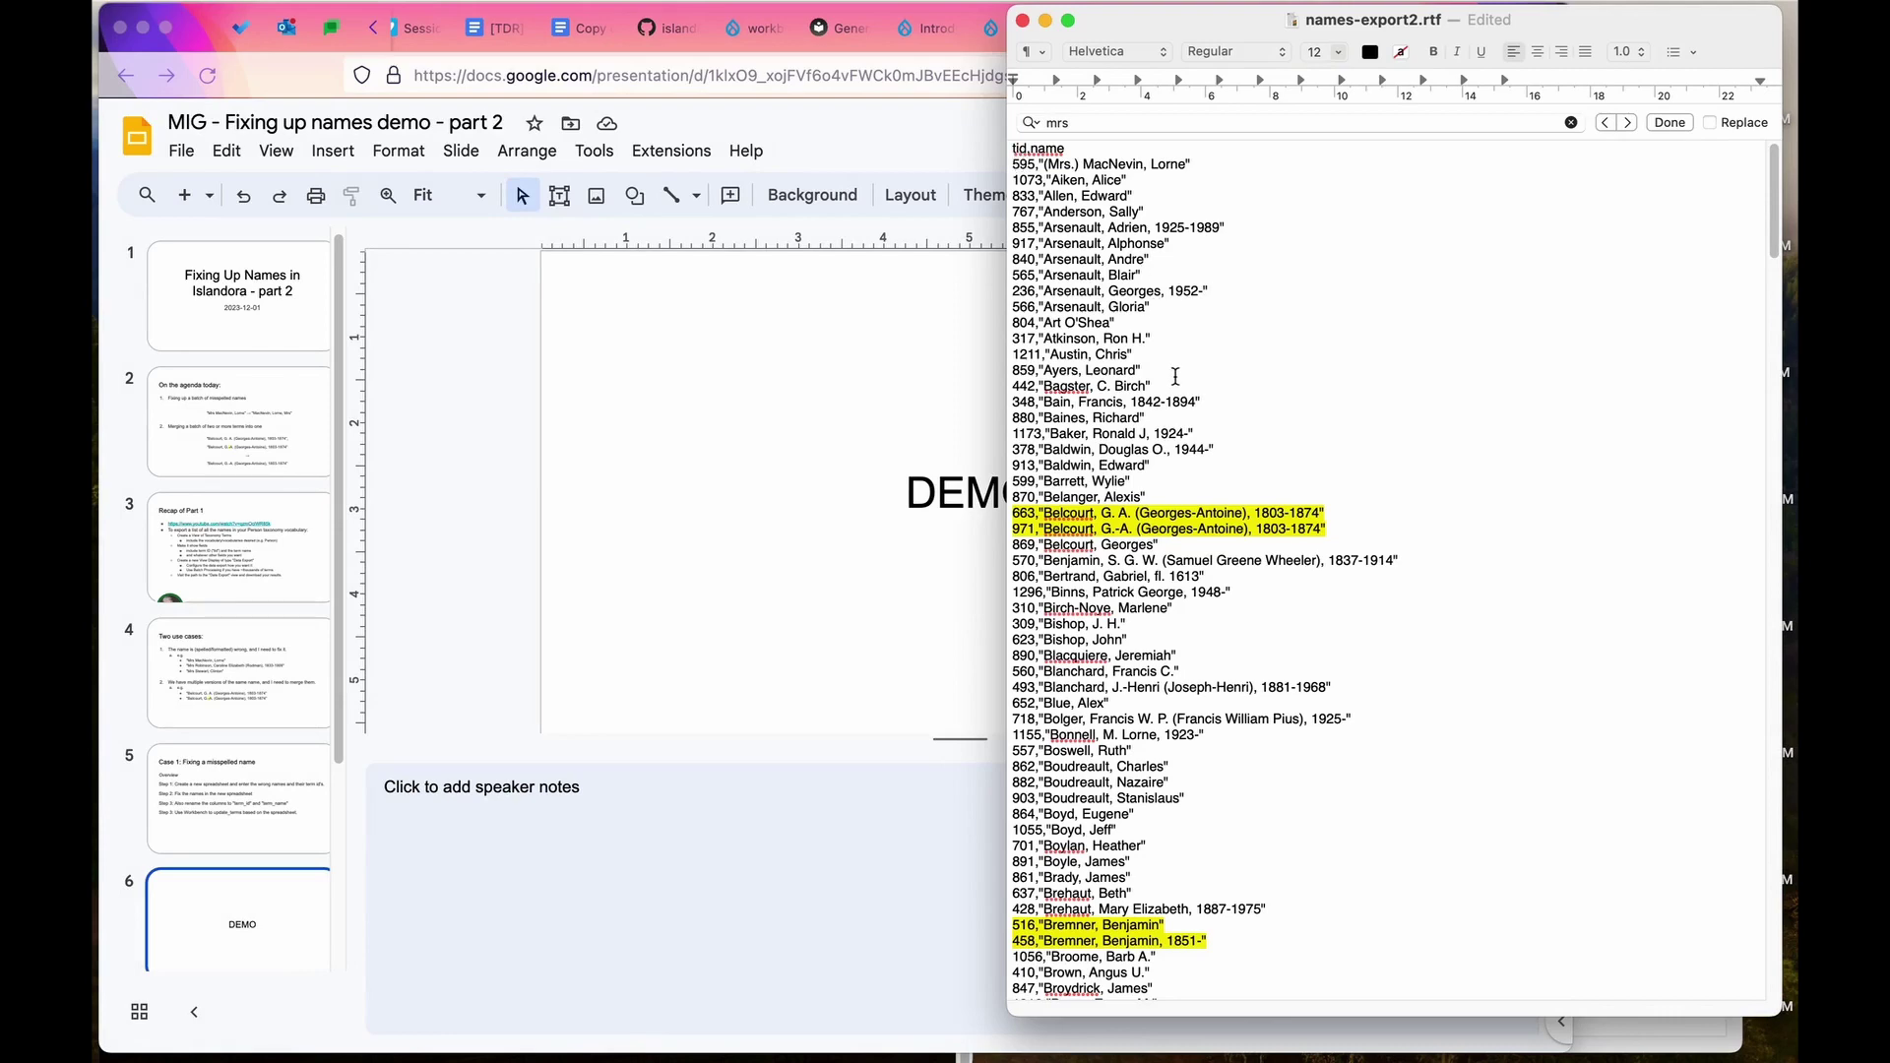
Scroll names-export2.rtf down to the three highlighted 'Mrs' name matches.
{"action": "scroll", "coordinate": [1214, 476], "scroll_direction": "down", "scroll_amount": 5}
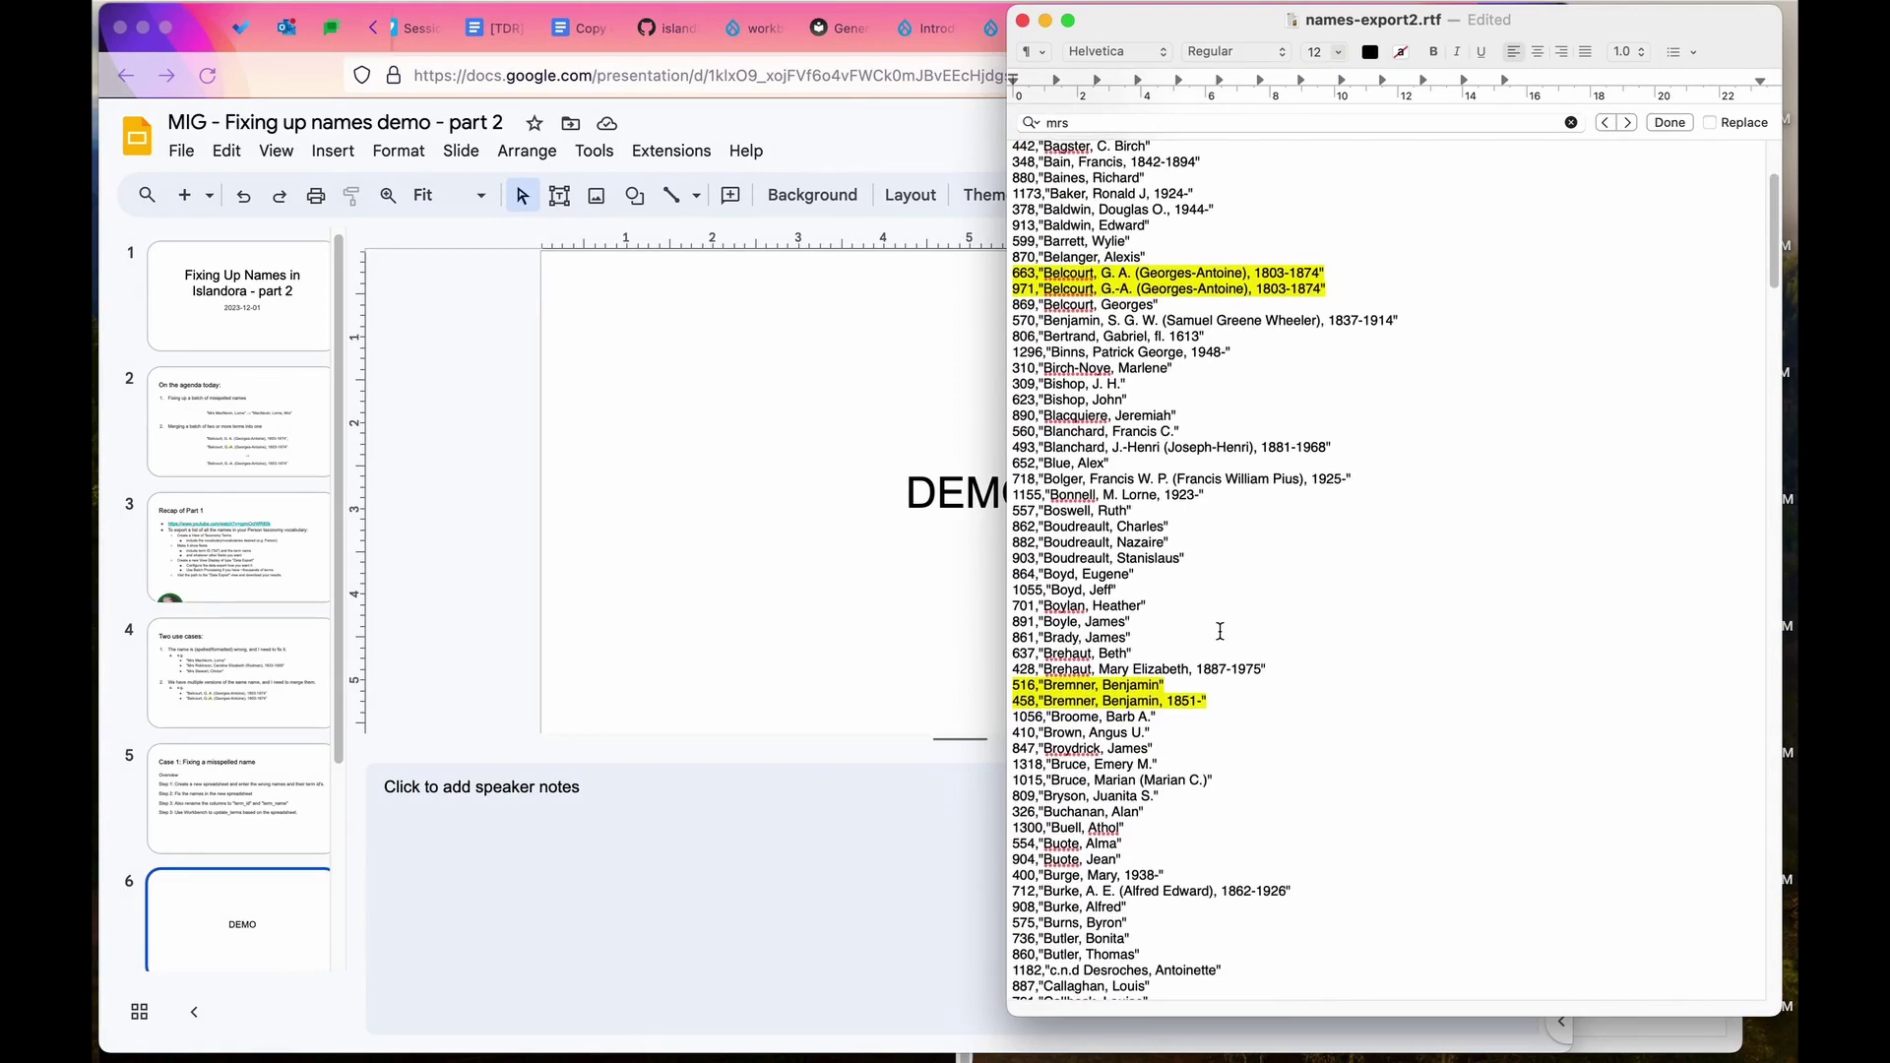
{"action": "scroll", "coordinate": [1219, 631], "scroll_direction": "down", "scroll_amount": 1}
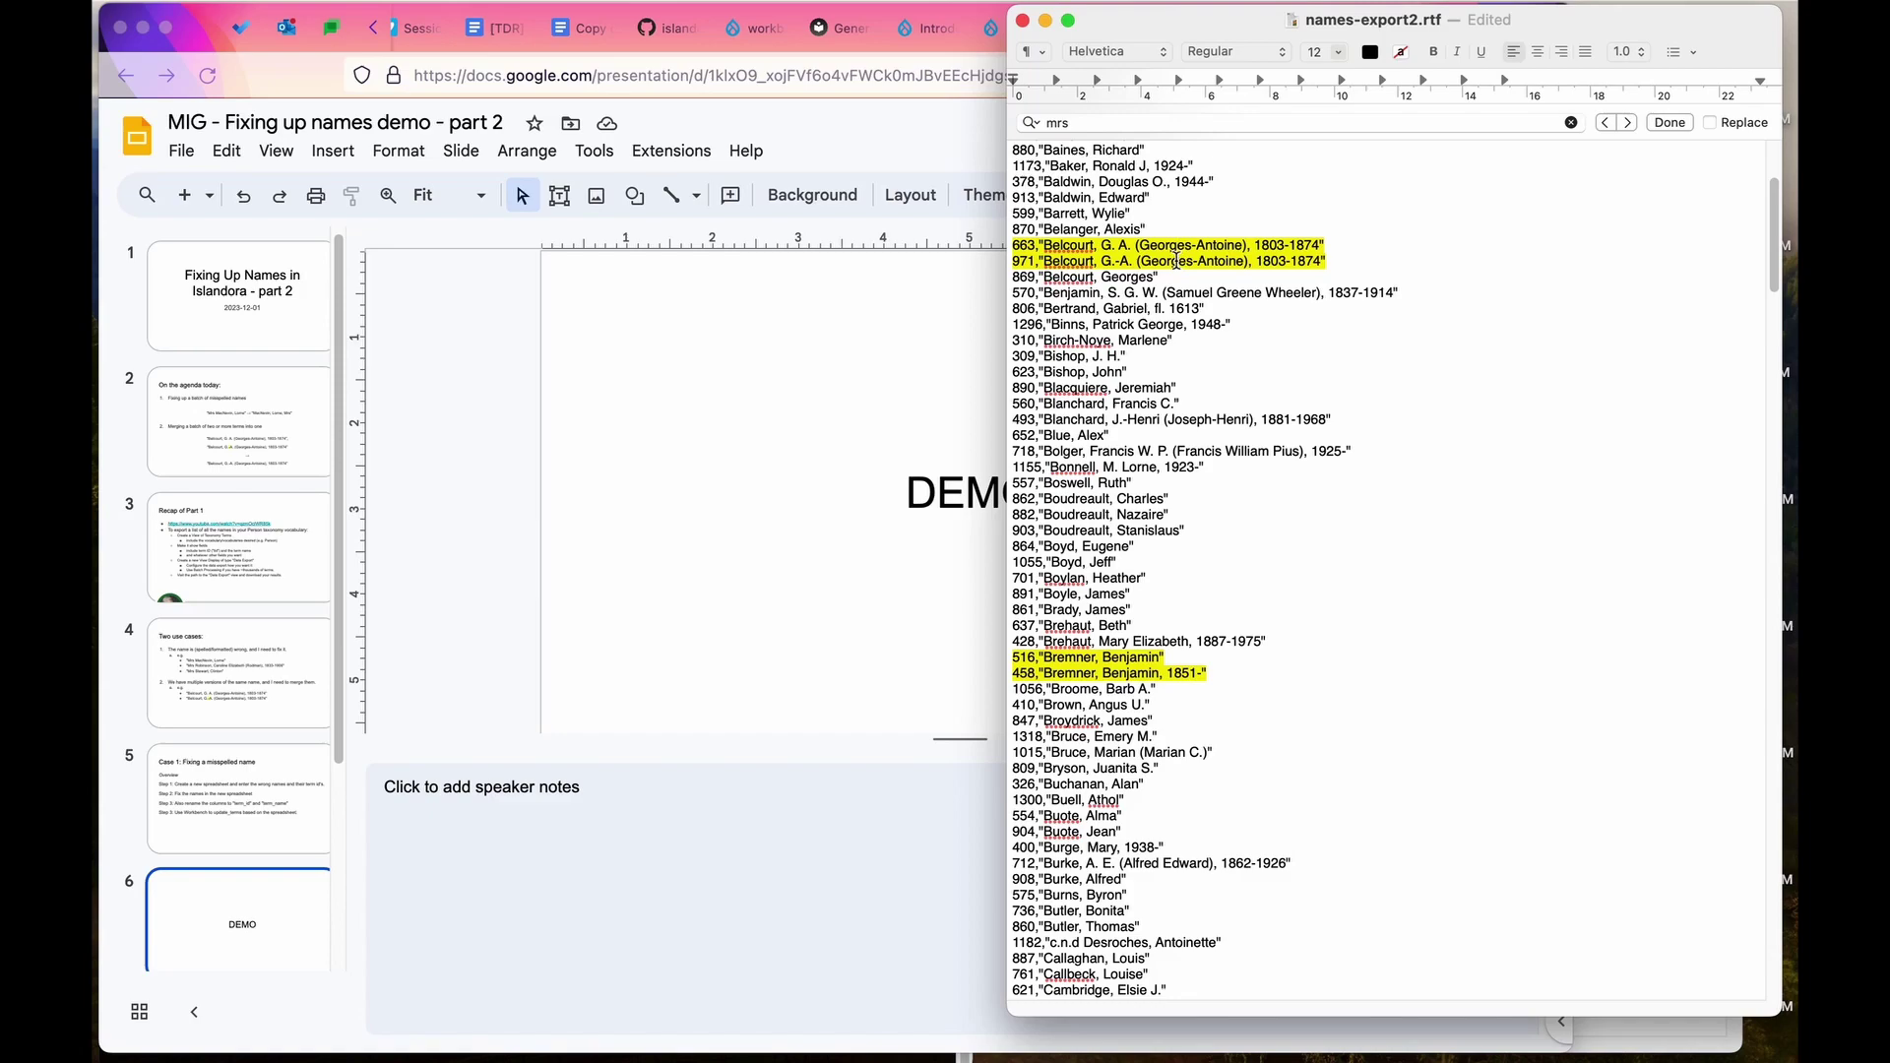
{"action": "scroll", "coordinate": [1276, 582], "scroll_direction": "down", "scroll_amount": 5}
{"action": "scroll", "coordinate": [1275, 582], "scroll_direction": "down", "scroll_amount": 20}
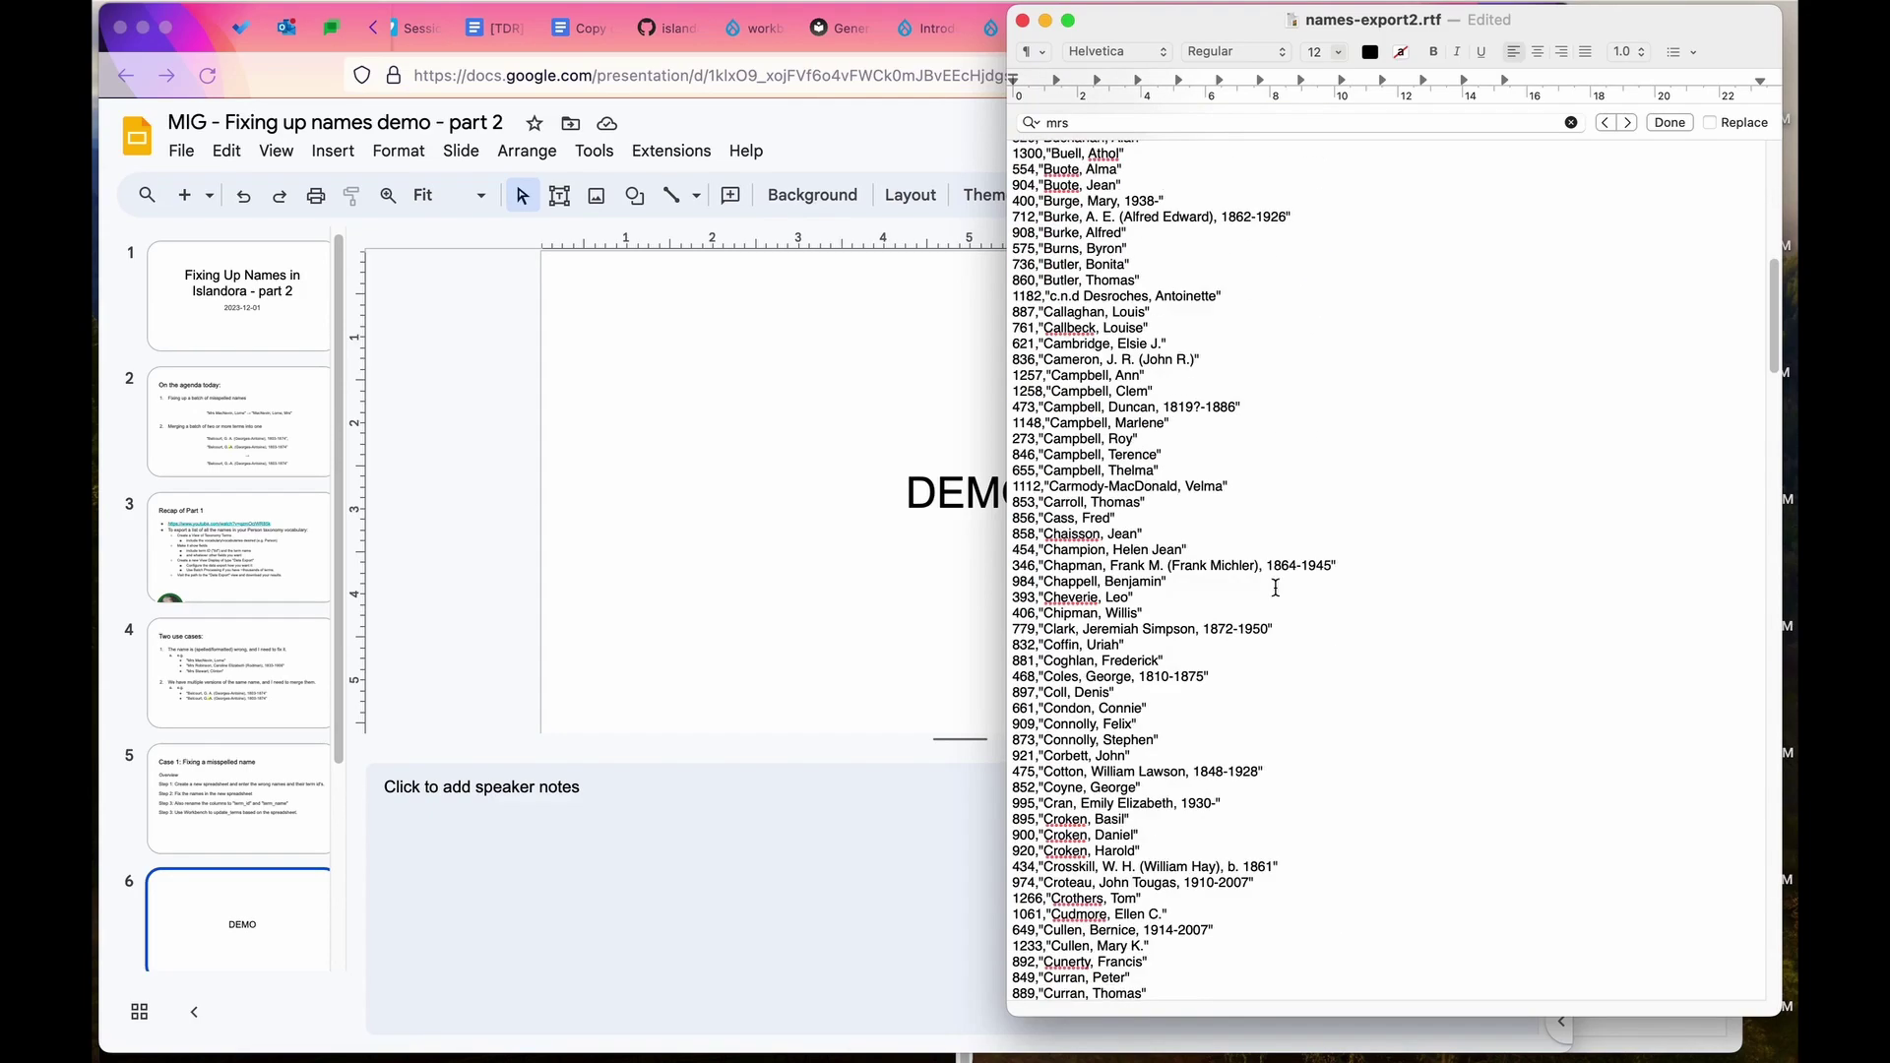
{"action": "scroll", "coordinate": [1285, 626], "scroll_direction": "down", "scroll_amount": 20}
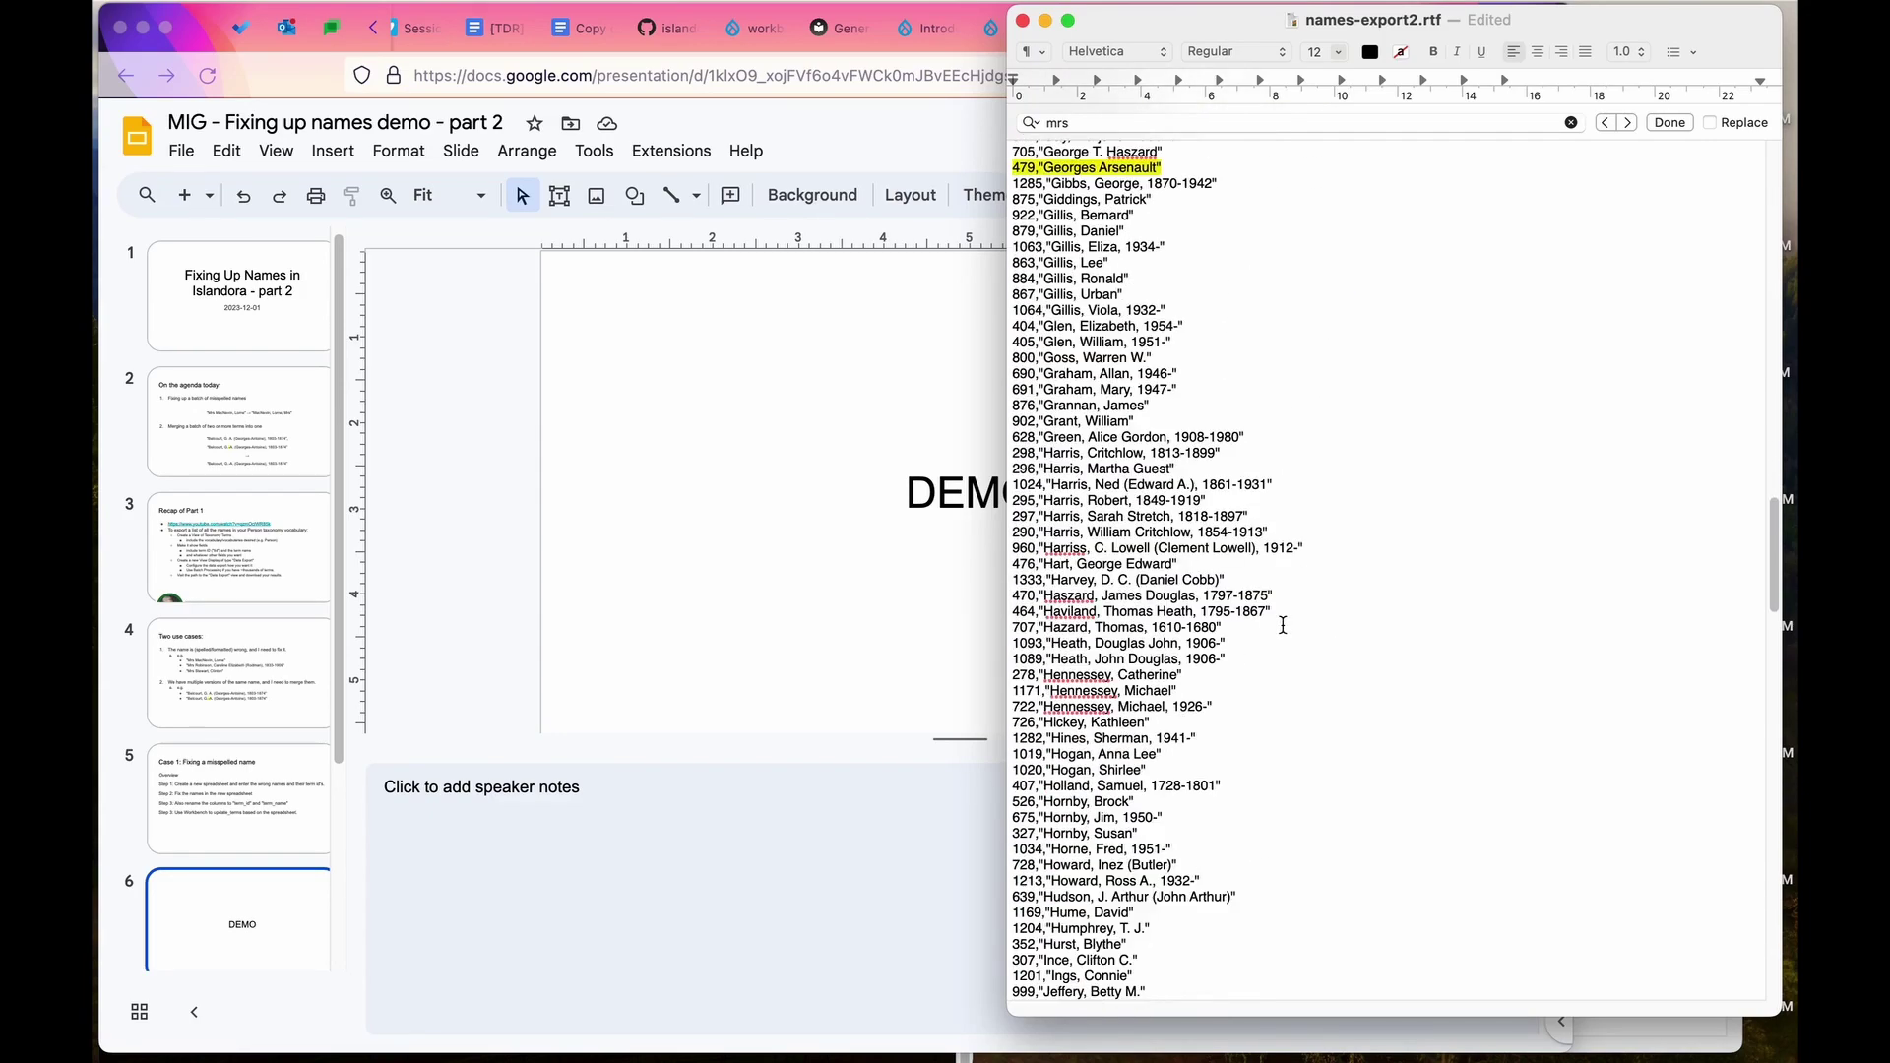
{"action": "scroll", "coordinate": [1284, 626], "scroll_direction": "down", "scroll_amount": 20}
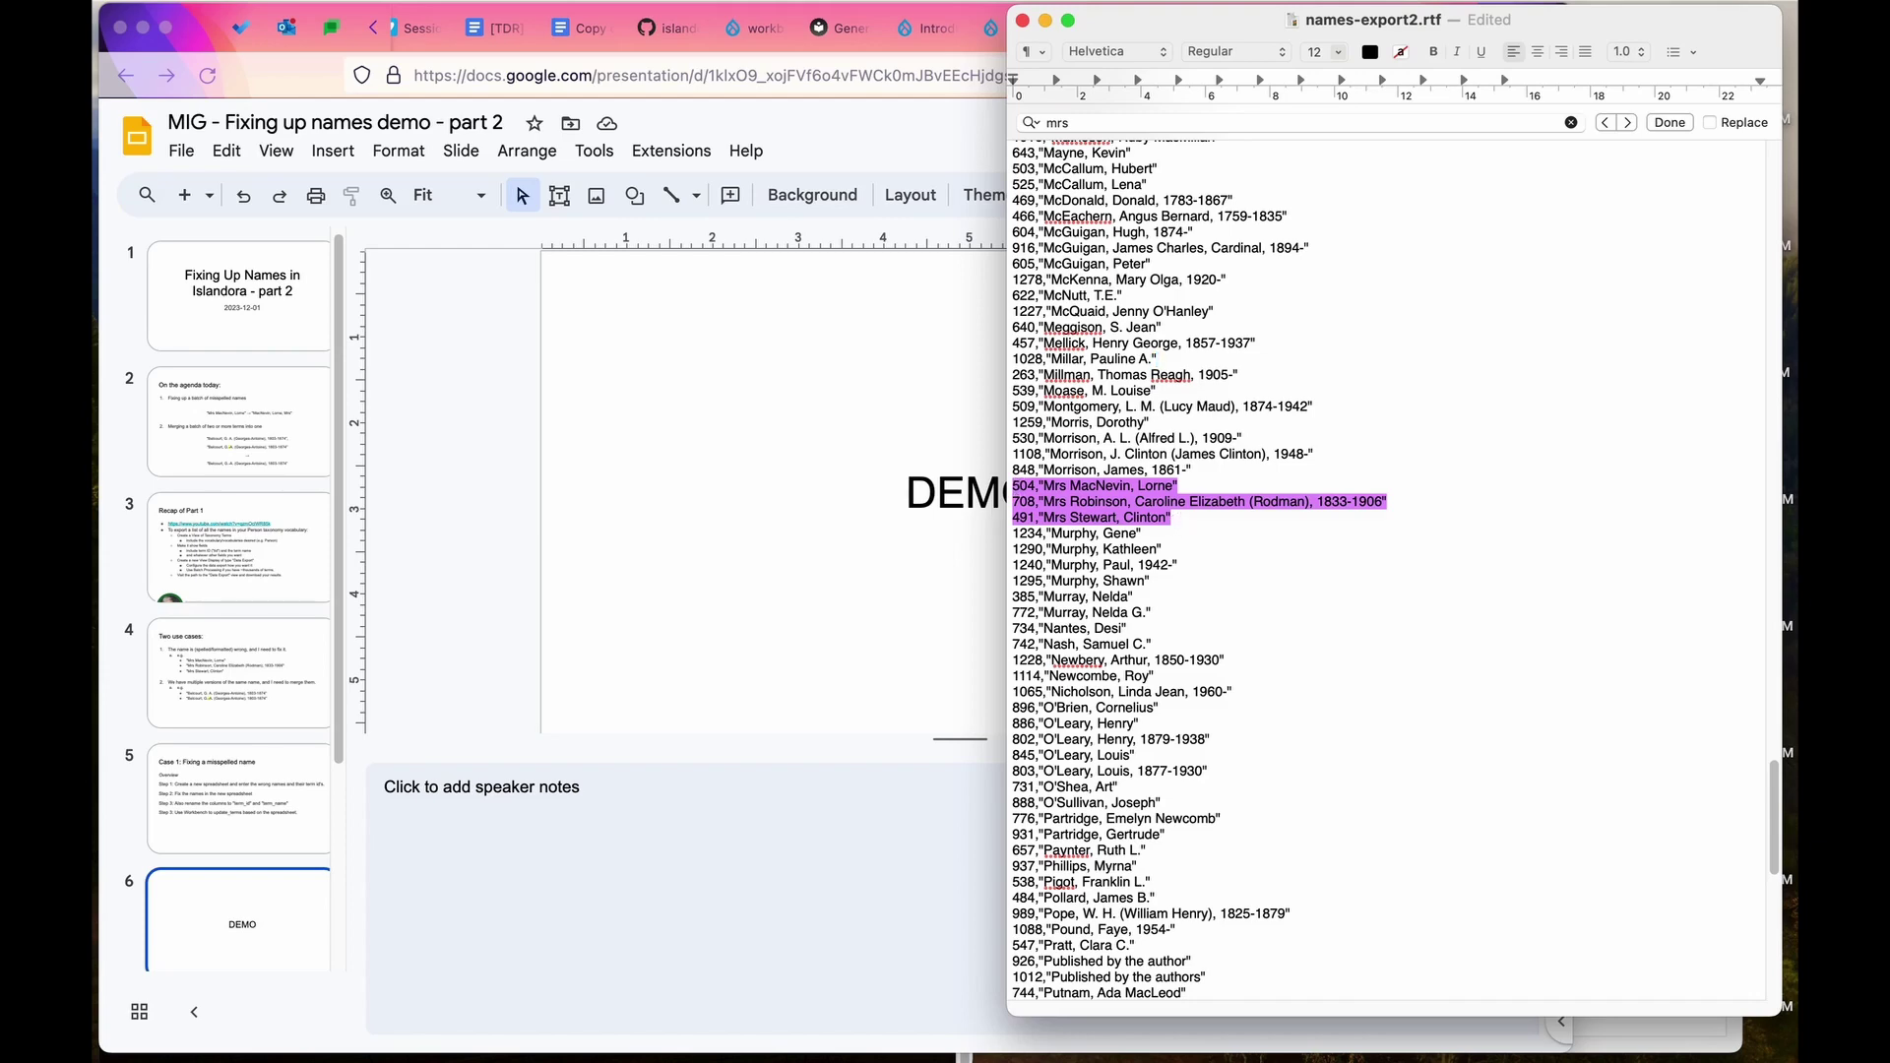
Open metadata.csv from the 01-misspelled folder in MacVim, listing terms 504, 708 and 491.
{"action": "left_click_drag", "start_coordinate": [1051, 0], "coordinate": [1081, 375]}
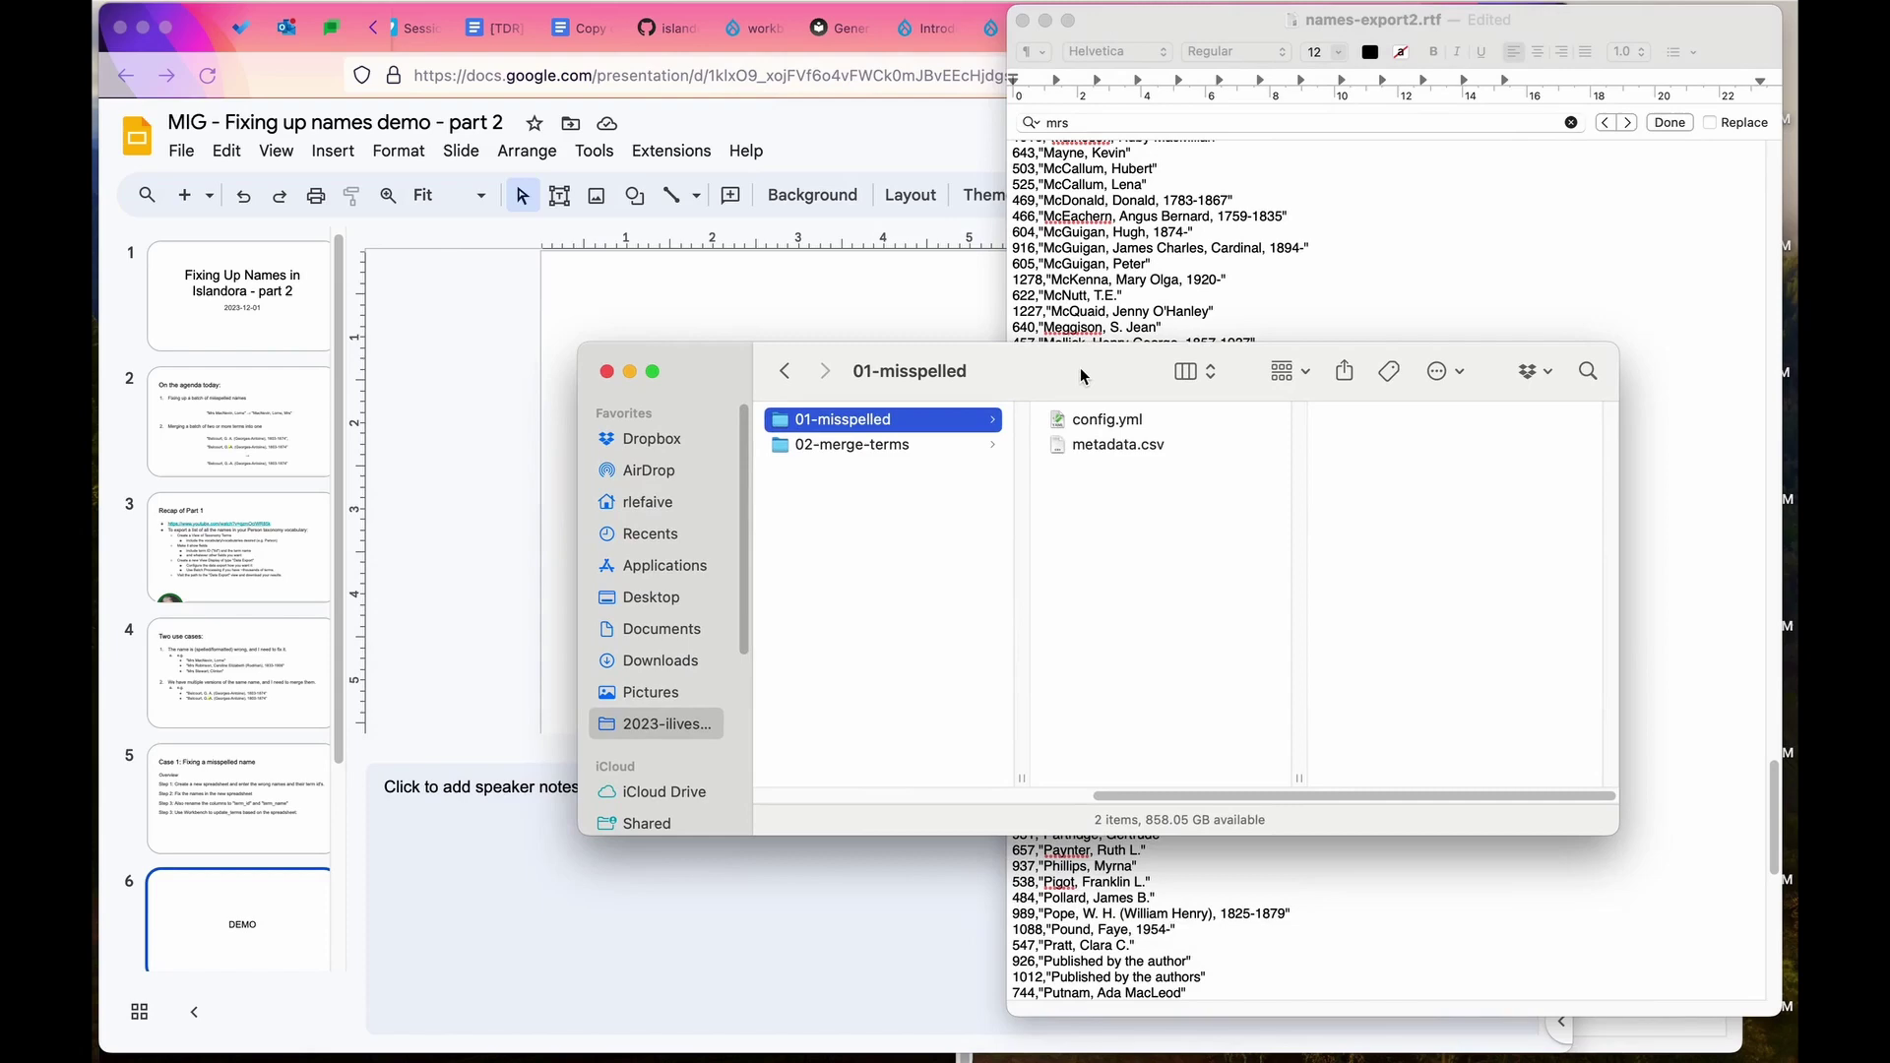
{"action": "left_click", "coordinate": [1104, 420]}
{"action": "left_click", "coordinate": [1118, 448]}
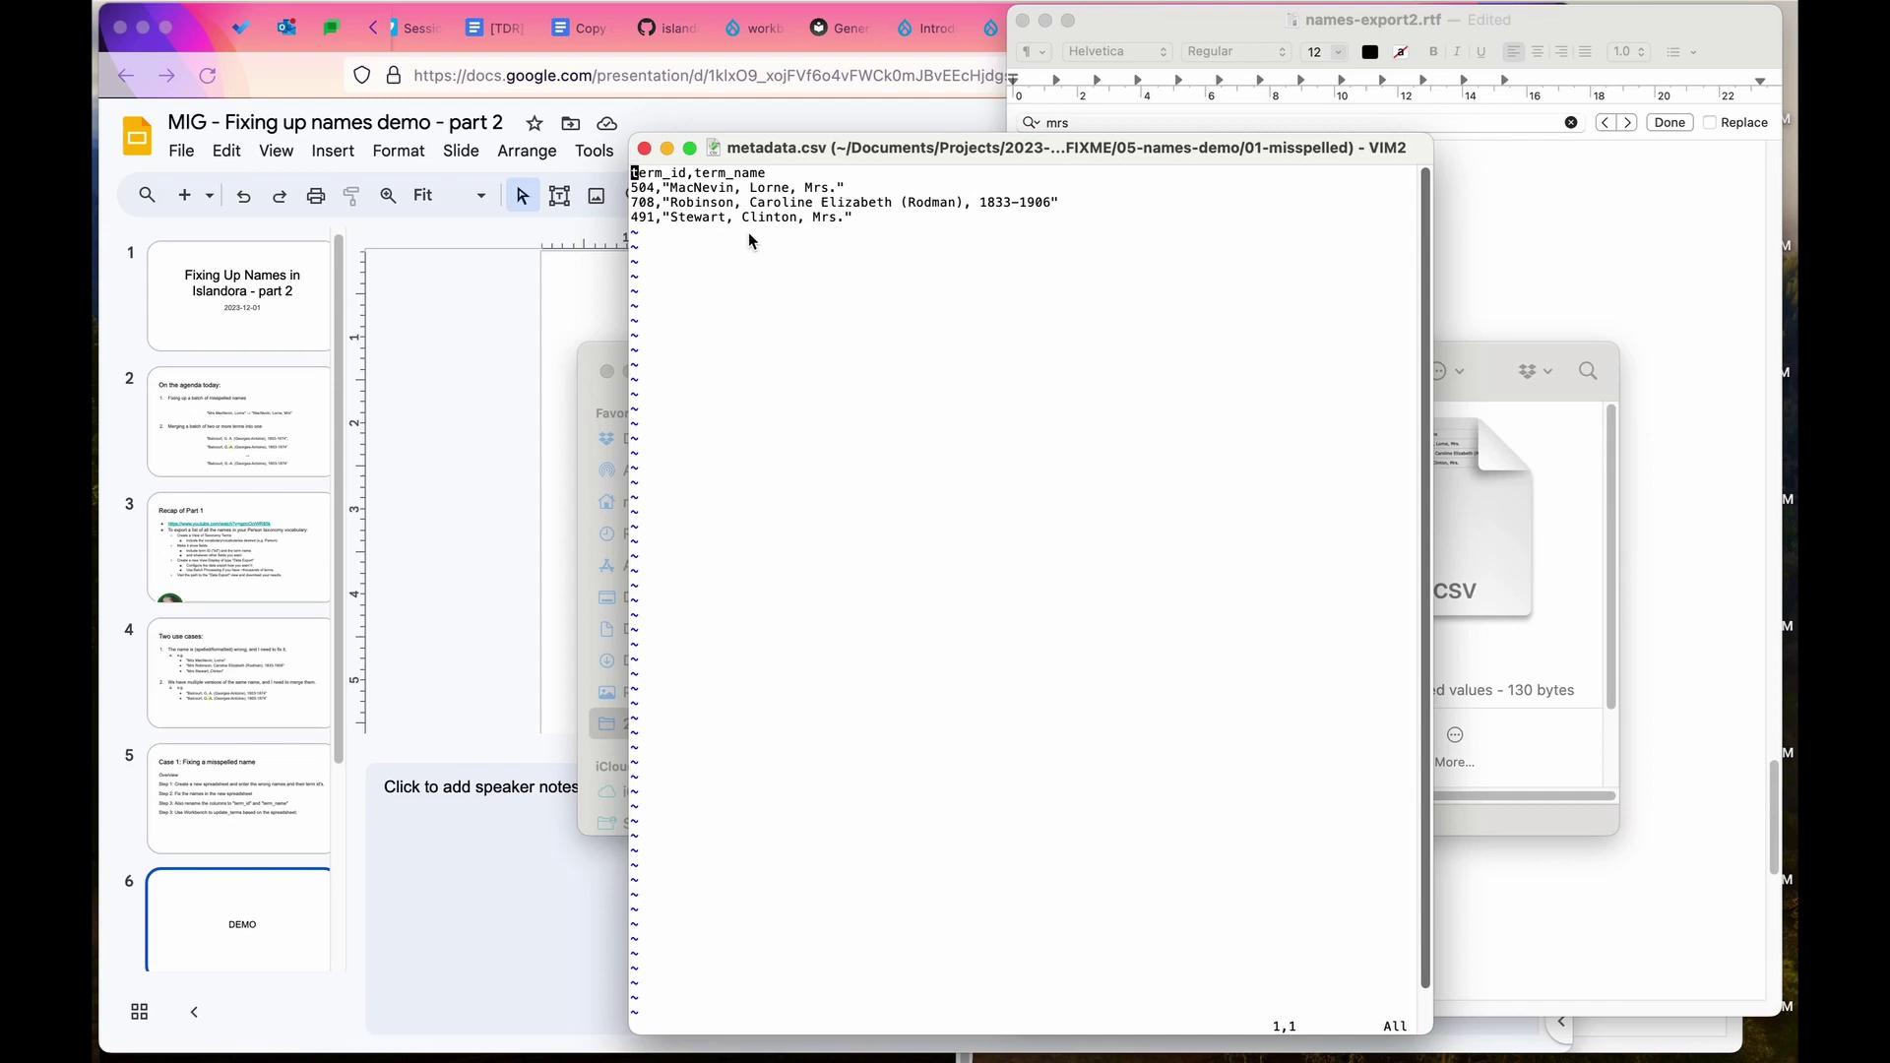
{"action": "left_click", "coordinate": [673, 189]}
{"action": "left_click_drag", "start_coordinate": [676, 193], "coordinate": [836, 204]}
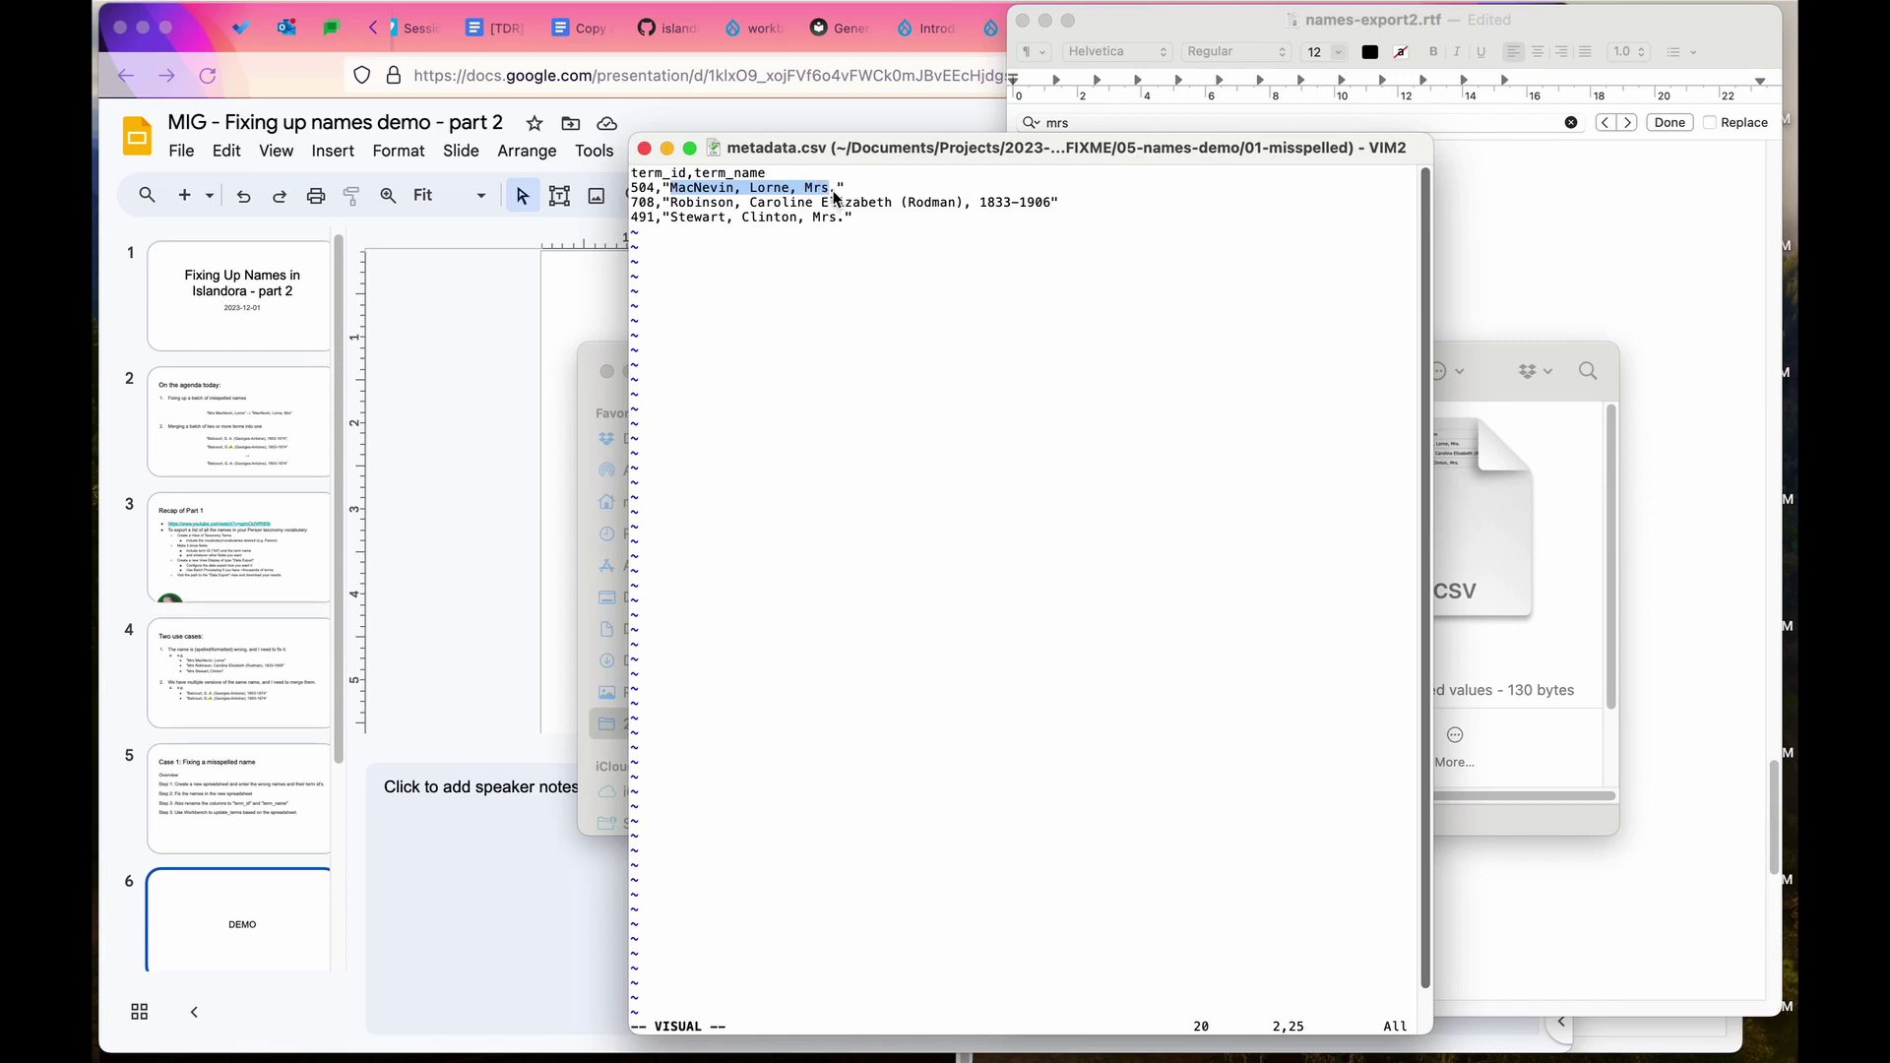
{"action": "left_click", "coordinate": [835, 197]}
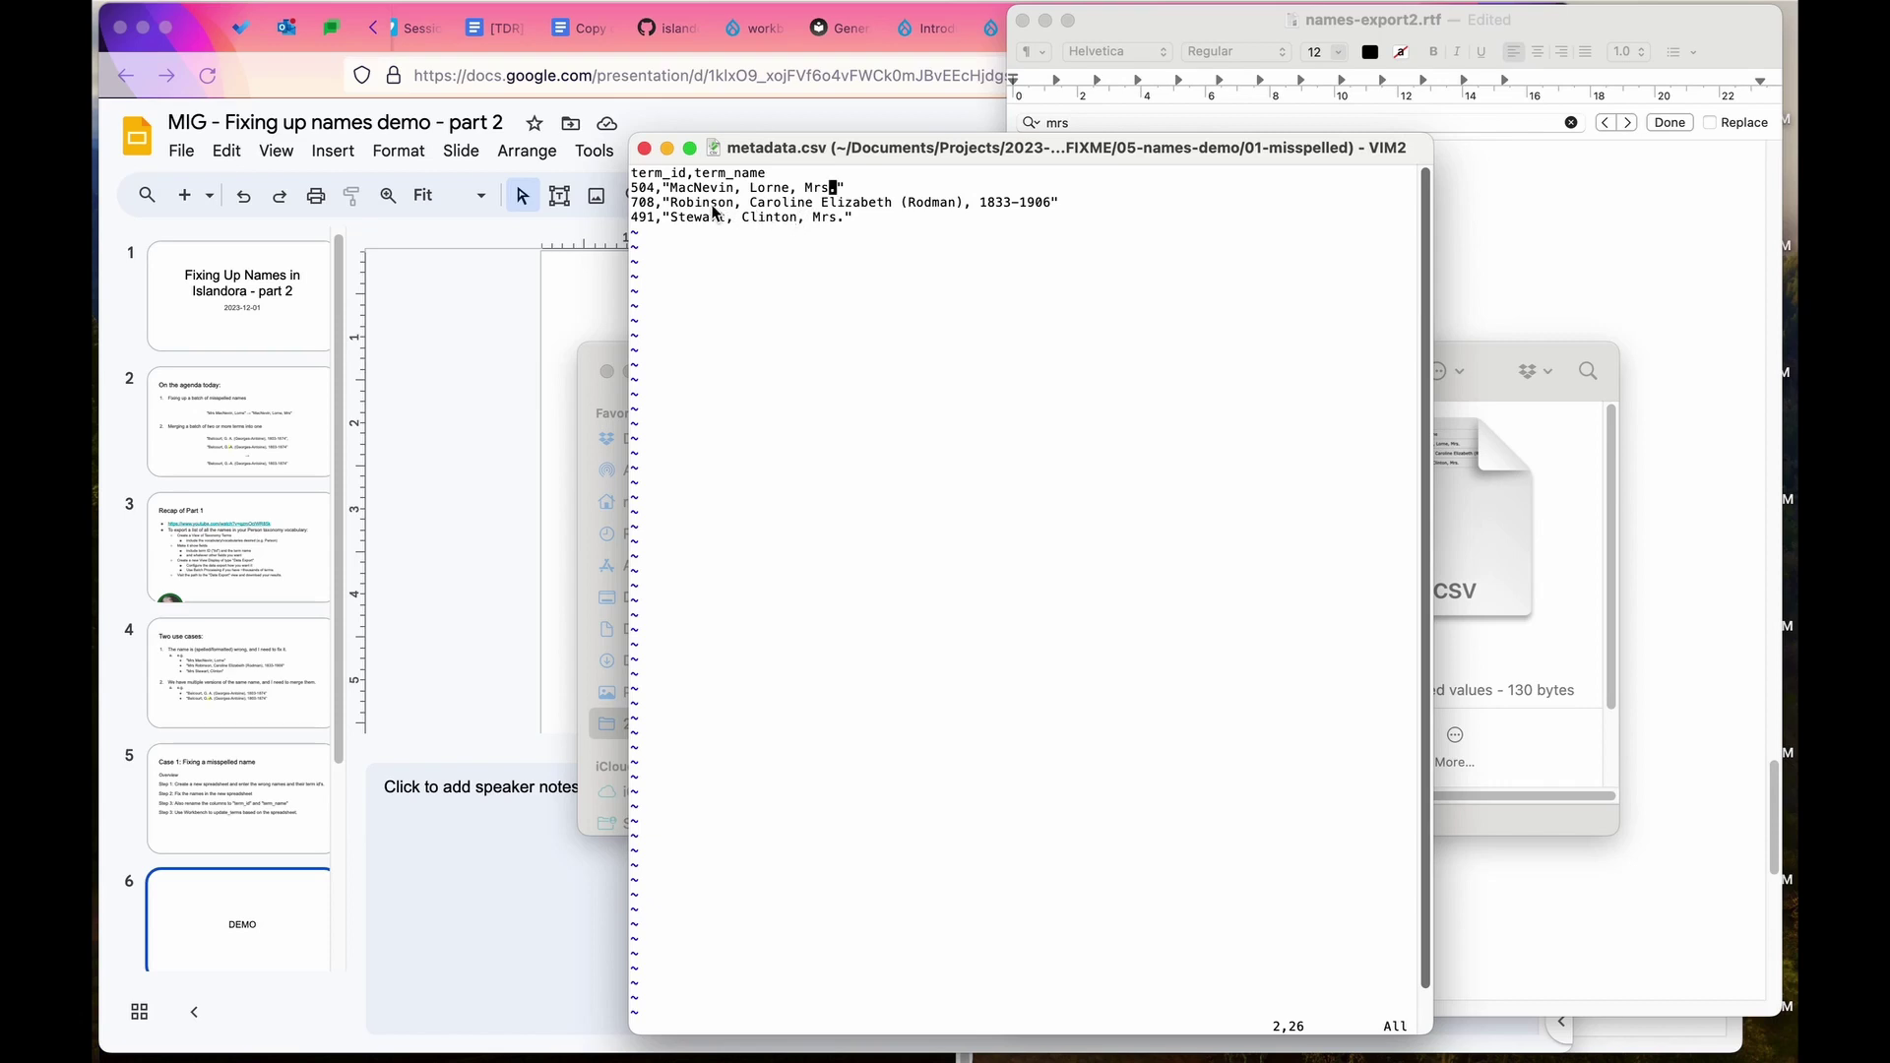
{"action": "left_click_drag", "start_coordinate": [674, 205], "coordinate": [1051, 207]}
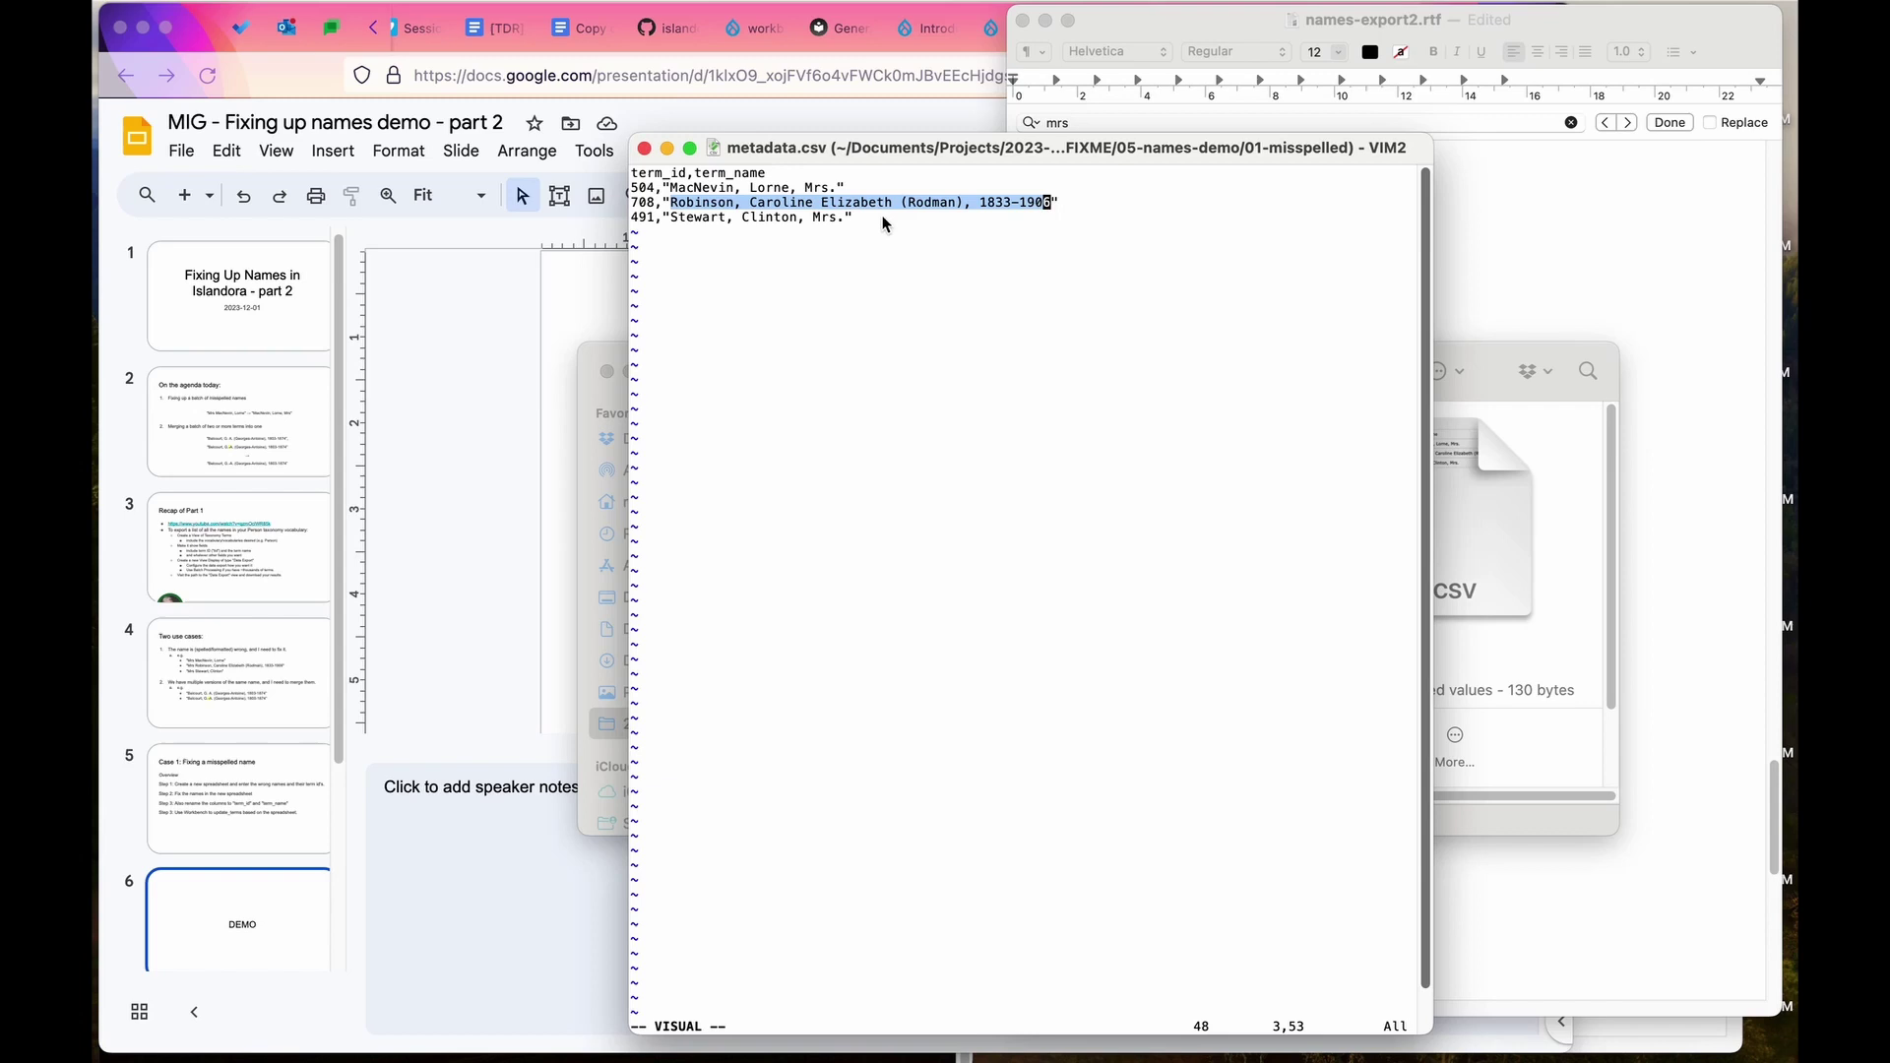
{"action": "key", "text": "Escape"}
{"action": "key", "text": "j"}
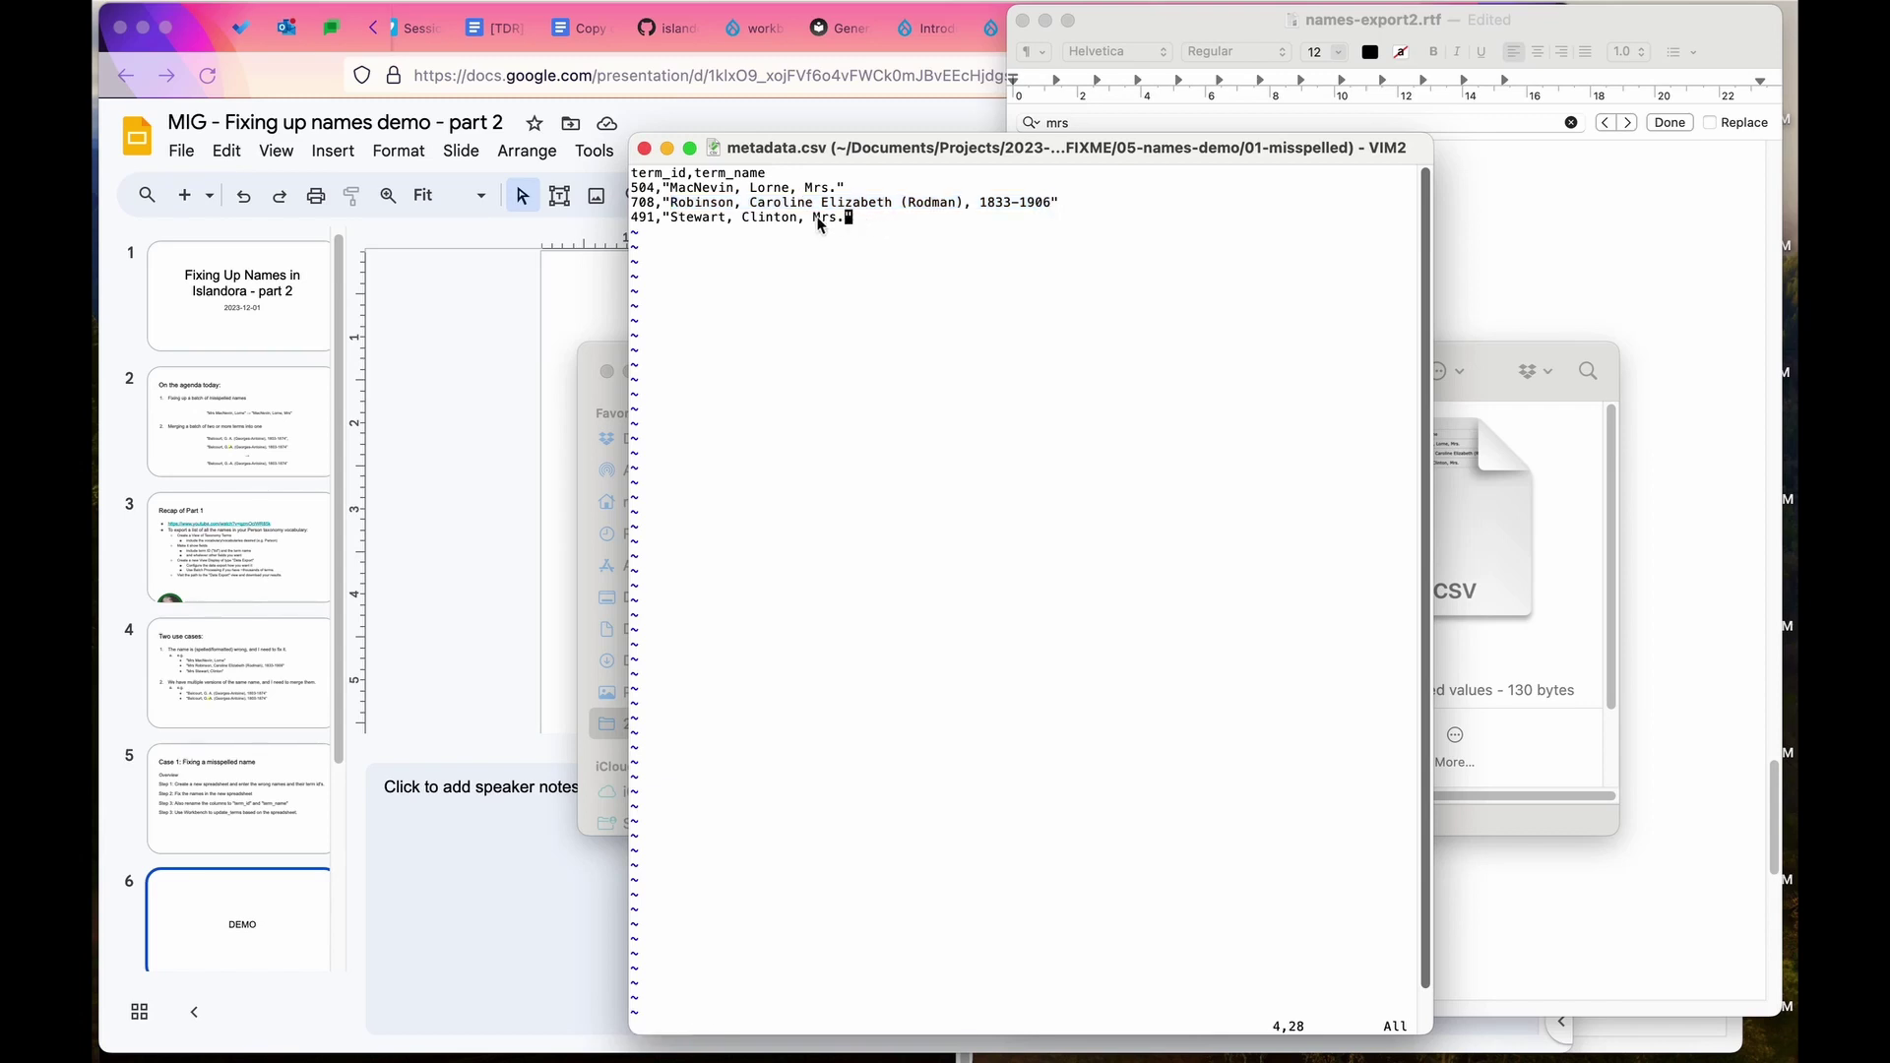
{"action": "key", "text": "B"}
{"action": "key", "text": "v"}
{"action": "key", "text": "e"}
{"action": "left_click_drag", "start_coordinate": [877, 236], "coordinate": [877, 206]}
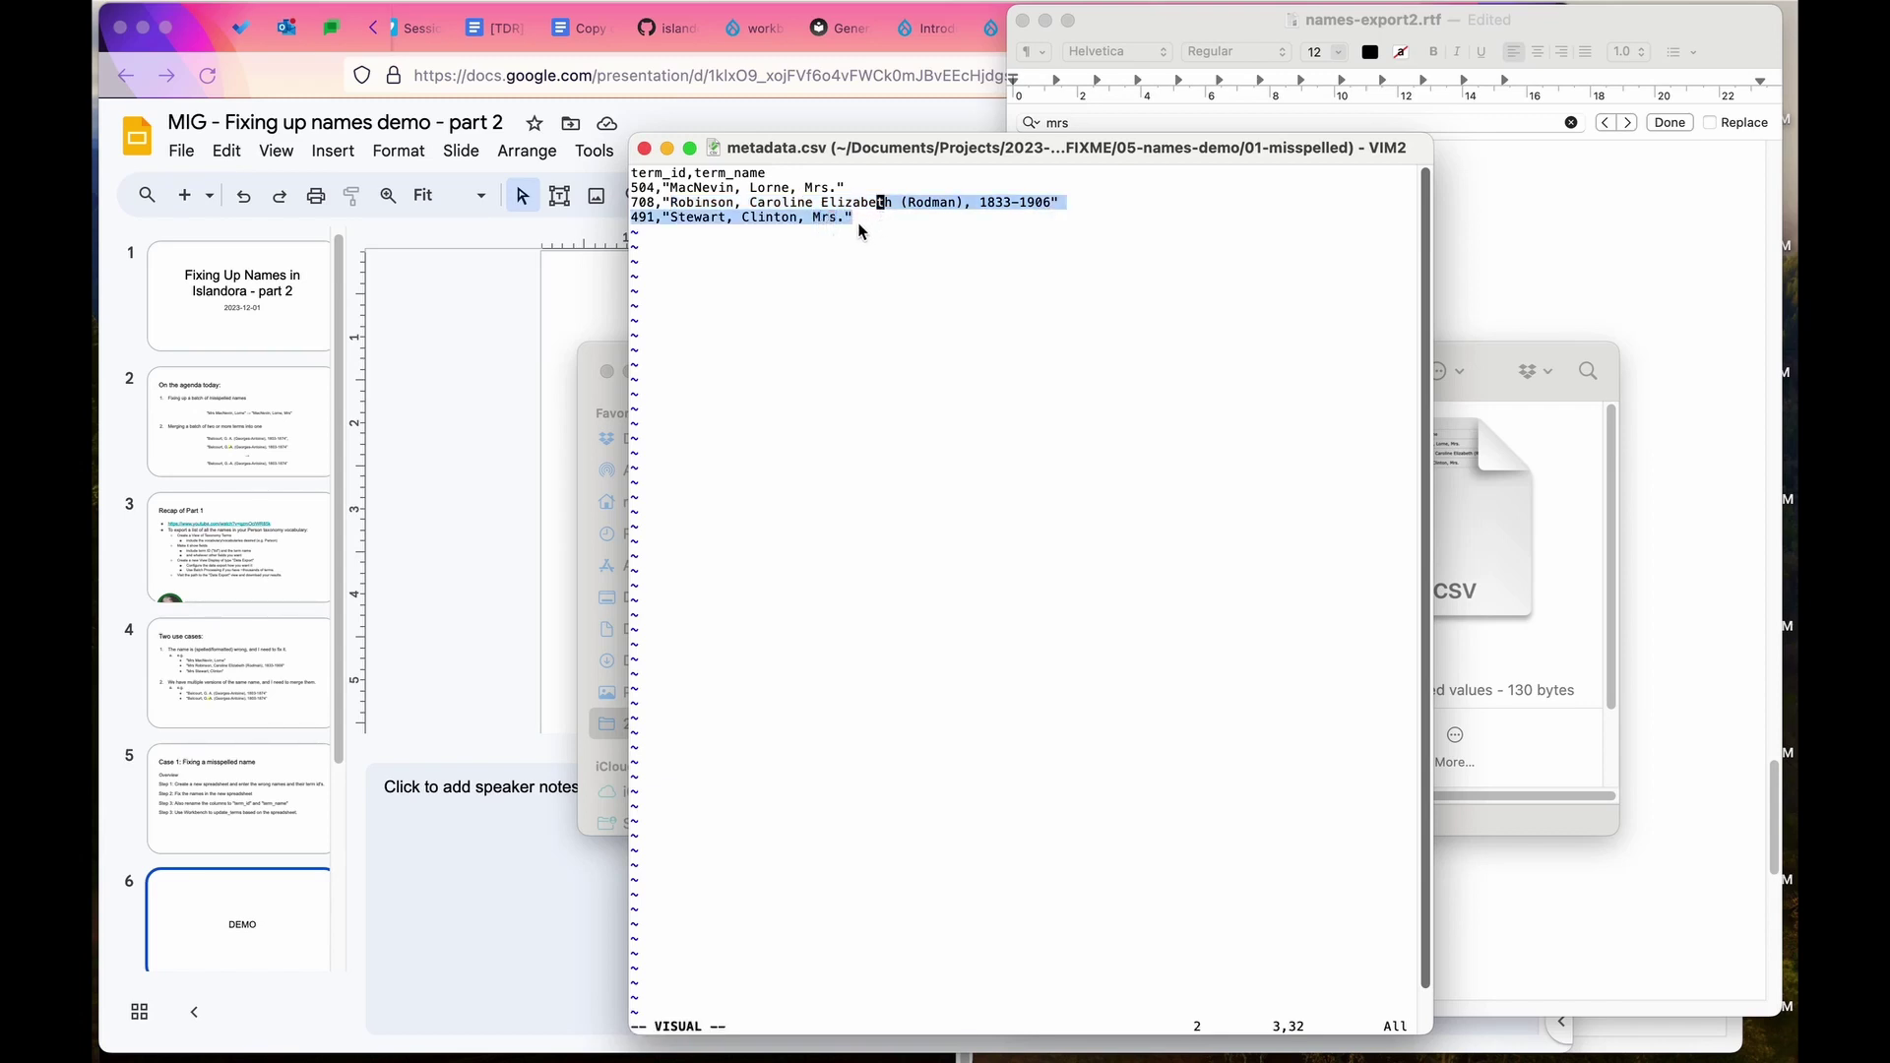
{"action": "left_click", "coordinate": [857, 223]}
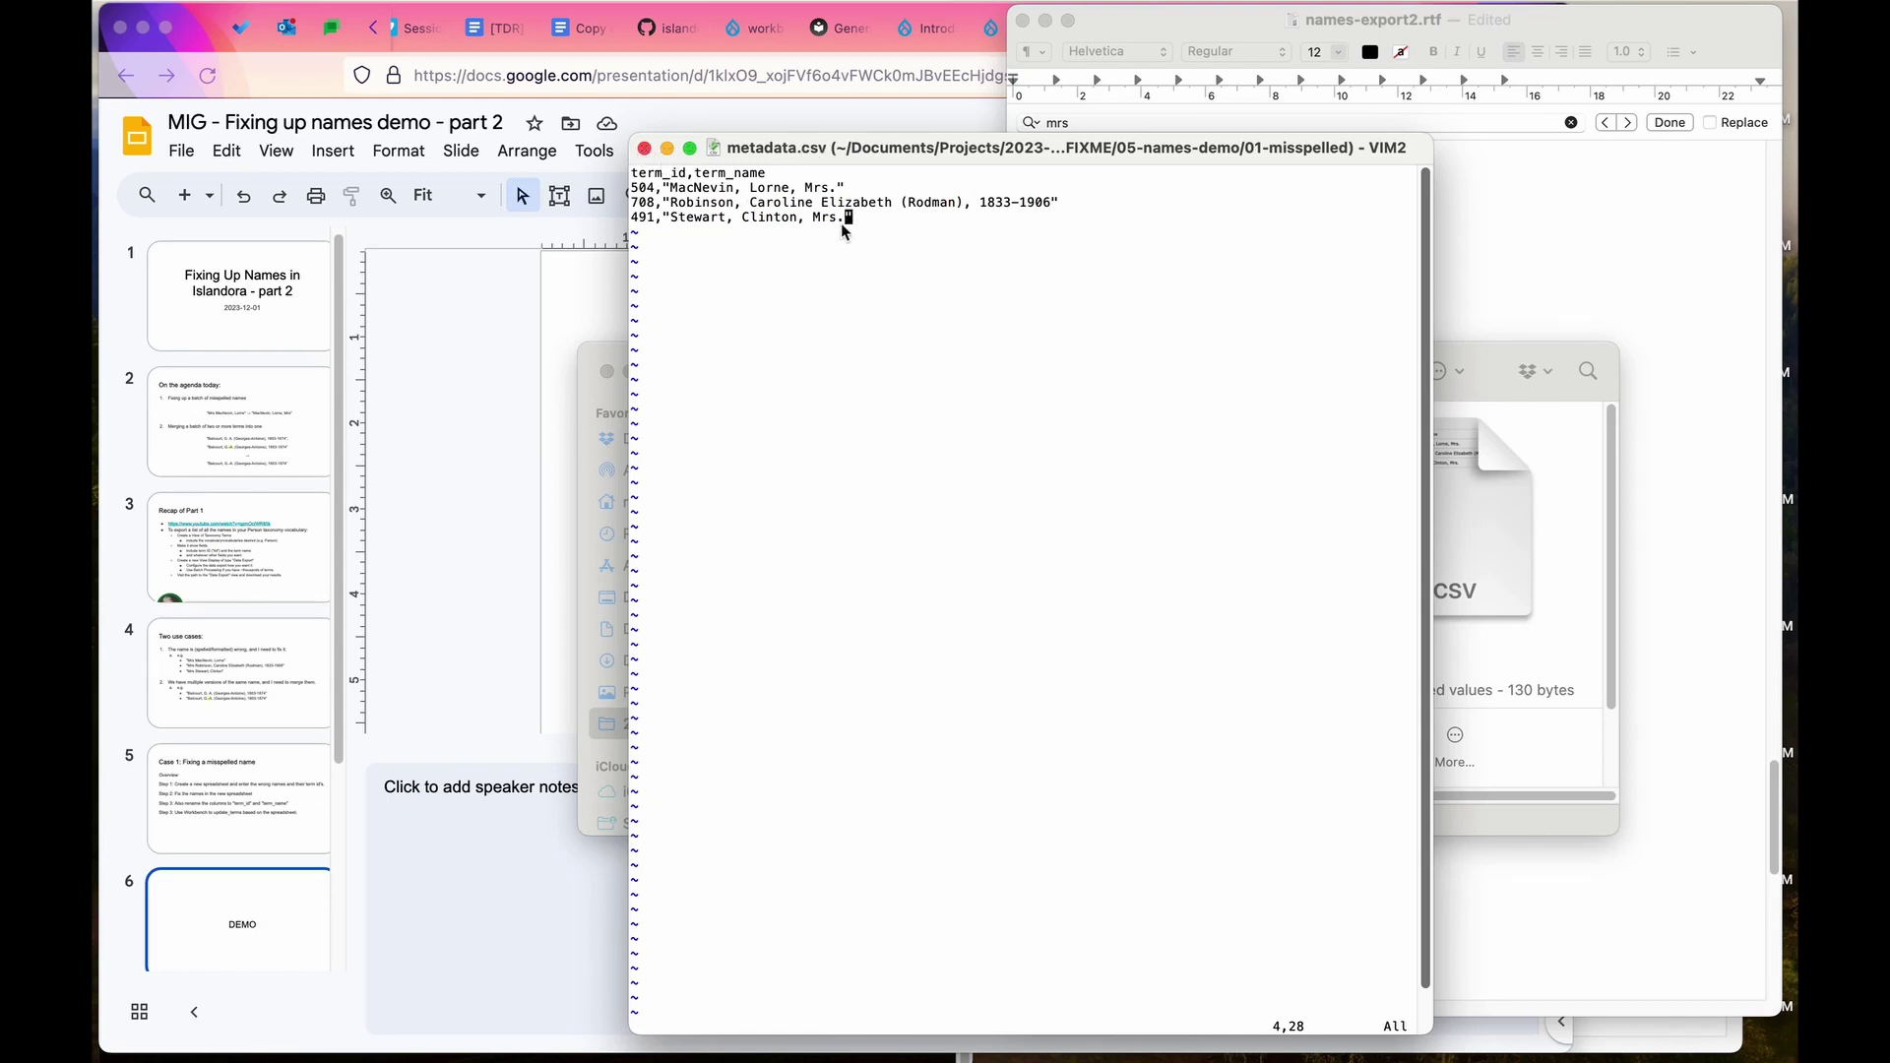
{"action": "left_click", "coordinate": [1532, 290]}
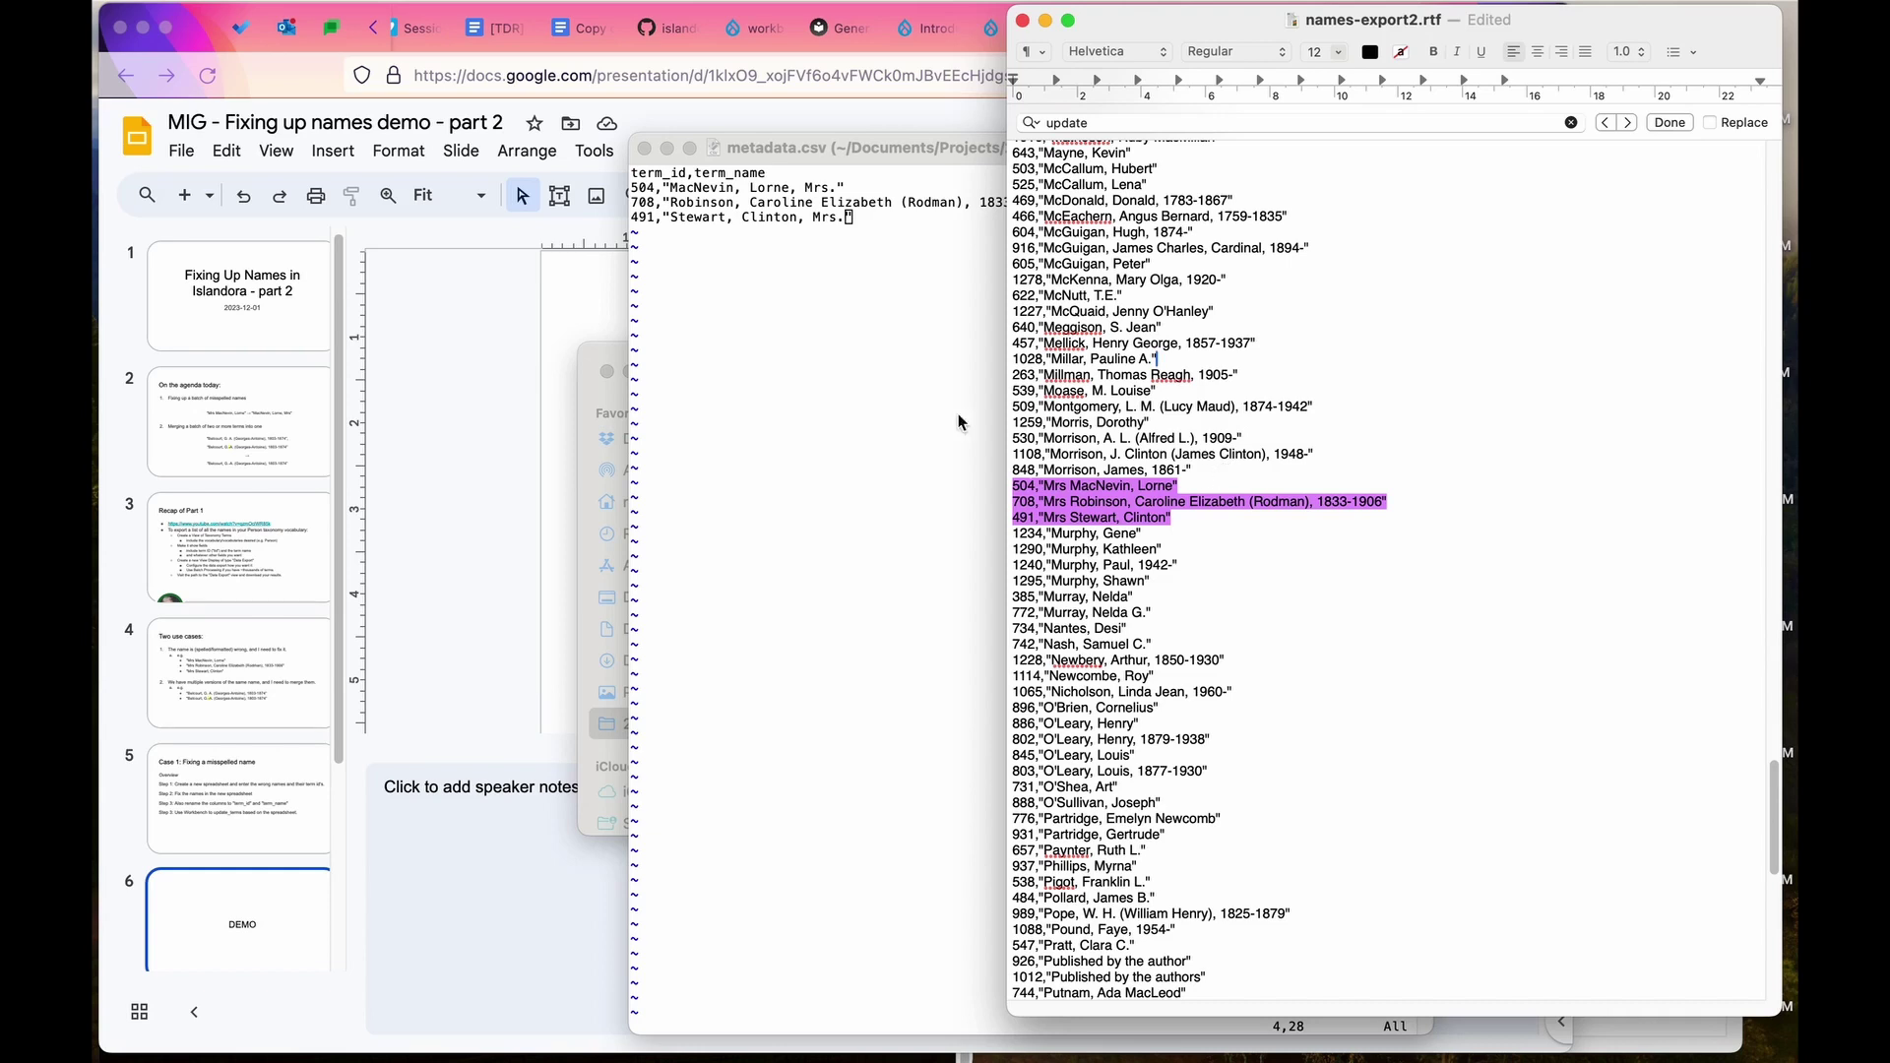
{"action": "left_click", "coordinate": [907, 241]}
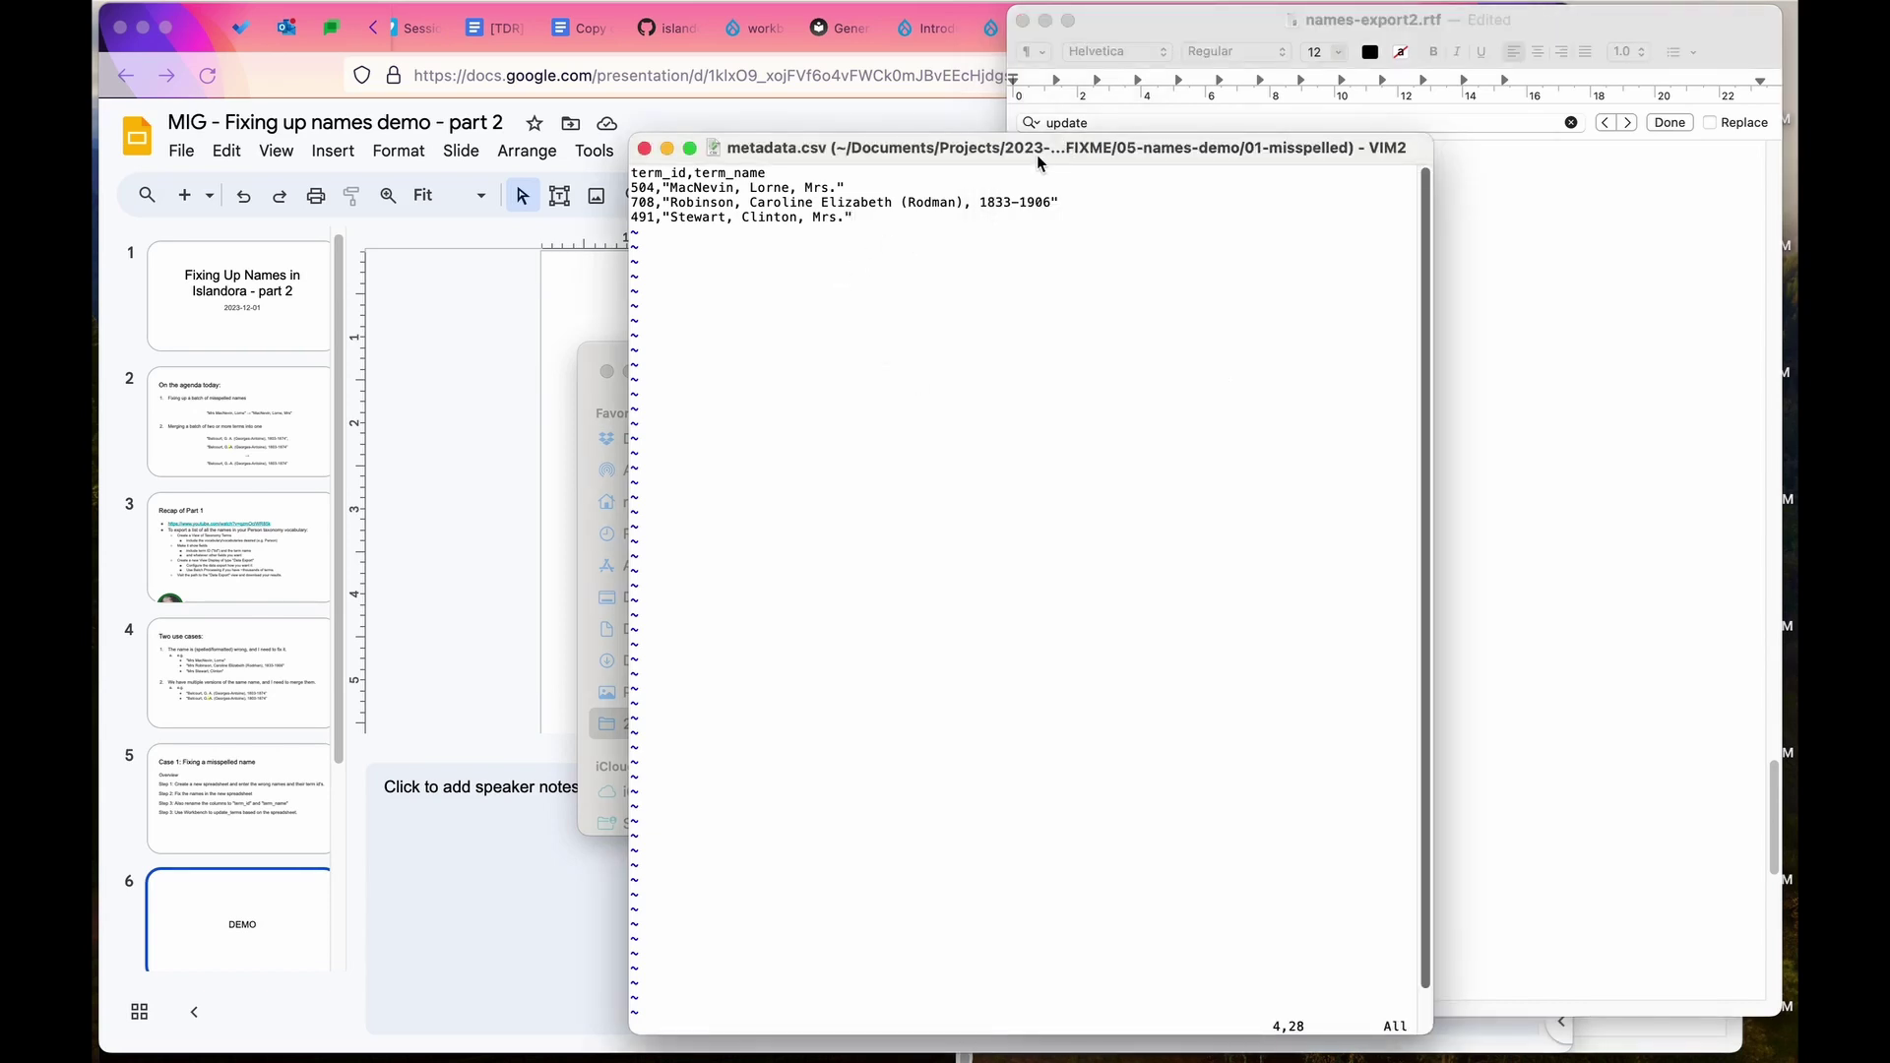
{"action": "left_click_drag", "start_coordinate": [1039, 161], "coordinate": [1021, 161]}
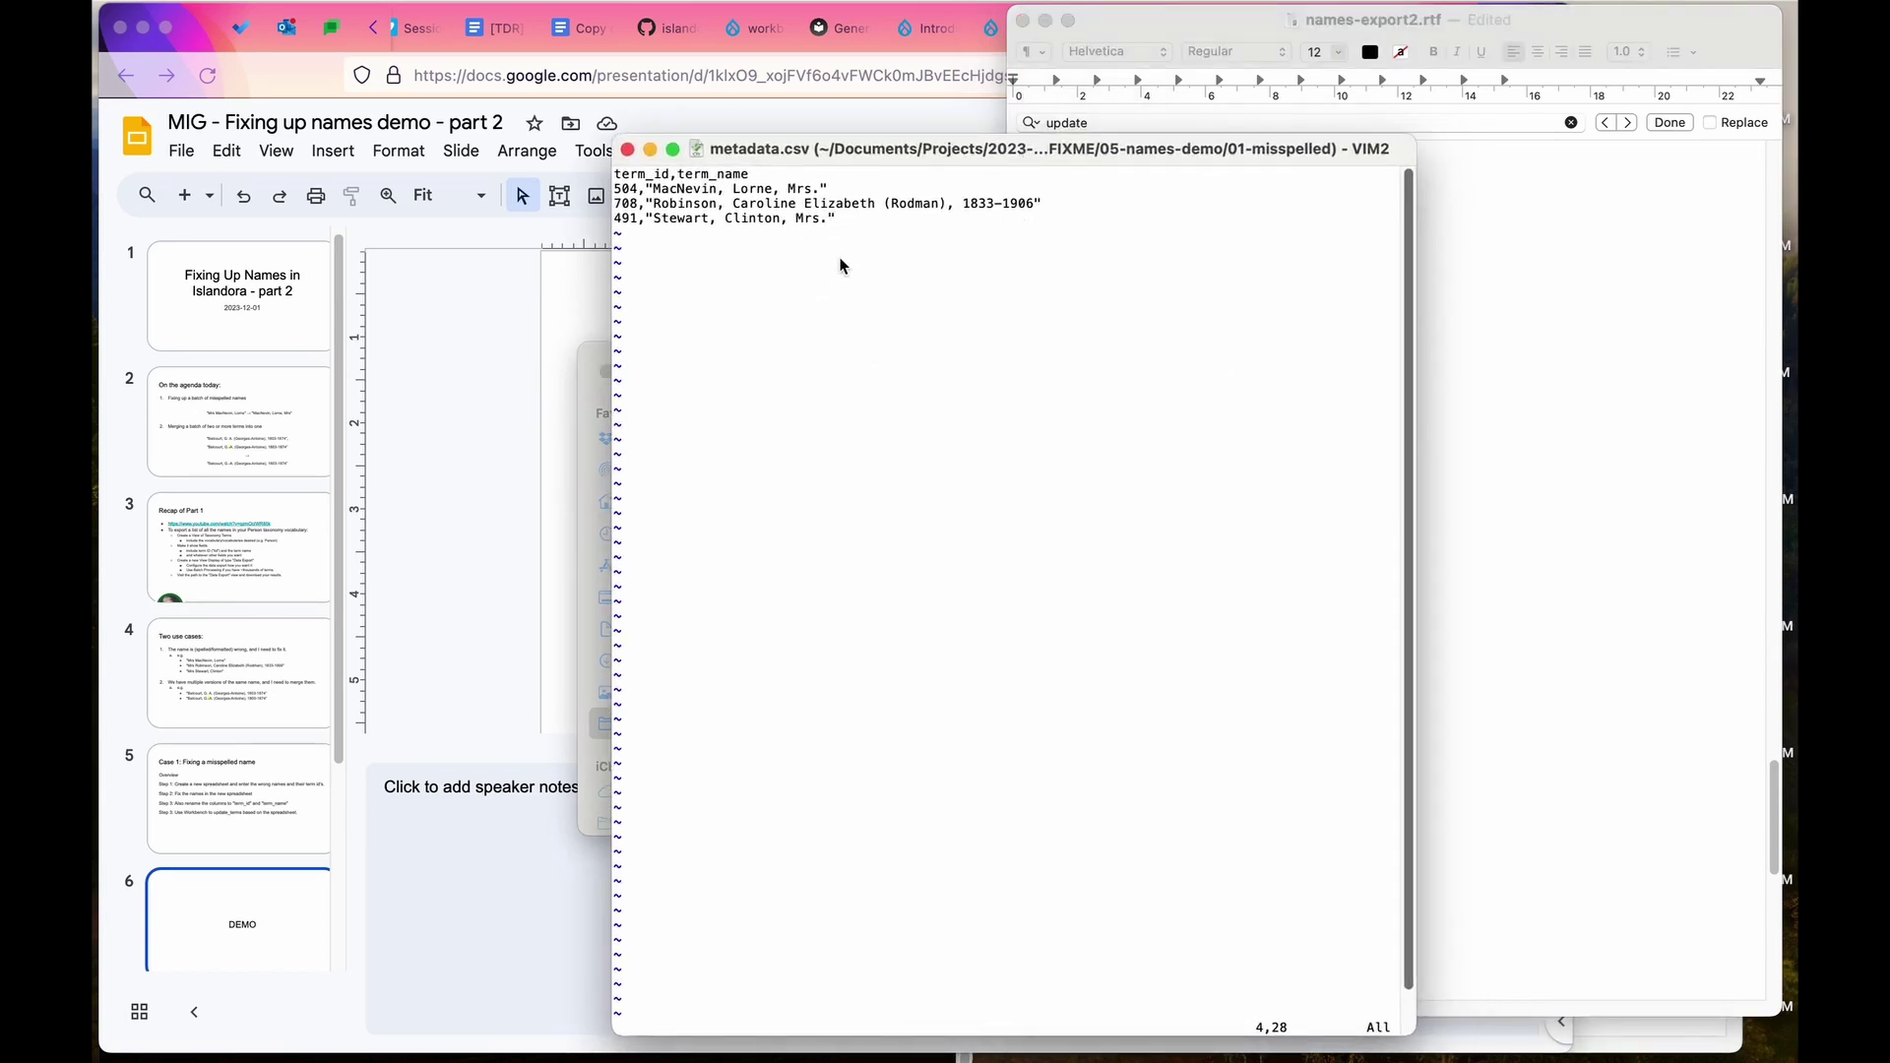
Close metadata.csv and open the 01-misspelled config.yml in MacVim.
{"action": "left_click", "coordinate": [628, 150]}
{"action": "left_click", "coordinate": [940, 382]}
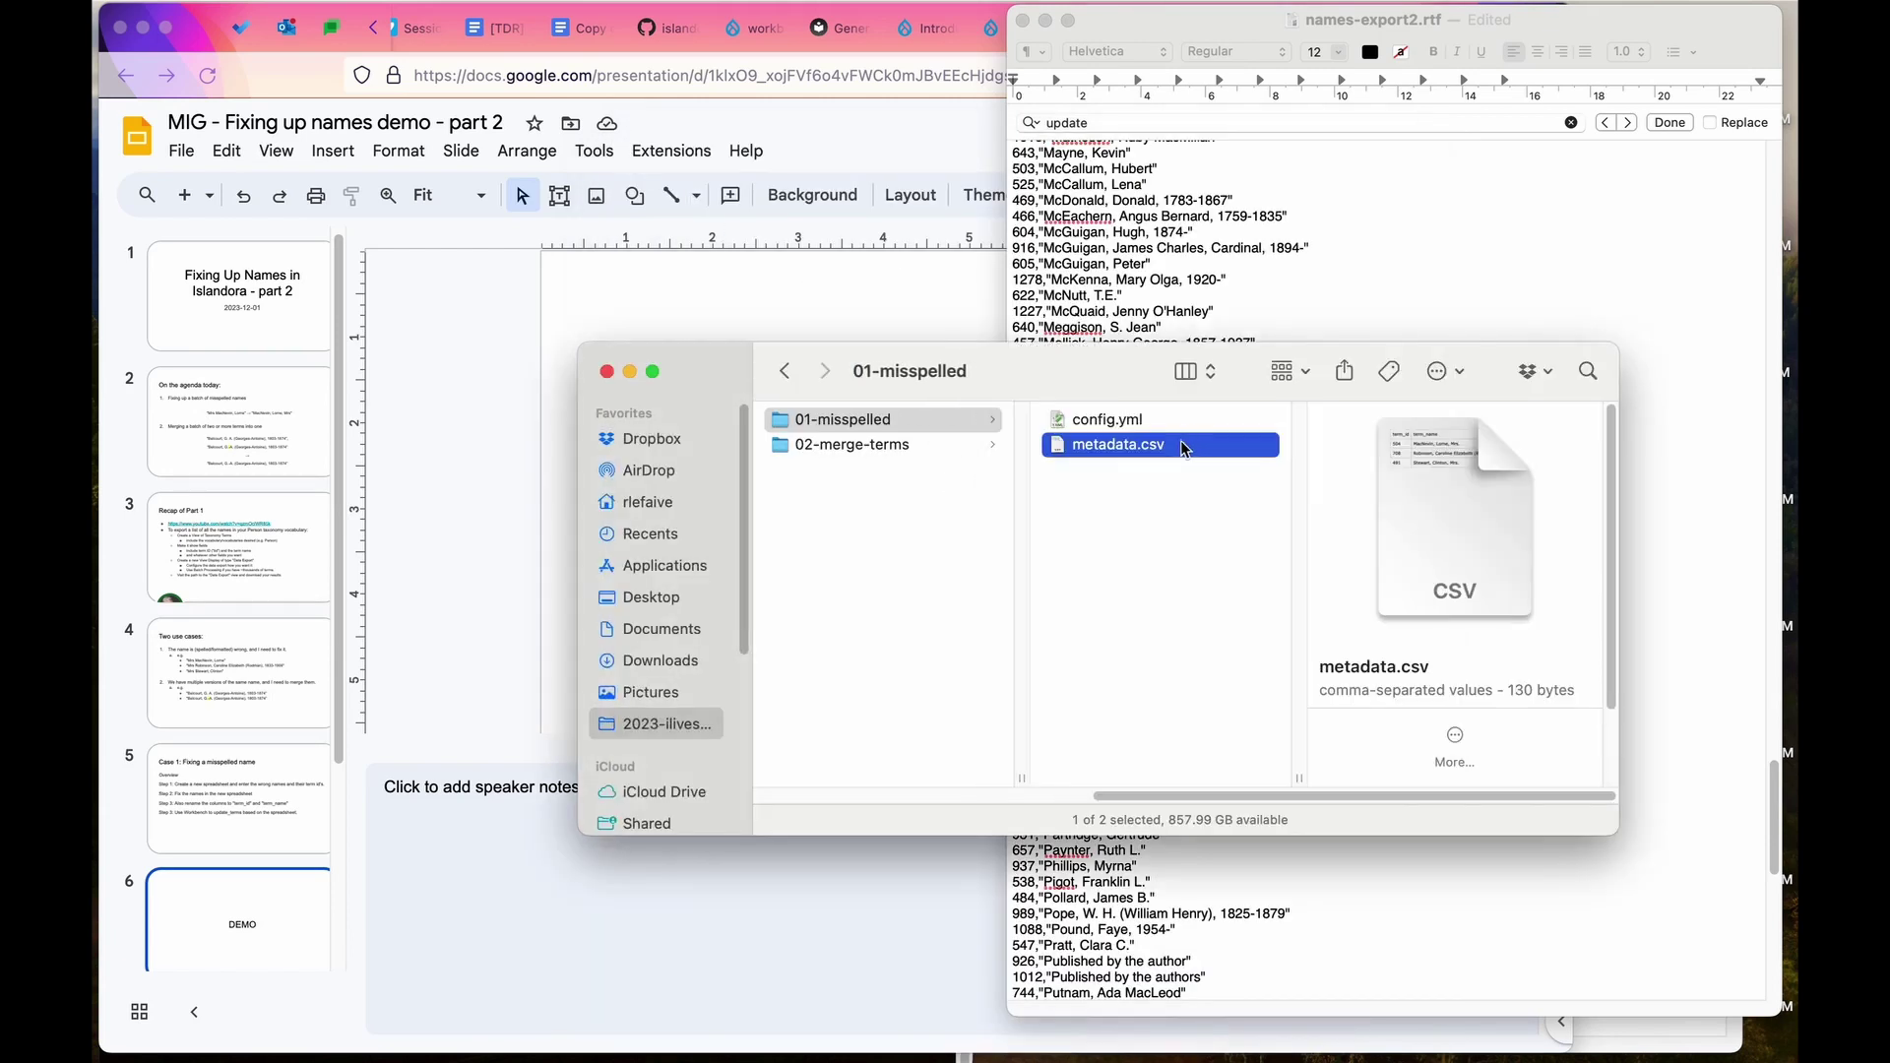
{"action": "left_click", "coordinate": [1119, 425]}
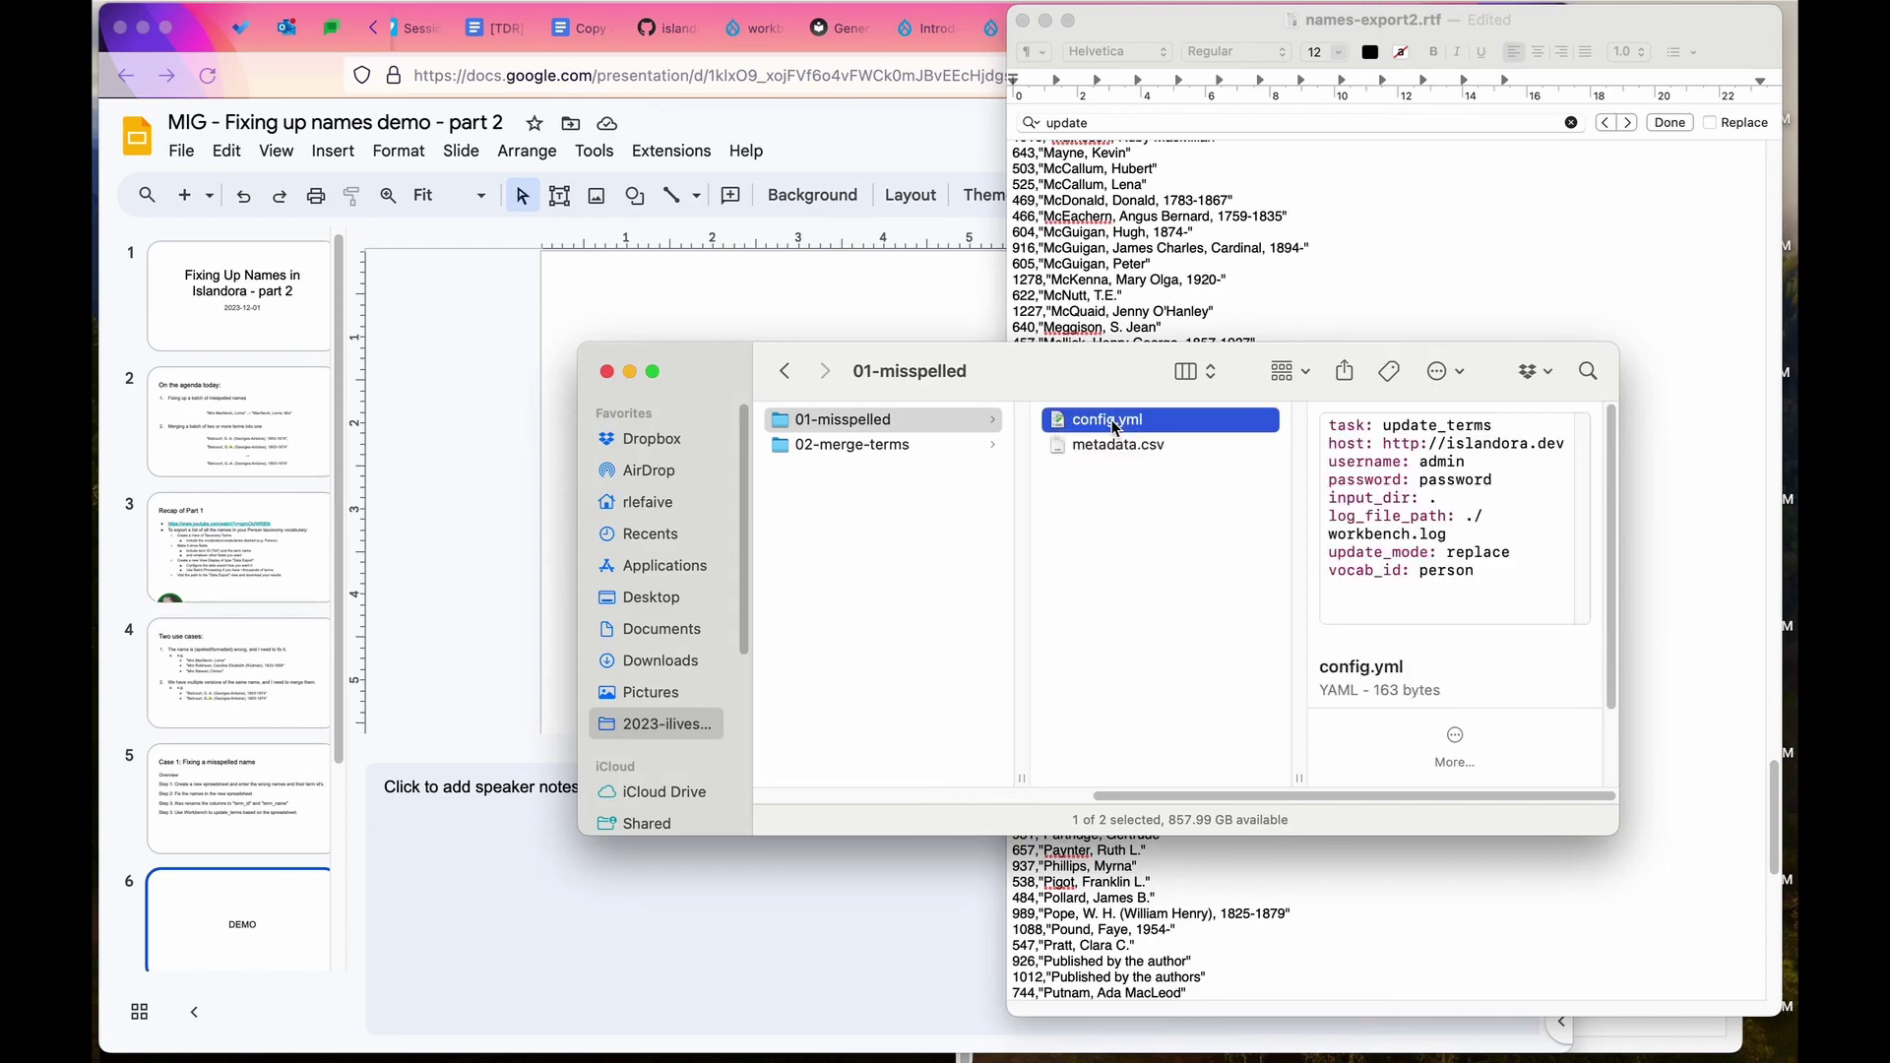
{"action": "double_click", "coordinate": [1112, 423]}
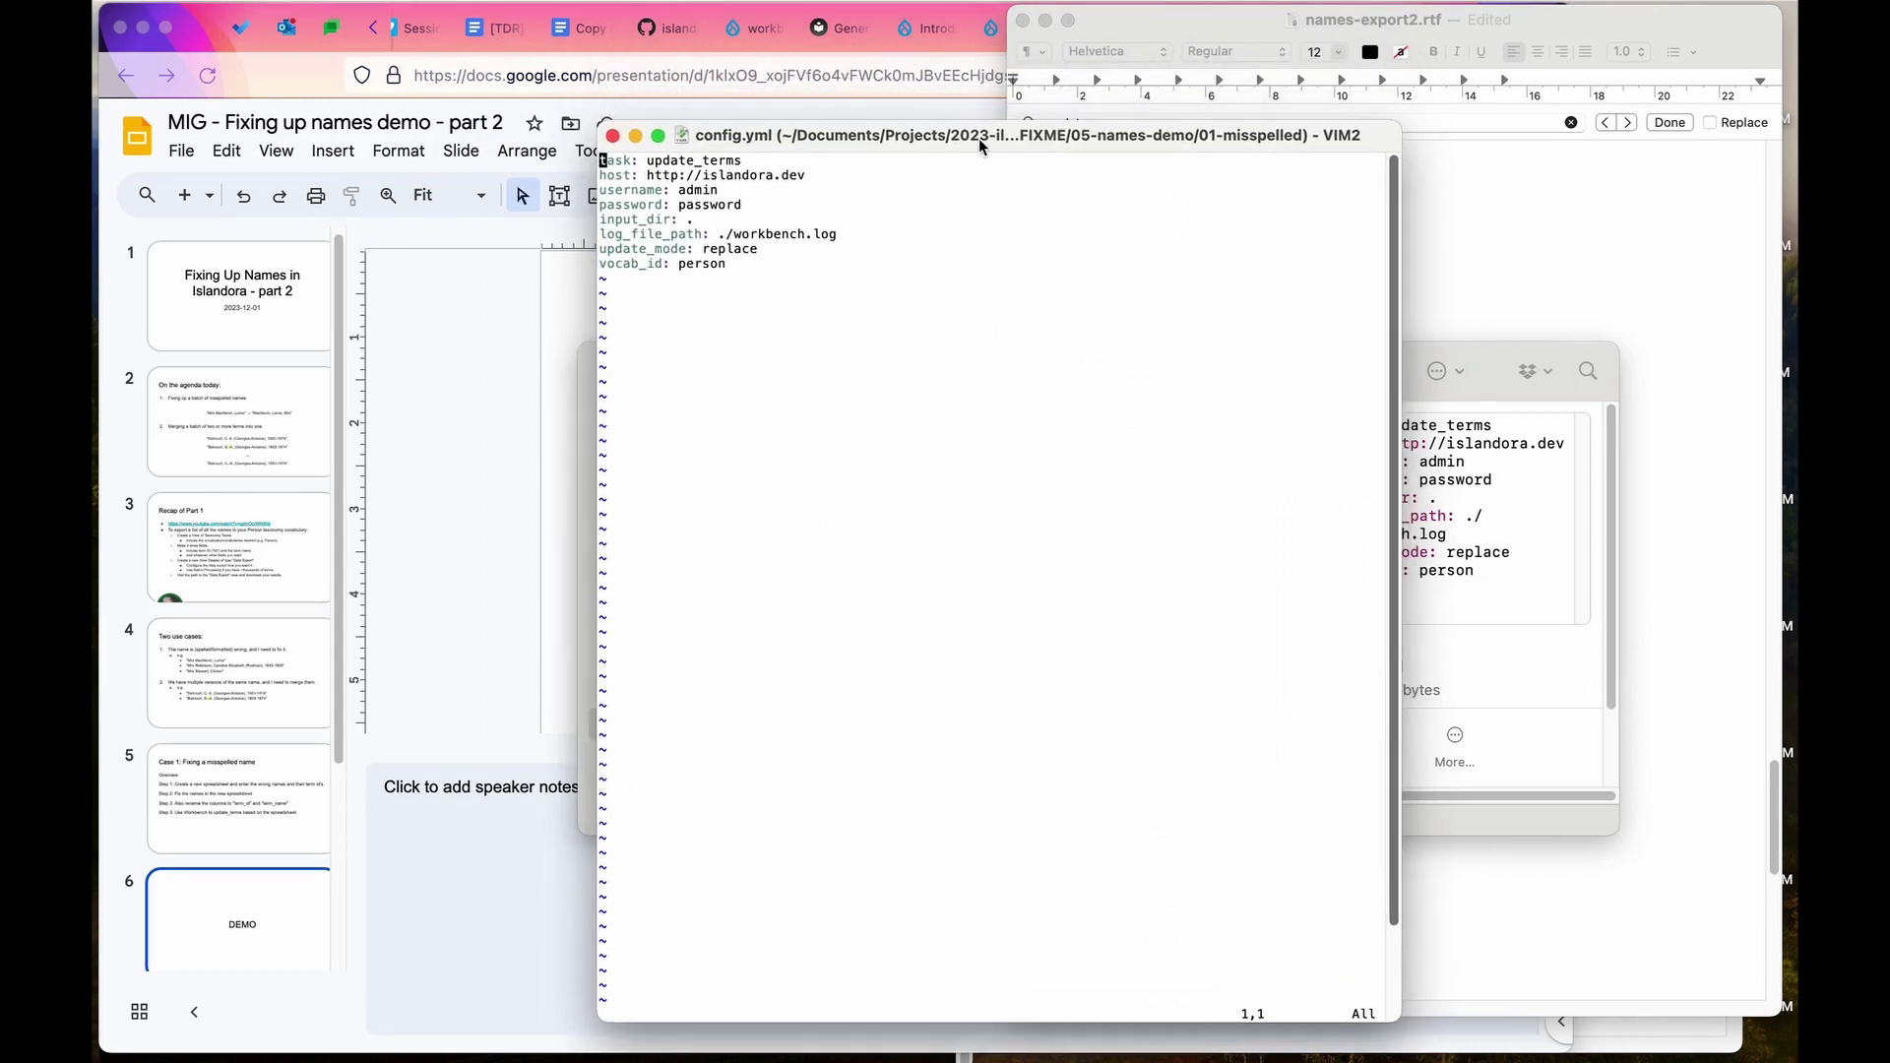
Review the task update_terms, update_mode replace and vocab_id person settings in config.yml.
{"action": "left_click", "coordinate": [654, 163]}
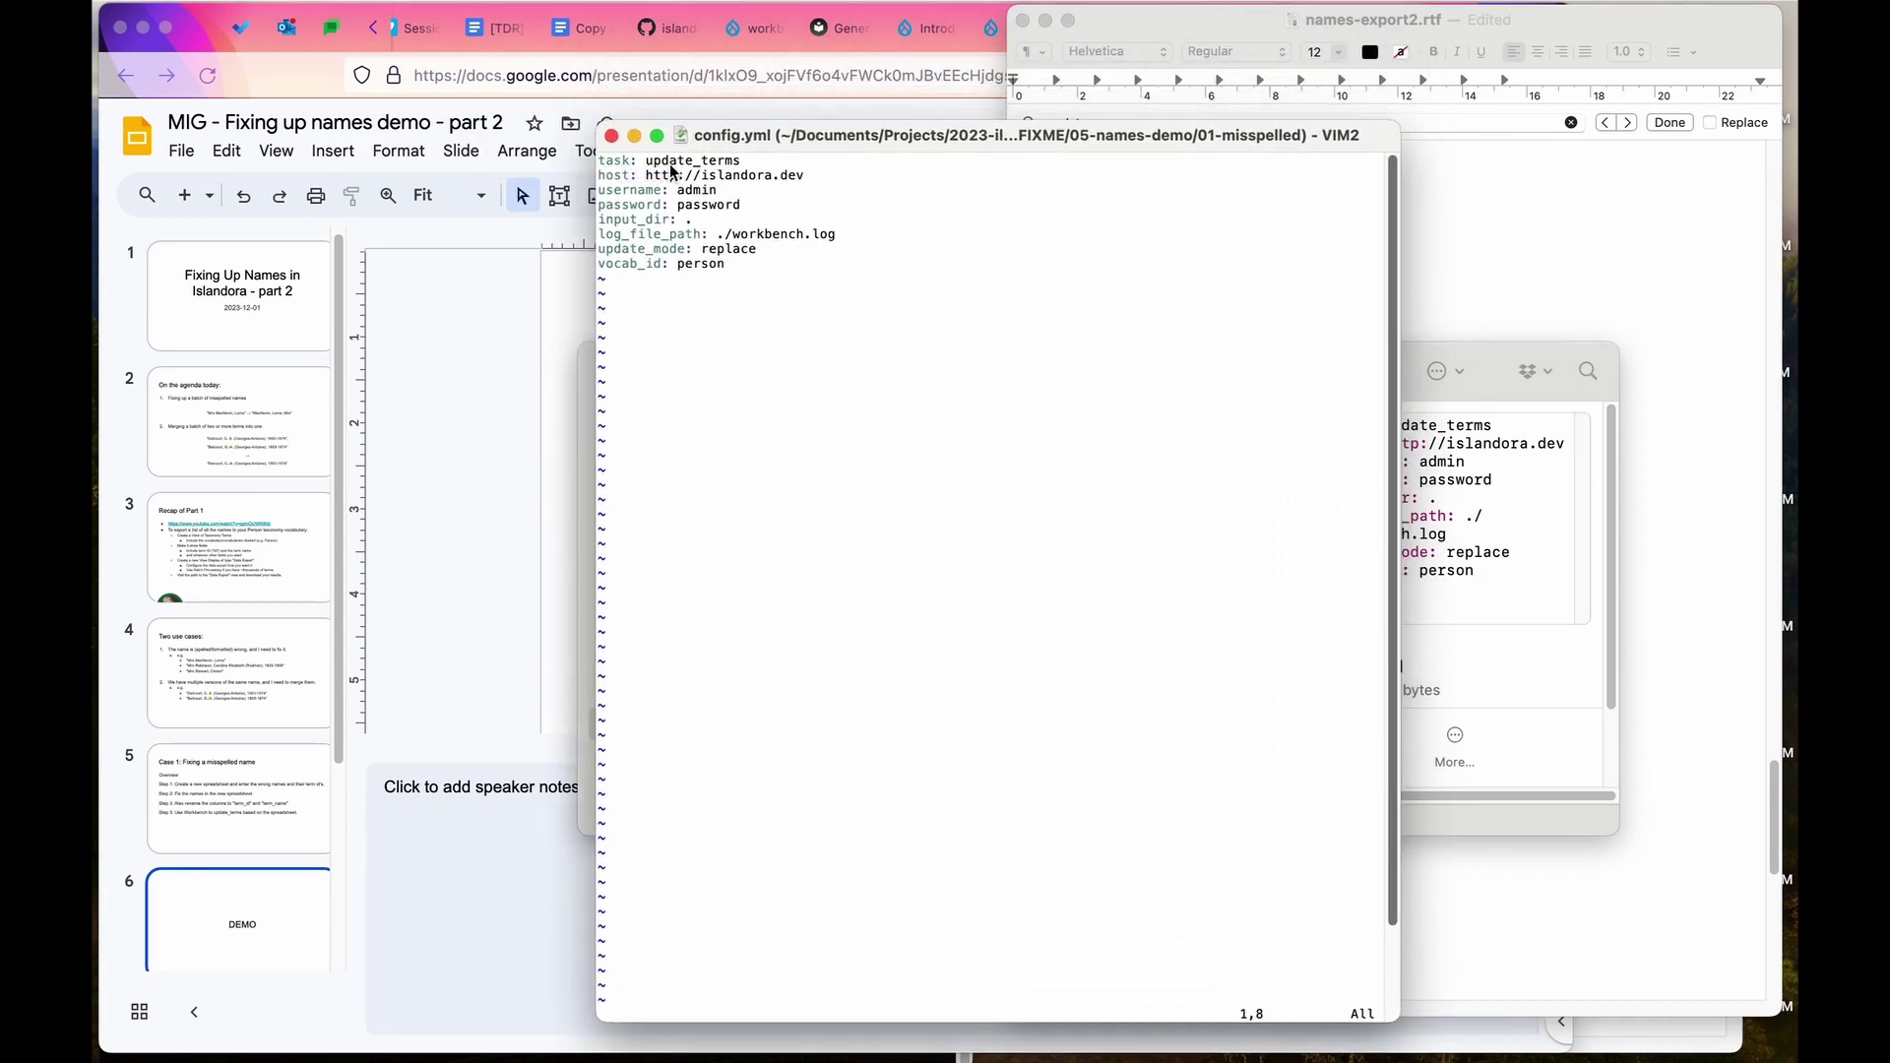
{"action": "double_click", "coordinate": [674, 161]}
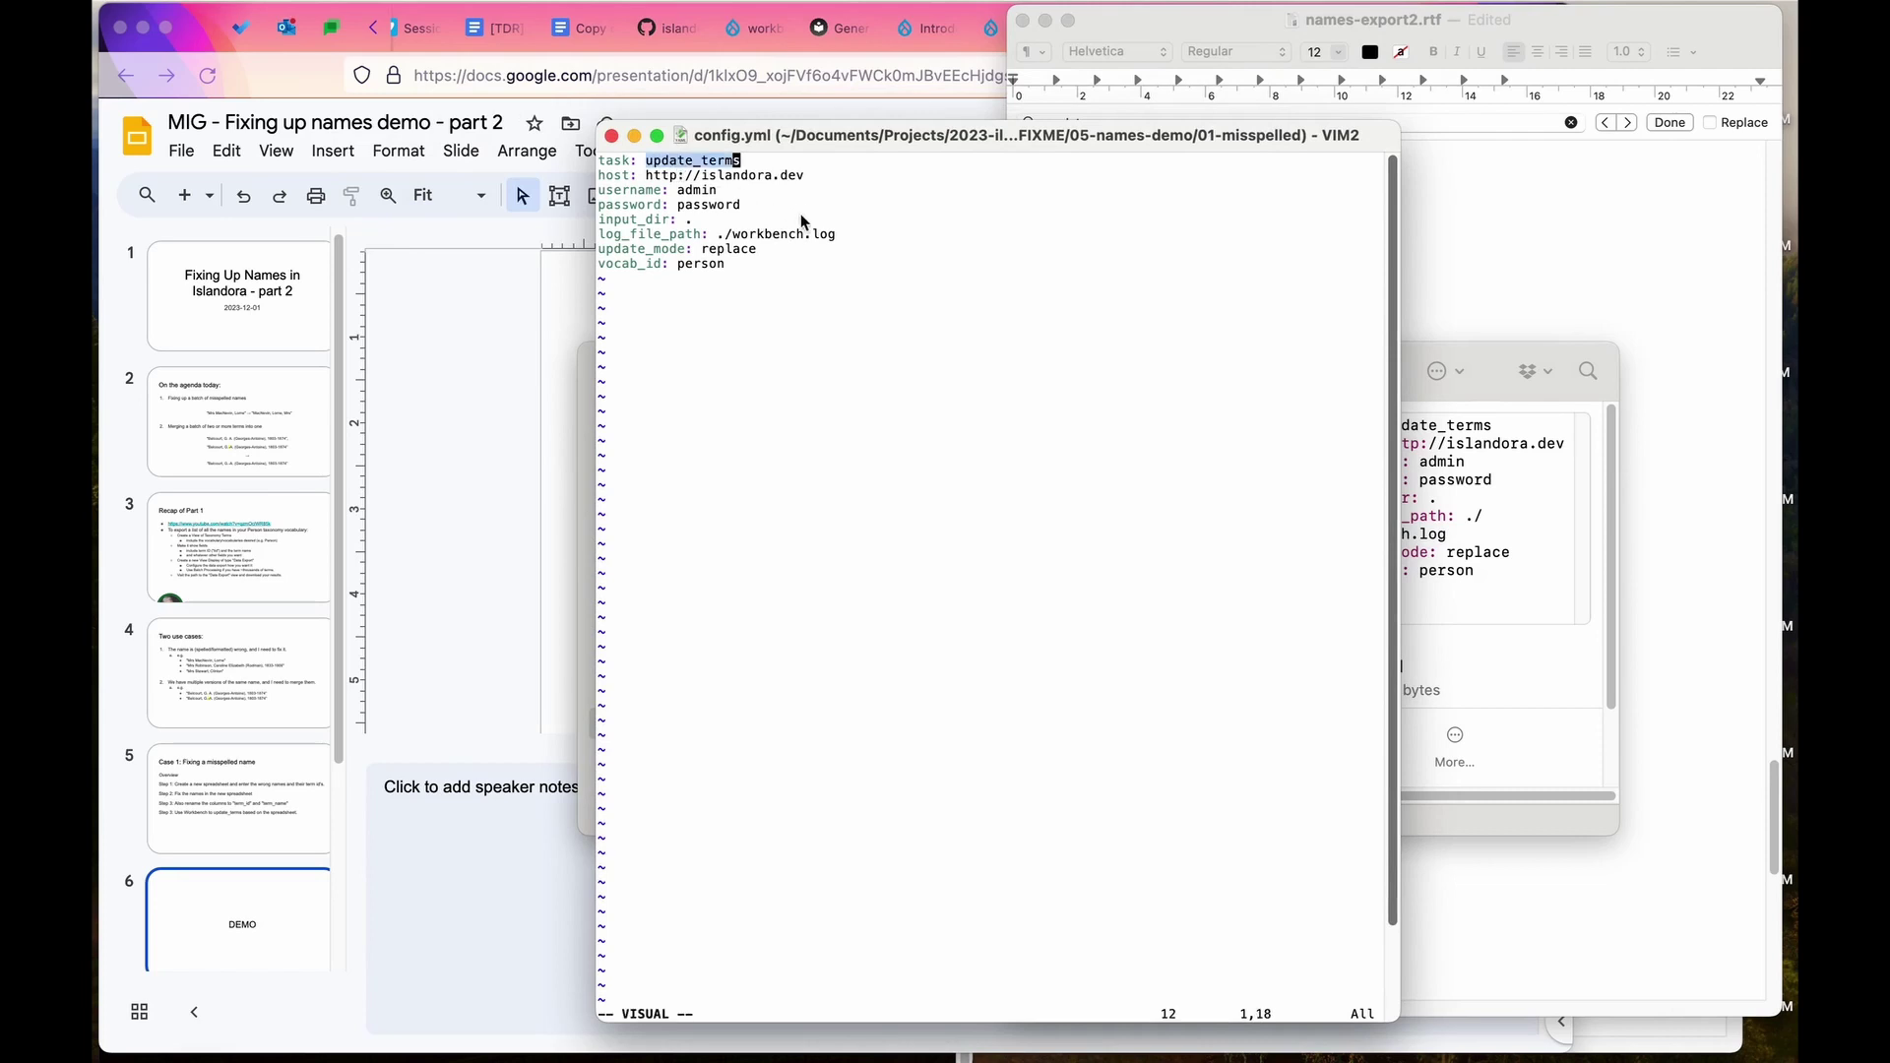
{"action": "key", "text": "Escape"}
{"action": "key", "text": "j"}
{"action": "key", "text": "j"}
{"action": "key", "text": "j"}
{"action": "key", "text": "j"}
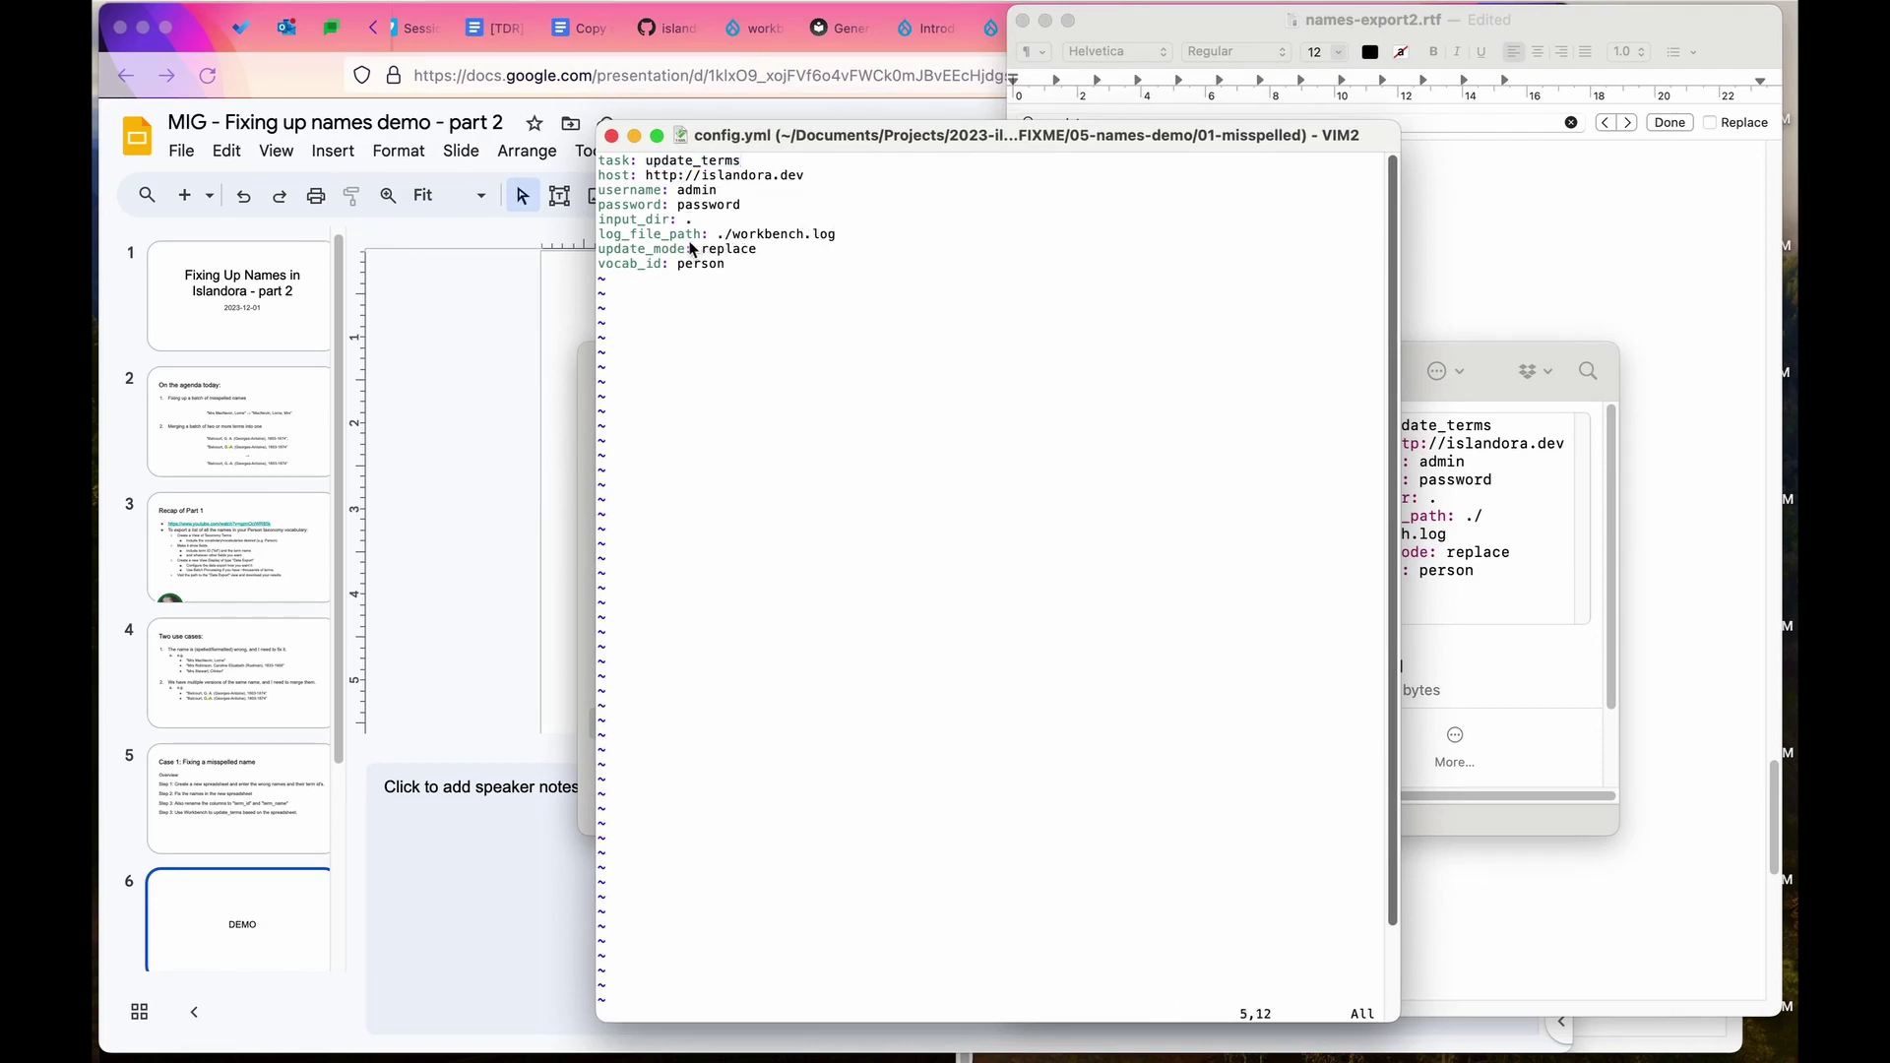
{"action": "double_click", "coordinate": [657, 250]}
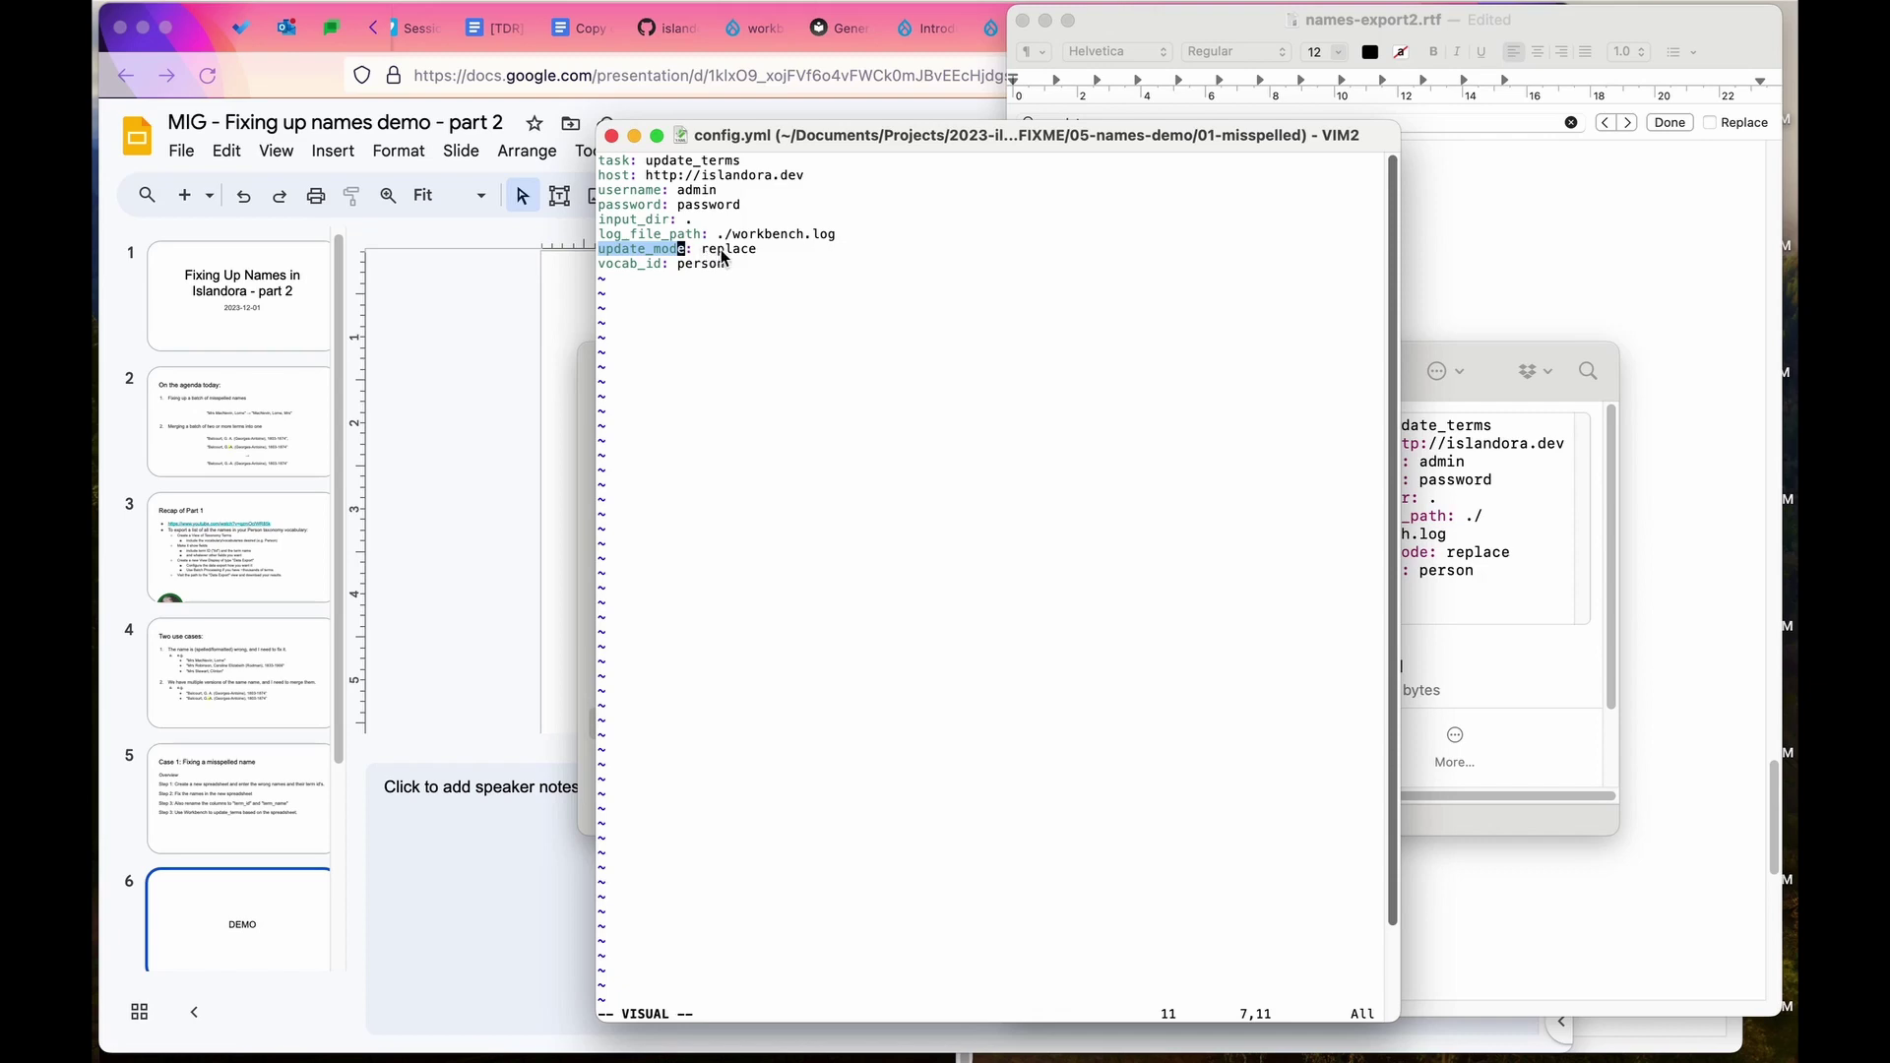
{"action": "left_click", "coordinate": [654, 265]}
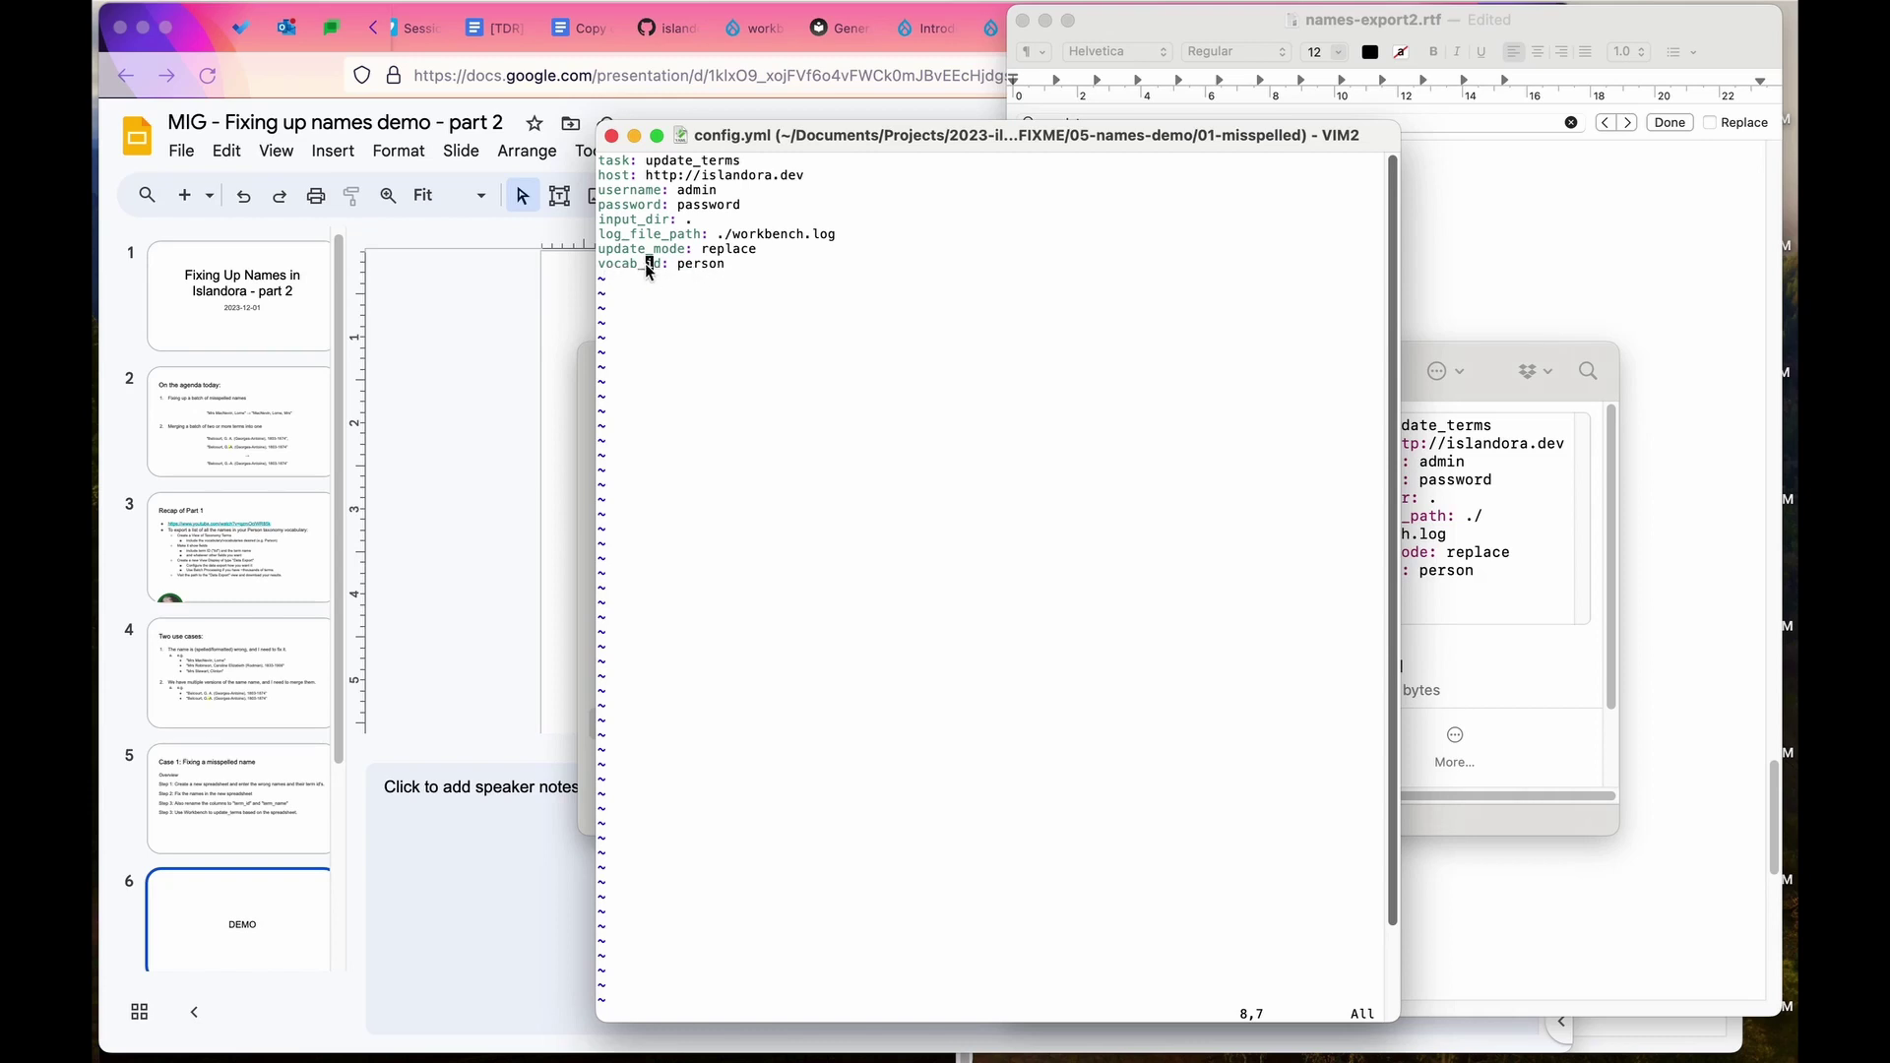
{"action": "left_click", "coordinate": [734, 266]}
Close config.yml, then in Terminal list the 01-misspelled files and show the wb alias.
{"action": "left_click", "coordinate": [611, 136]}
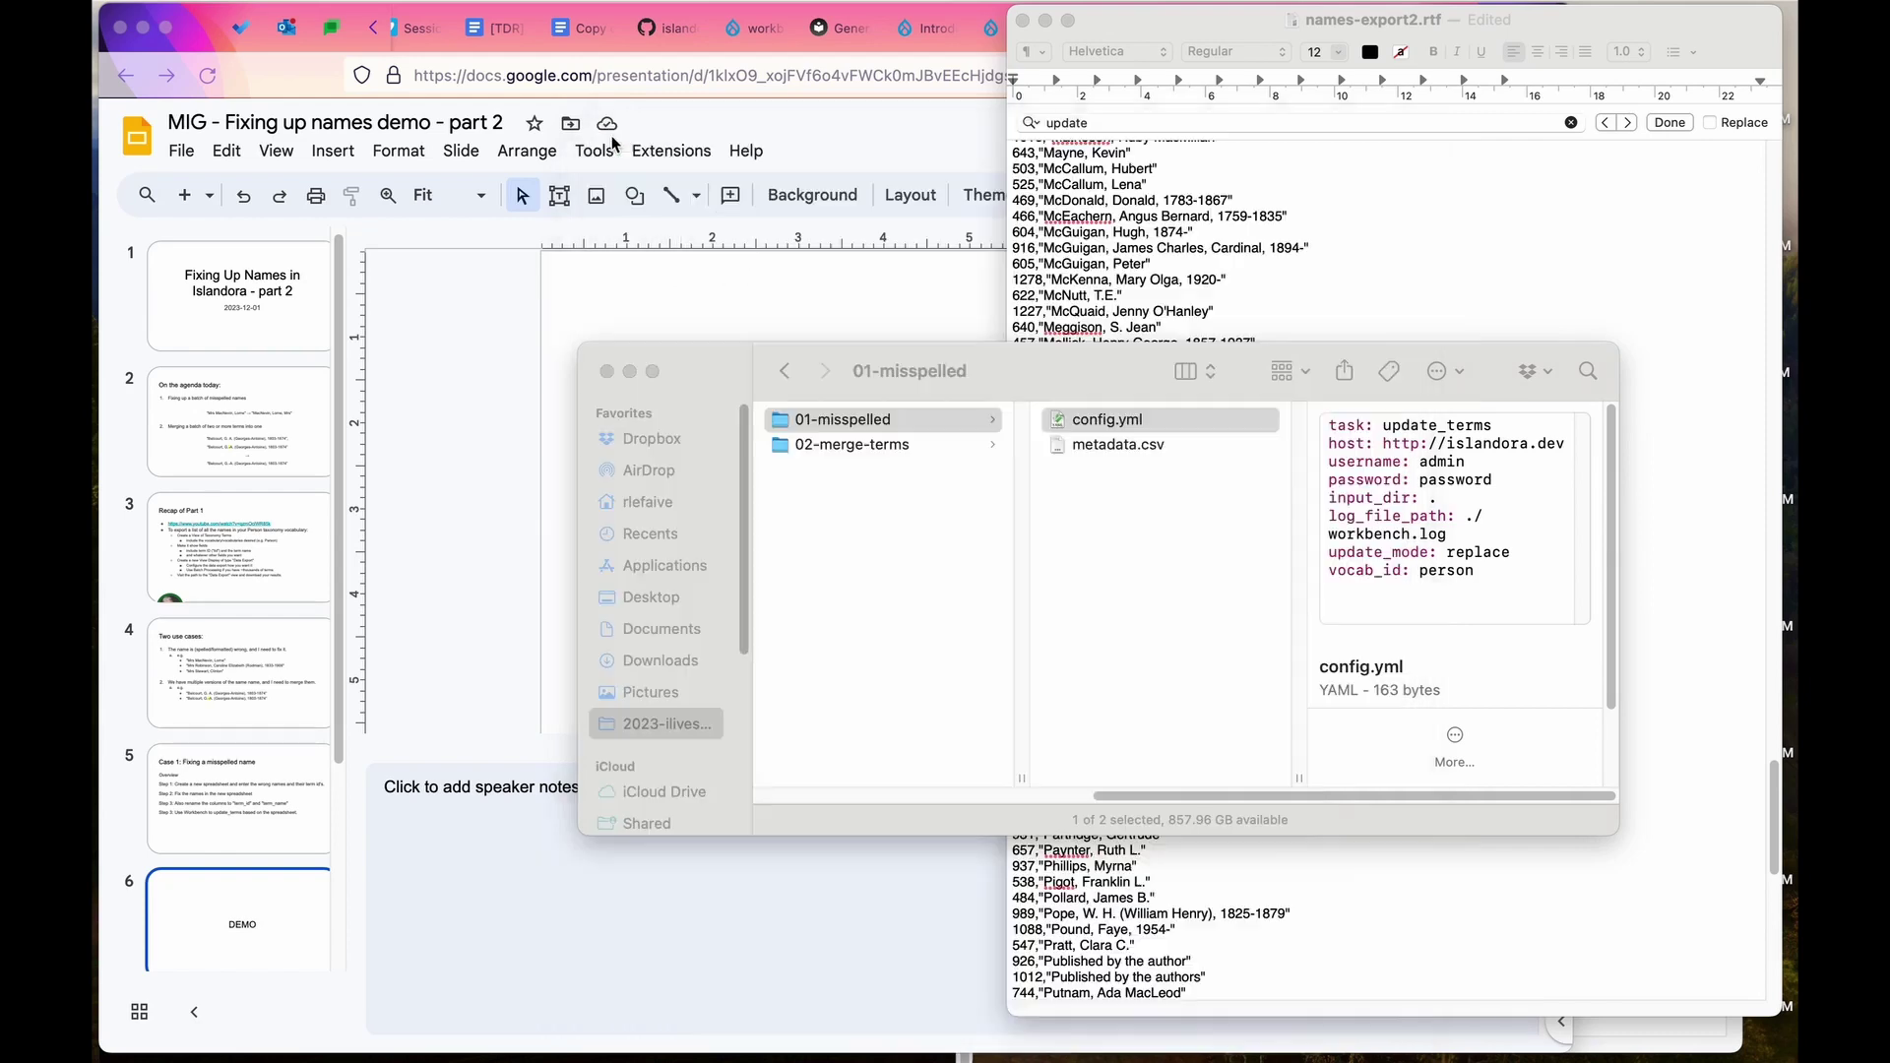
{"action": "key", "text": "super+Tab"}
{"action": "key", "text": "super+Tab"}
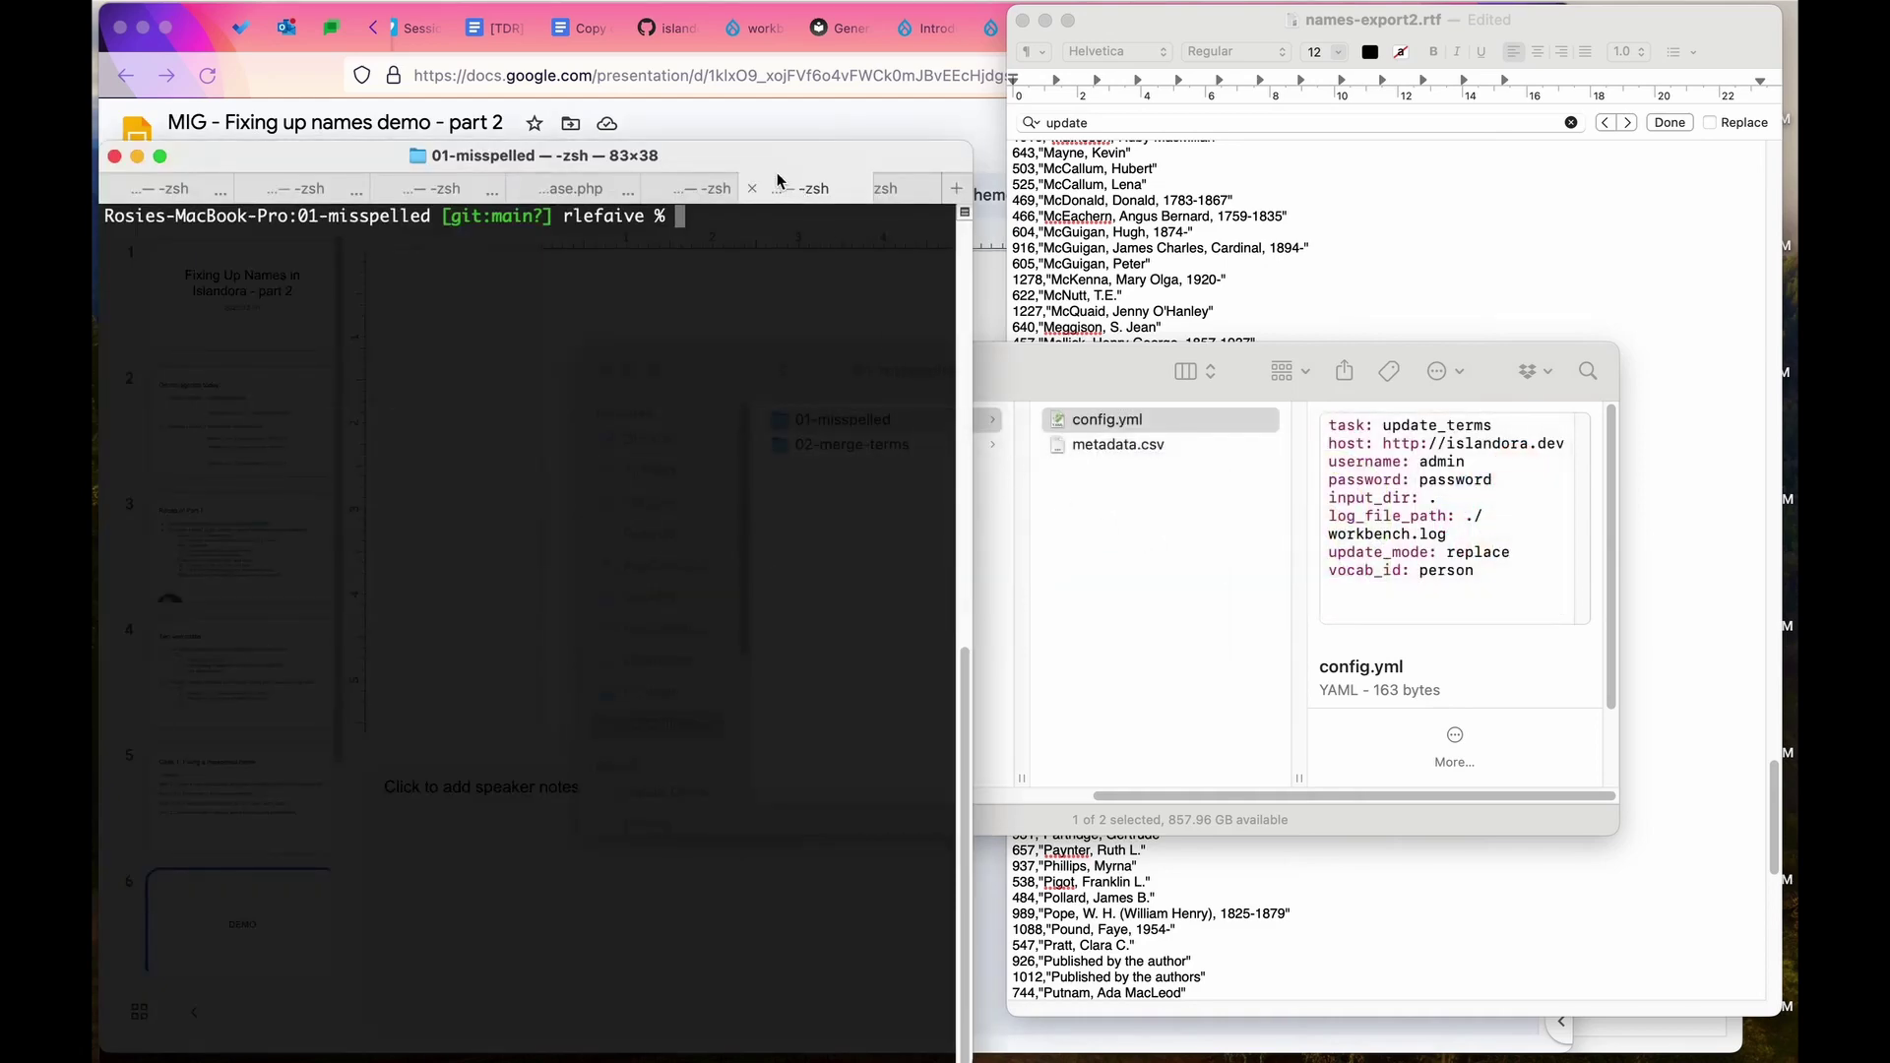
{"action": "left_click_drag", "start_coordinate": [799, 163], "coordinate": [800, 110]}
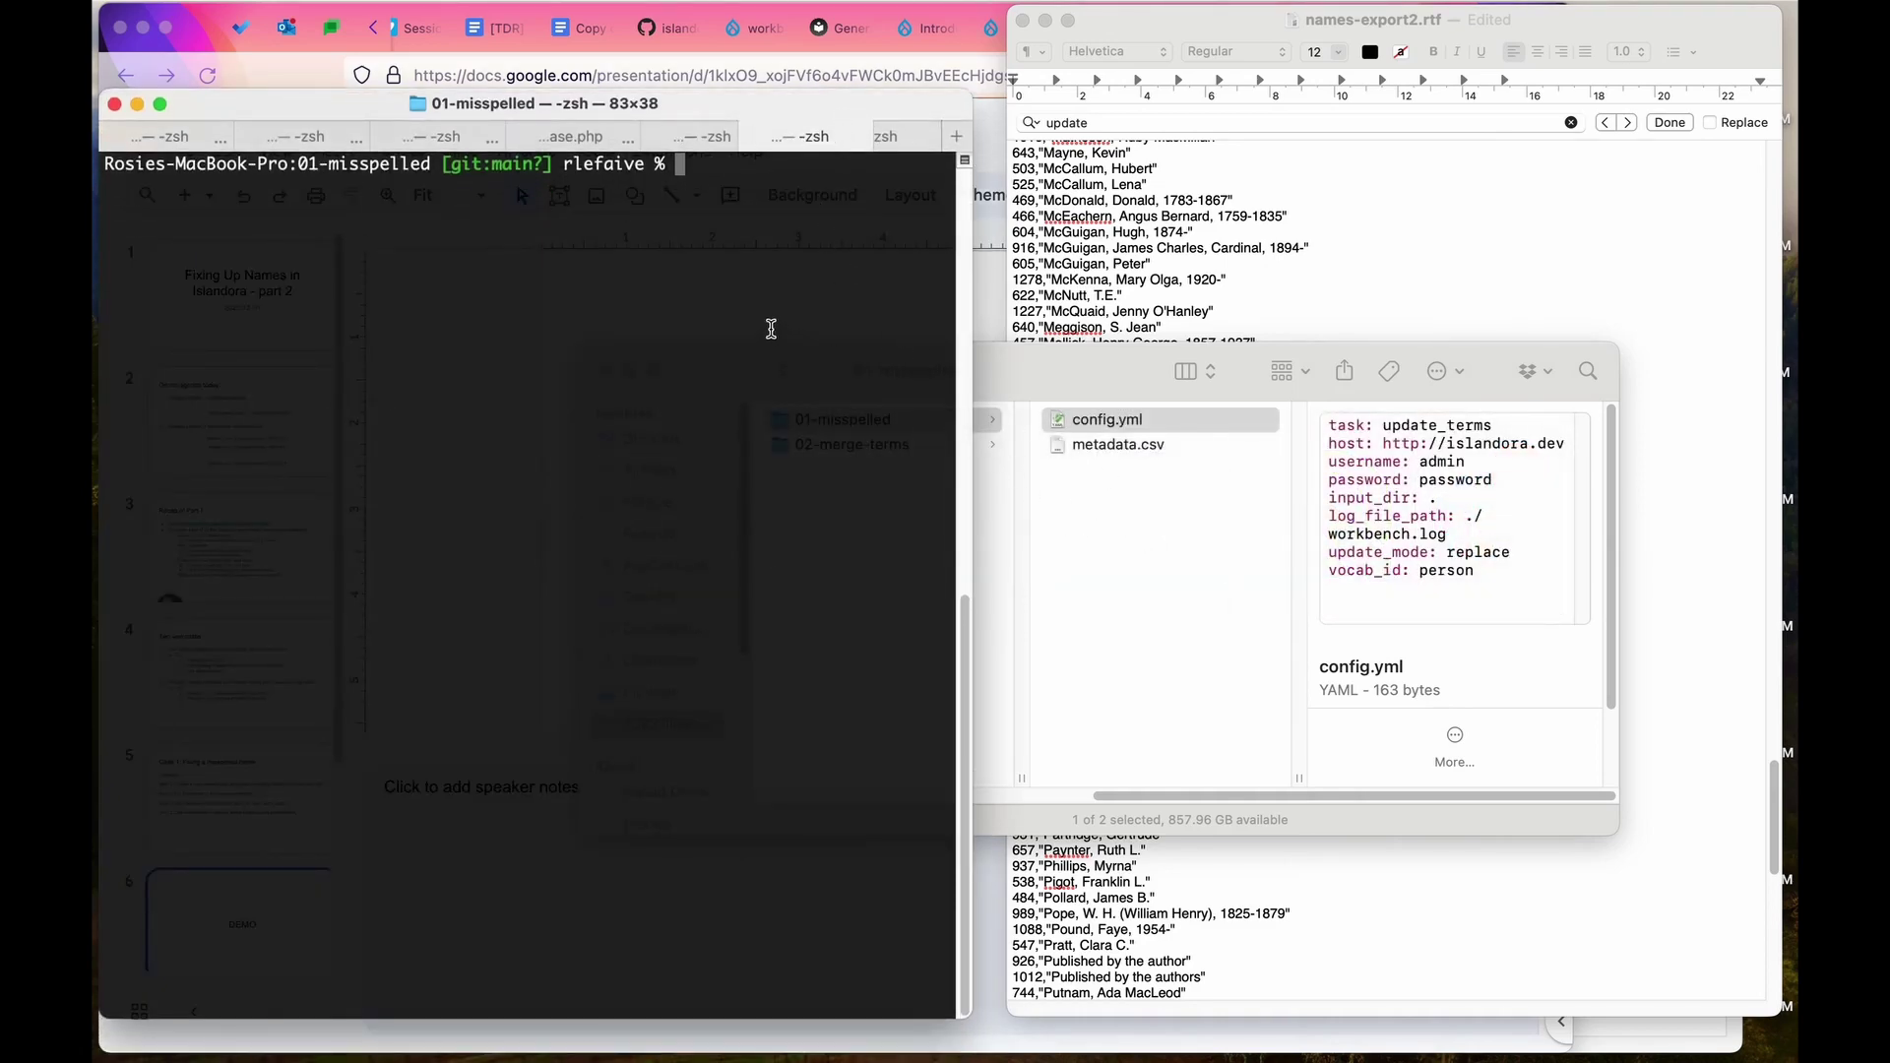
{"action": "type", "text": "ls"}
{"action": "key", "text": "Return"}
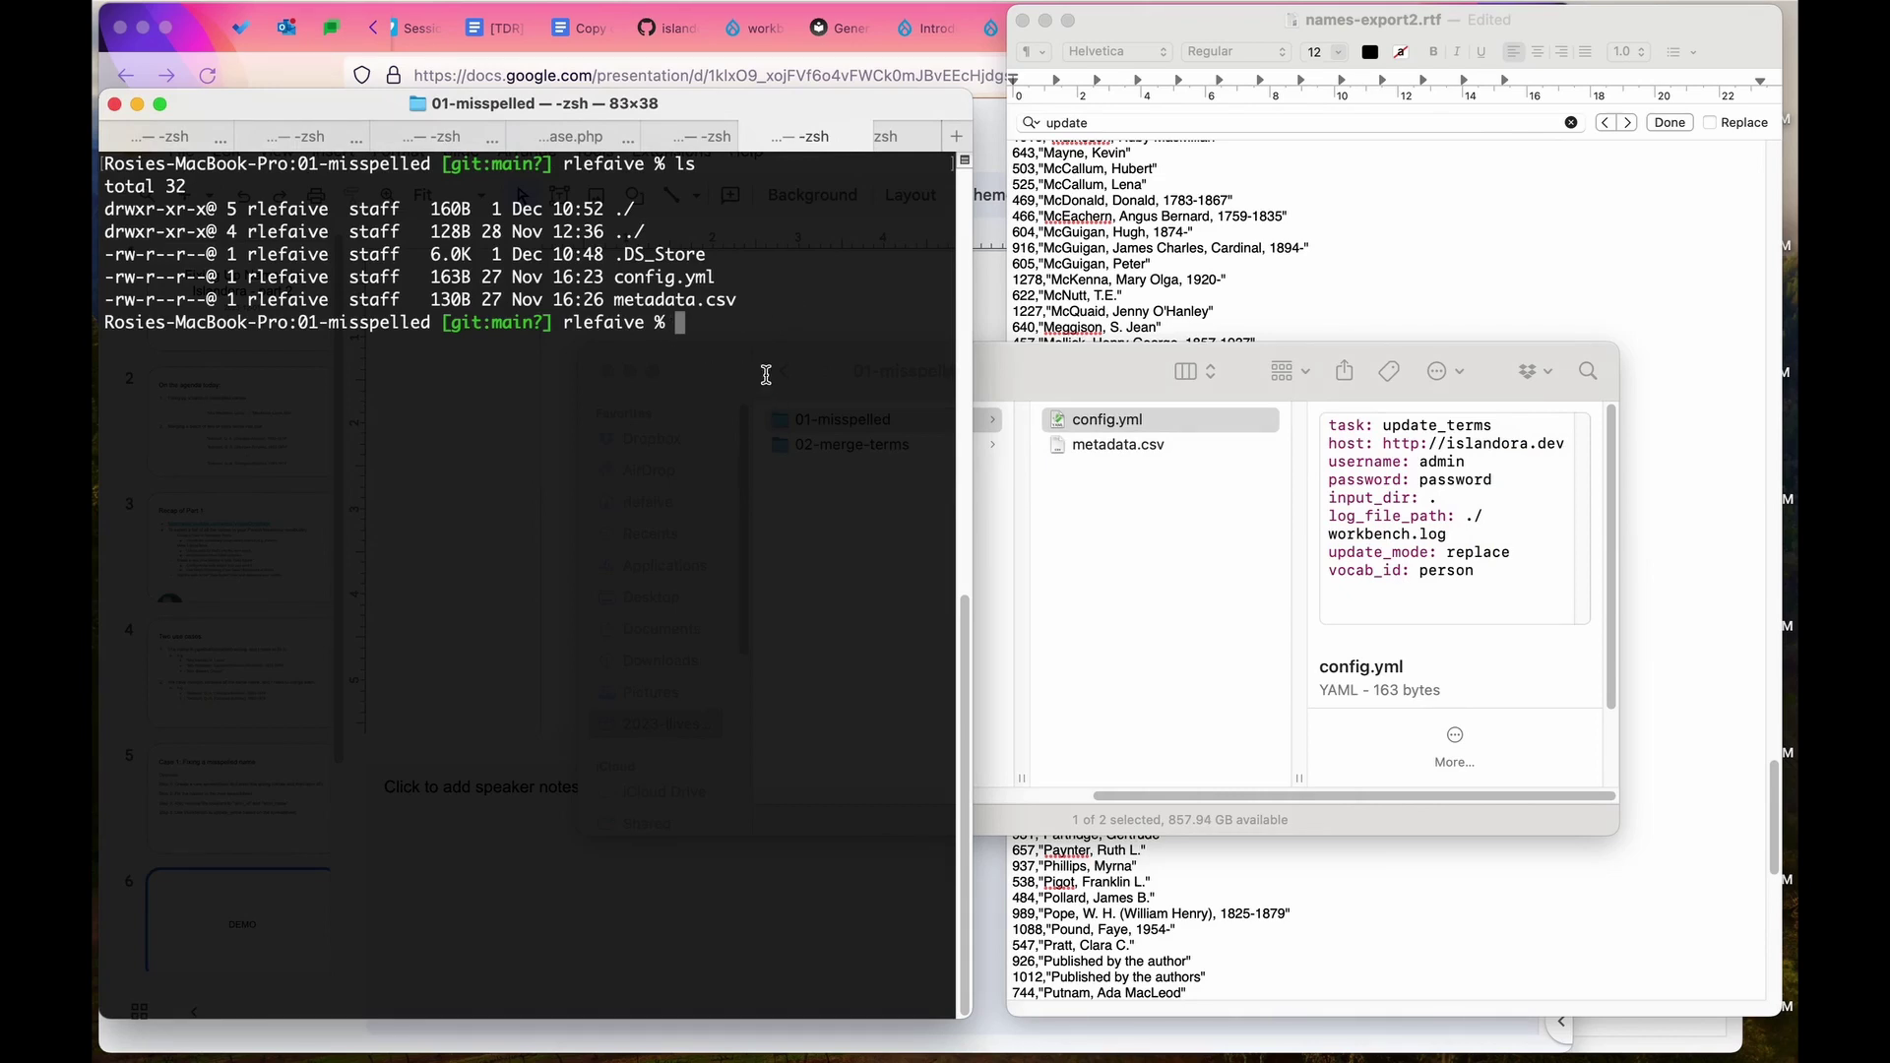
{"action": "type", "text": "alias wb"}
{"action": "key", "text": "Return"}
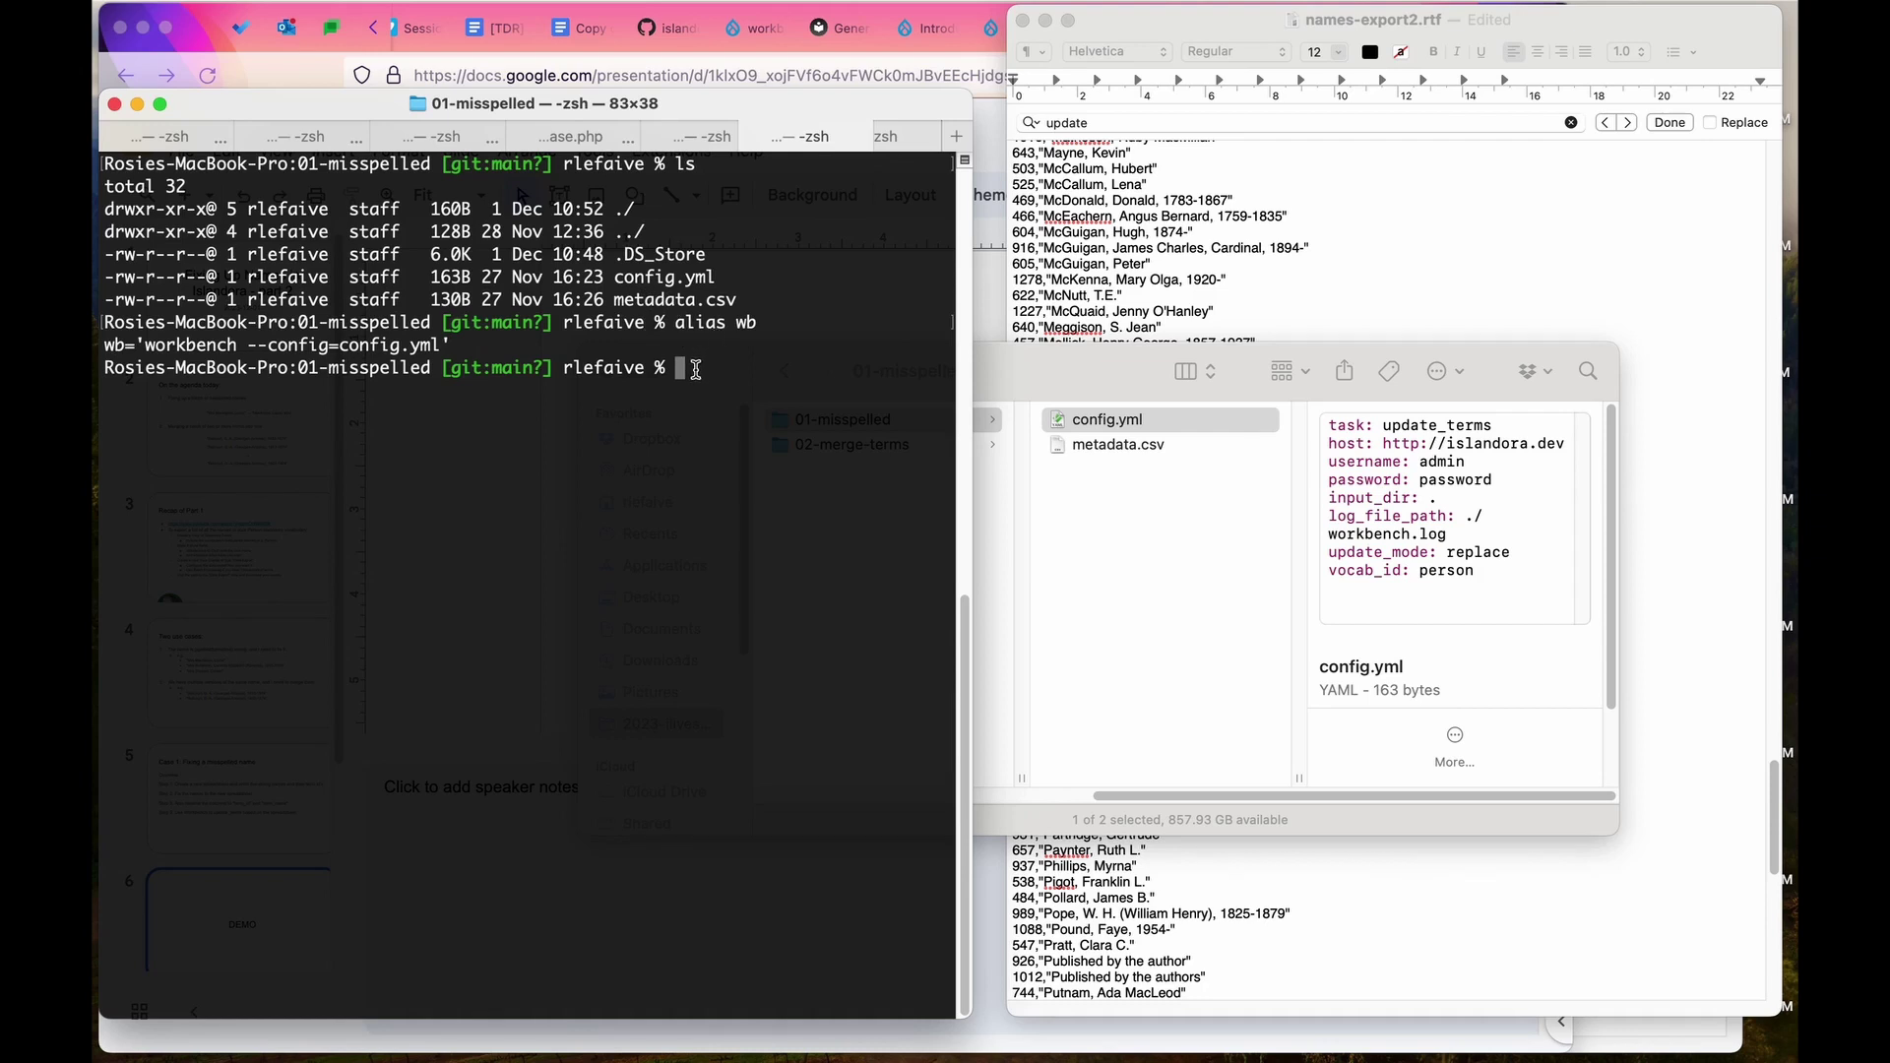
Recheck the update_terms config.yml and its input_dir line before running Workbench.
{"action": "left_click_drag", "start_coordinate": [1115, 450], "coordinate": [984, 417]}
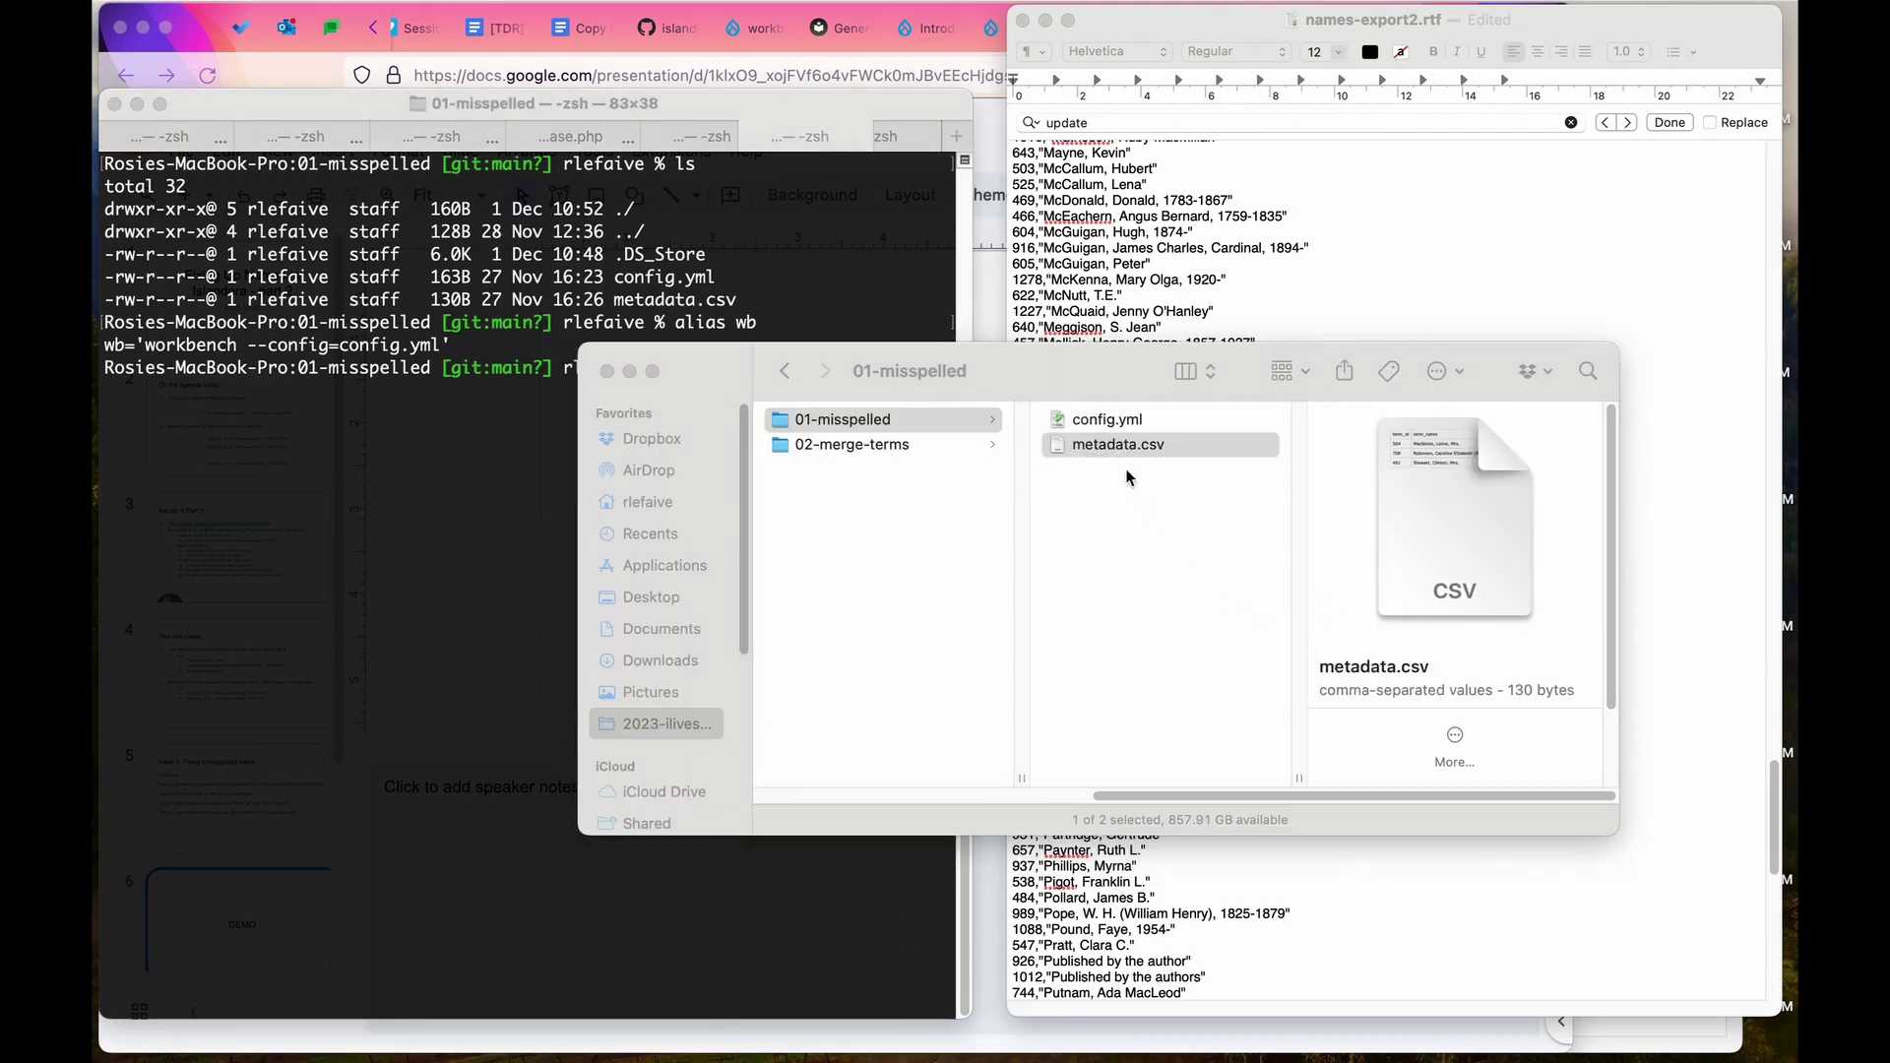
{"action": "left_click", "coordinate": [1109, 433]}
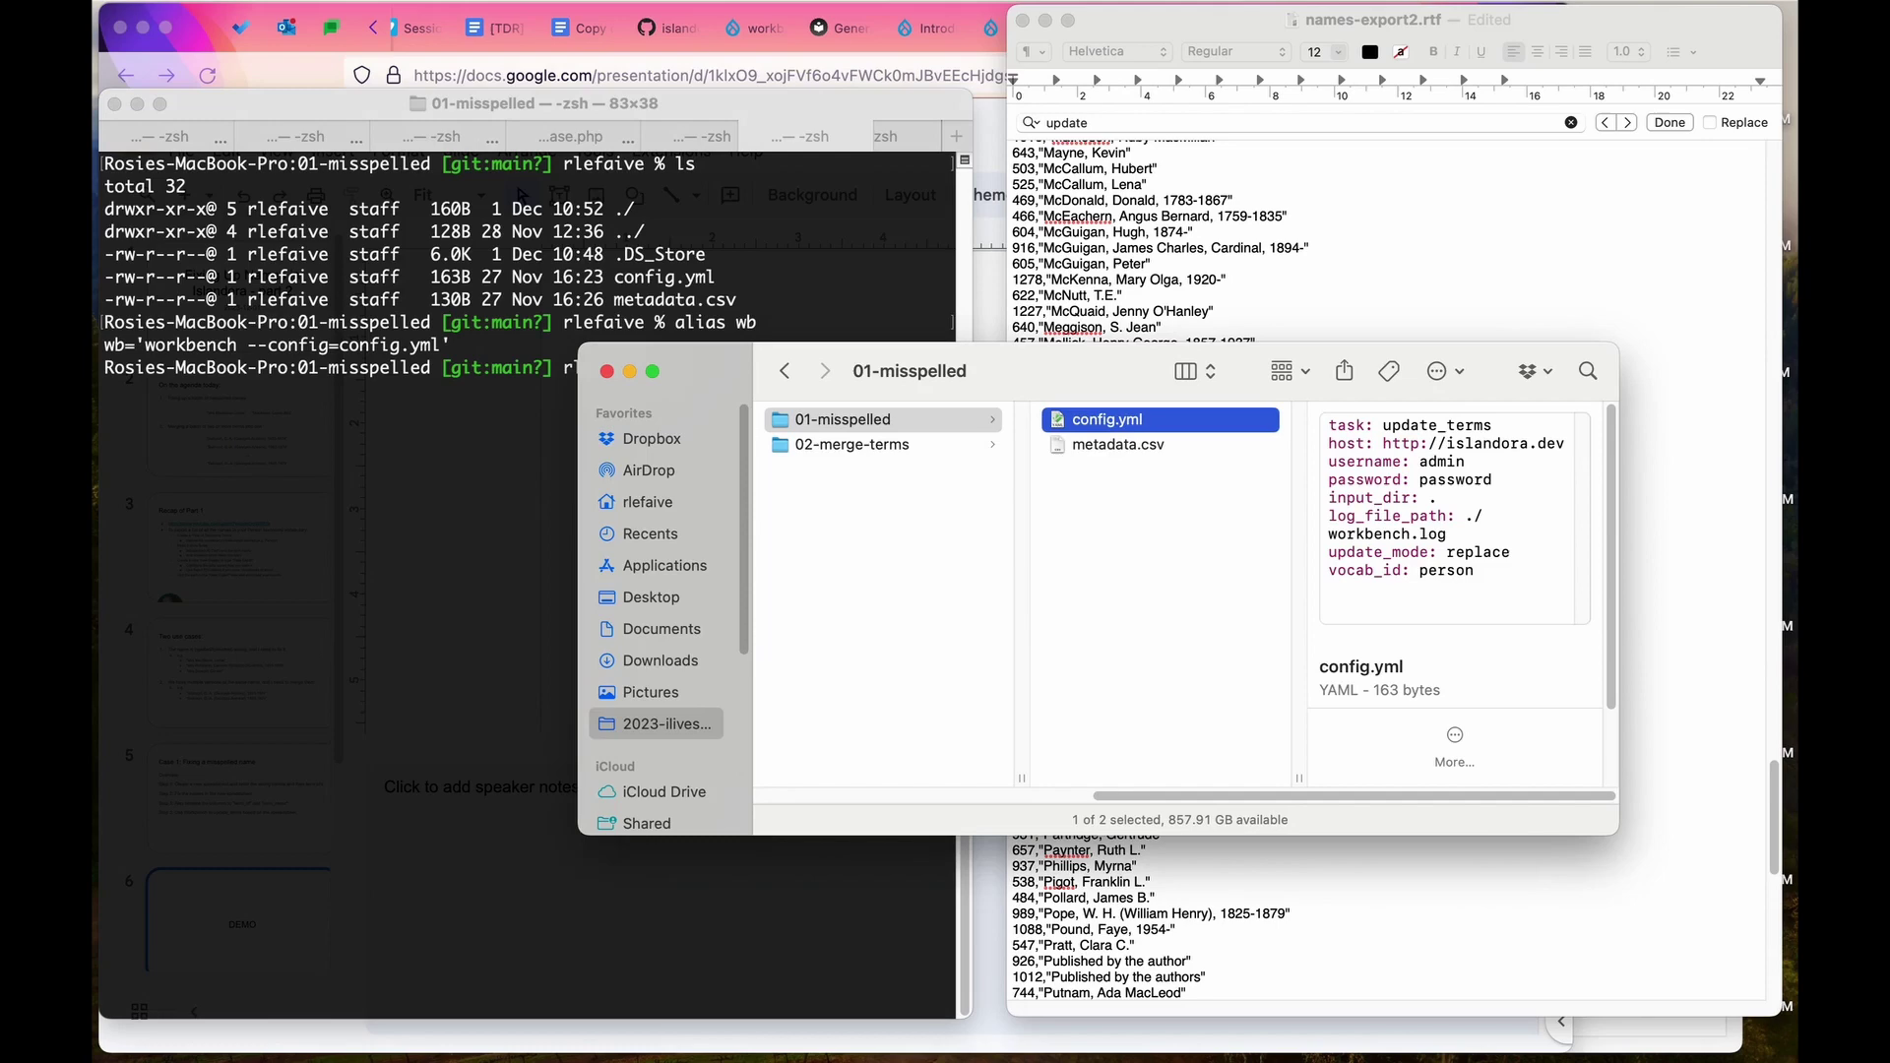
{"action": "key", "text": "super+Tab"}
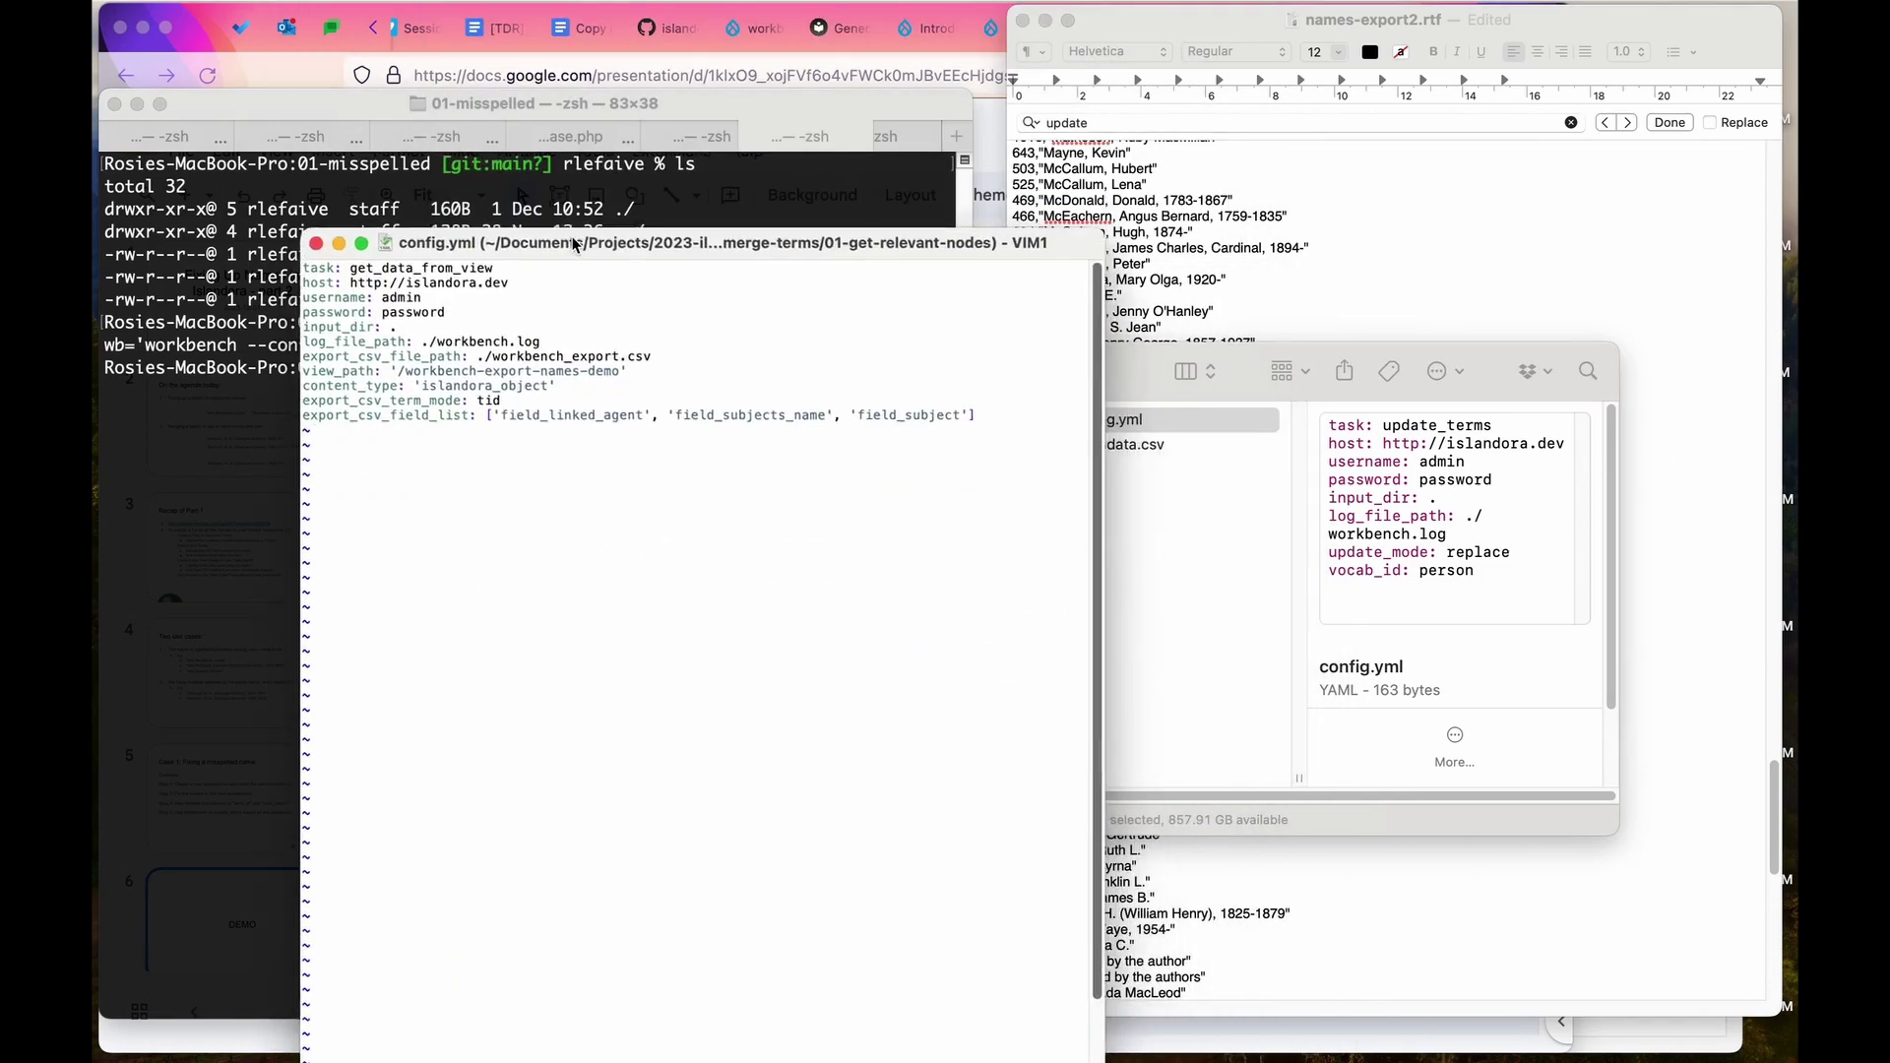
{"action": "left_click_drag", "start_coordinate": [482, 59], "coordinate": [479, 84]}
{"action": "left_click", "coordinate": [296, 160]}
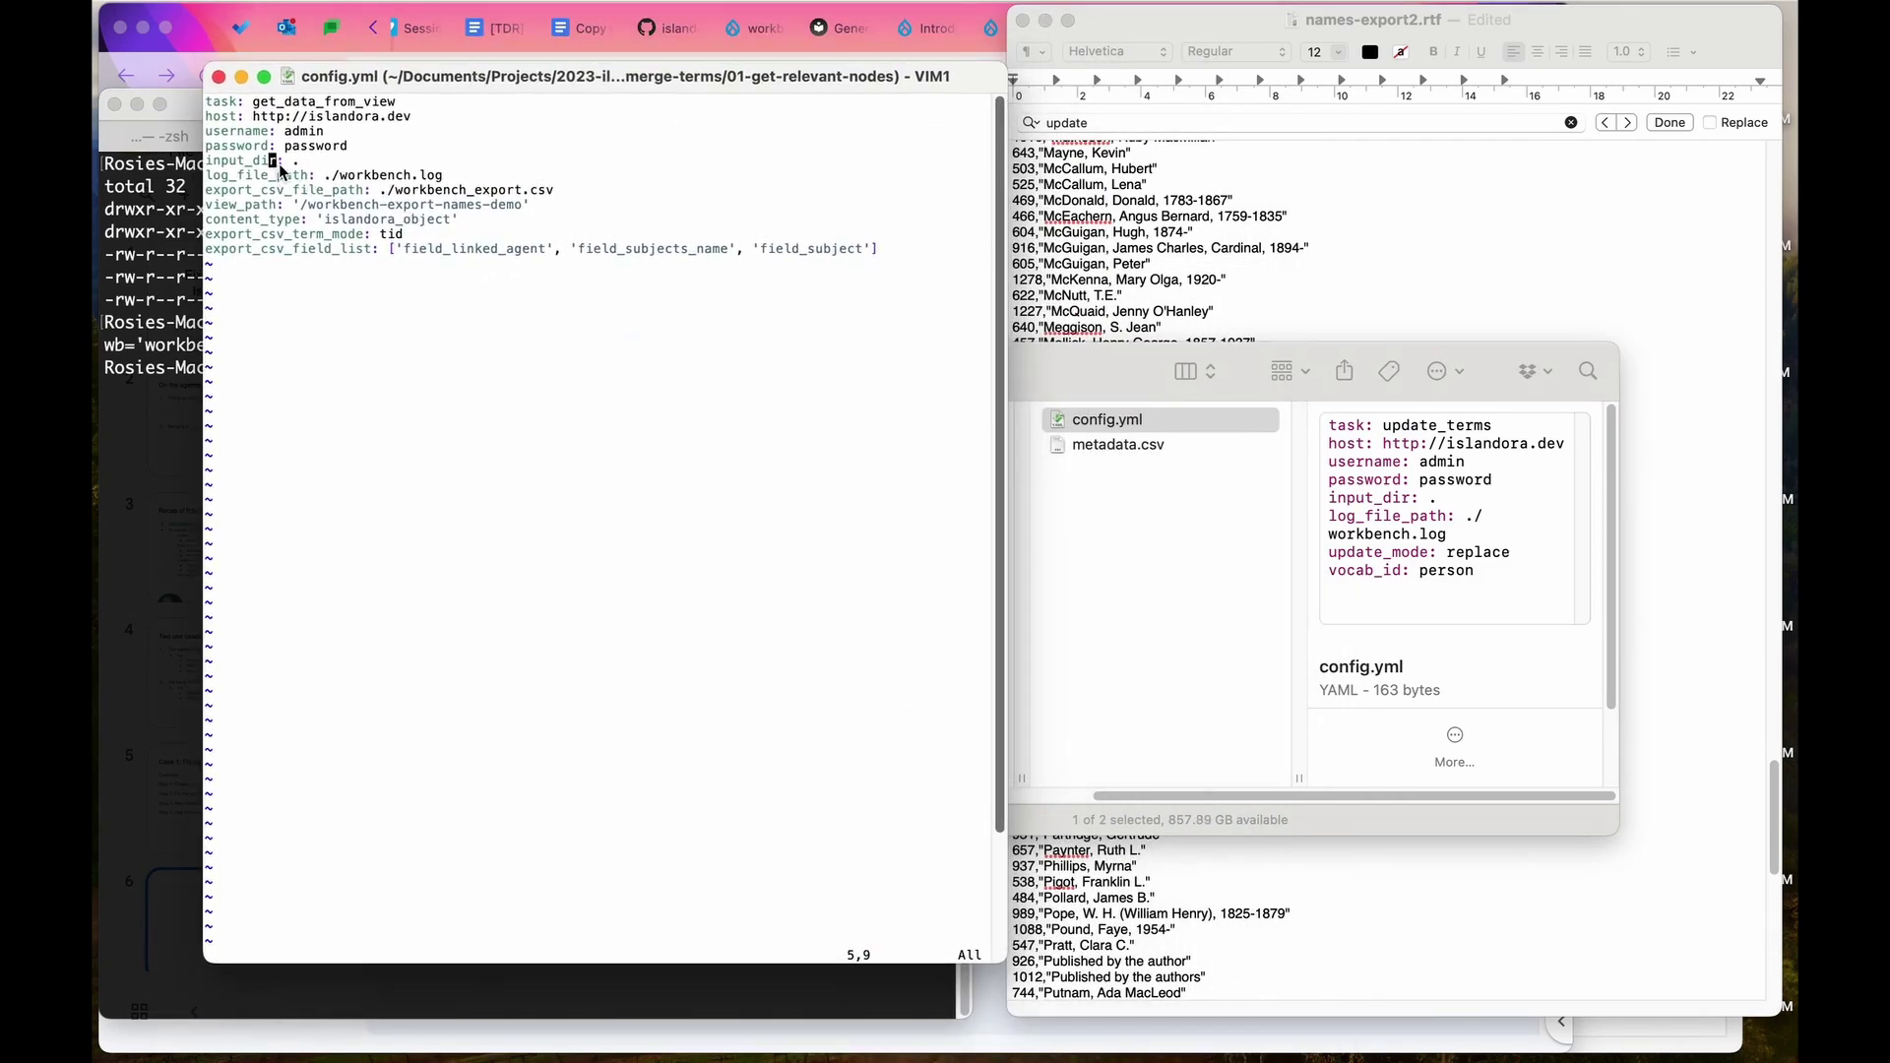
{"action": "left_click", "coordinate": [155, 461]}
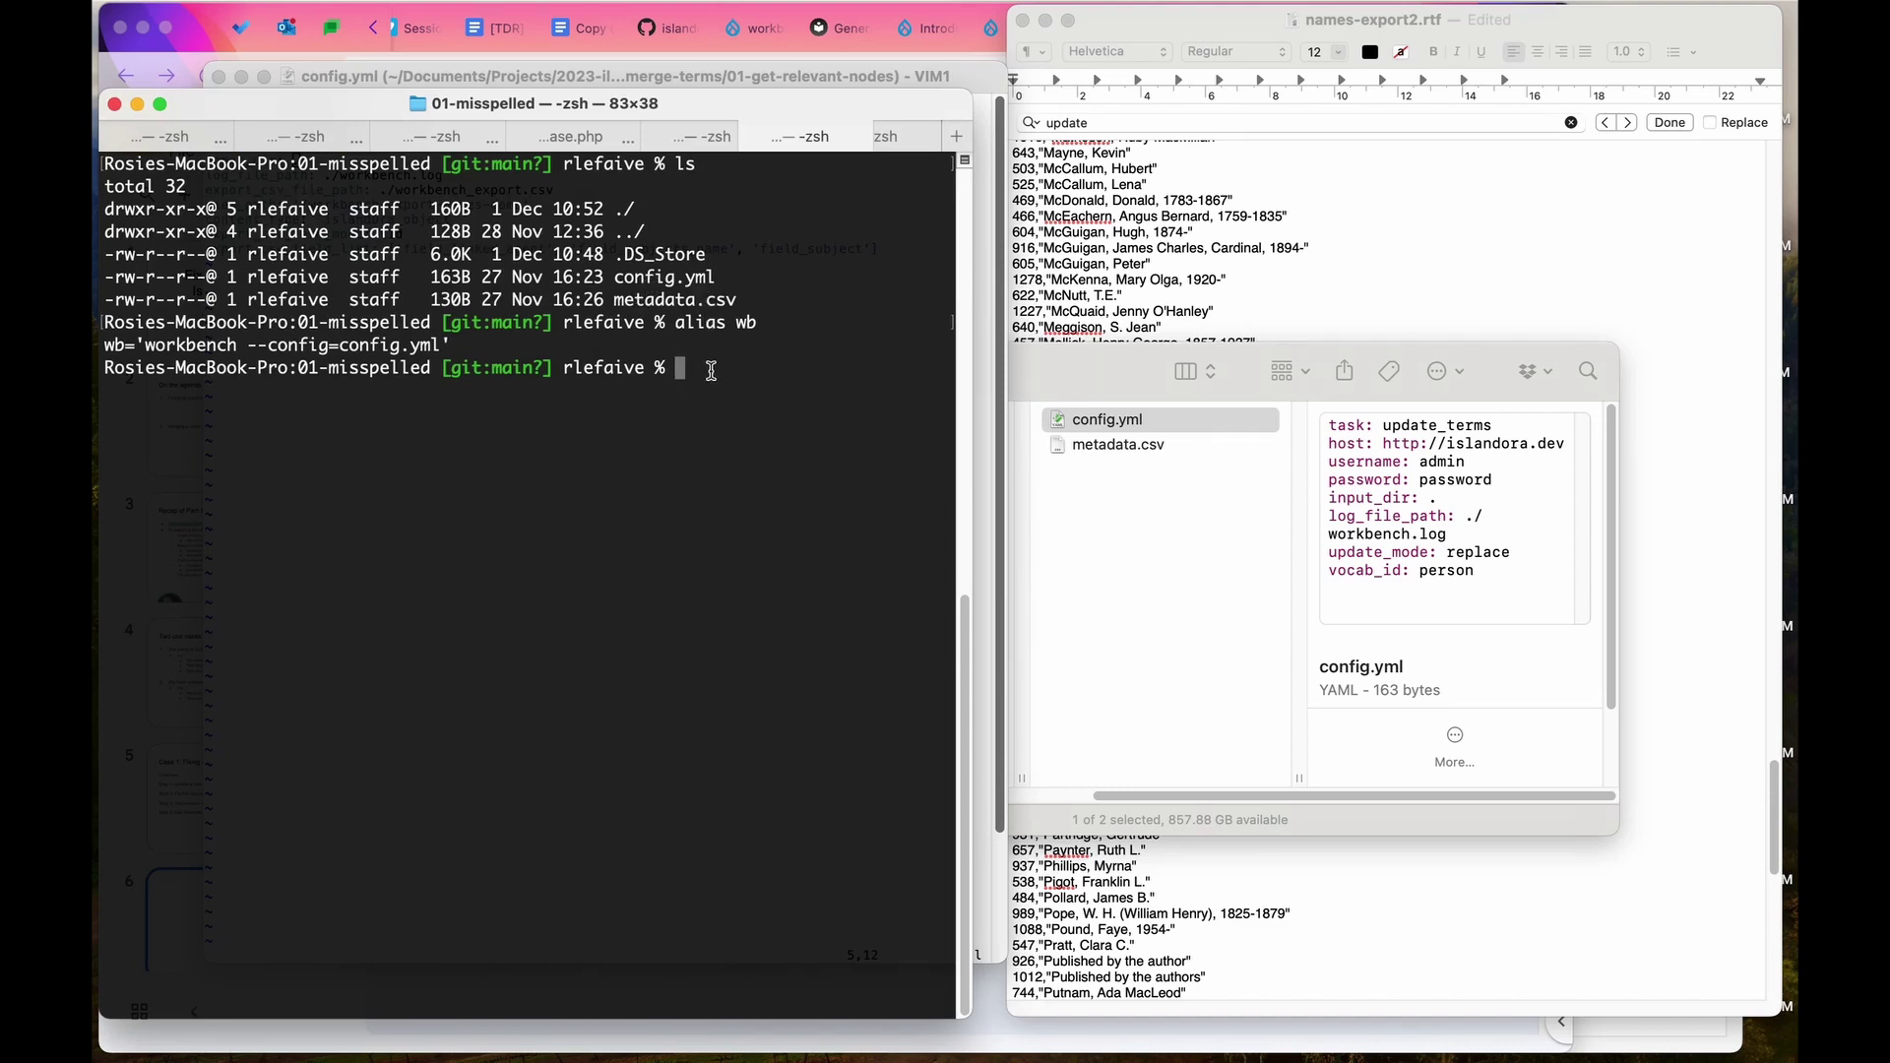
Run the wb alias to execute the update_terms job on terms 504, 708 and 491.
{"action": "type", "text": "b"}
{"action": "key", "text": "BackSpace"}
{"action": "type", "text": "wb"}
{"action": "key", "text": "Return"}
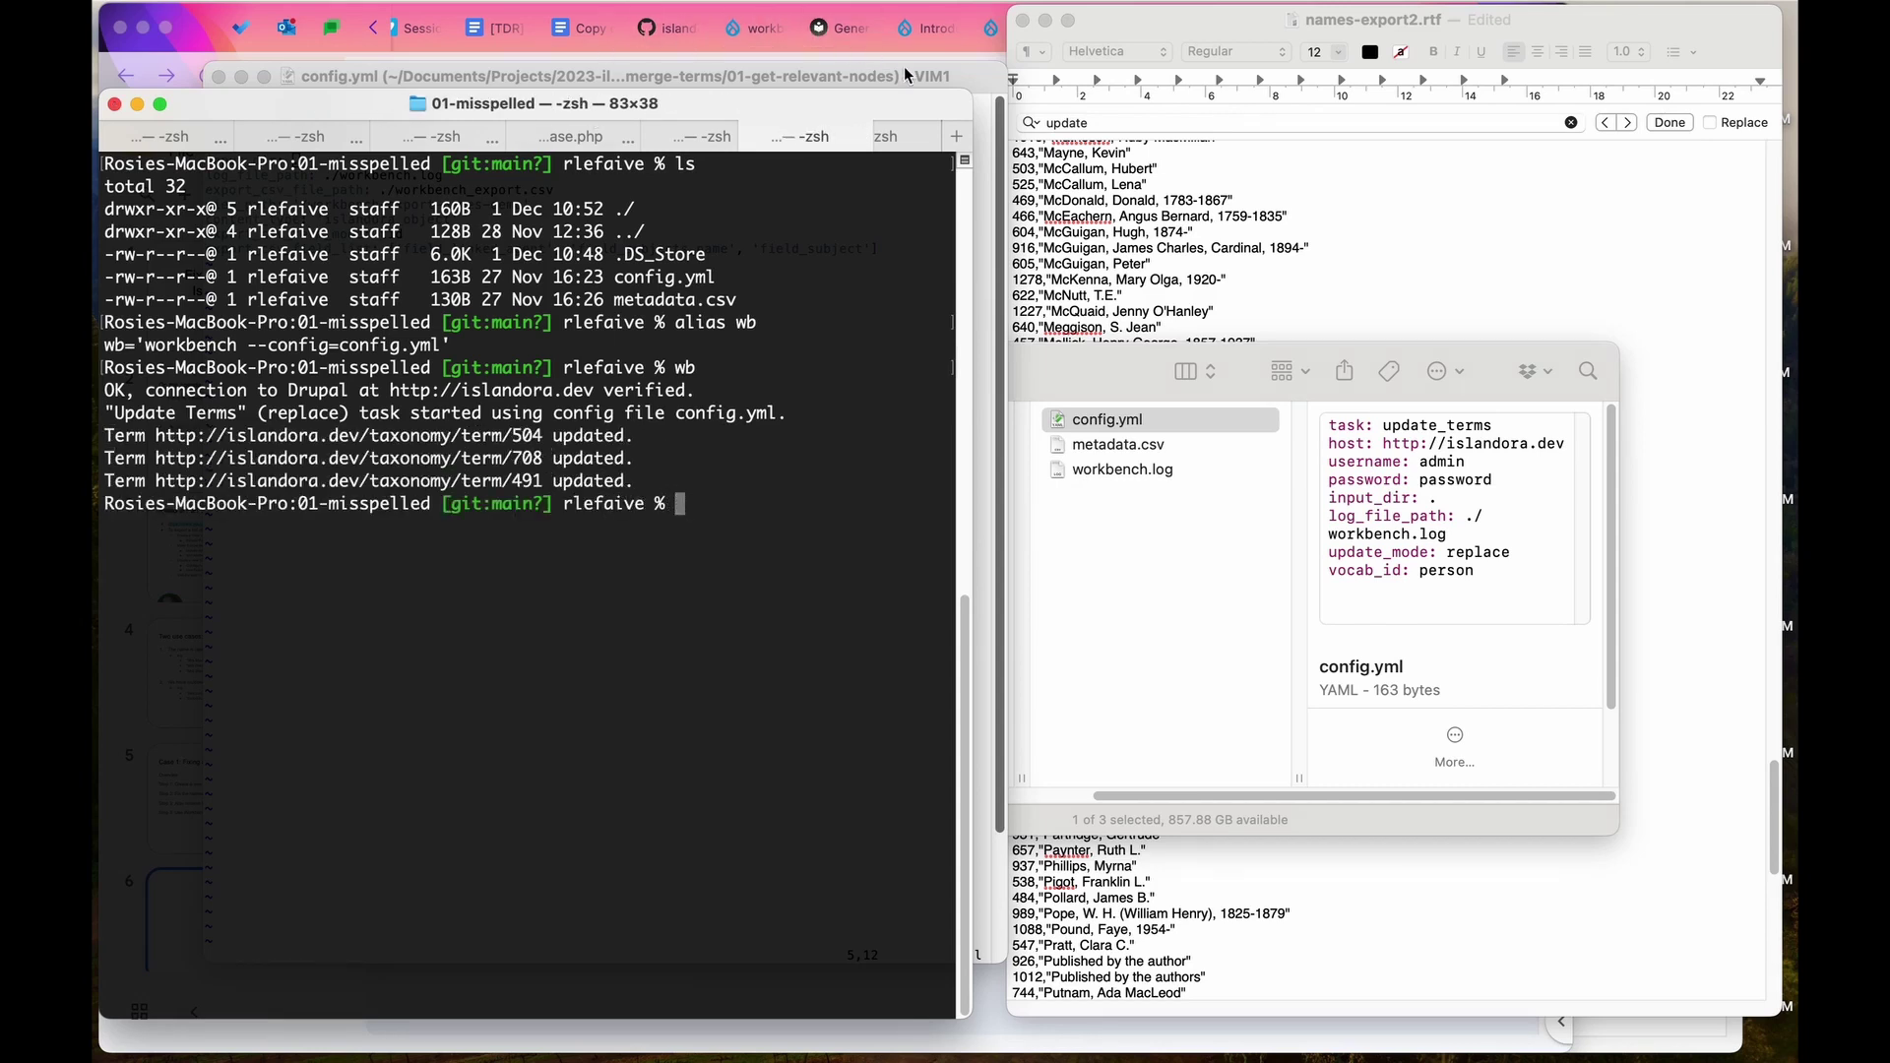
In Structure > Taxonomy, open the term list of the Person vocabulary.
{"action": "left_click", "coordinate": [746, 30]}
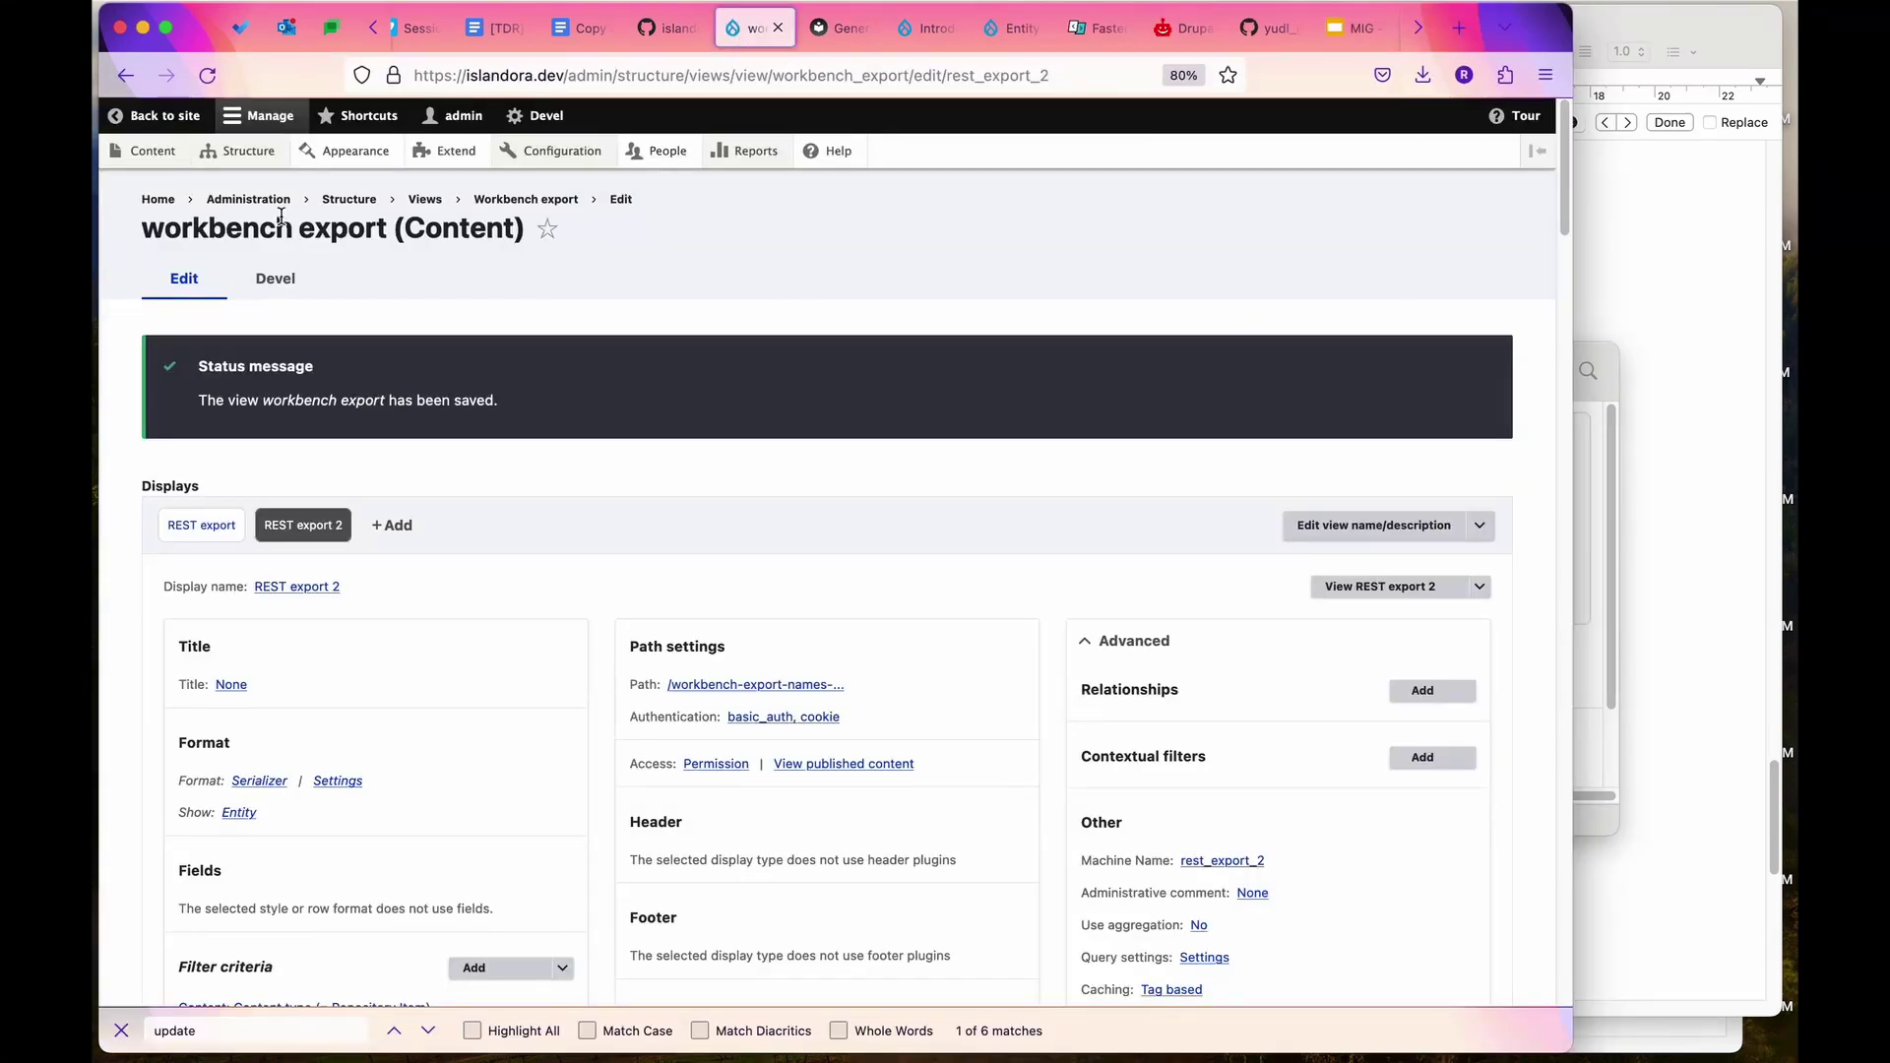
{"action": "mouse_move", "coordinate": [187, 157]}
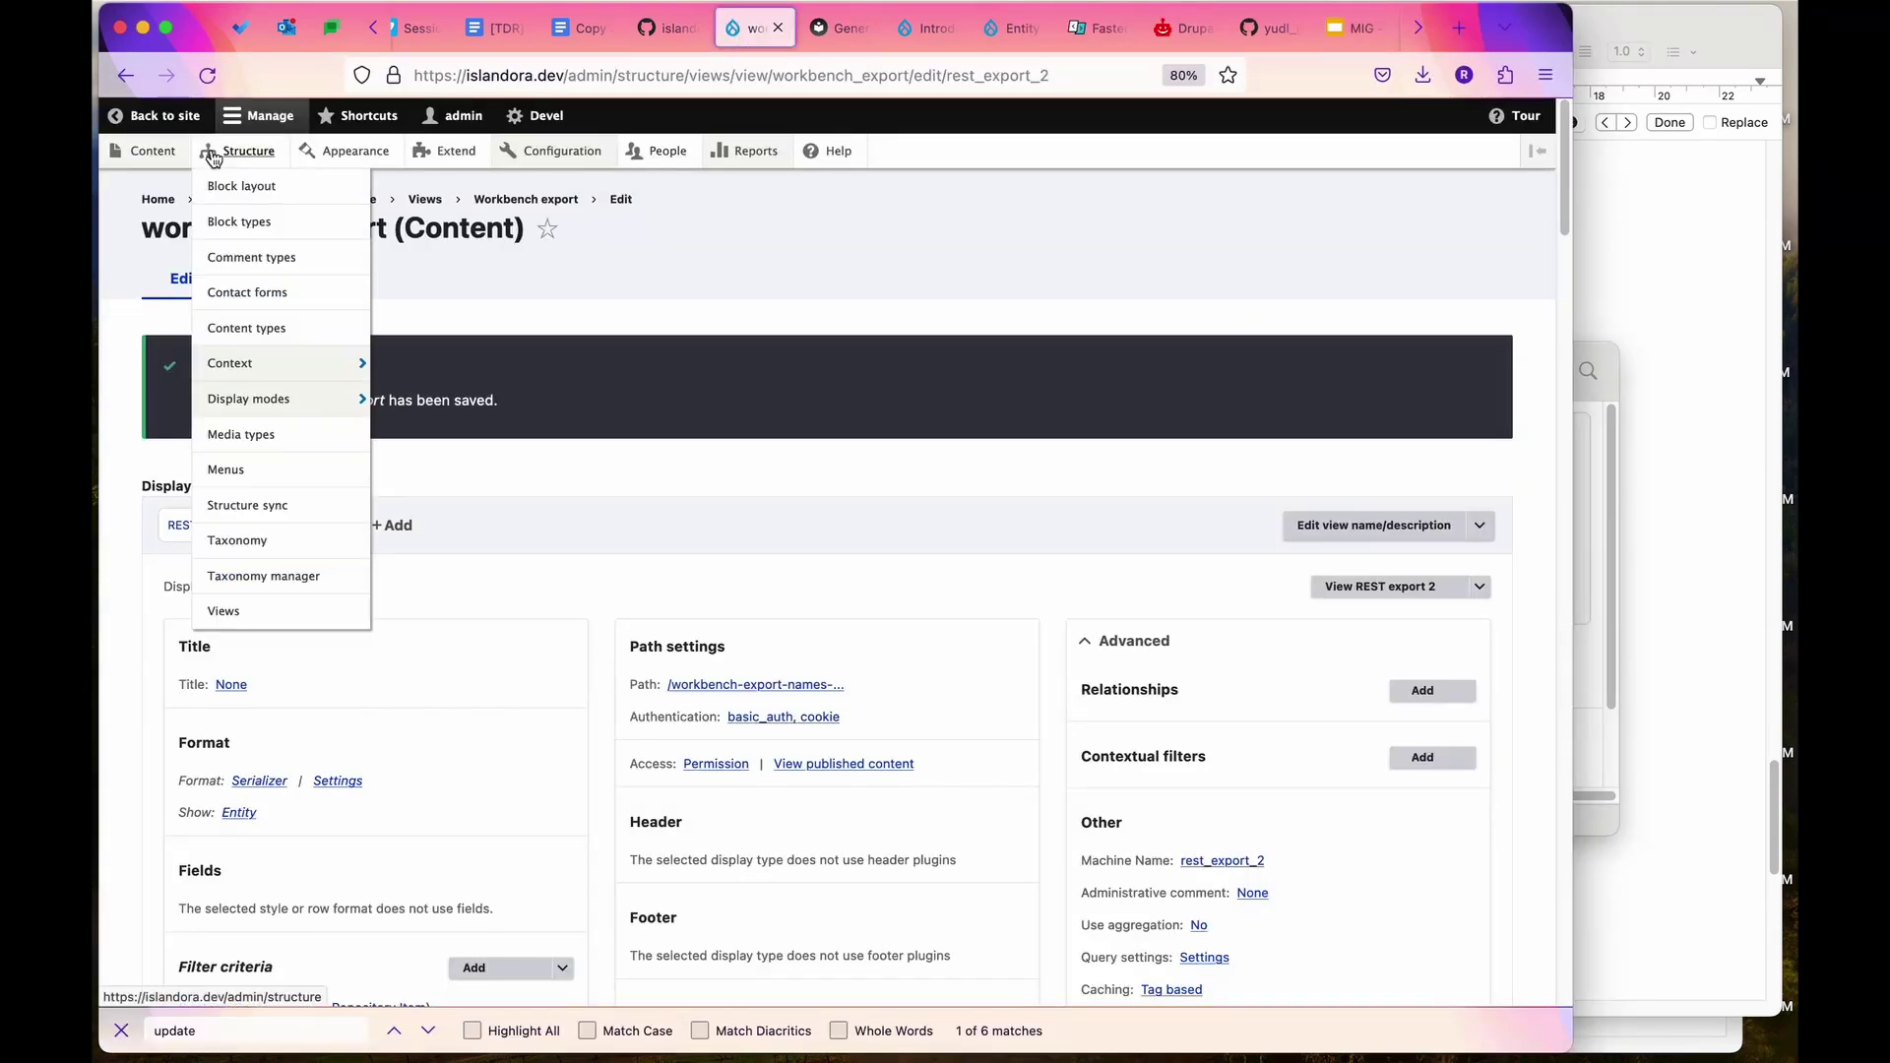
{"action": "left_click", "coordinate": [281, 538]}
{"action": "scroll", "coordinate": [576, 628], "scroll_direction": "down", "scroll_amount": 10}
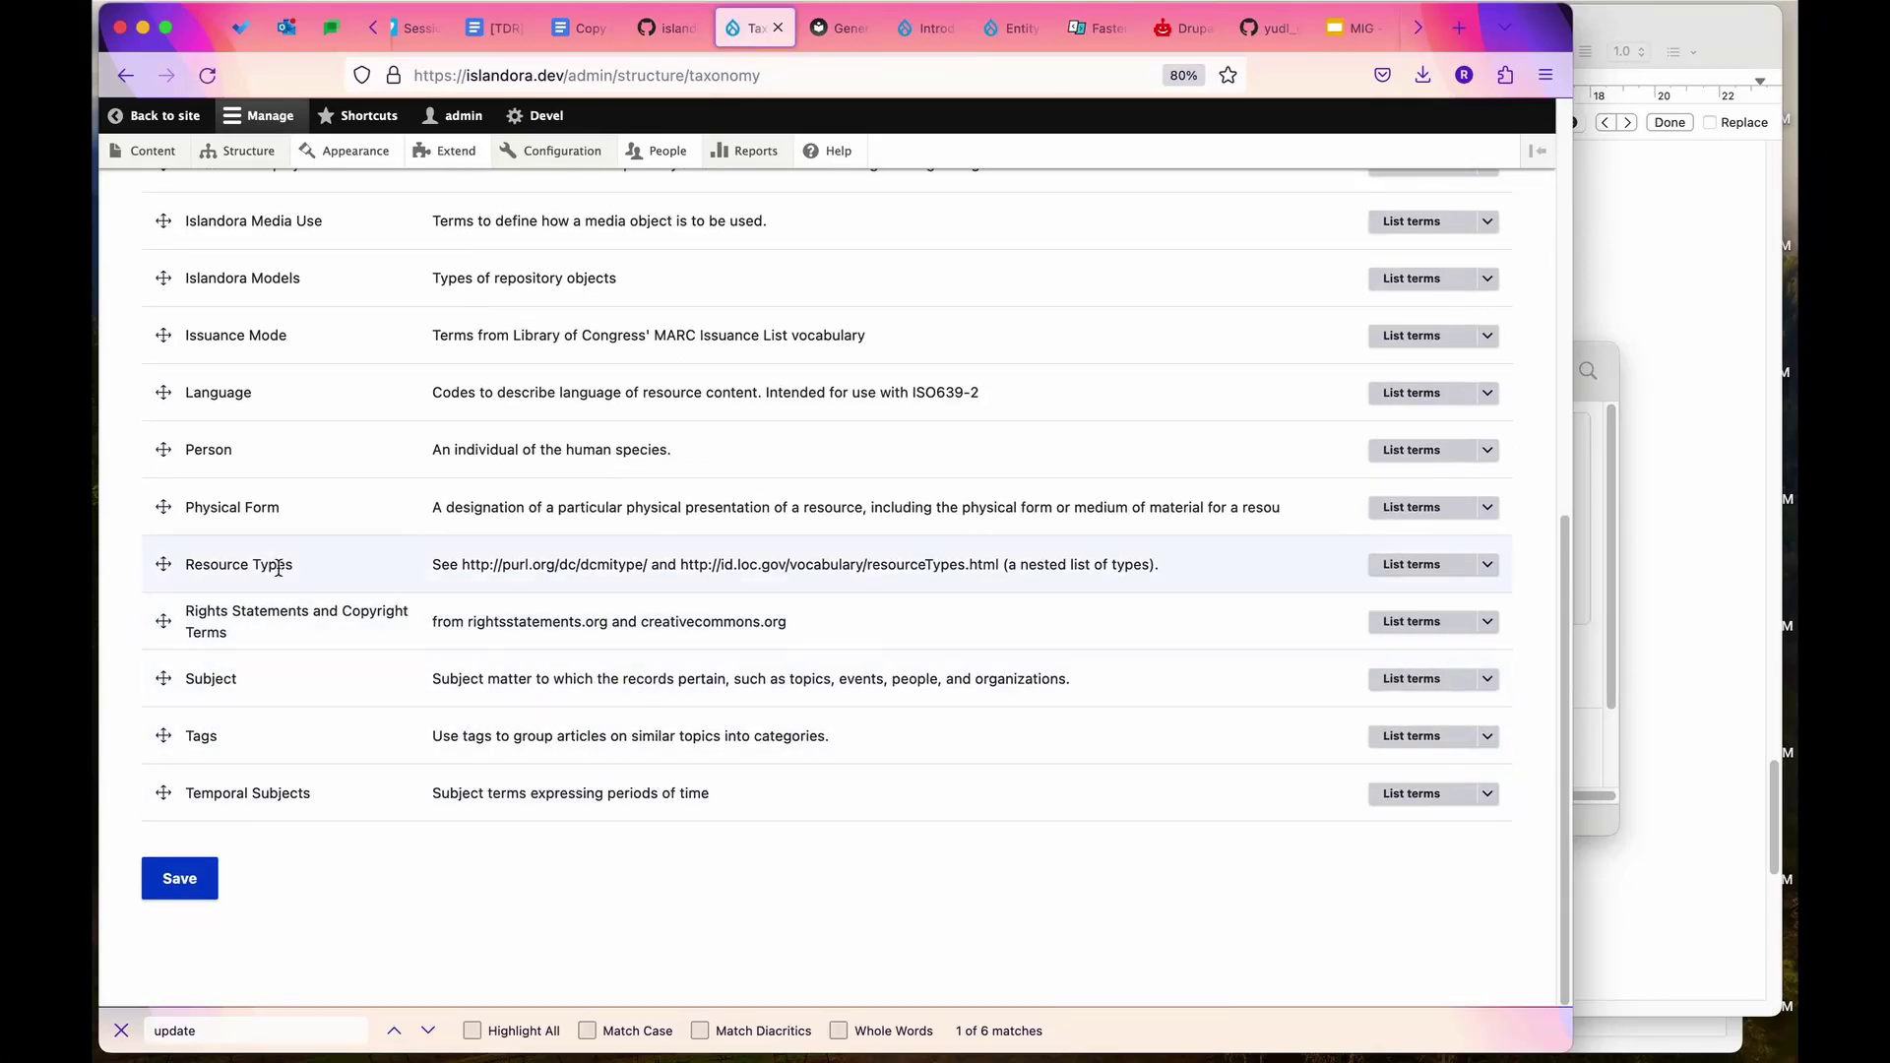
{"action": "left_click", "coordinate": [1409, 461]}
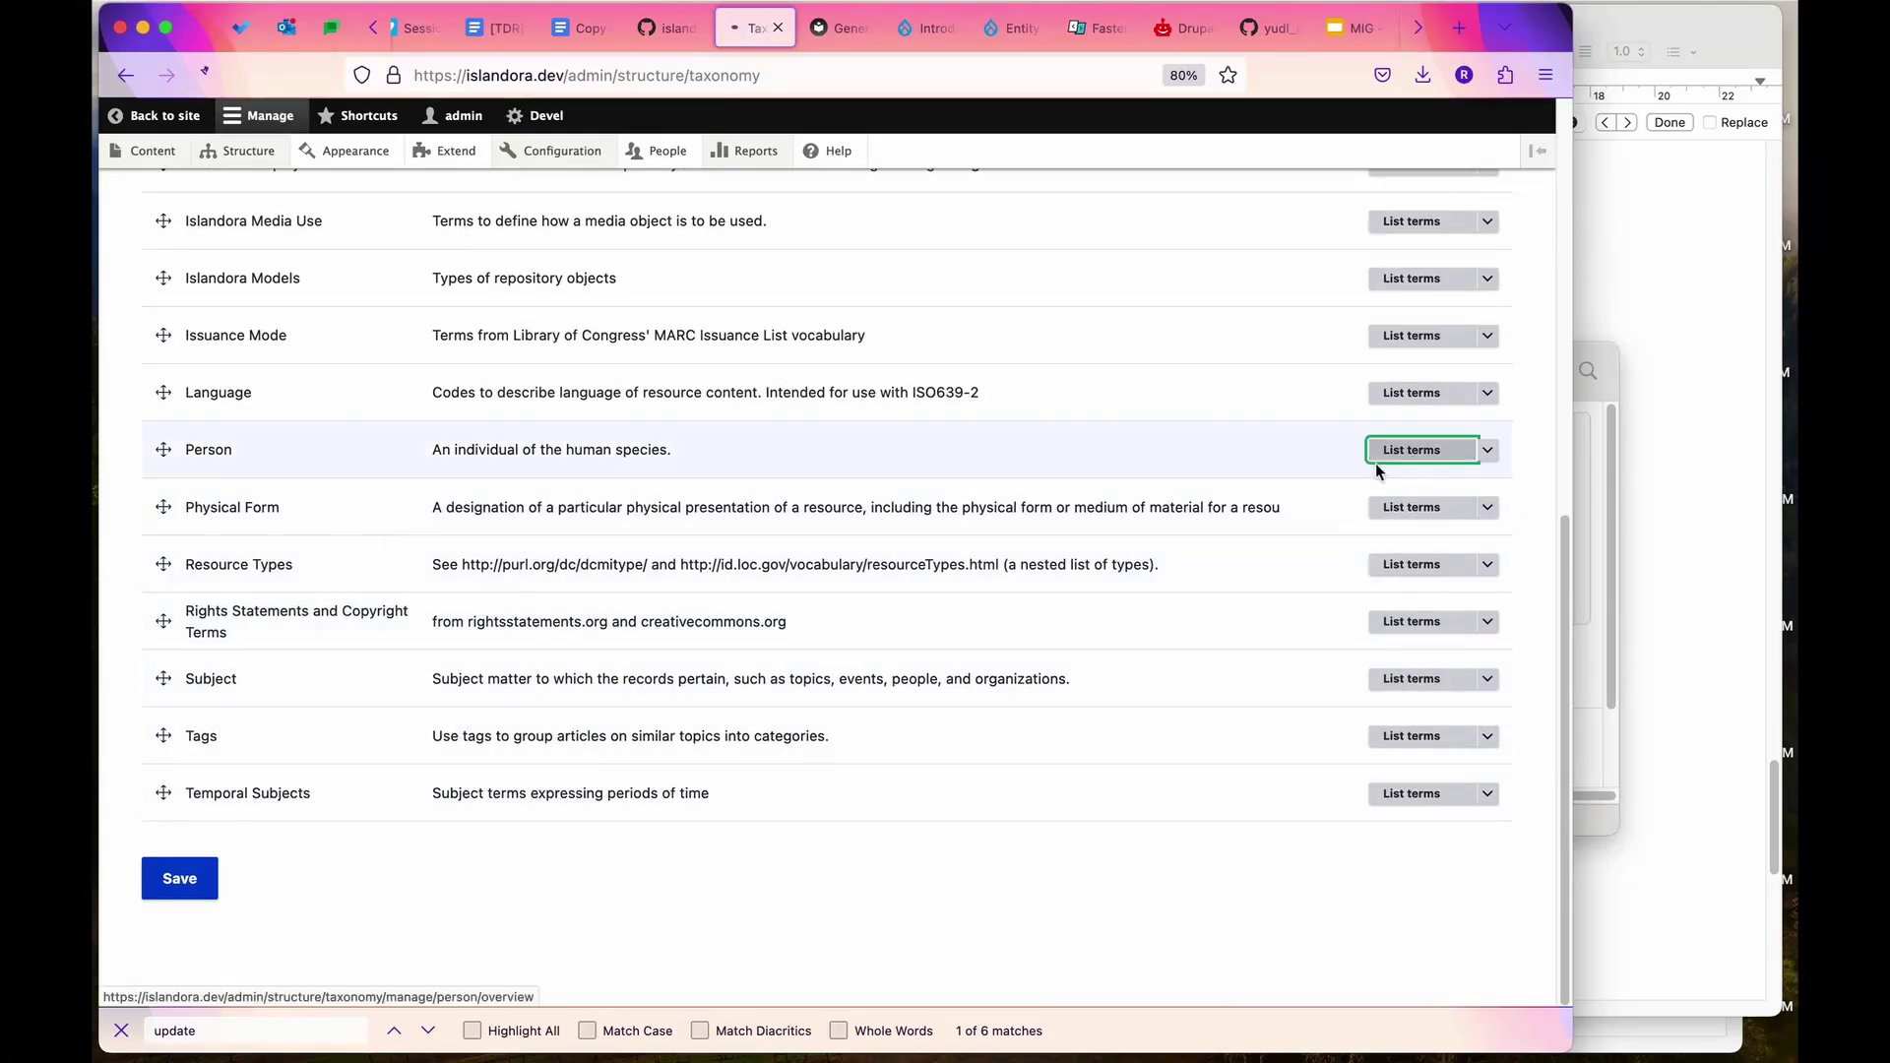
Browse page 4 of the Person terms down to the M names, then return to the MIG slides.
{"action": "scroll", "coordinate": [872, 730], "scroll_direction": "down", "scroll_amount": 15}
{"action": "scroll", "coordinate": [847, 794], "scroll_direction": "down", "scroll_amount": 20}
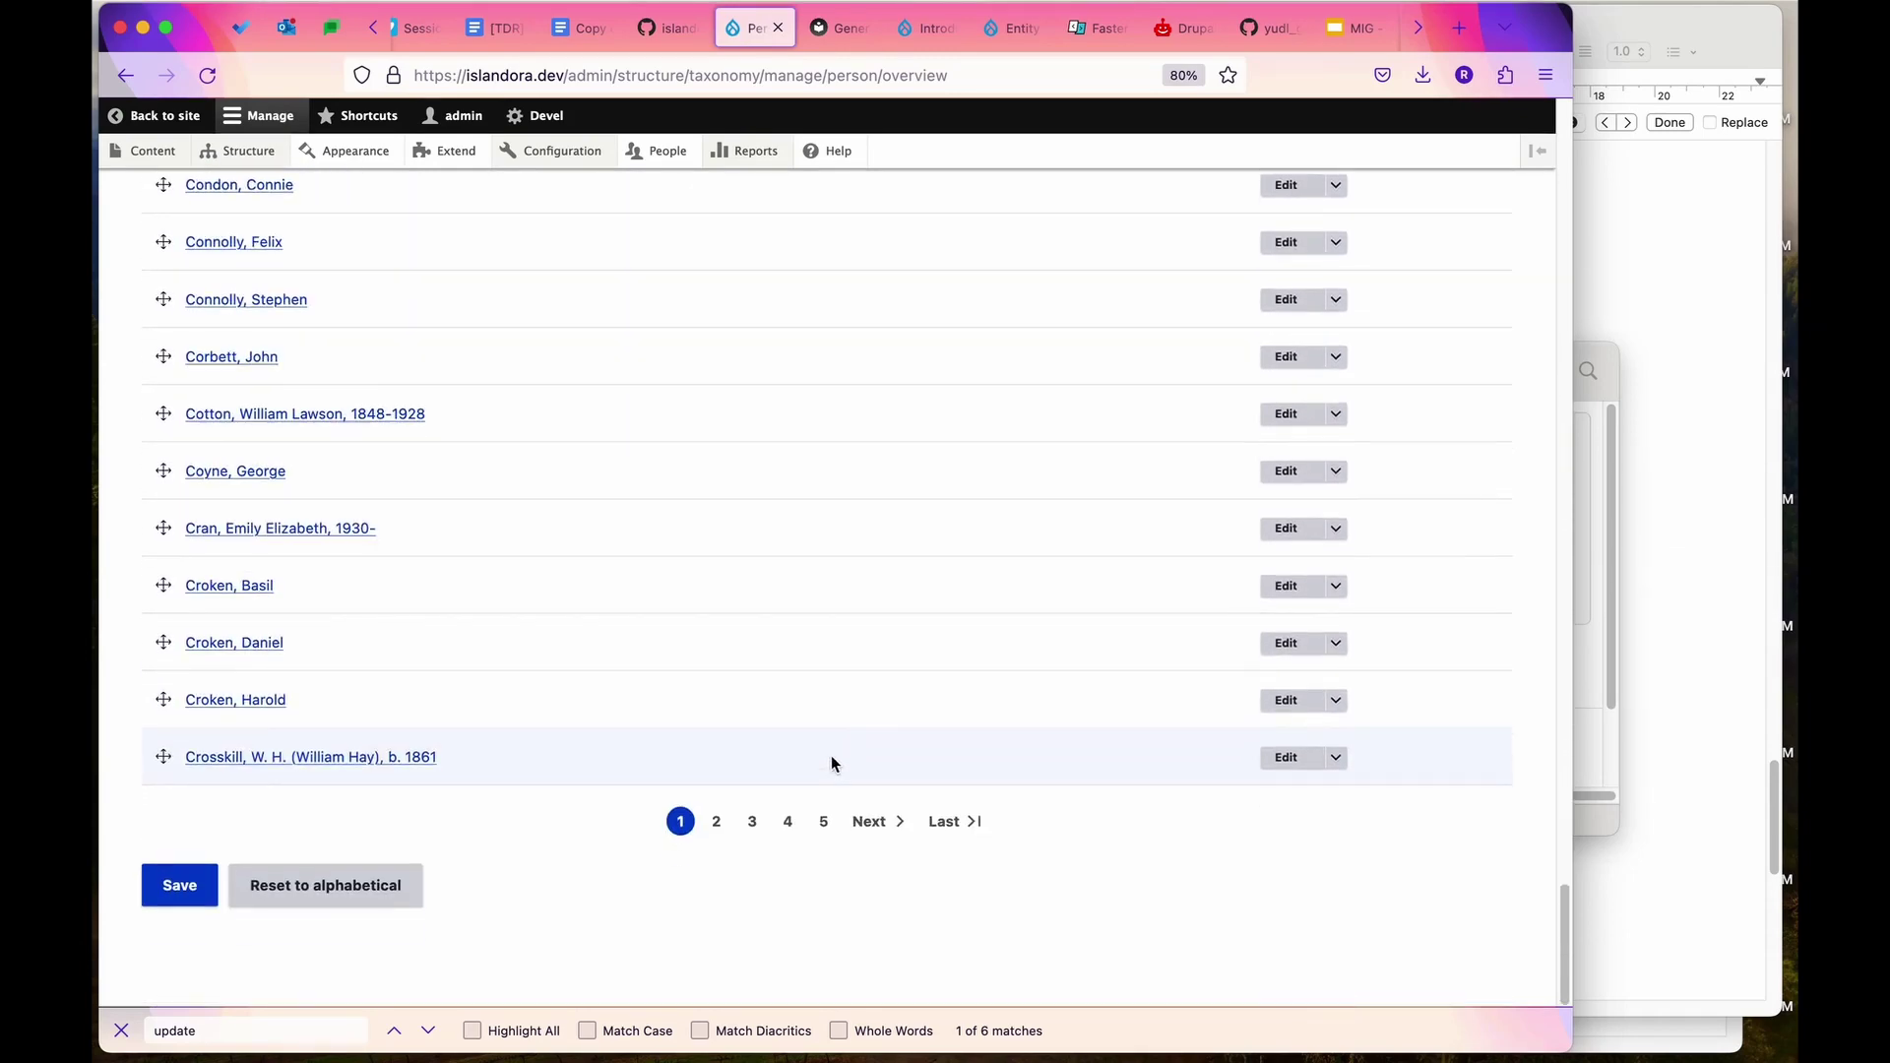
{"action": "left_click", "coordinate": [787, 821]}
{"action": "scroll", "coordinate": [796, 817], "scroll_direction": "down", "scroll_amount": 5}
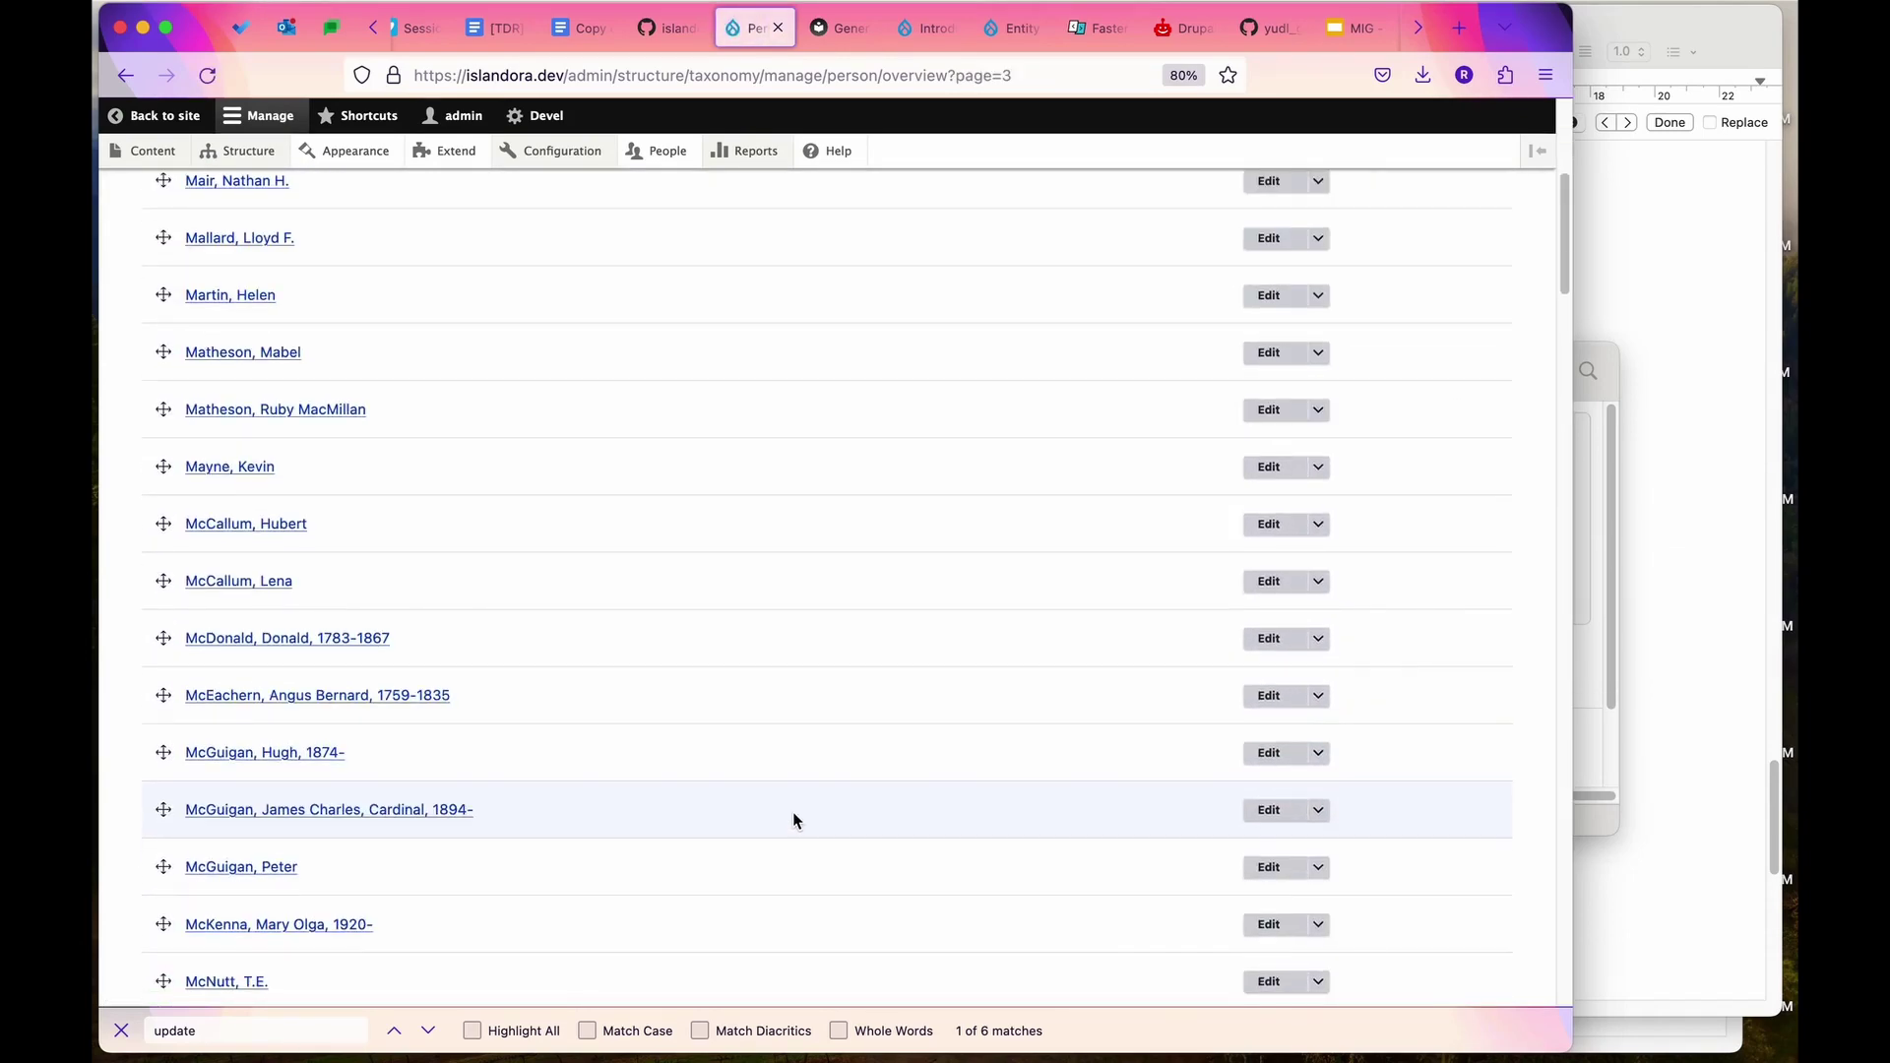
{"action": "scroll", "coordinate": [792, 817], "scroll_direction": "down", "scroll_amount": 10}
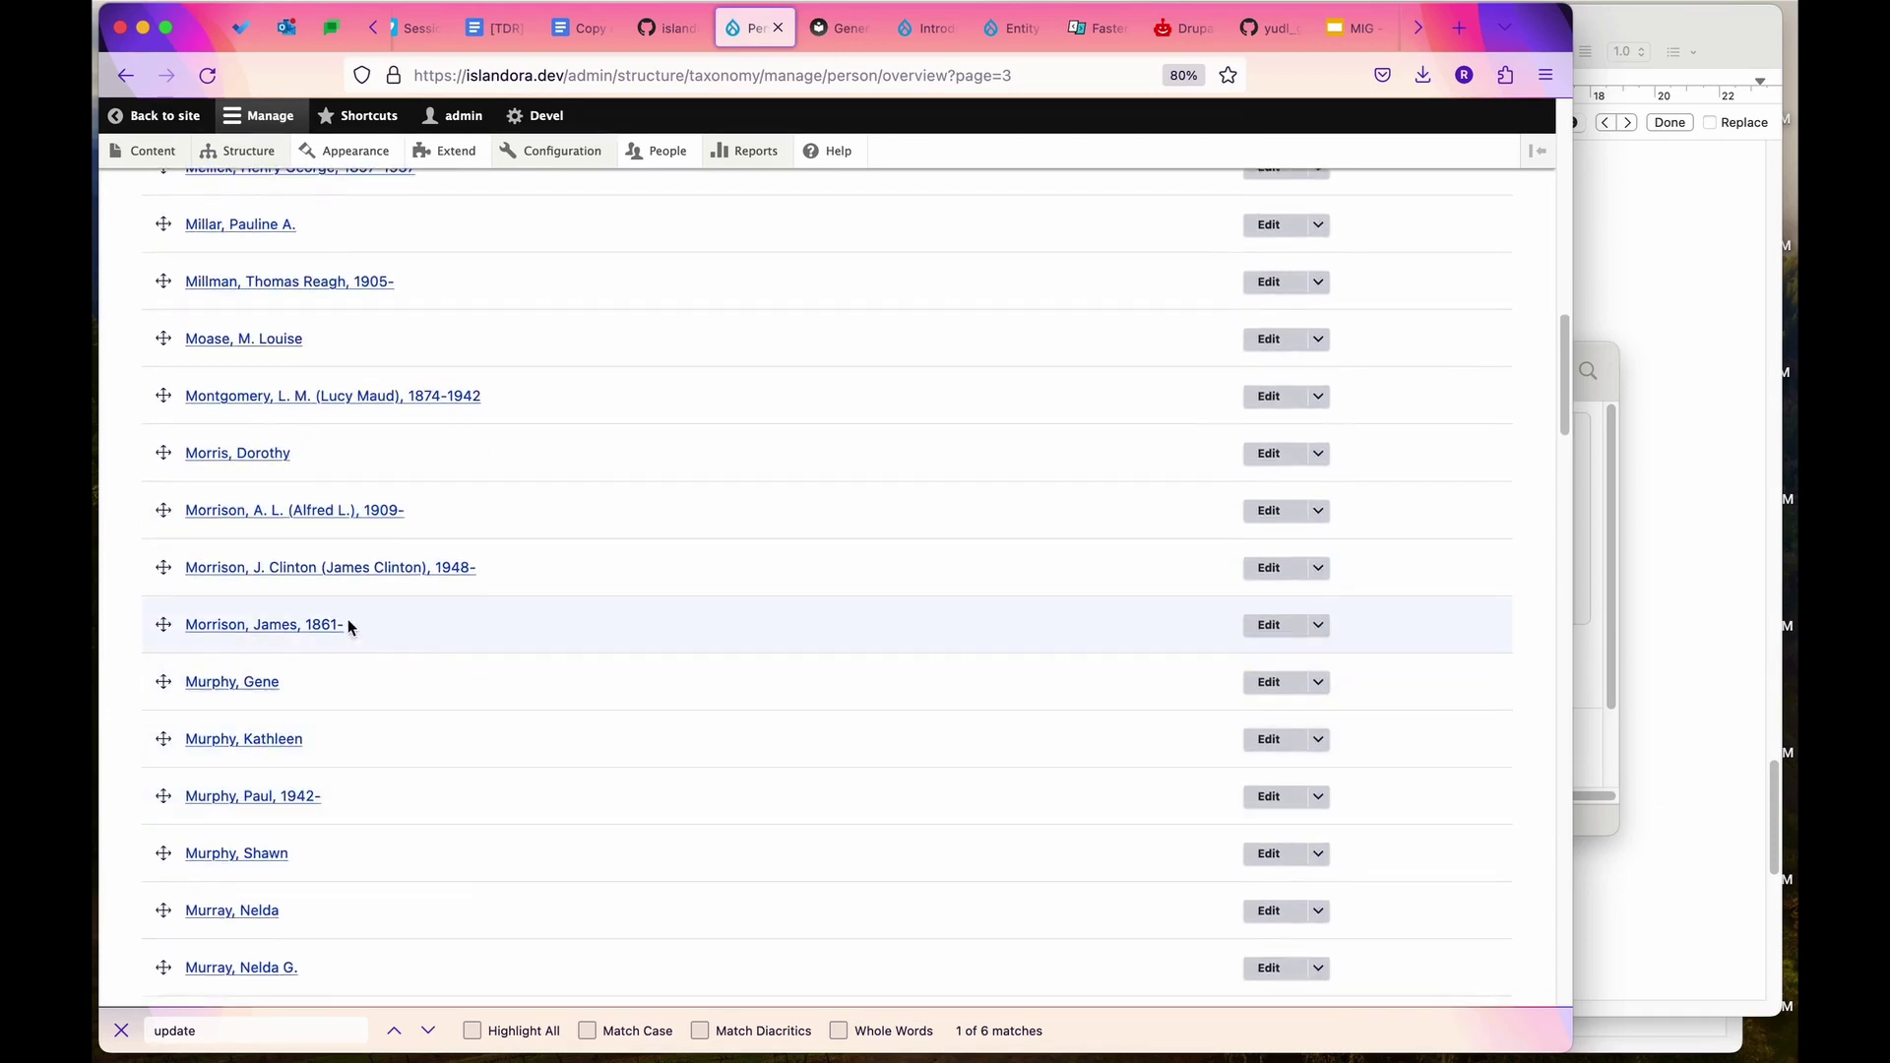
{"action": "scroll", "coordinate": [216, 334], "scroll_direction": "up", "scroll_amount": 1}
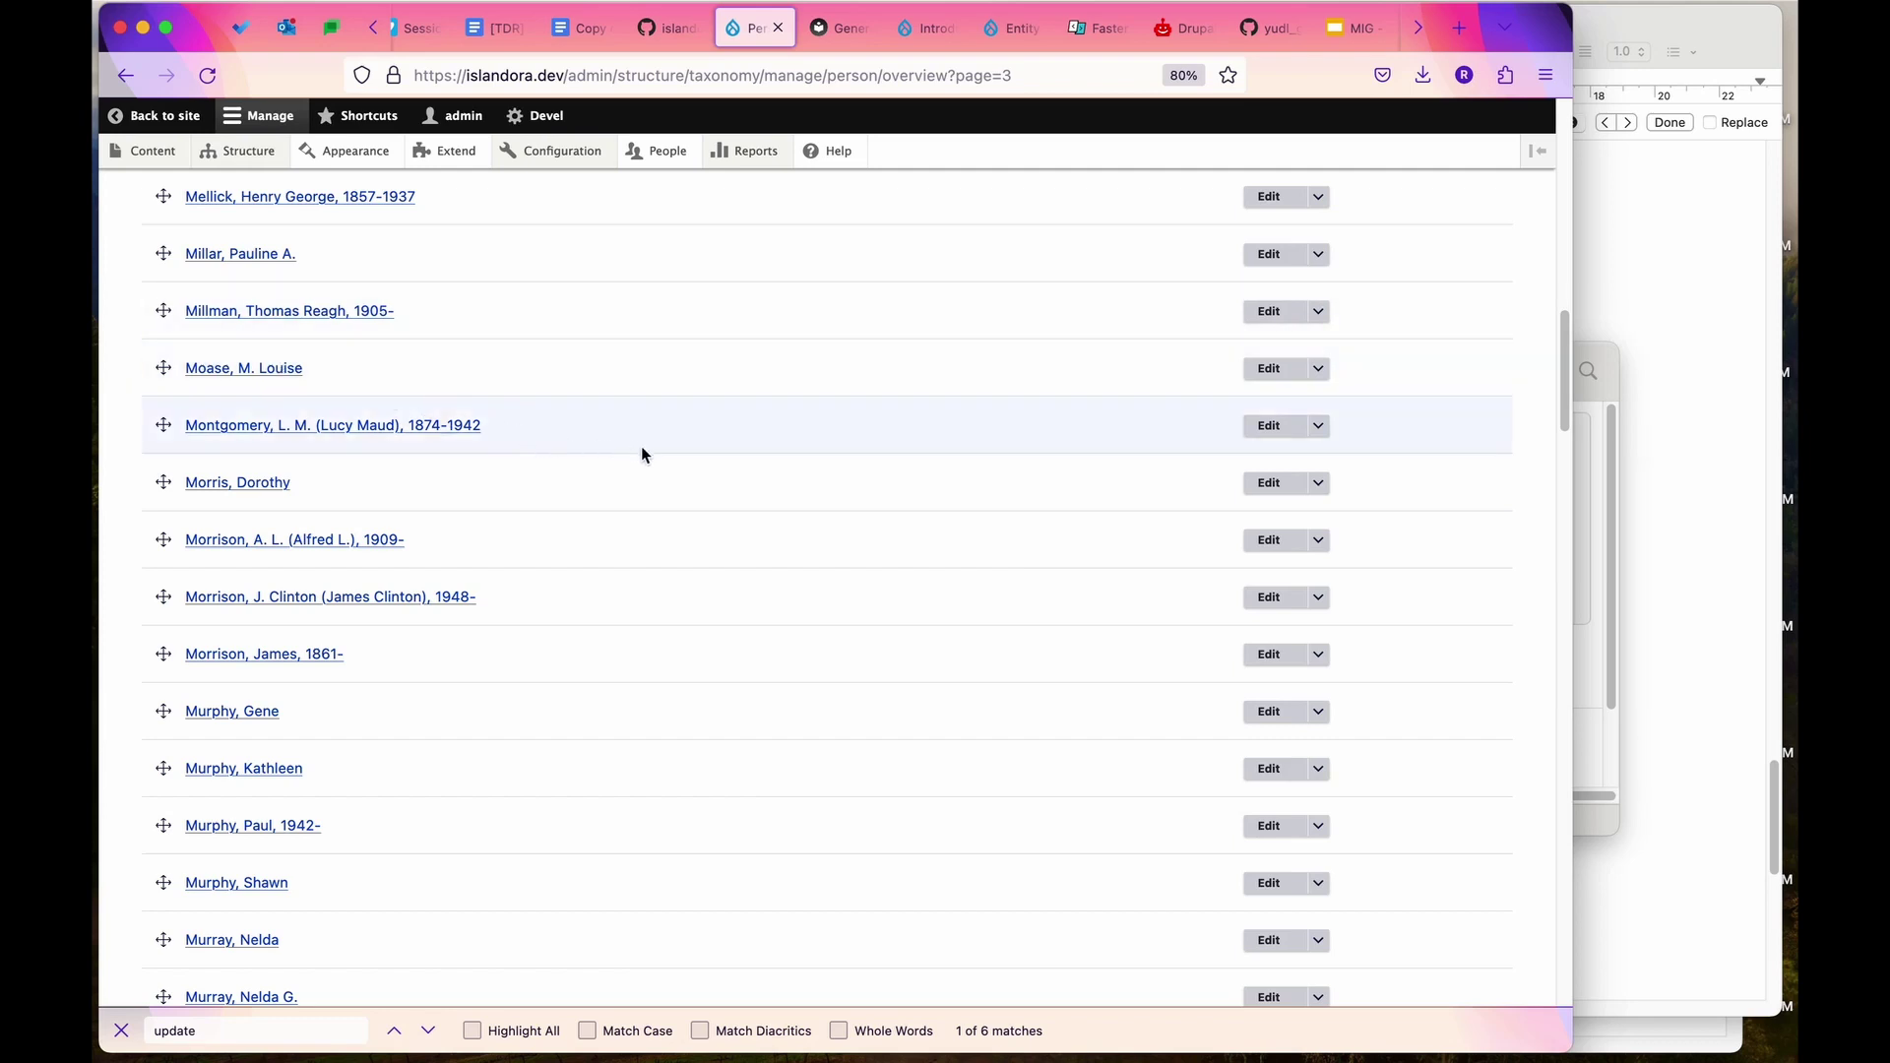
{"action": "left_click", "coordinate": [1337, 28]}
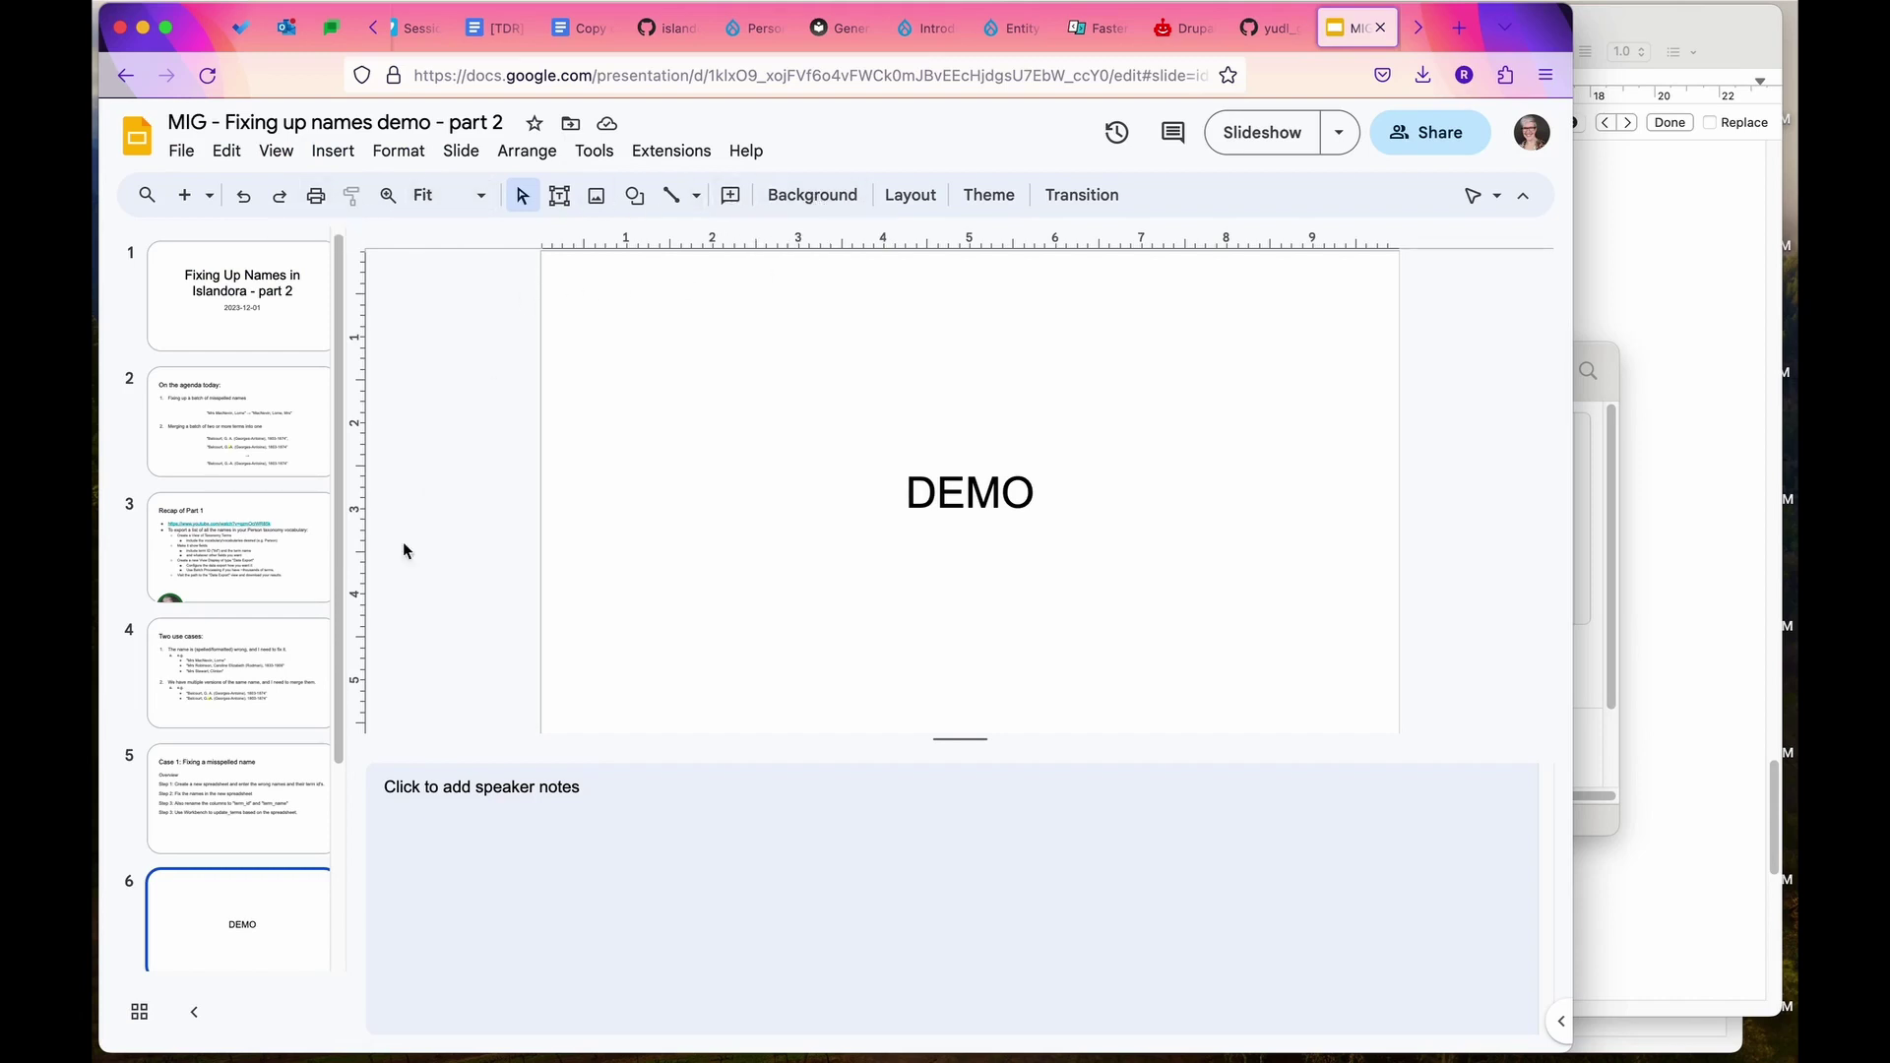
Start the slideshow and present through to the slide 8 DEMO on merging variant names.
{"action": "scroll", "coordinate": [274, 689], "scroll_direction": "down", "scroll_amount": 1}
{"action": "left_click", "coordinate": [275, 150]}
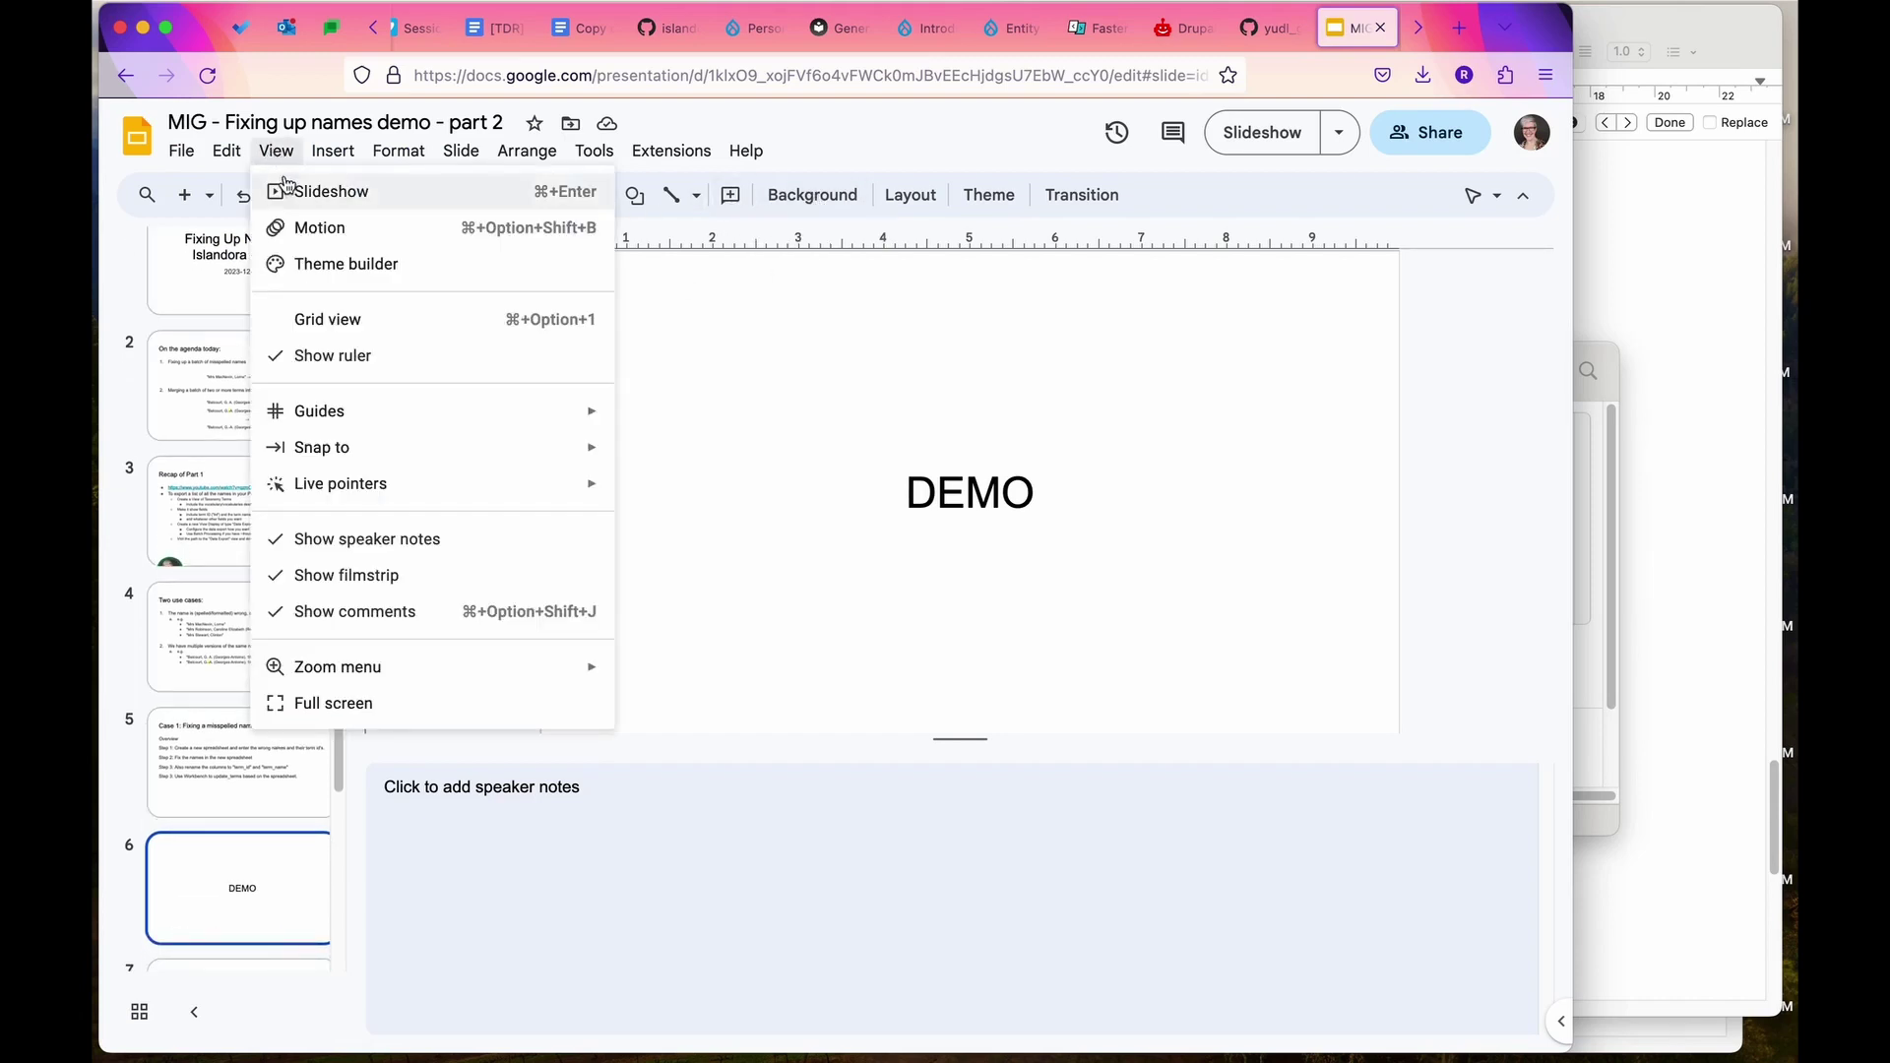
{"action": "left_click", "coordinate": [285, 189]}
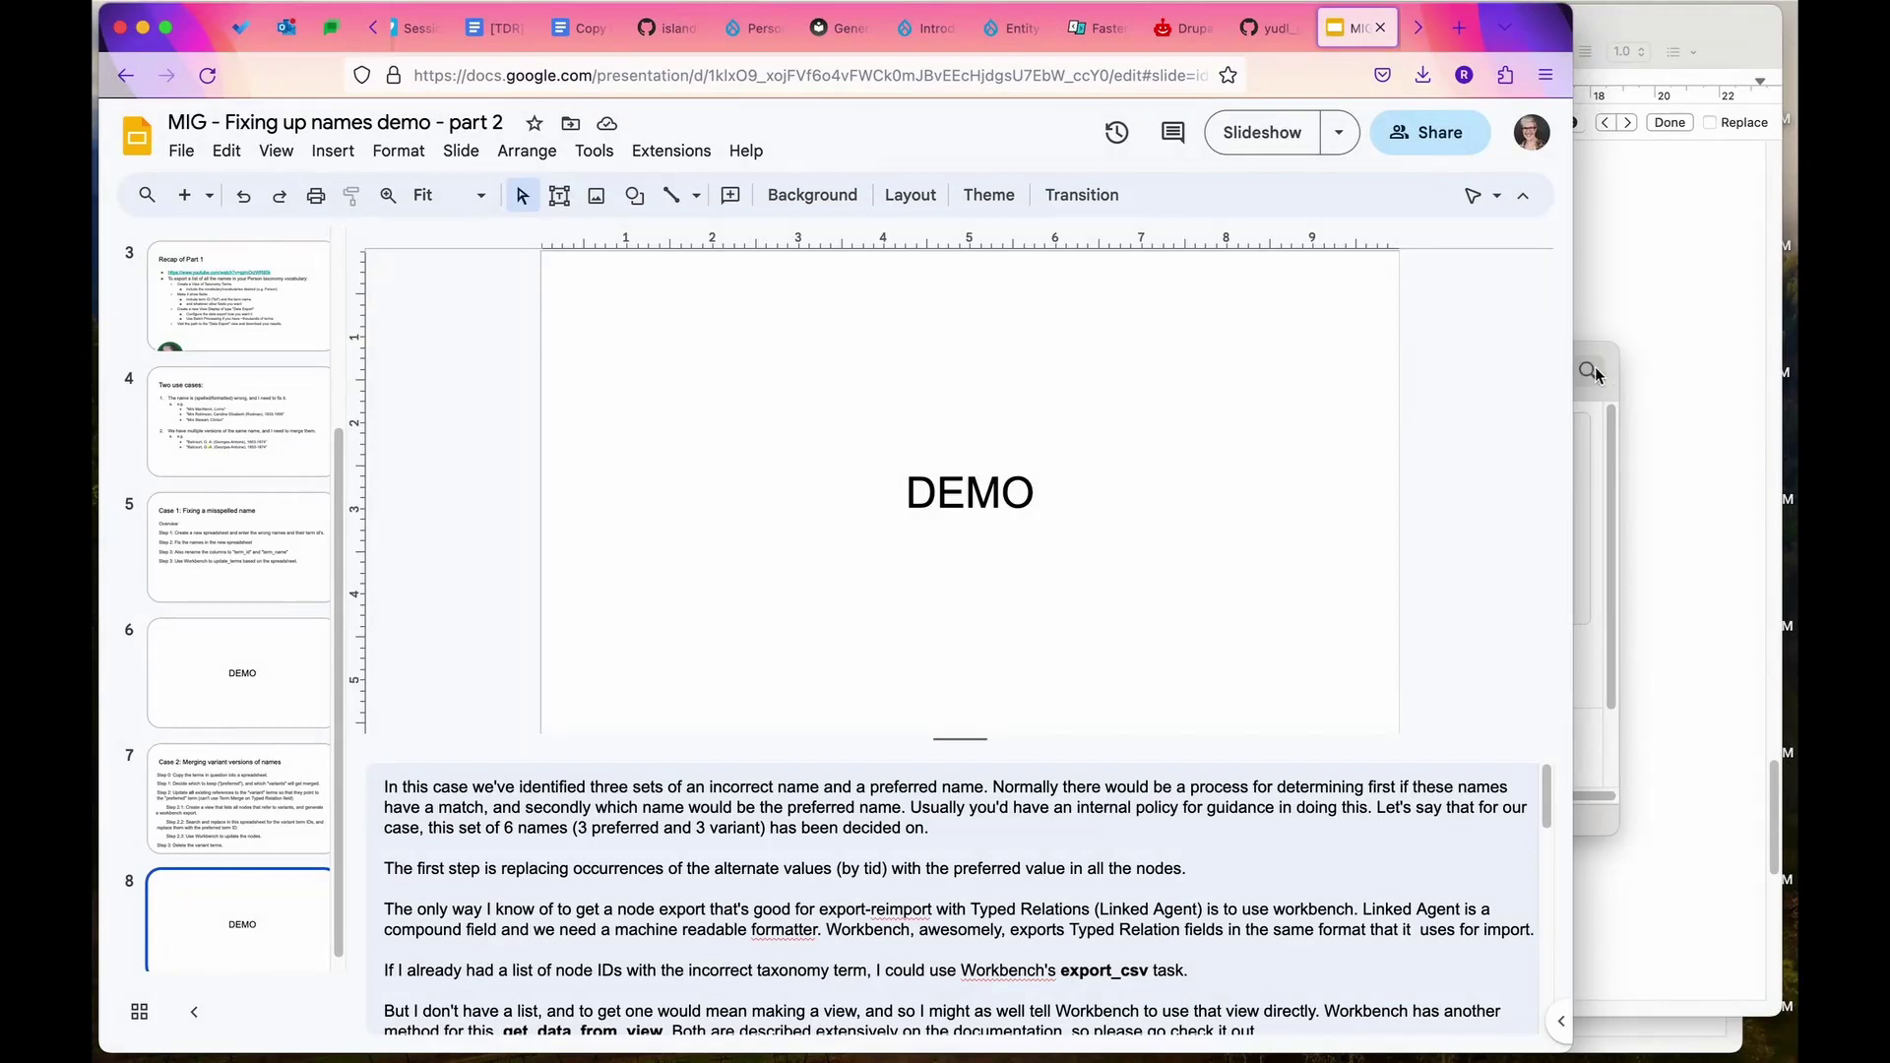
Navigate Finder to 02-merge-terms > 01-get-relevant-nodes, which holds a single config.yml.
{"action": "left_click", "coordinate": [1594, 374]}
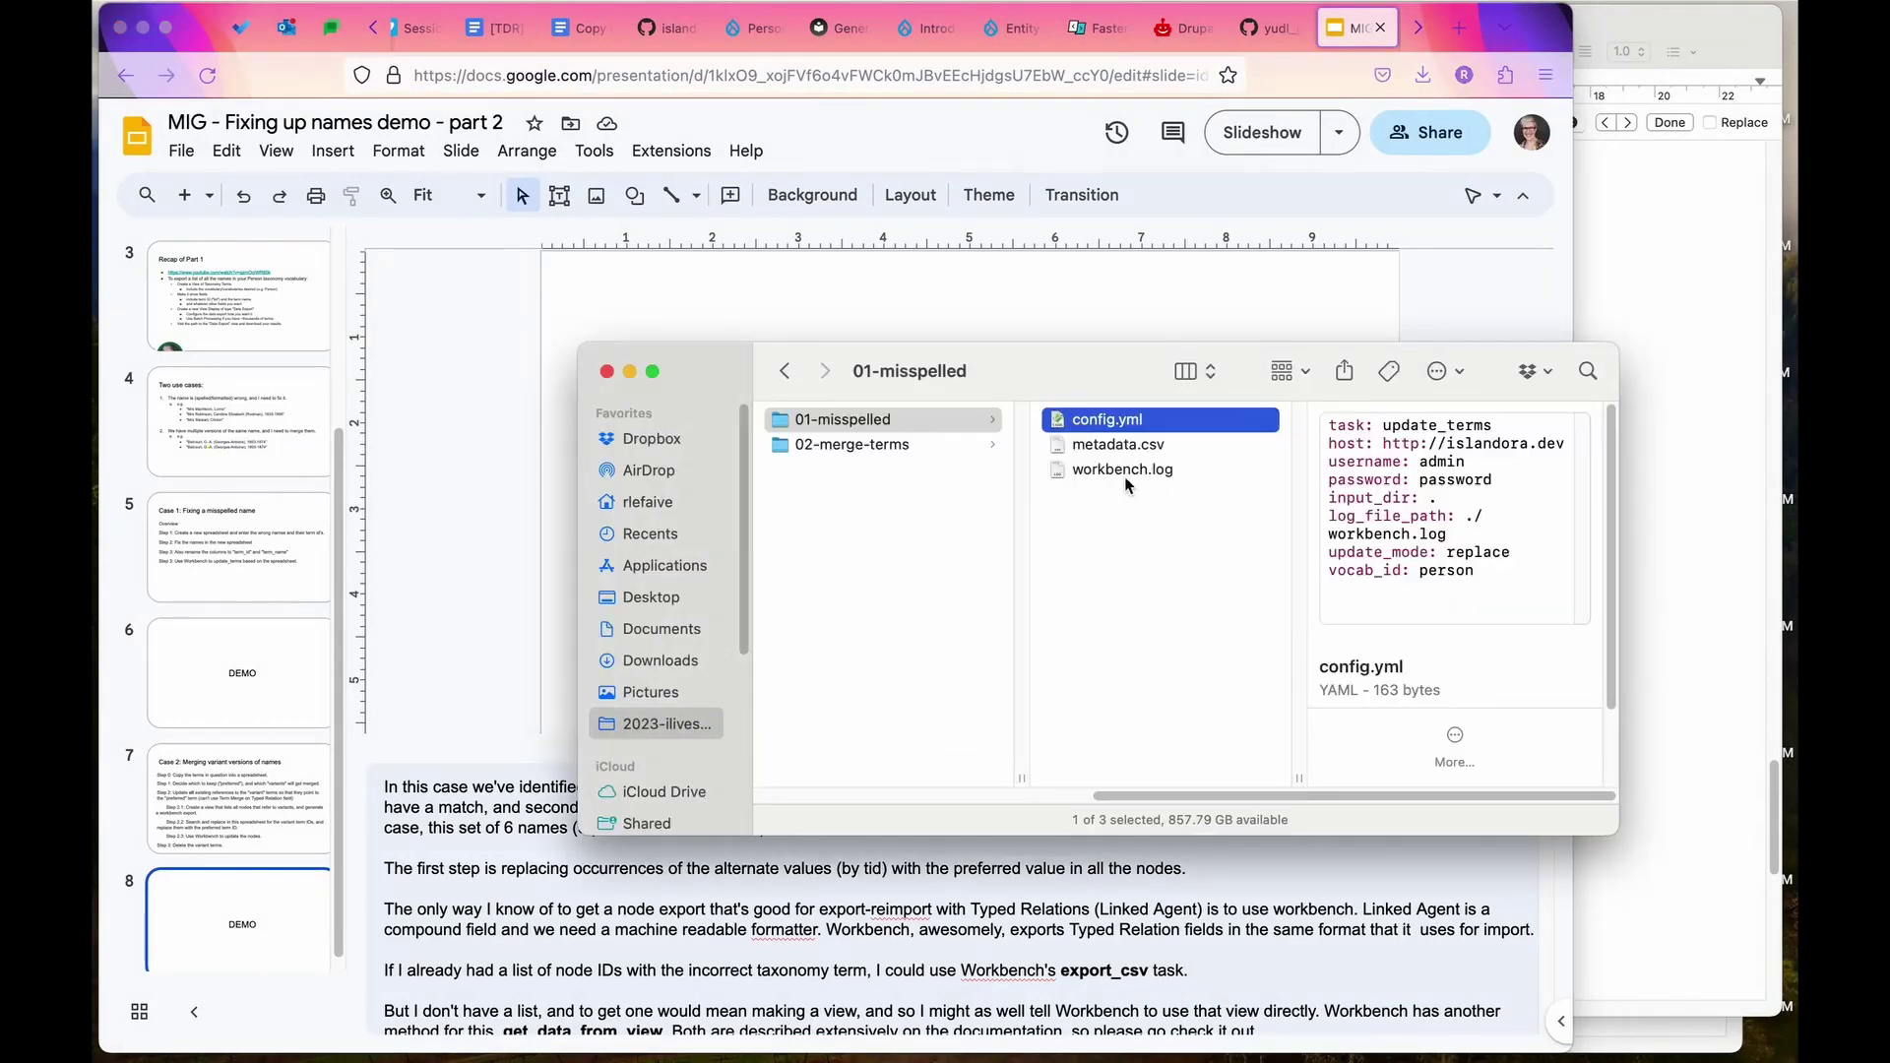
{"action": "left_click", "coordinate": [859, 447]}
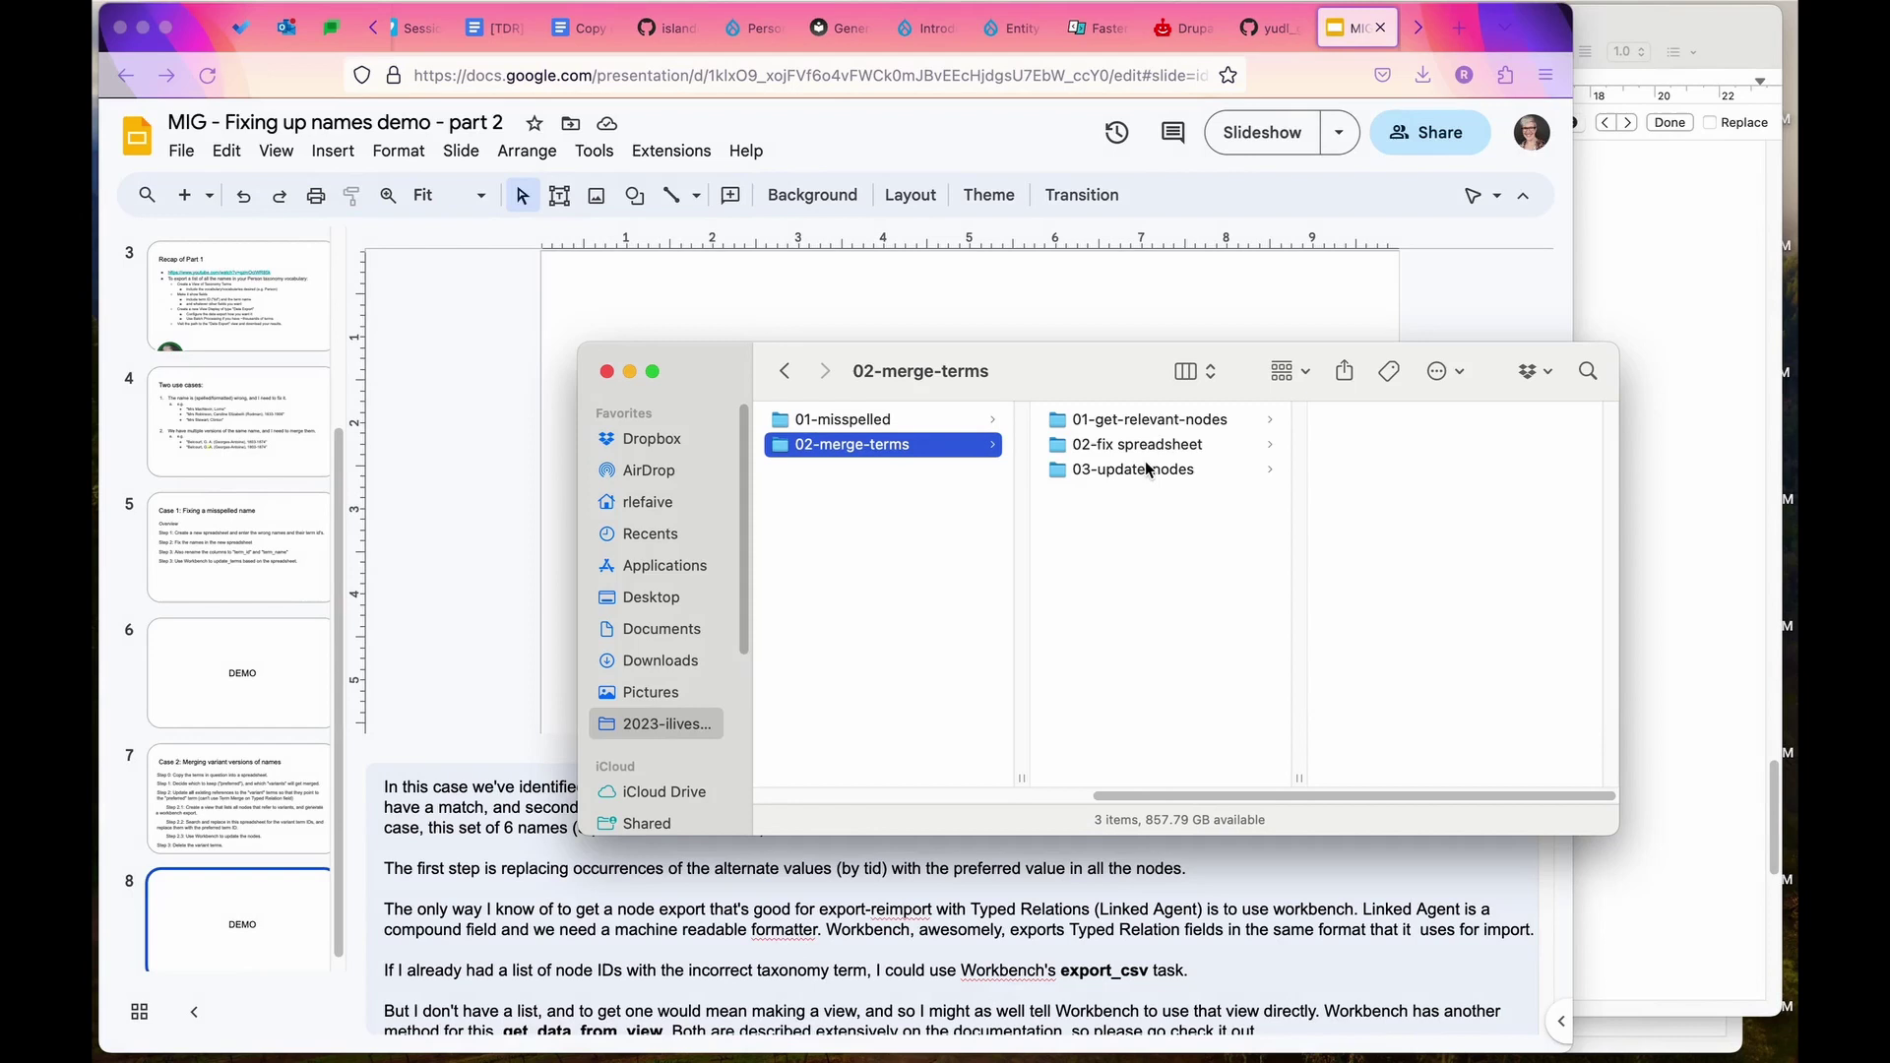
{"action": "left_click", "coordinate": [1145, 425]}
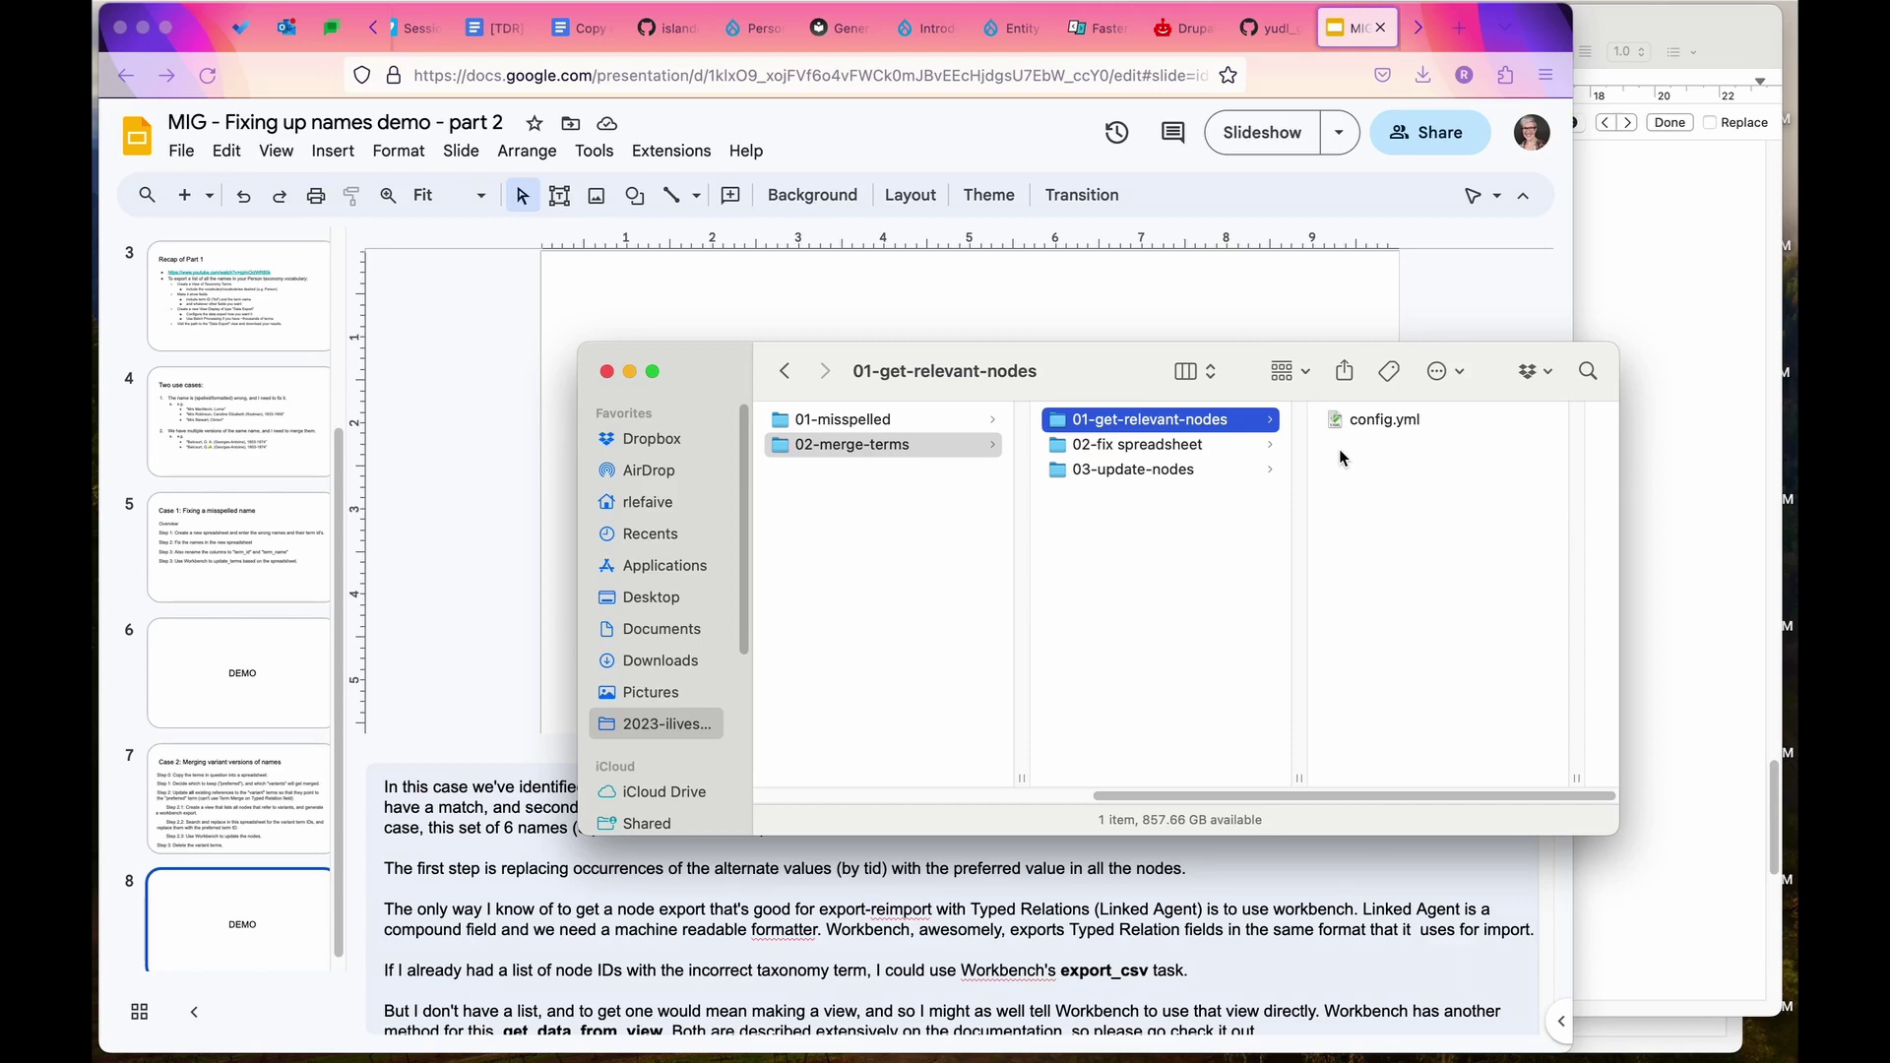
Open this config.yml in MacVim and review its get_data_from_view task, view_path, content_type and tid mode.
{"action": "double_click", "coordinate": [1376, 421]}
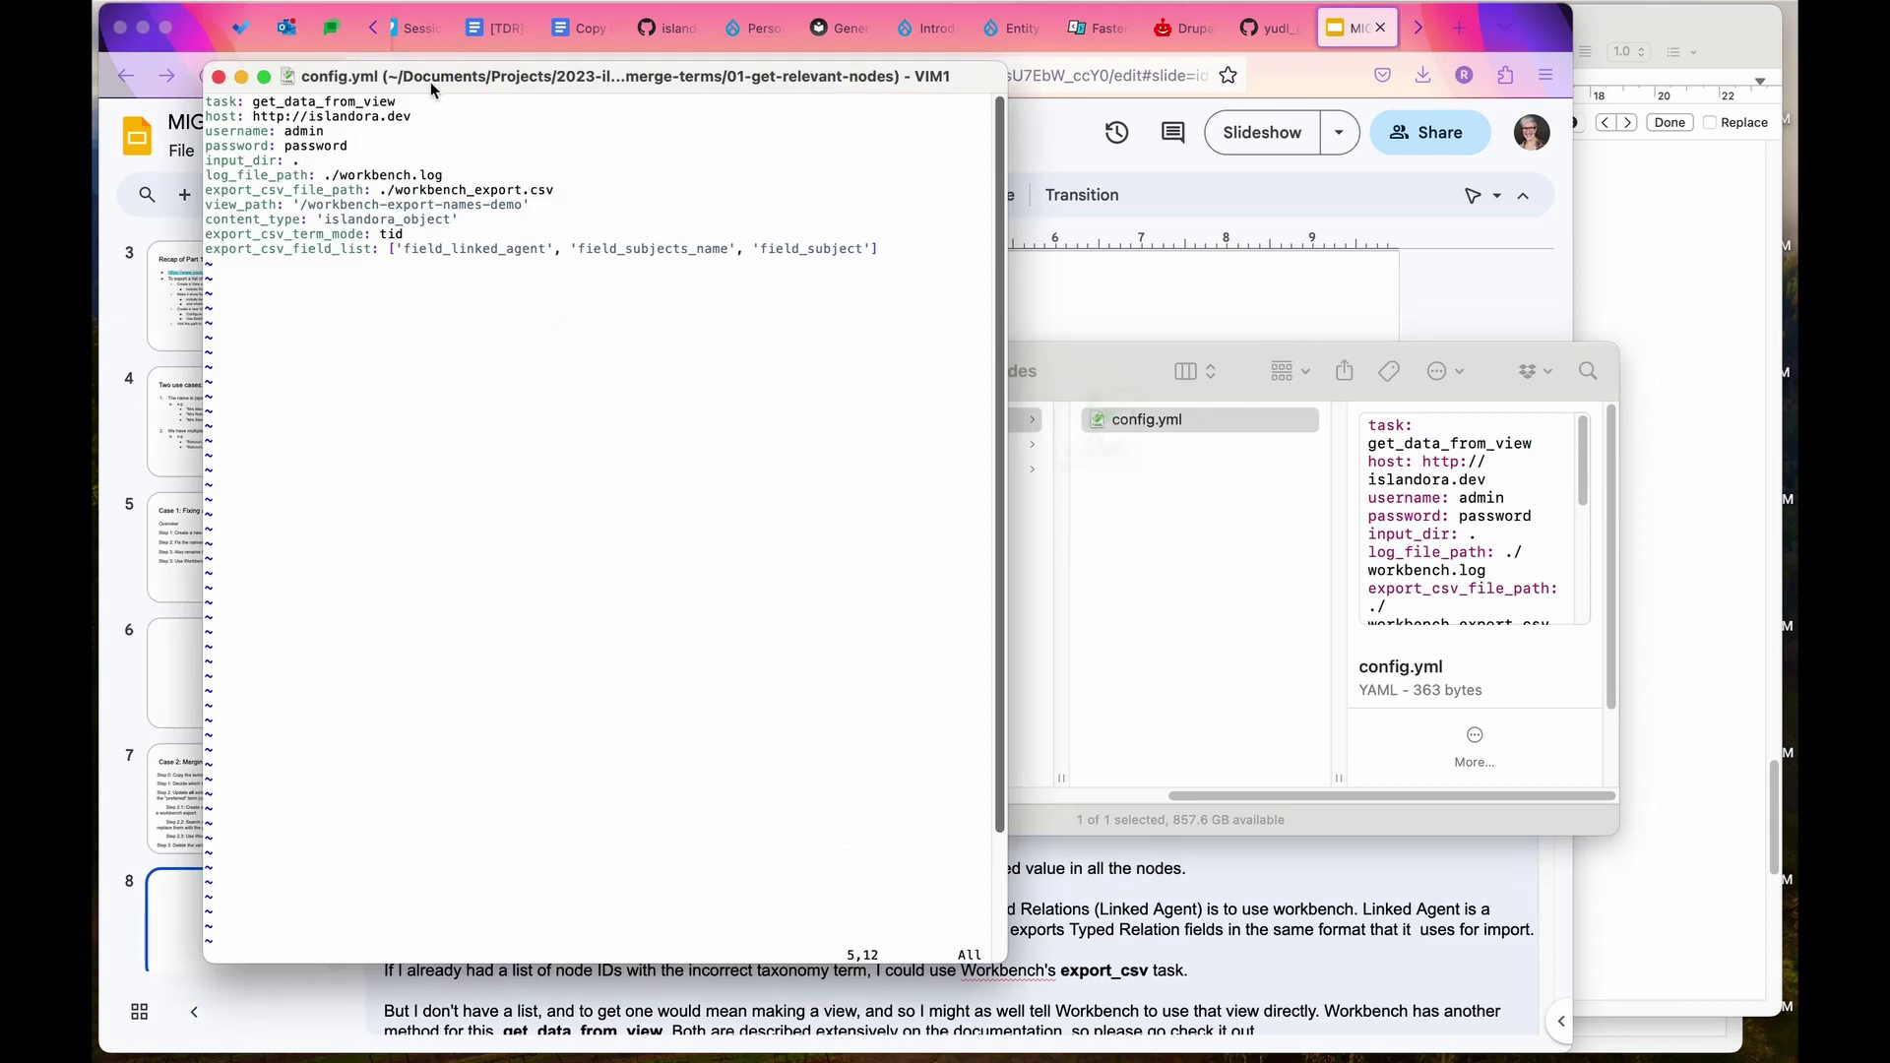
{"action": "left_click_drag", "start_coordinate": [465, 88], "coordinate": [672, 112]}
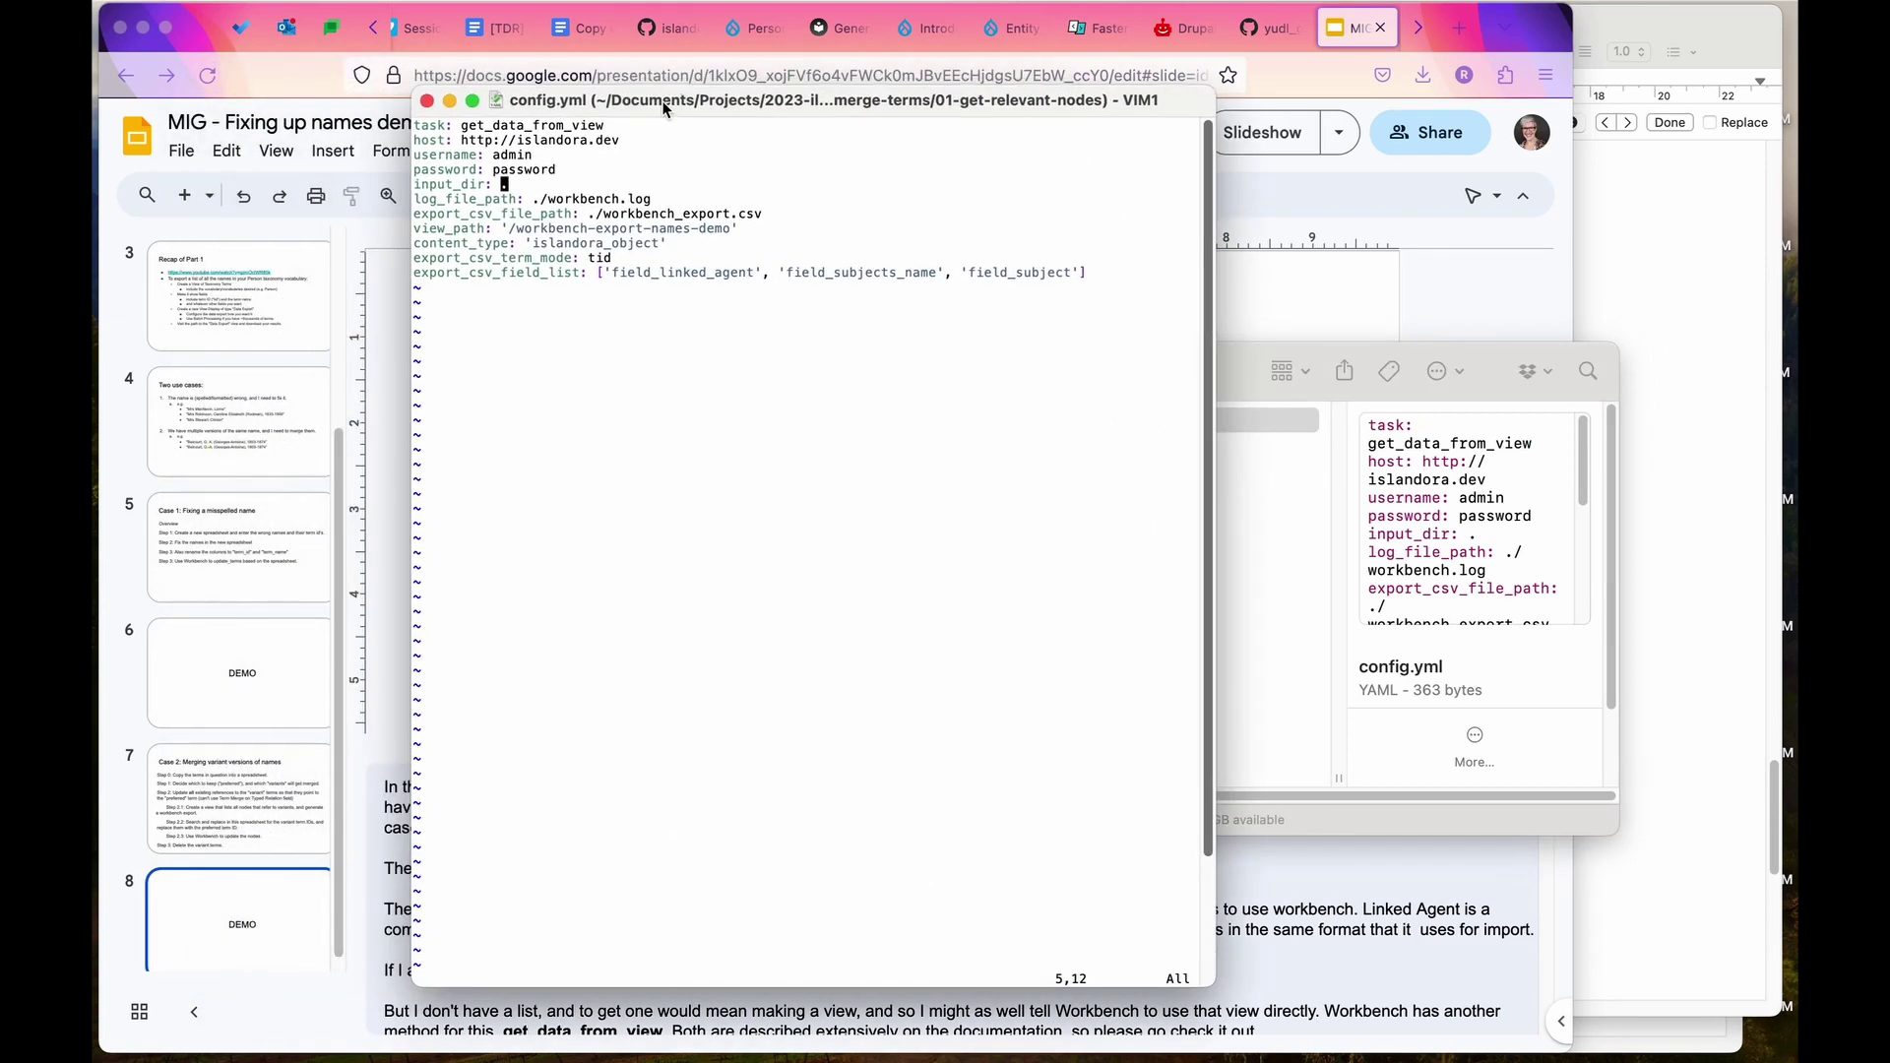
{"action": "double_click", "coordinate": [576, 129]}
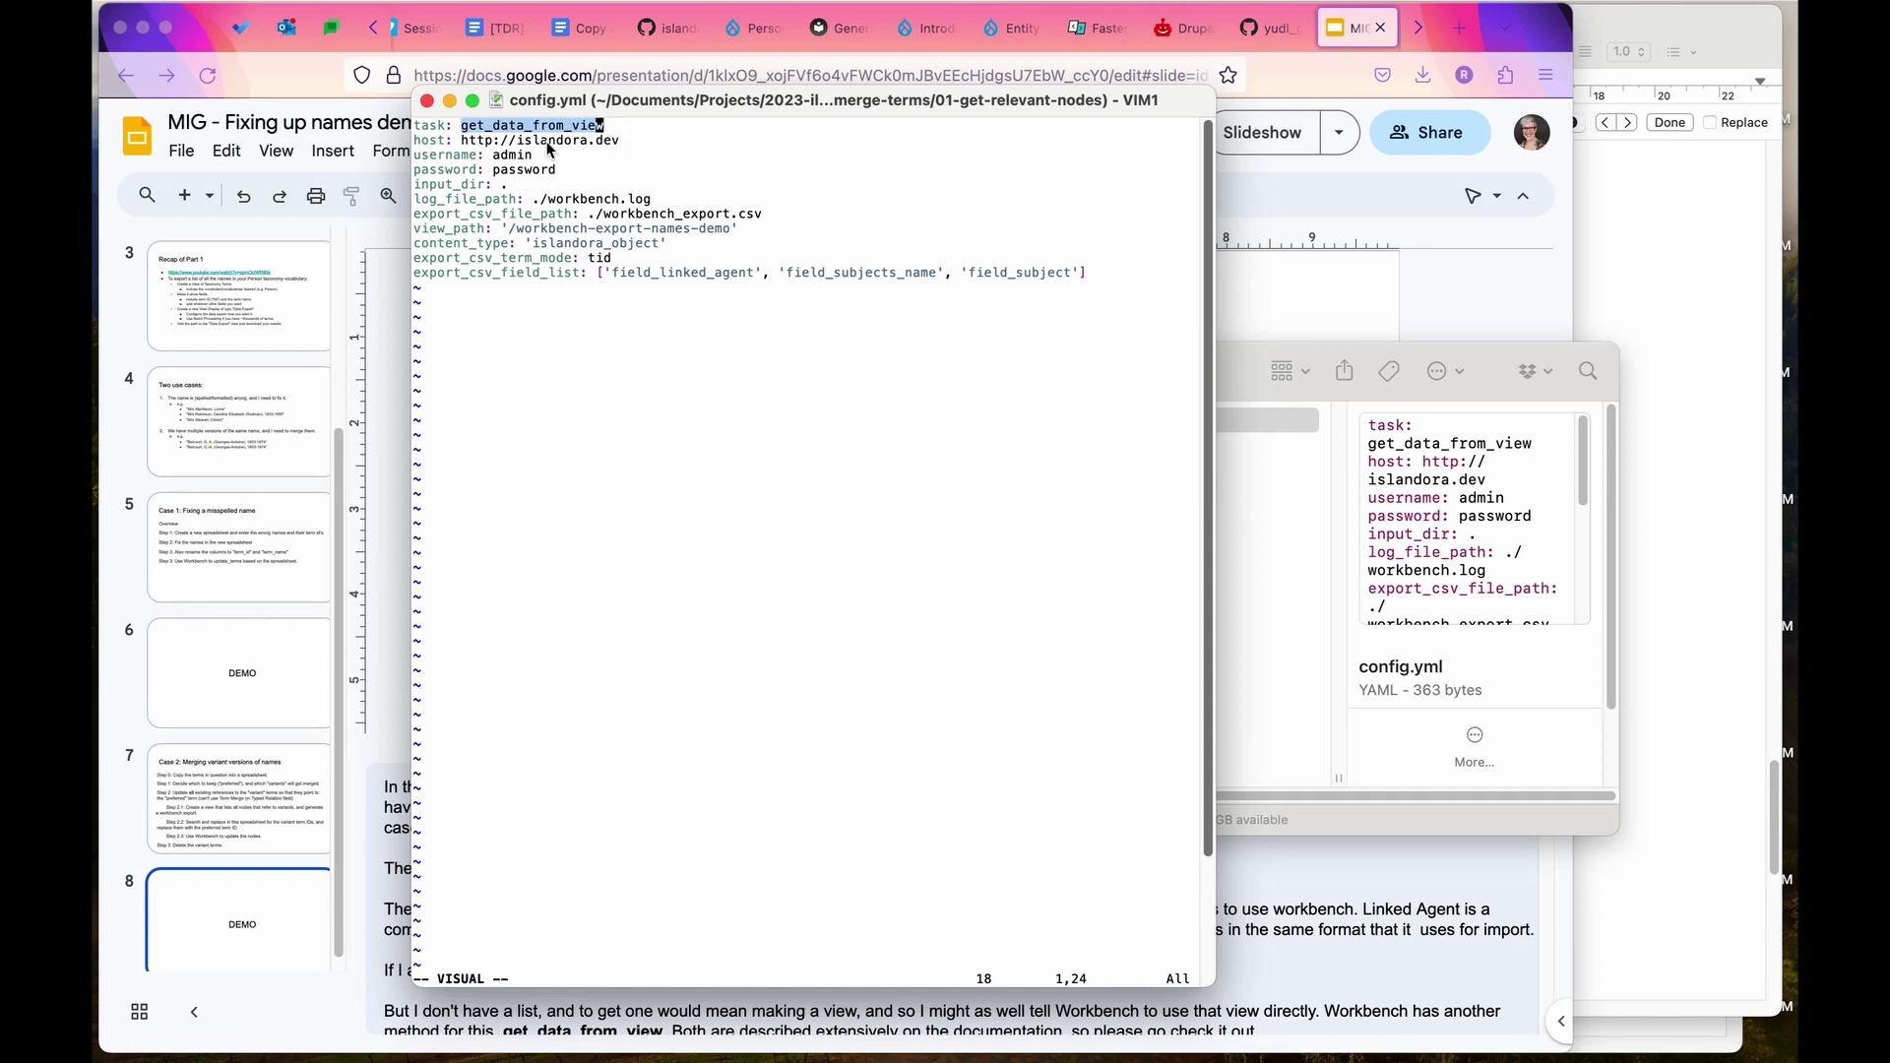
{"action": "left_click", "coordinate": [512, 229]}
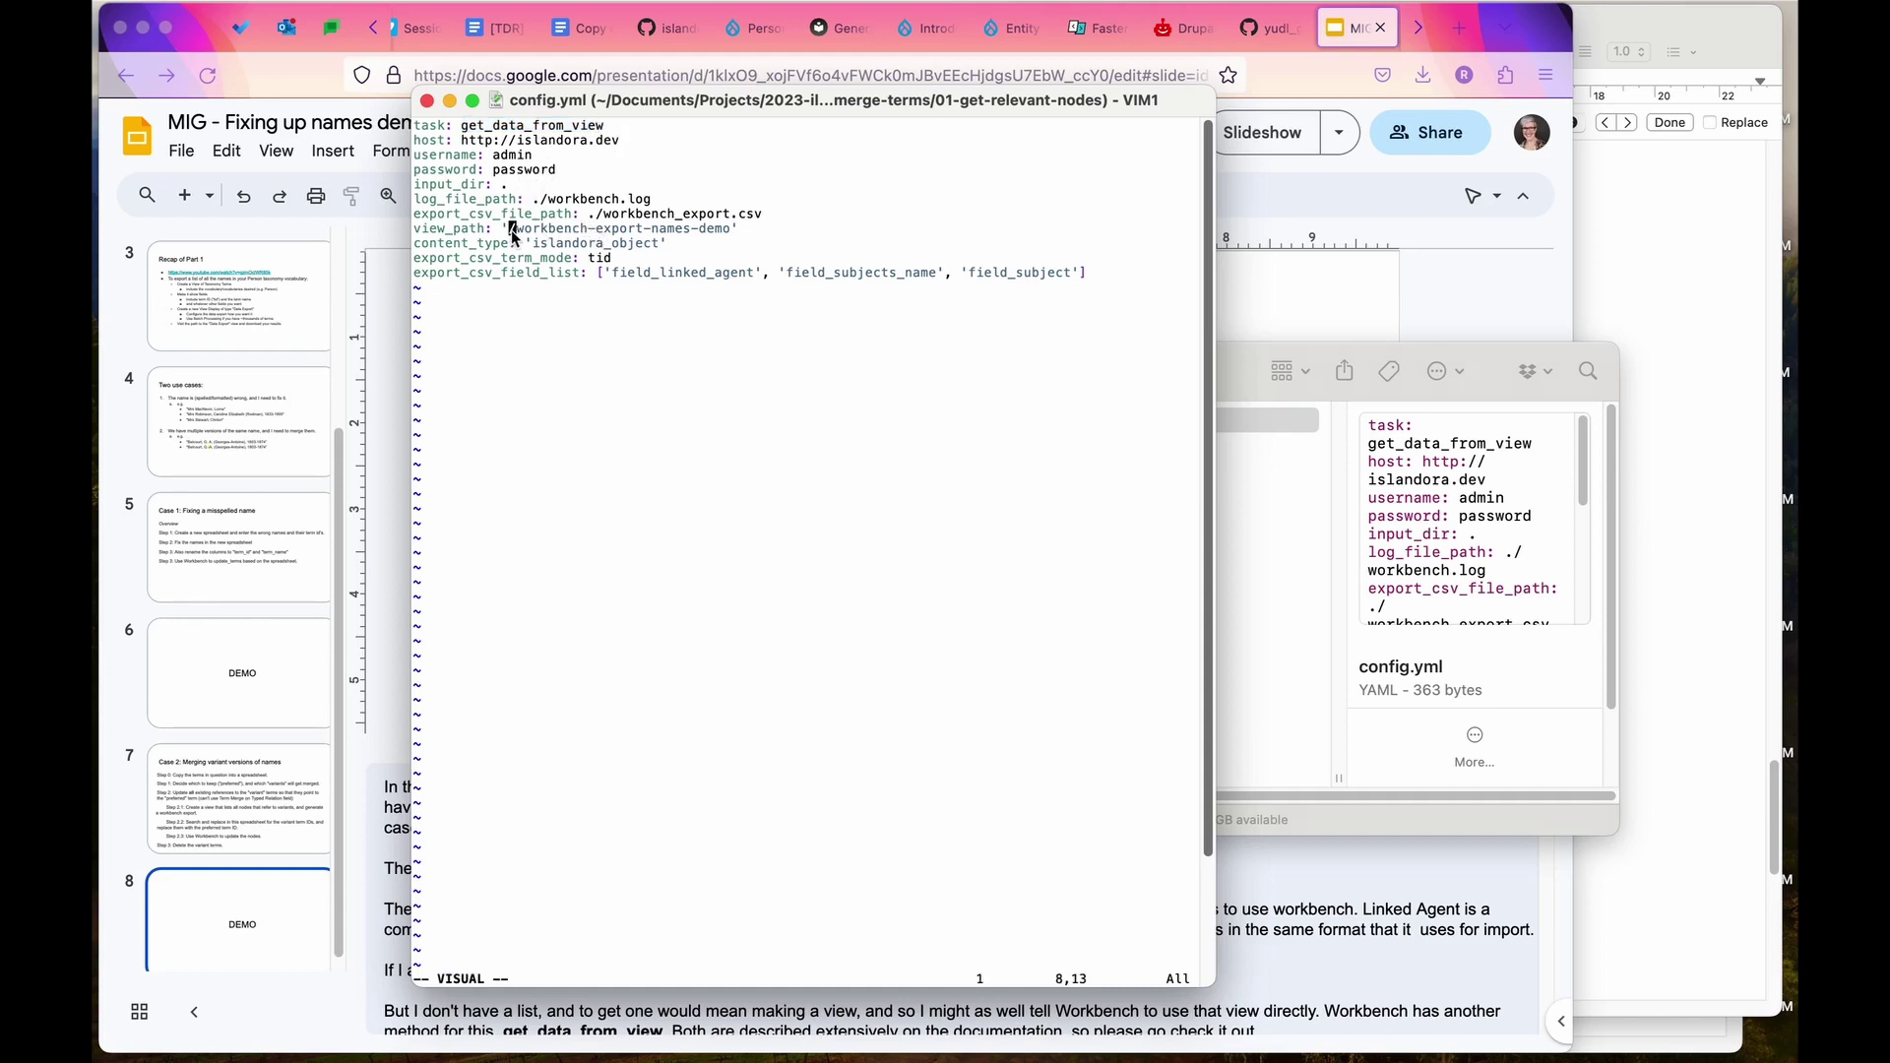
{"action": "triple_click", "coordinate": [490, 230]}
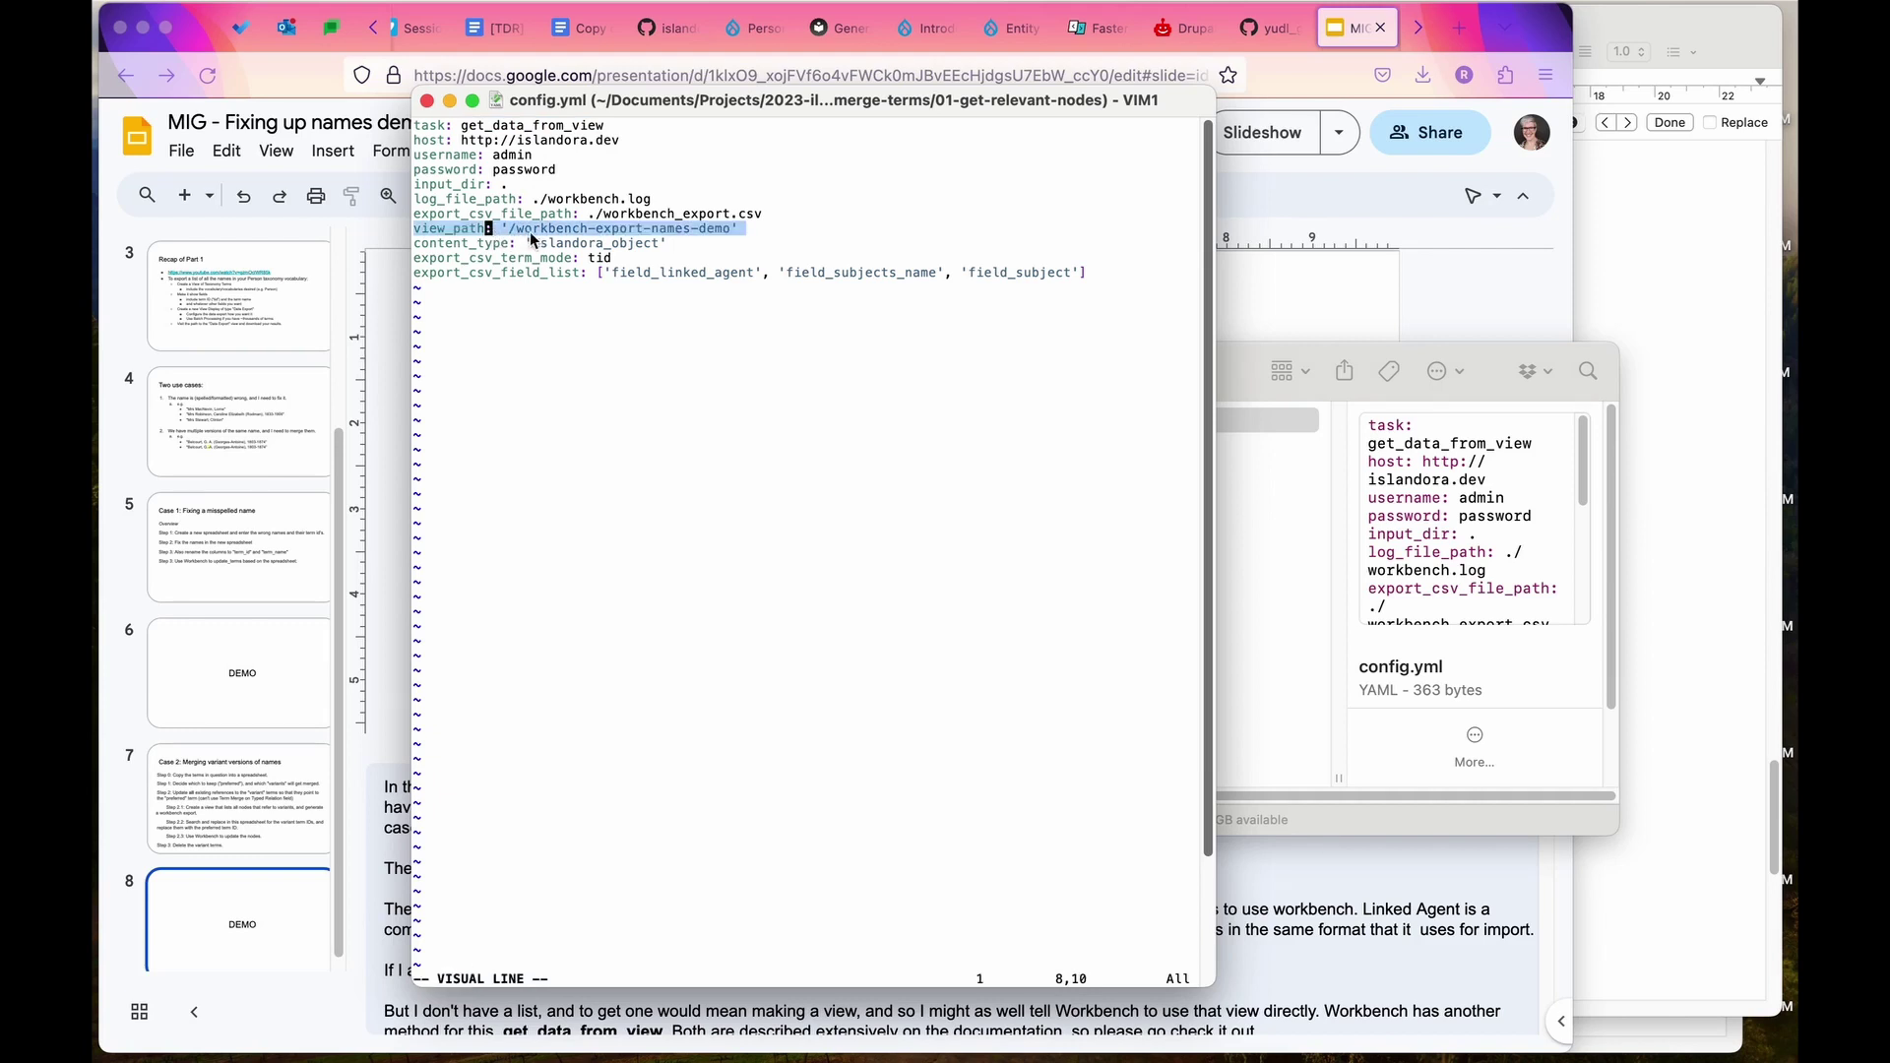
{"action": "left_click", "coordinate": [521, 232]}
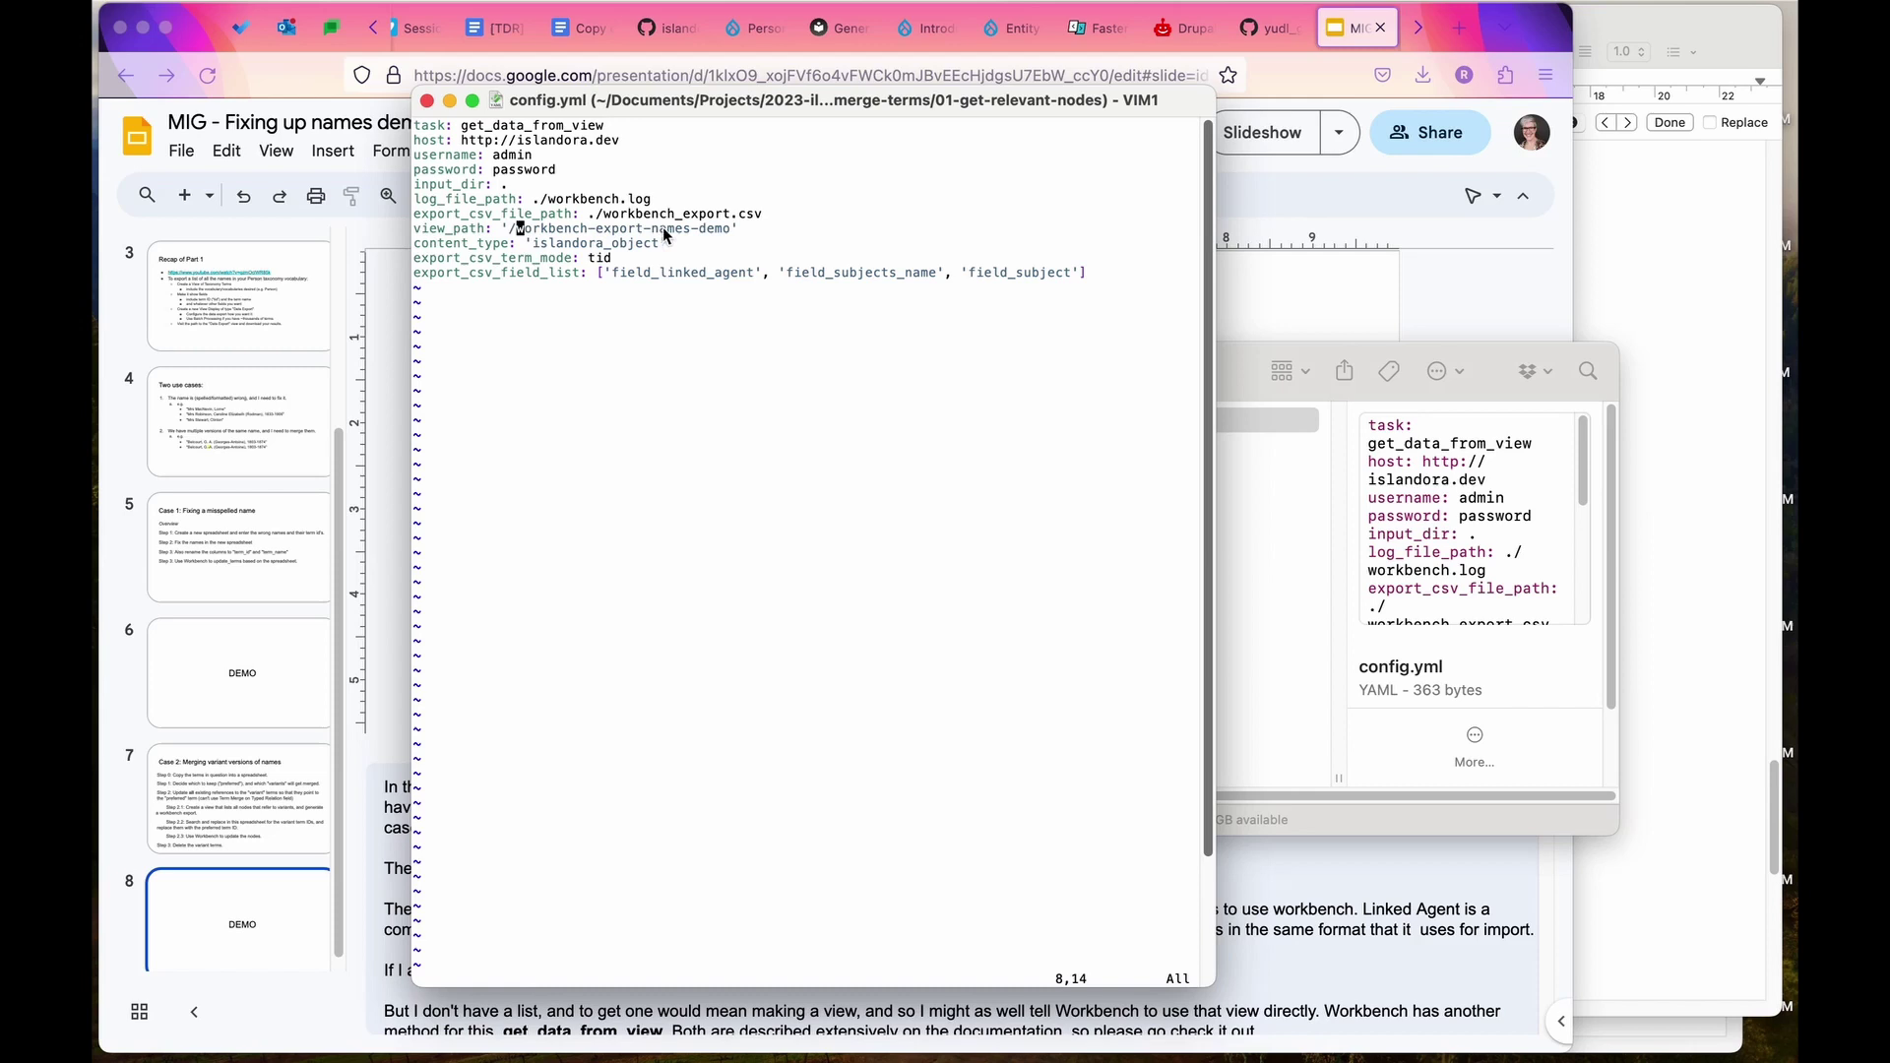
{"action": "left_click", "coordinate": [568, 243]}
{"action": "left_click", "coordinate": [613, 258]}
Move the Untitled 4 list of tids and delete/use actions to the screen top, then return to the browser.
{"action": "left_click", "coordinate": [1649, 1026]}
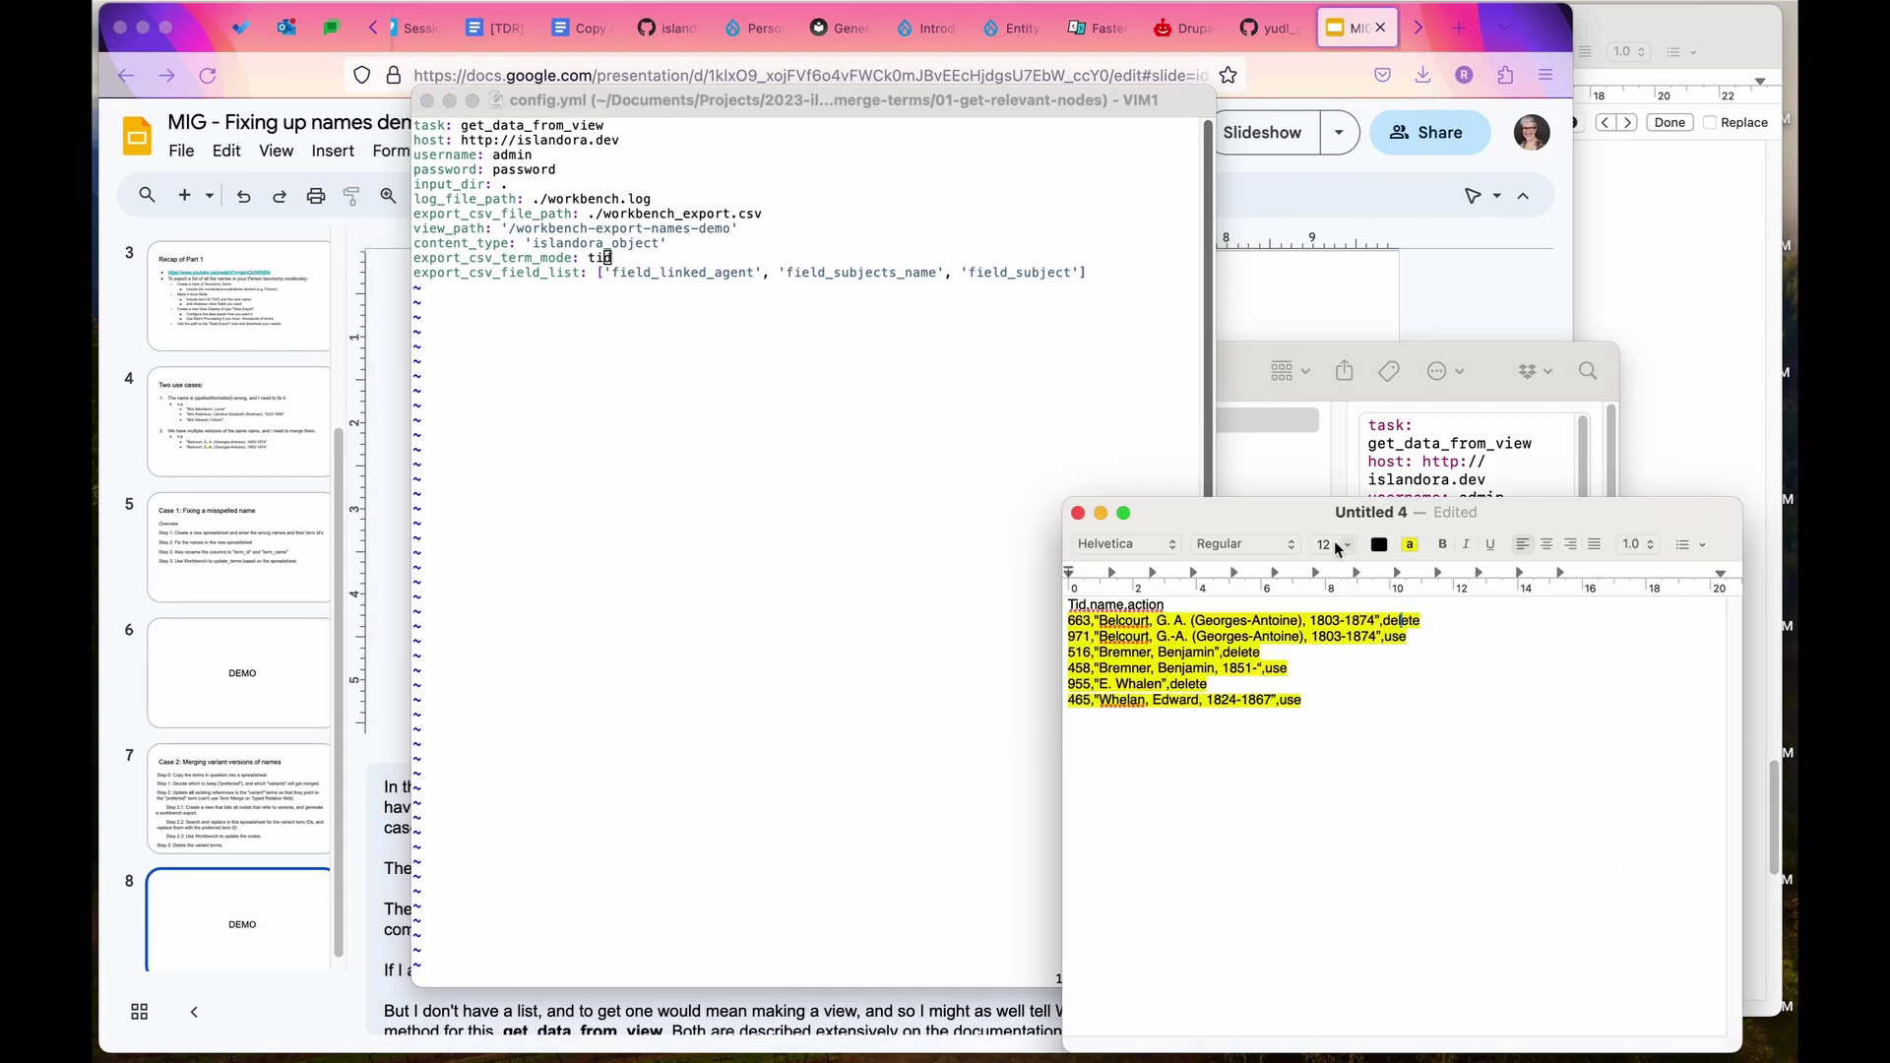
{"action": "left_click_drag", "start_coordinate": [1294, 513], "coordinate": [1290, 62]}
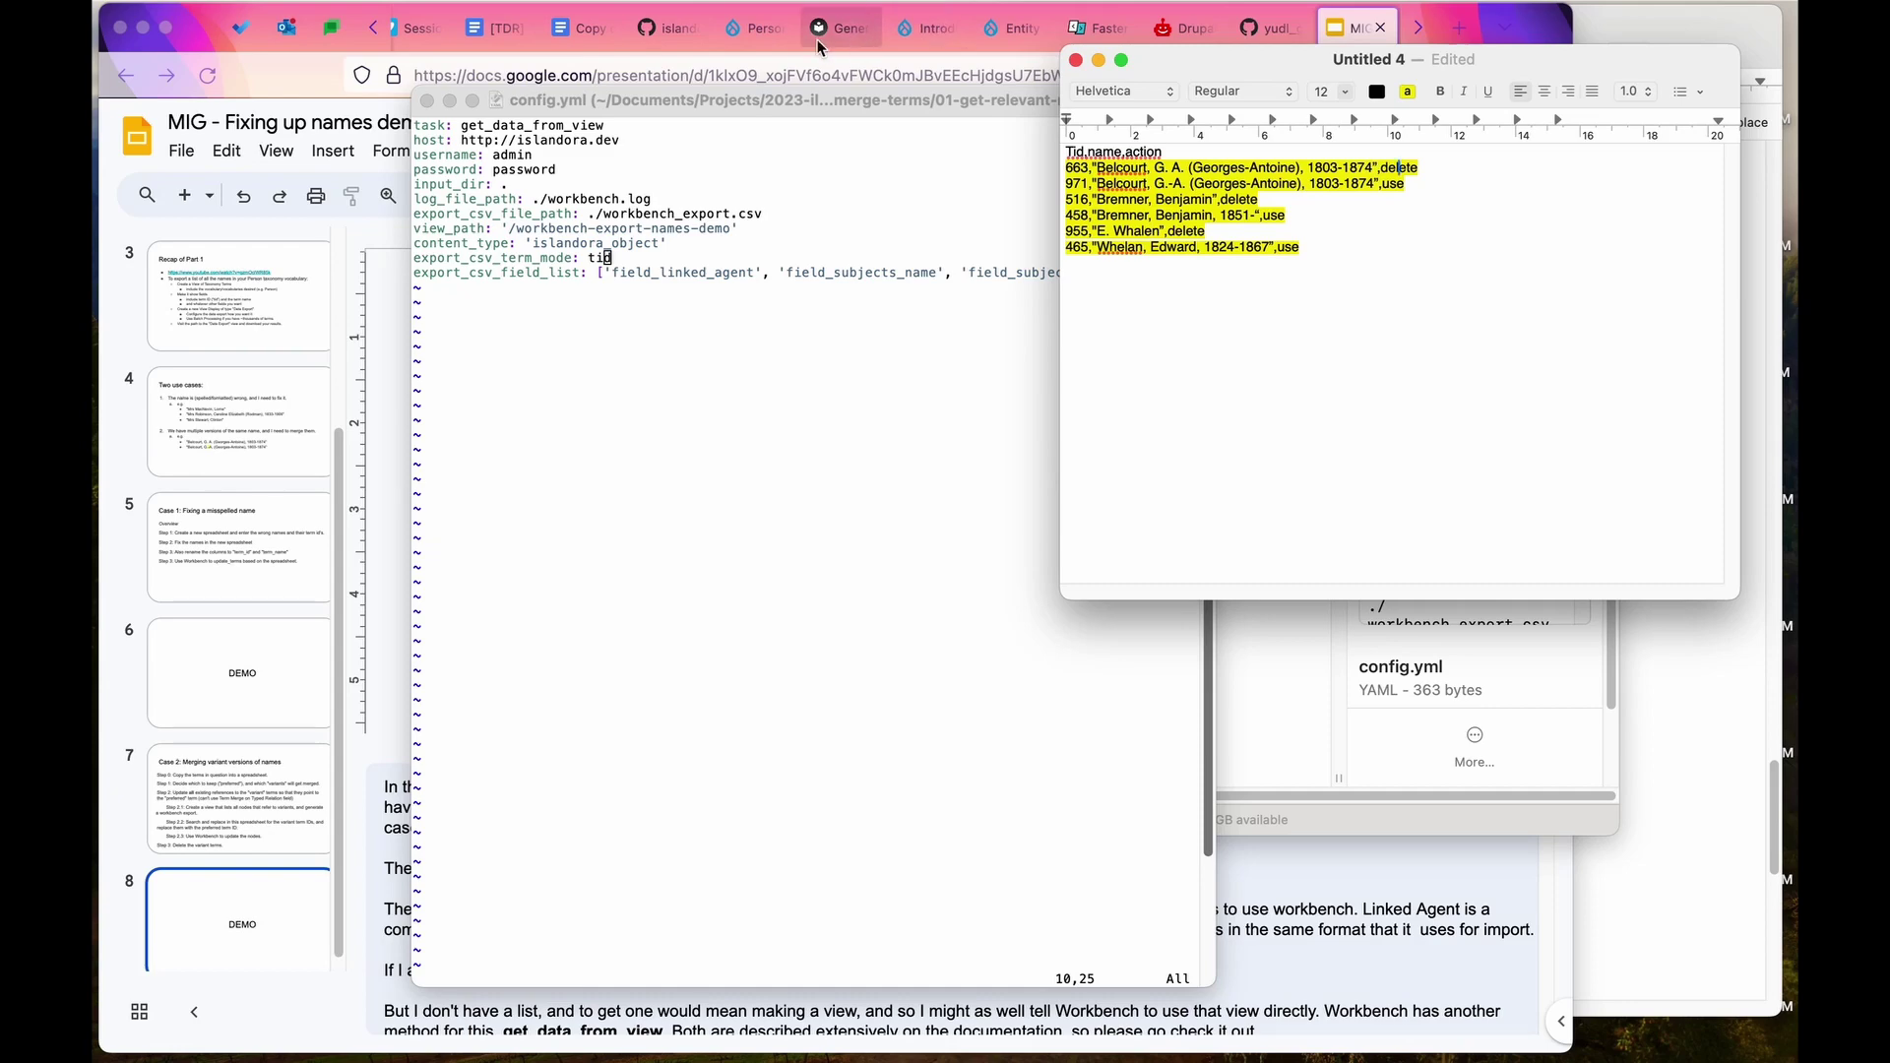
{"action": "left_click", "coordinate": [1416, 28]}
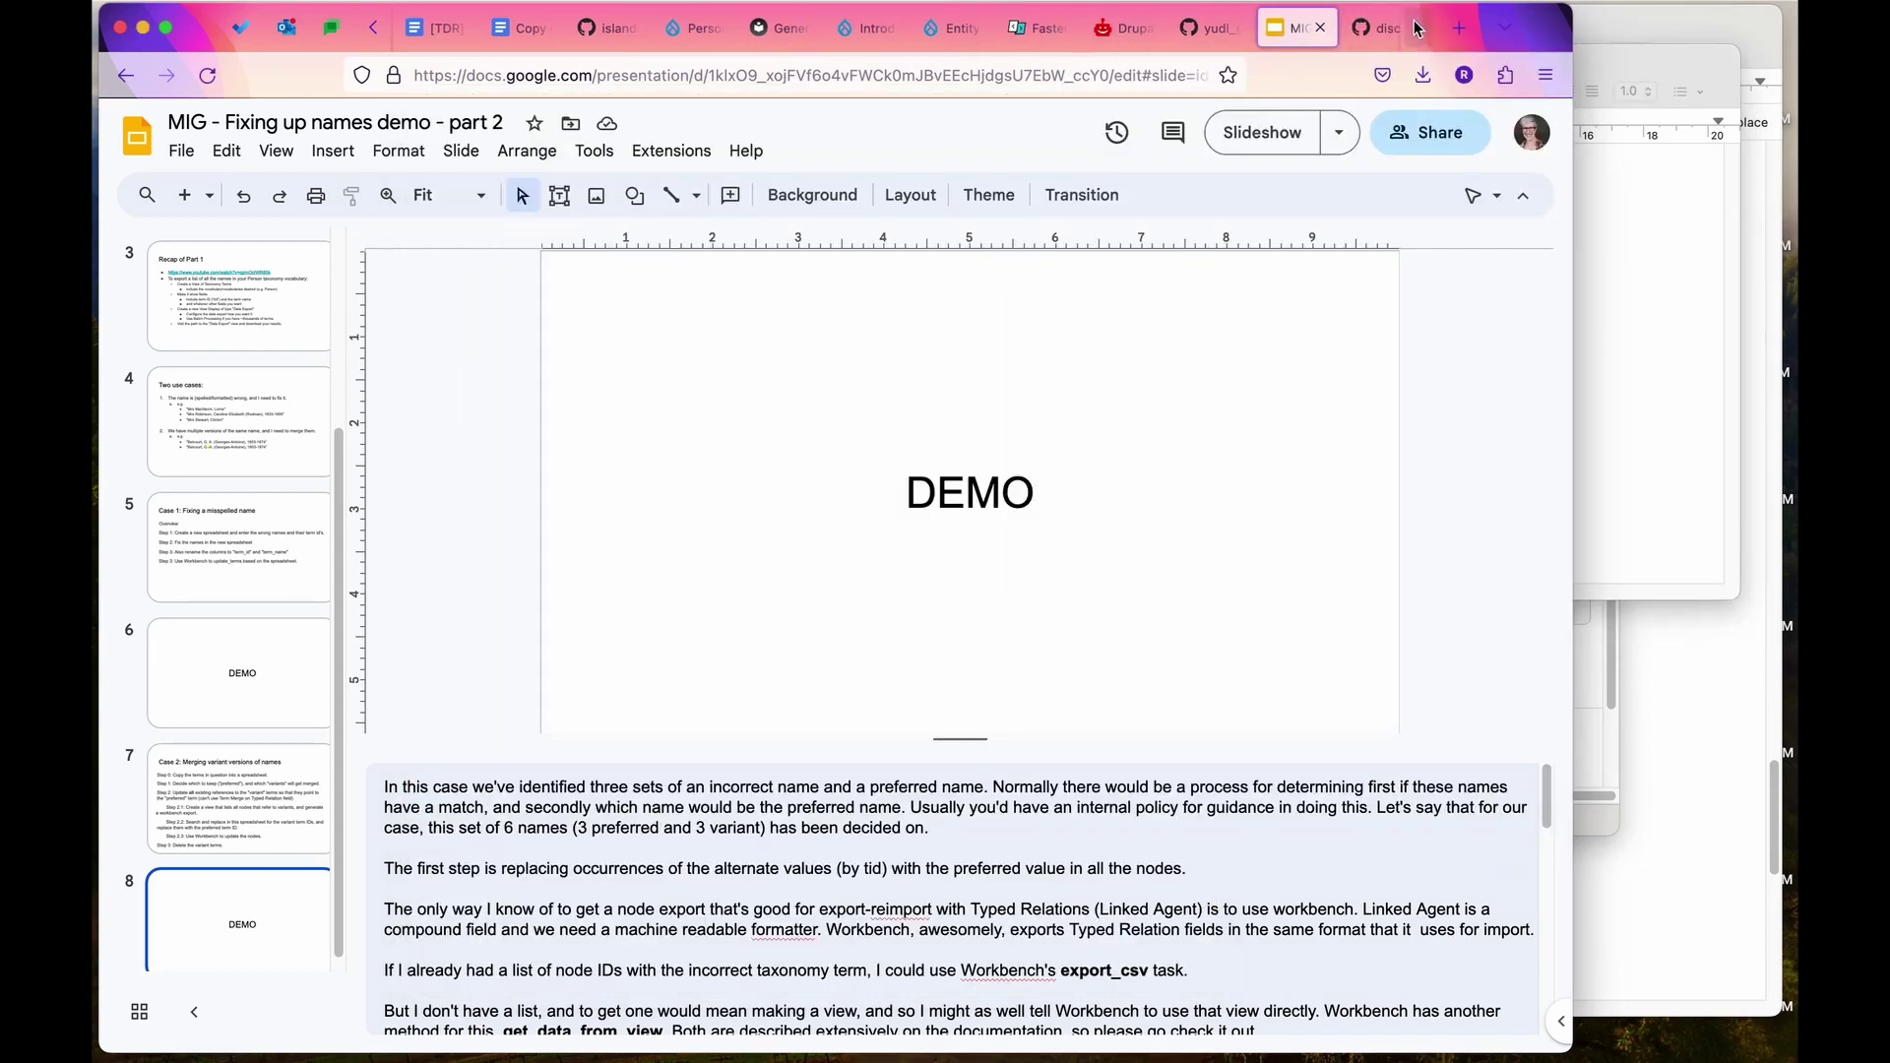
Go to Structure > Views and open the workbench export view for editing.
{"action": "left_click", "coordinate": [999, 27]}
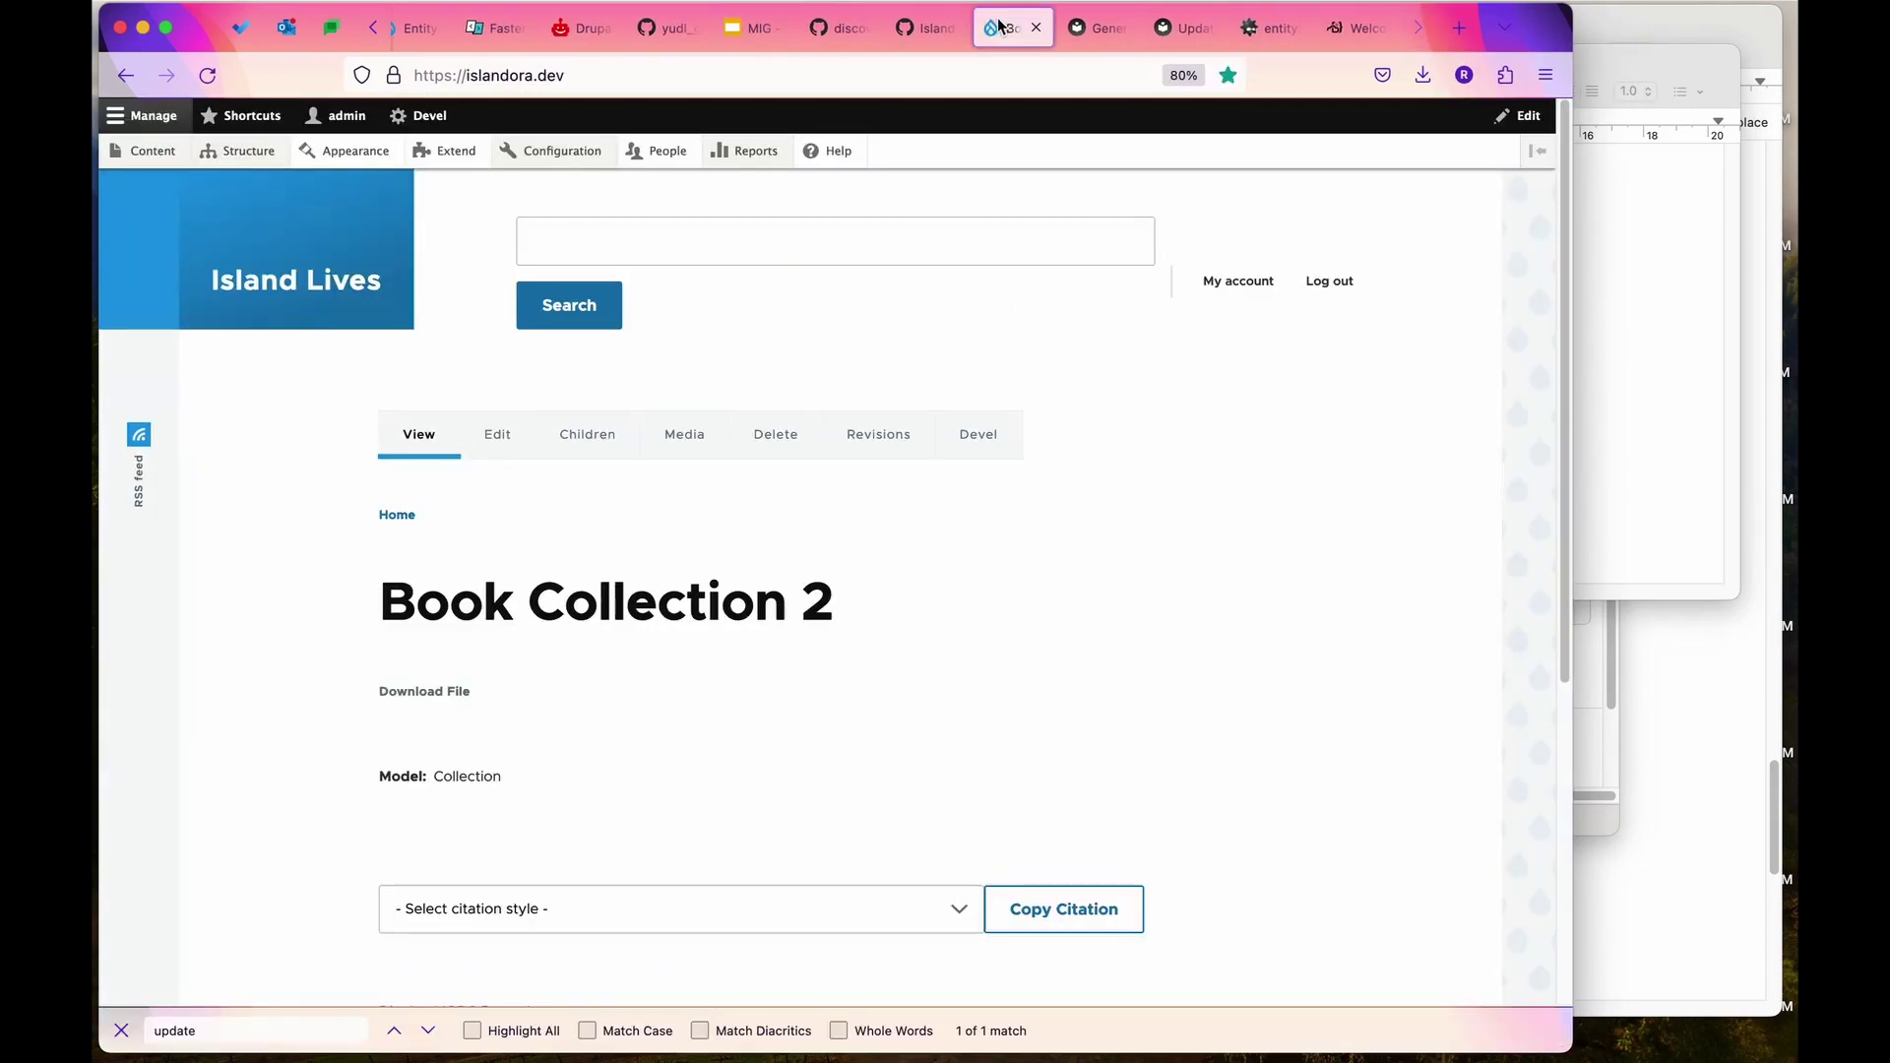
{"action": "mouse_move", "coordinate": [237, 152]}
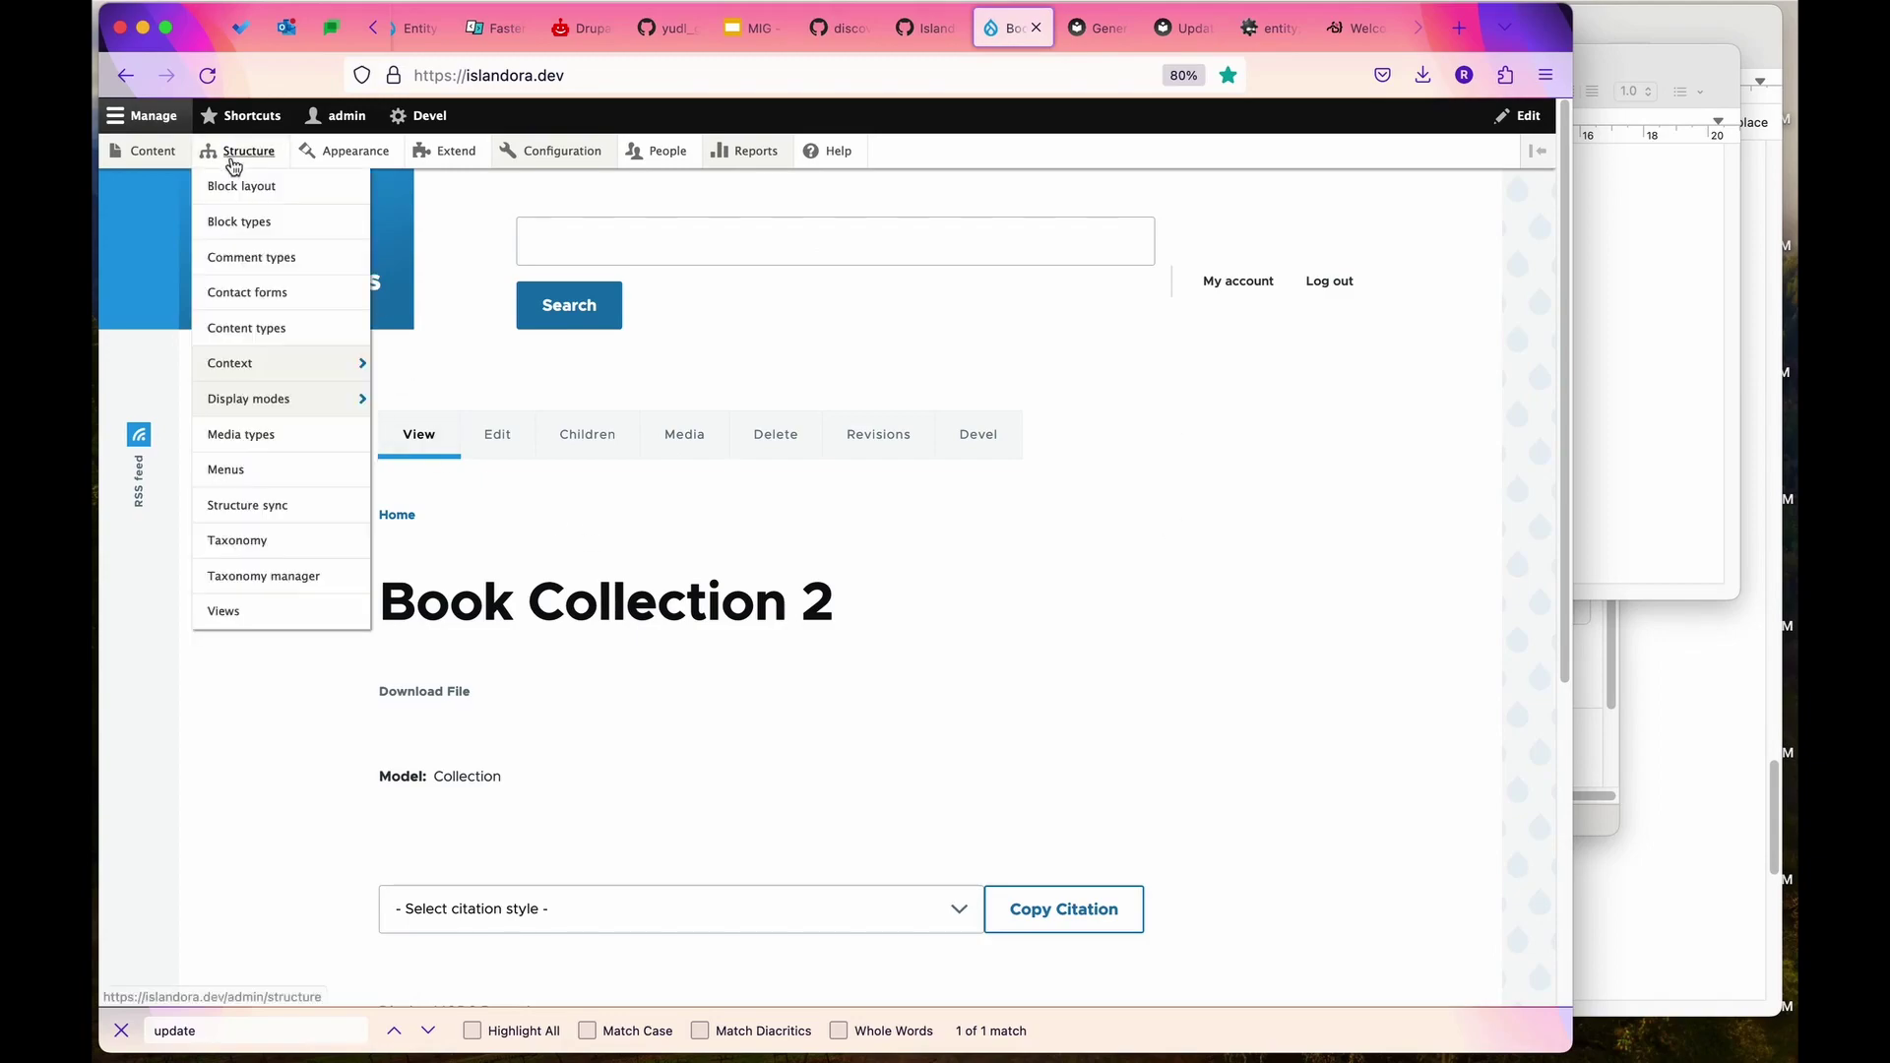
{"action": "left_click", "coordinate": [251, 612]}
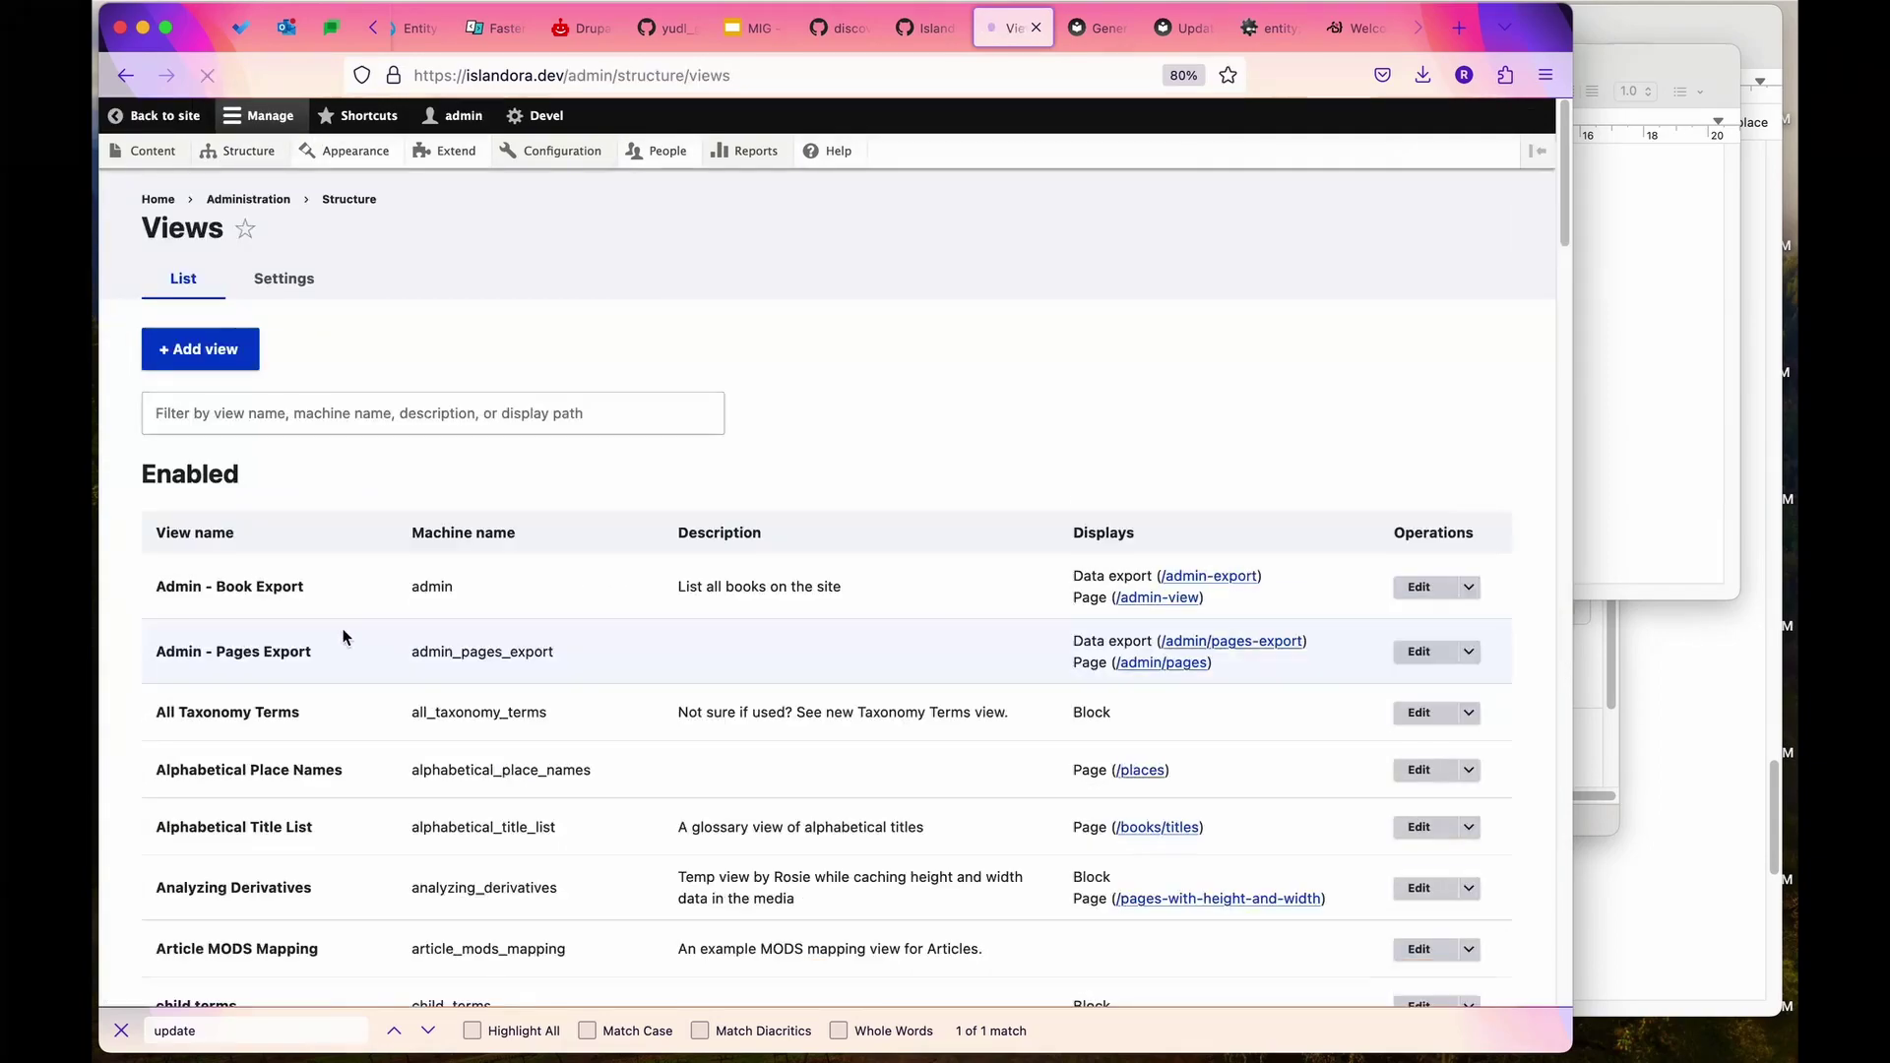
{"action": "scroll", "coordinate": [413, 649], "scroll_direction": "down", "scroll_amount": 5}
{"action": "scroll", "coordinate": [495, 676], "scroll_direction": "down", "scroll_amount": 20}
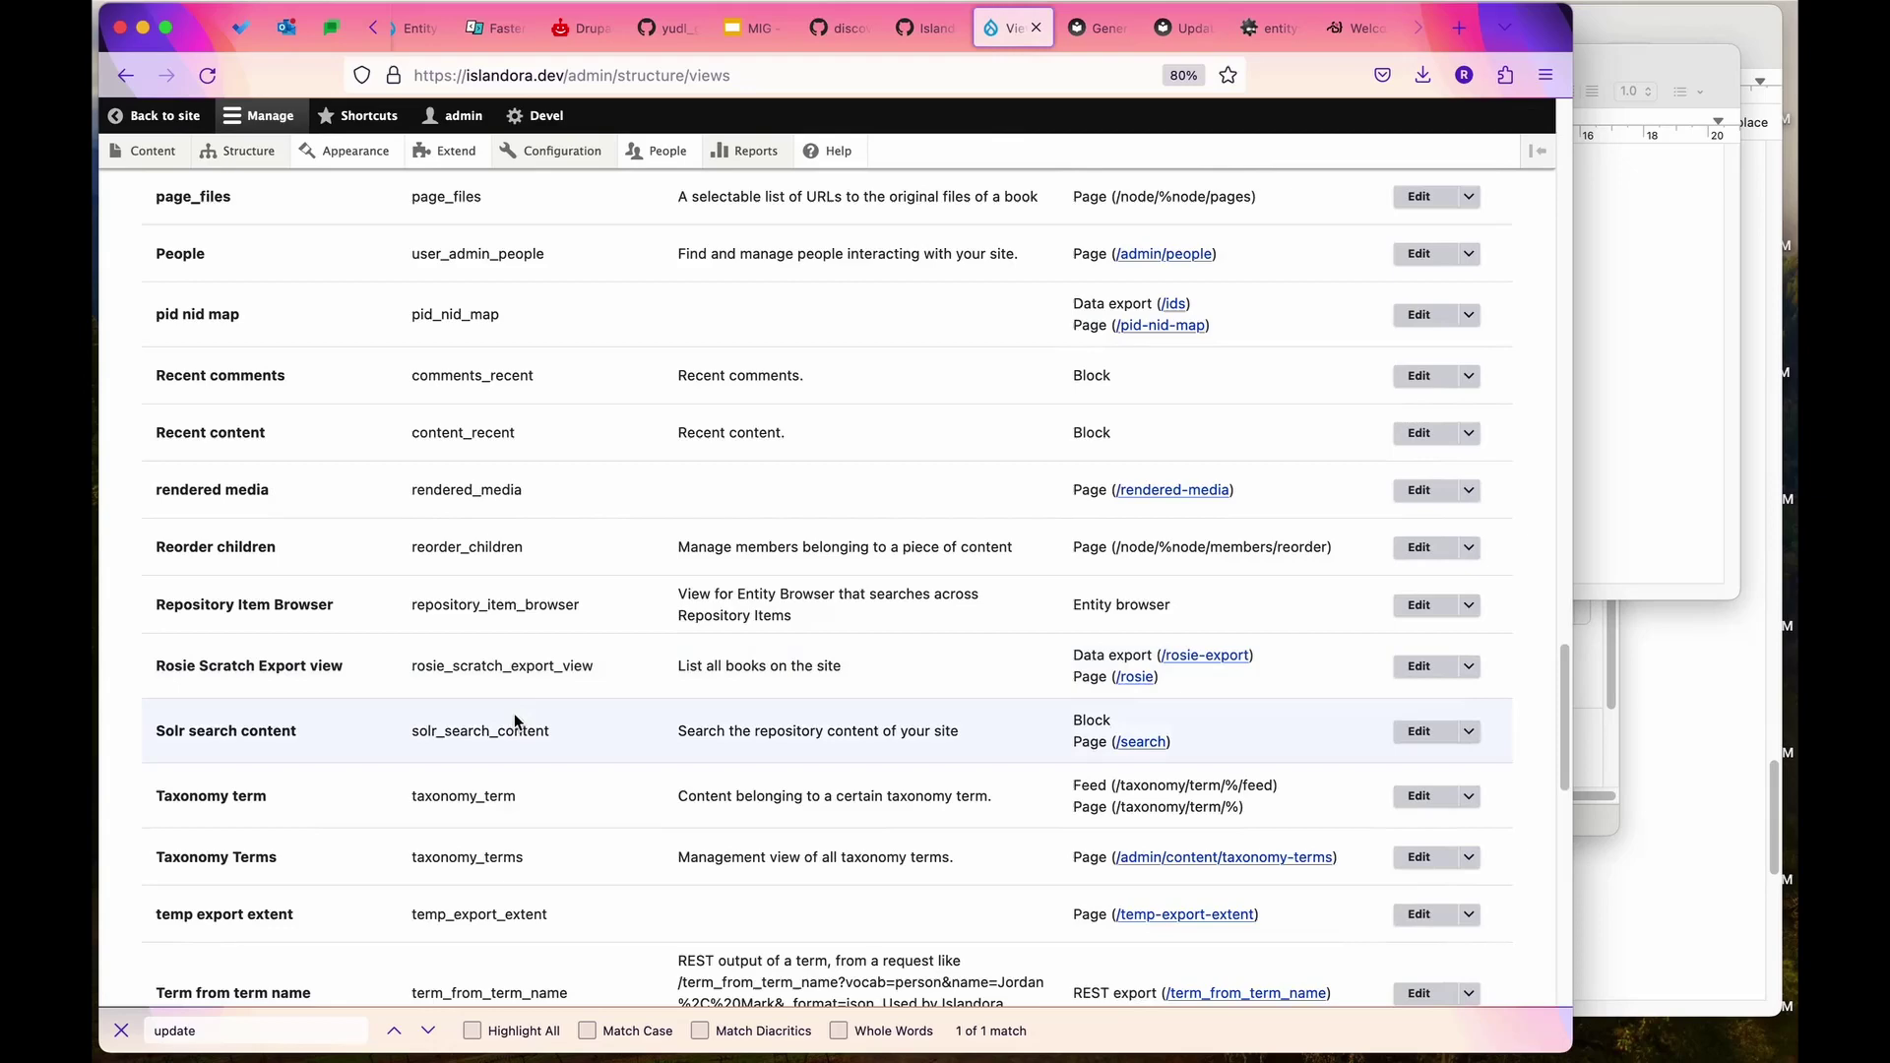
{"action": "scroll", "coordinate": [512, 712], "scroll_direction": "down", "scroll_amount": 6}
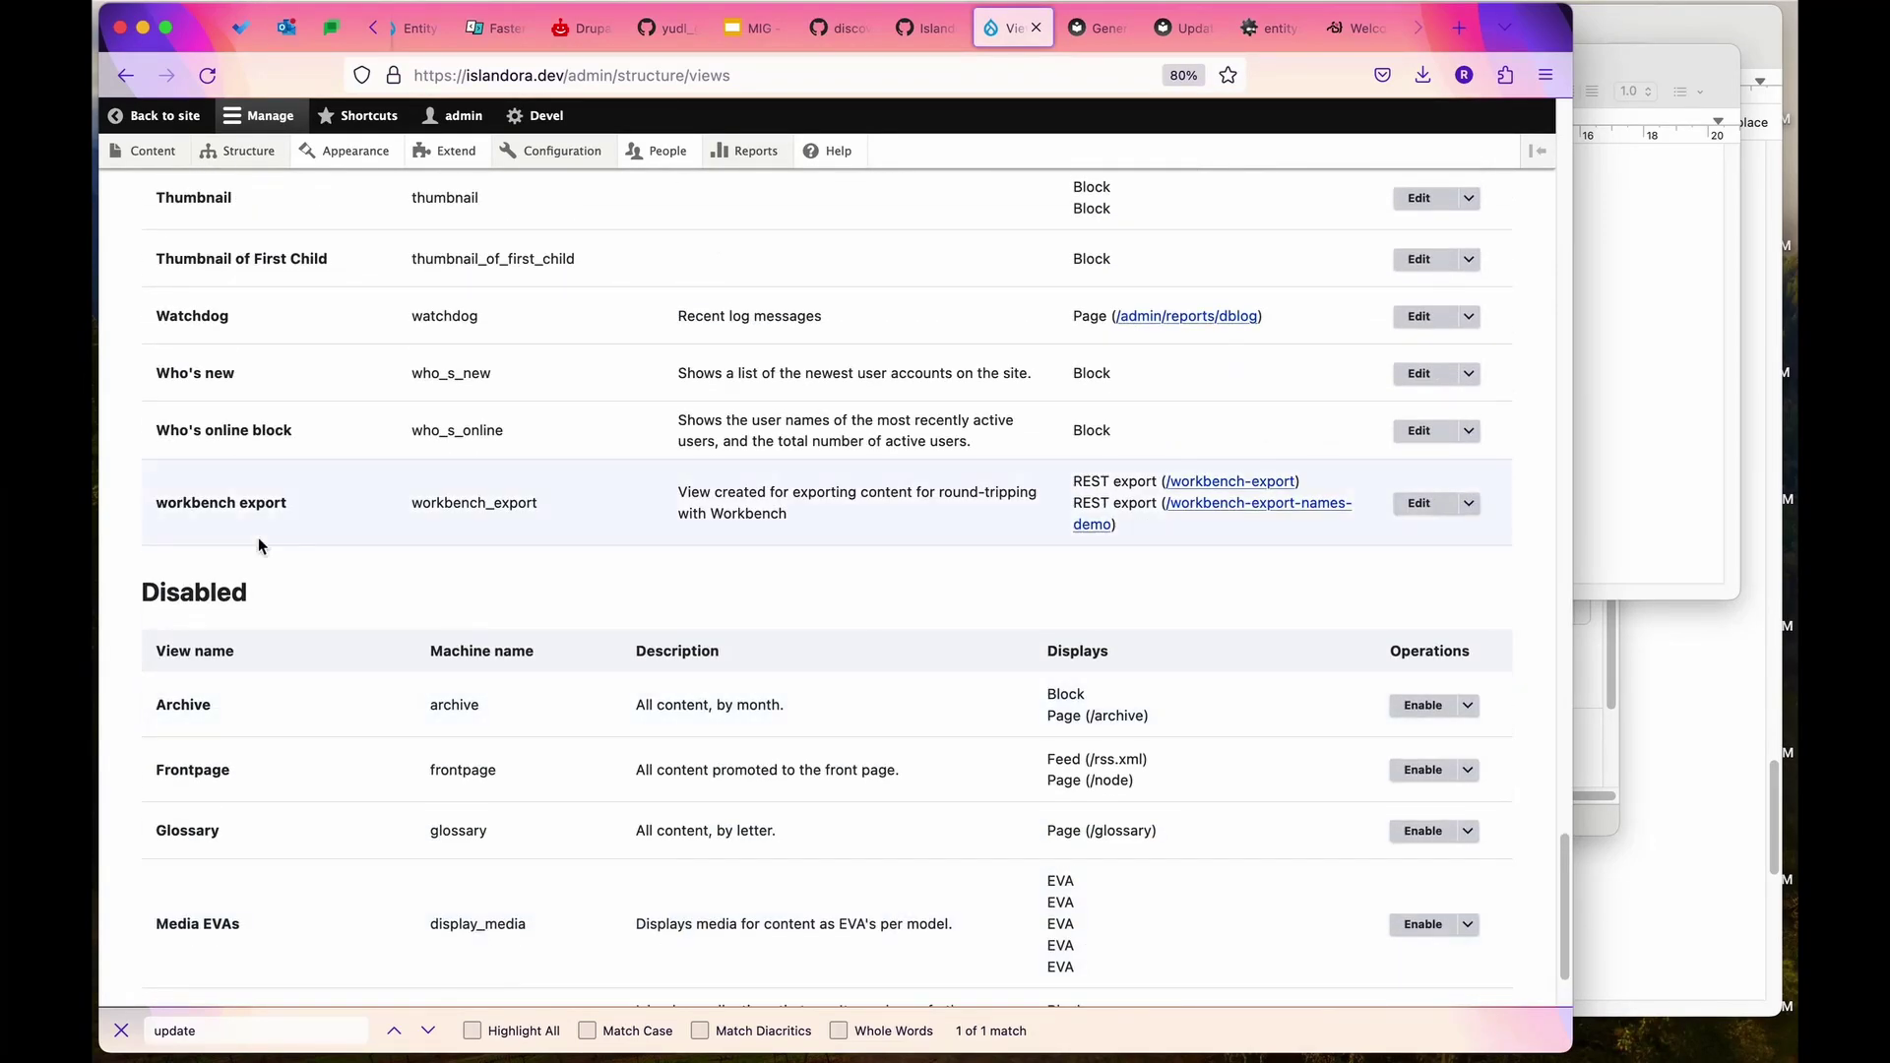
{"action": "left_click", "coordinate": [1418, 503]}
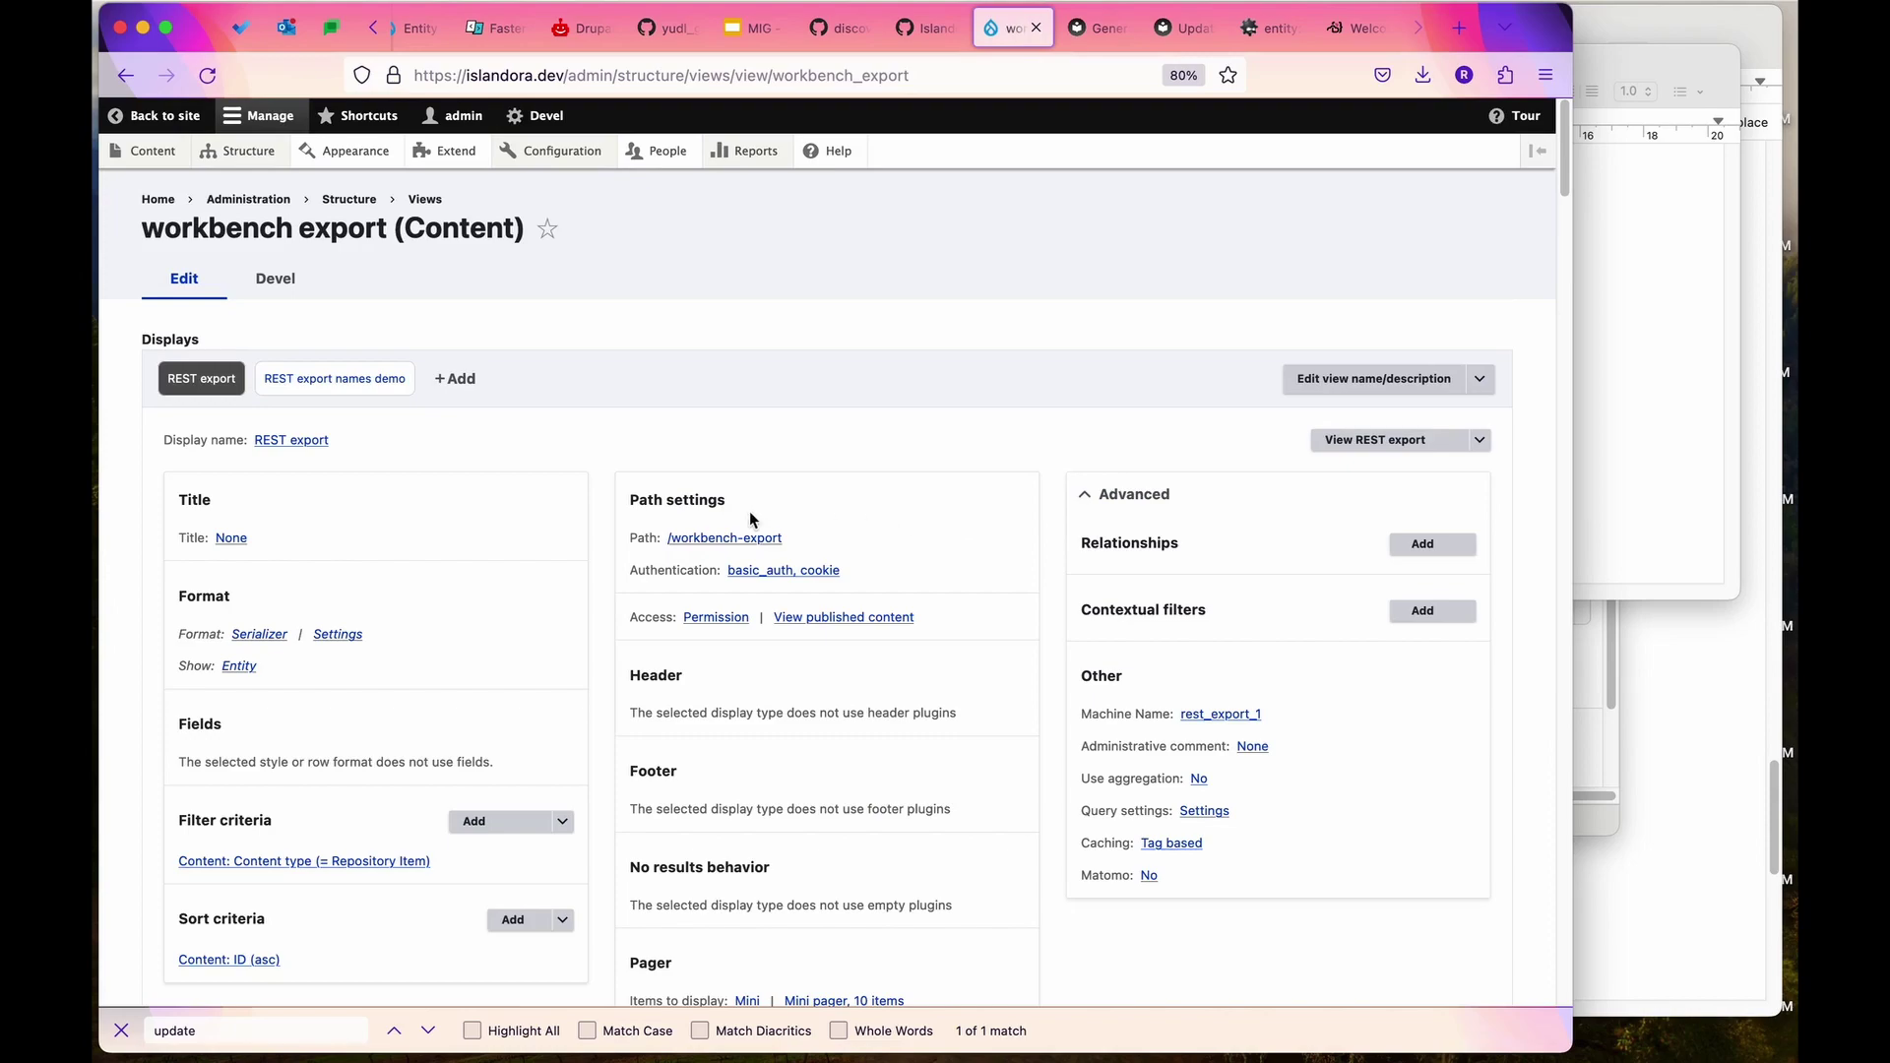
Check the REST export's format and serializer settings, then switch to the REST export names demo display.
{"action": "scroll", "coordinate": [492, 541], "scroll_direction": "down", "scroll_amount": 5}
{"action": "scroll", "coordinate": [495, 541], "scroll_direction": "down", "scroll_amount": 8}
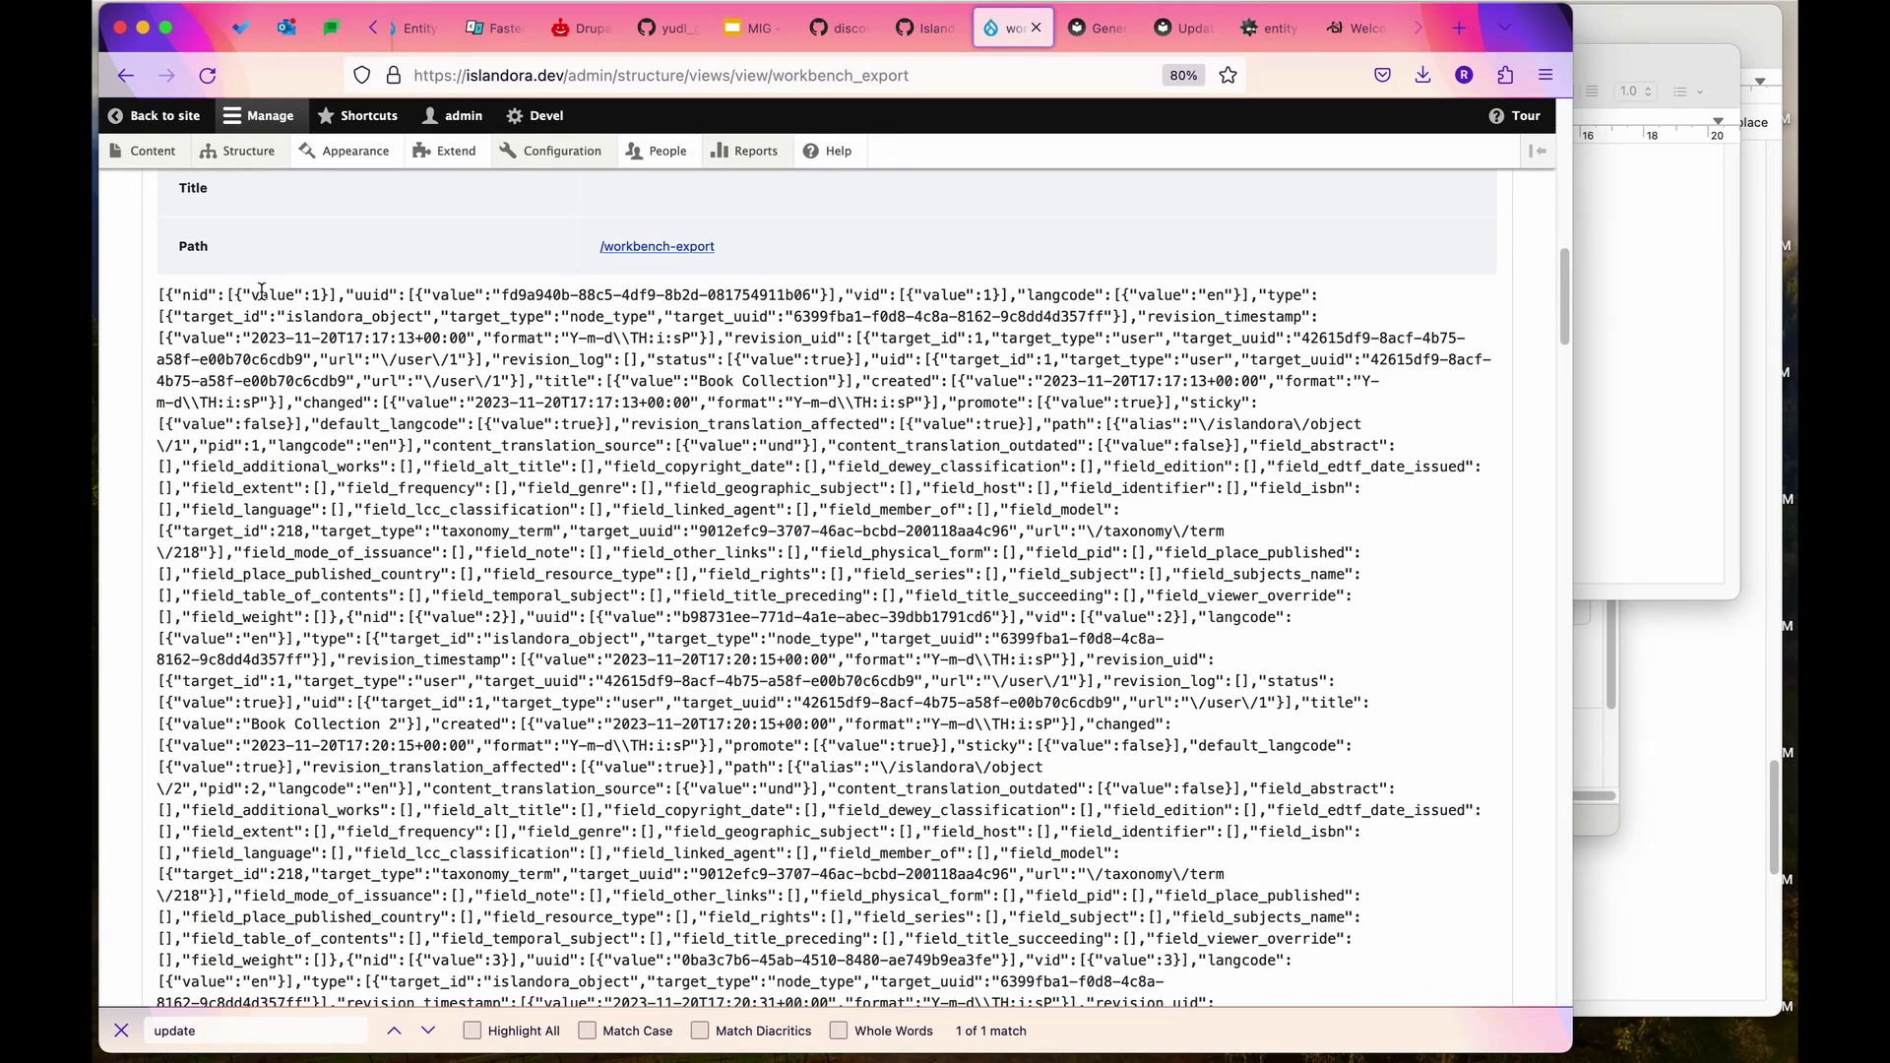
{"action": "scroll", "coordinate": [261, 292], "scroll_direction": "up", "scroll_amount": 15}
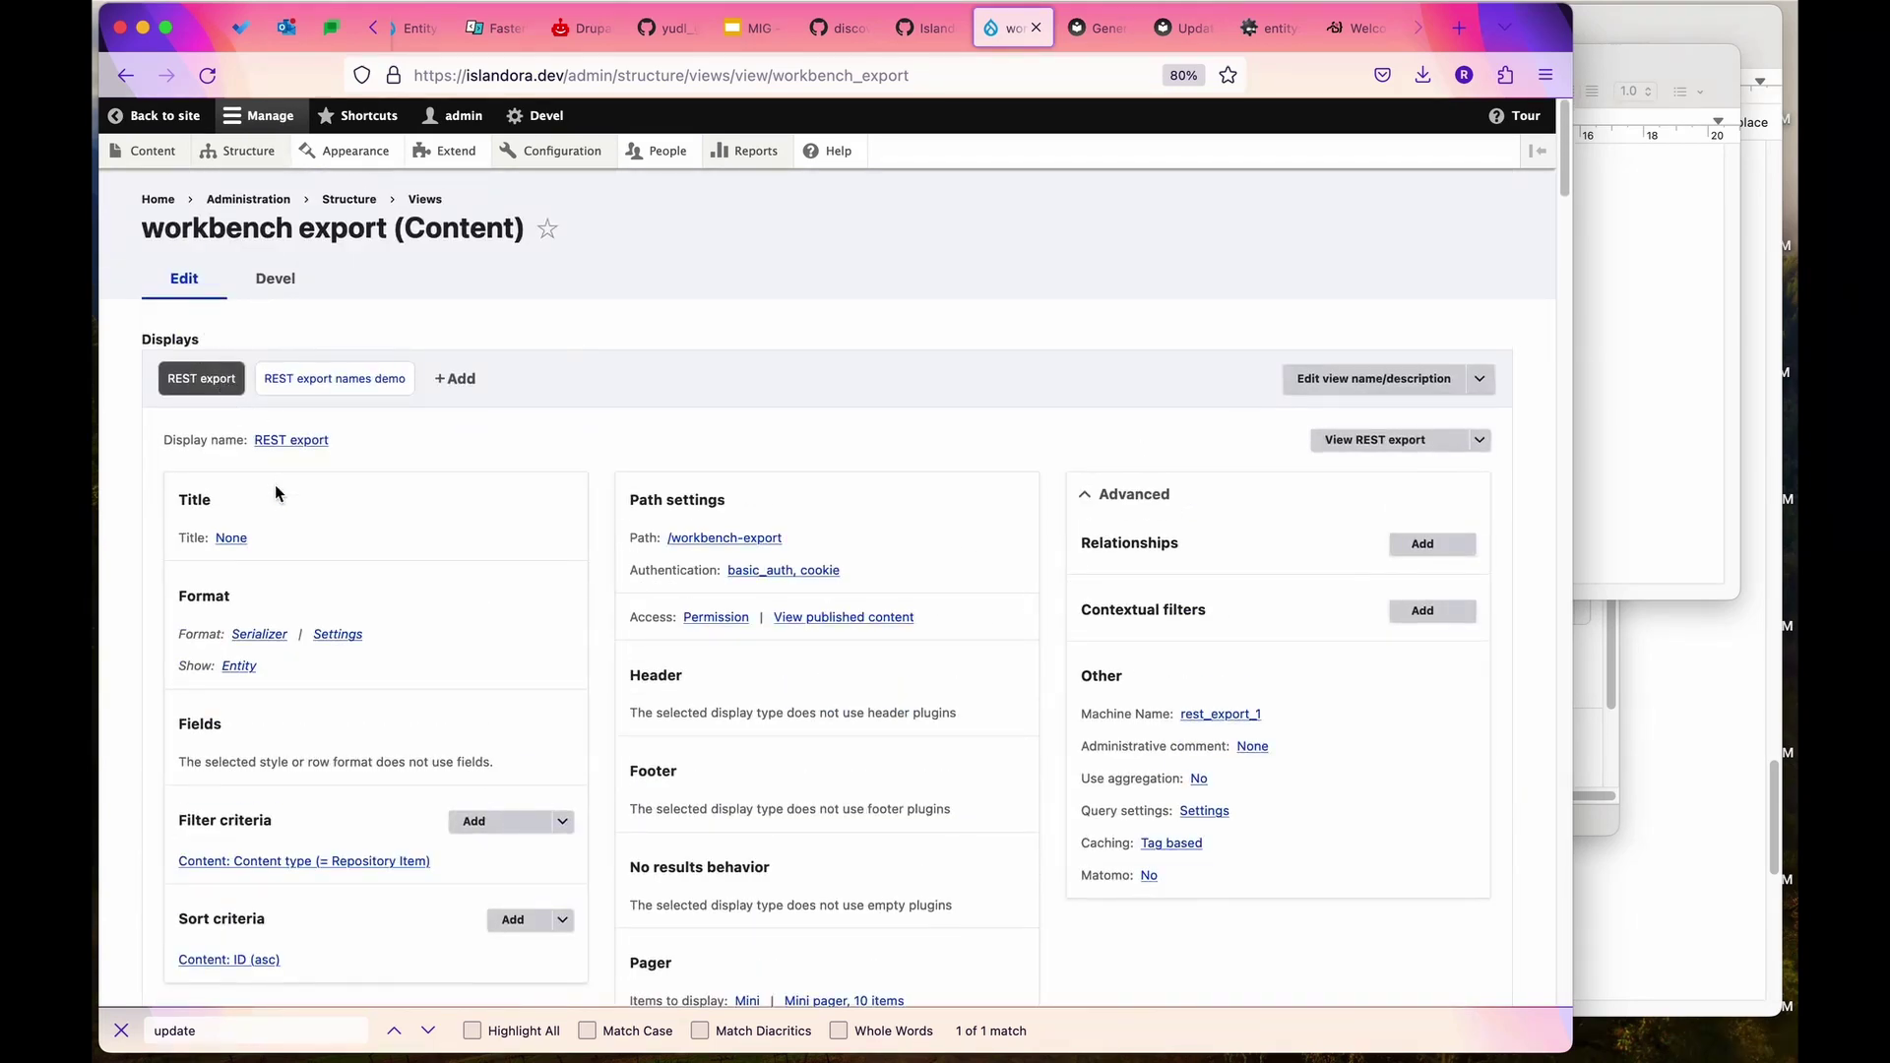
{"action": "left_click", "coordinate": [260, 640]}
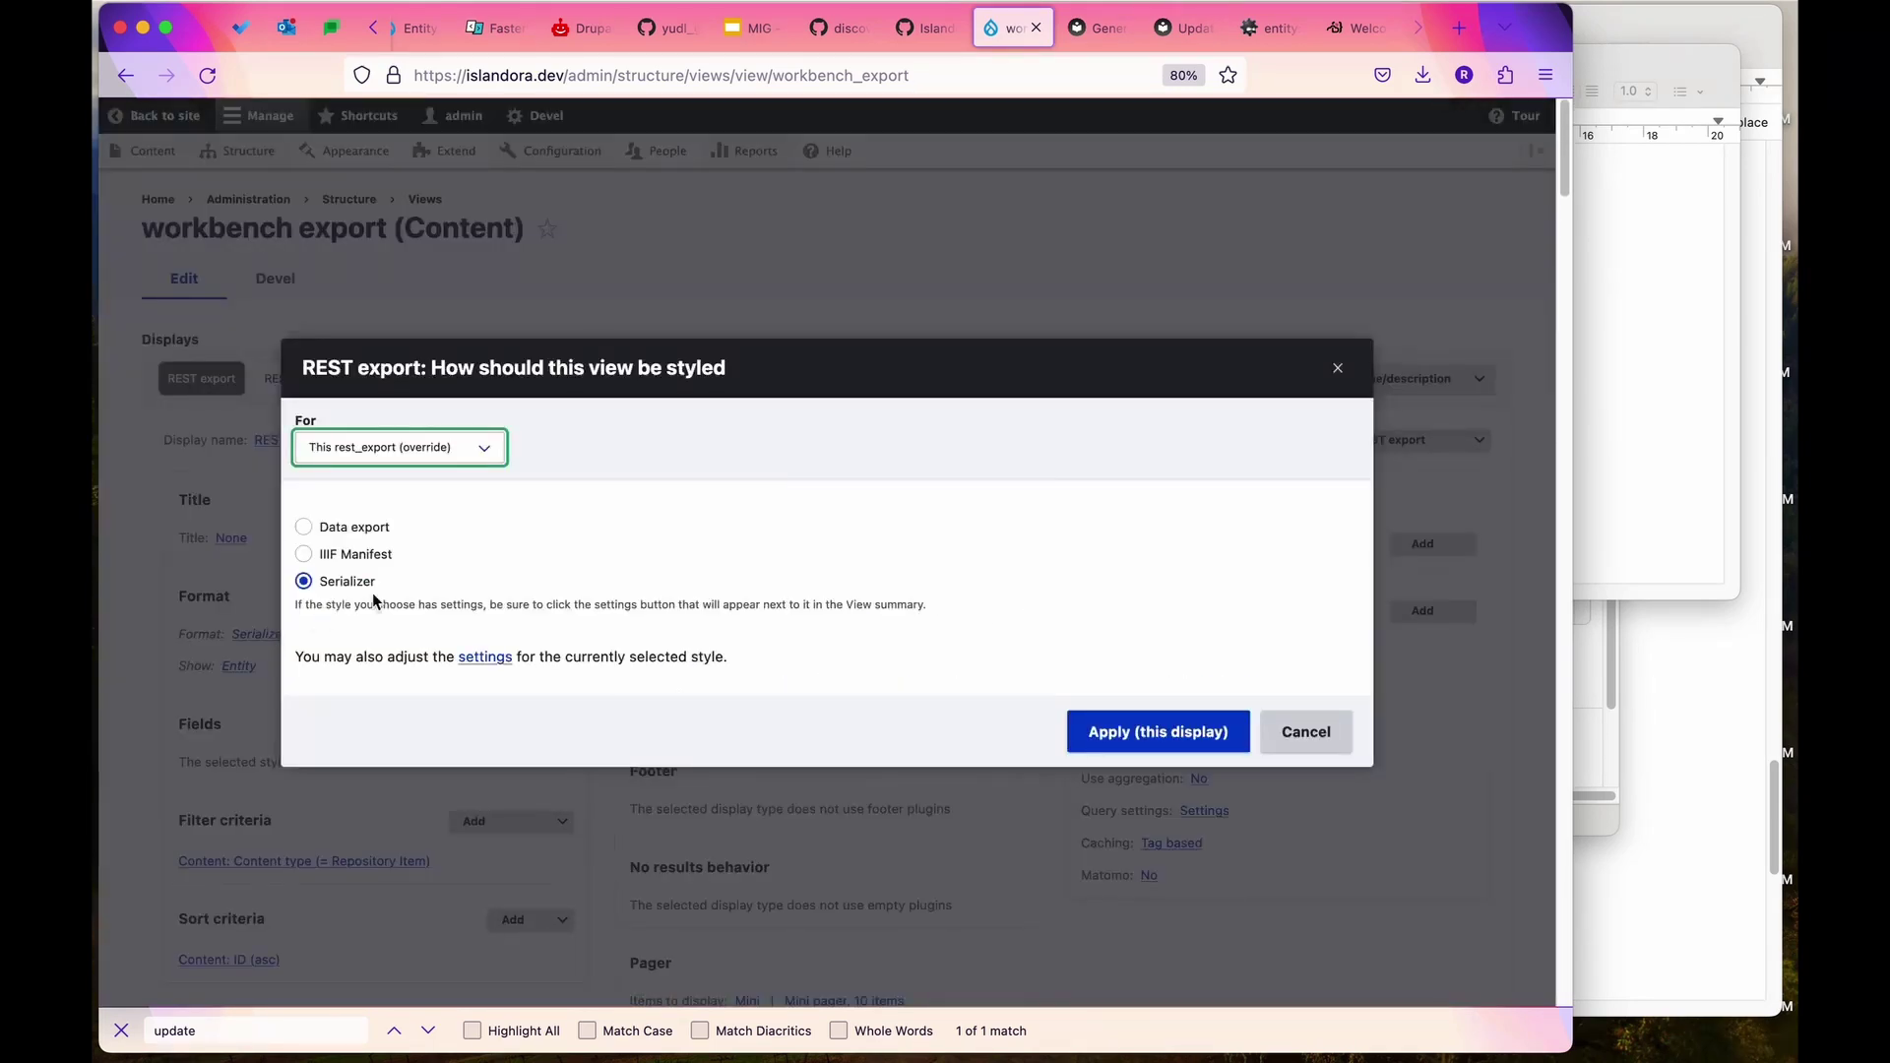
{"action": "left_click", "coordinate": [1306, 731]}
{"action": "left_click", "coordinate": [337, 633]}
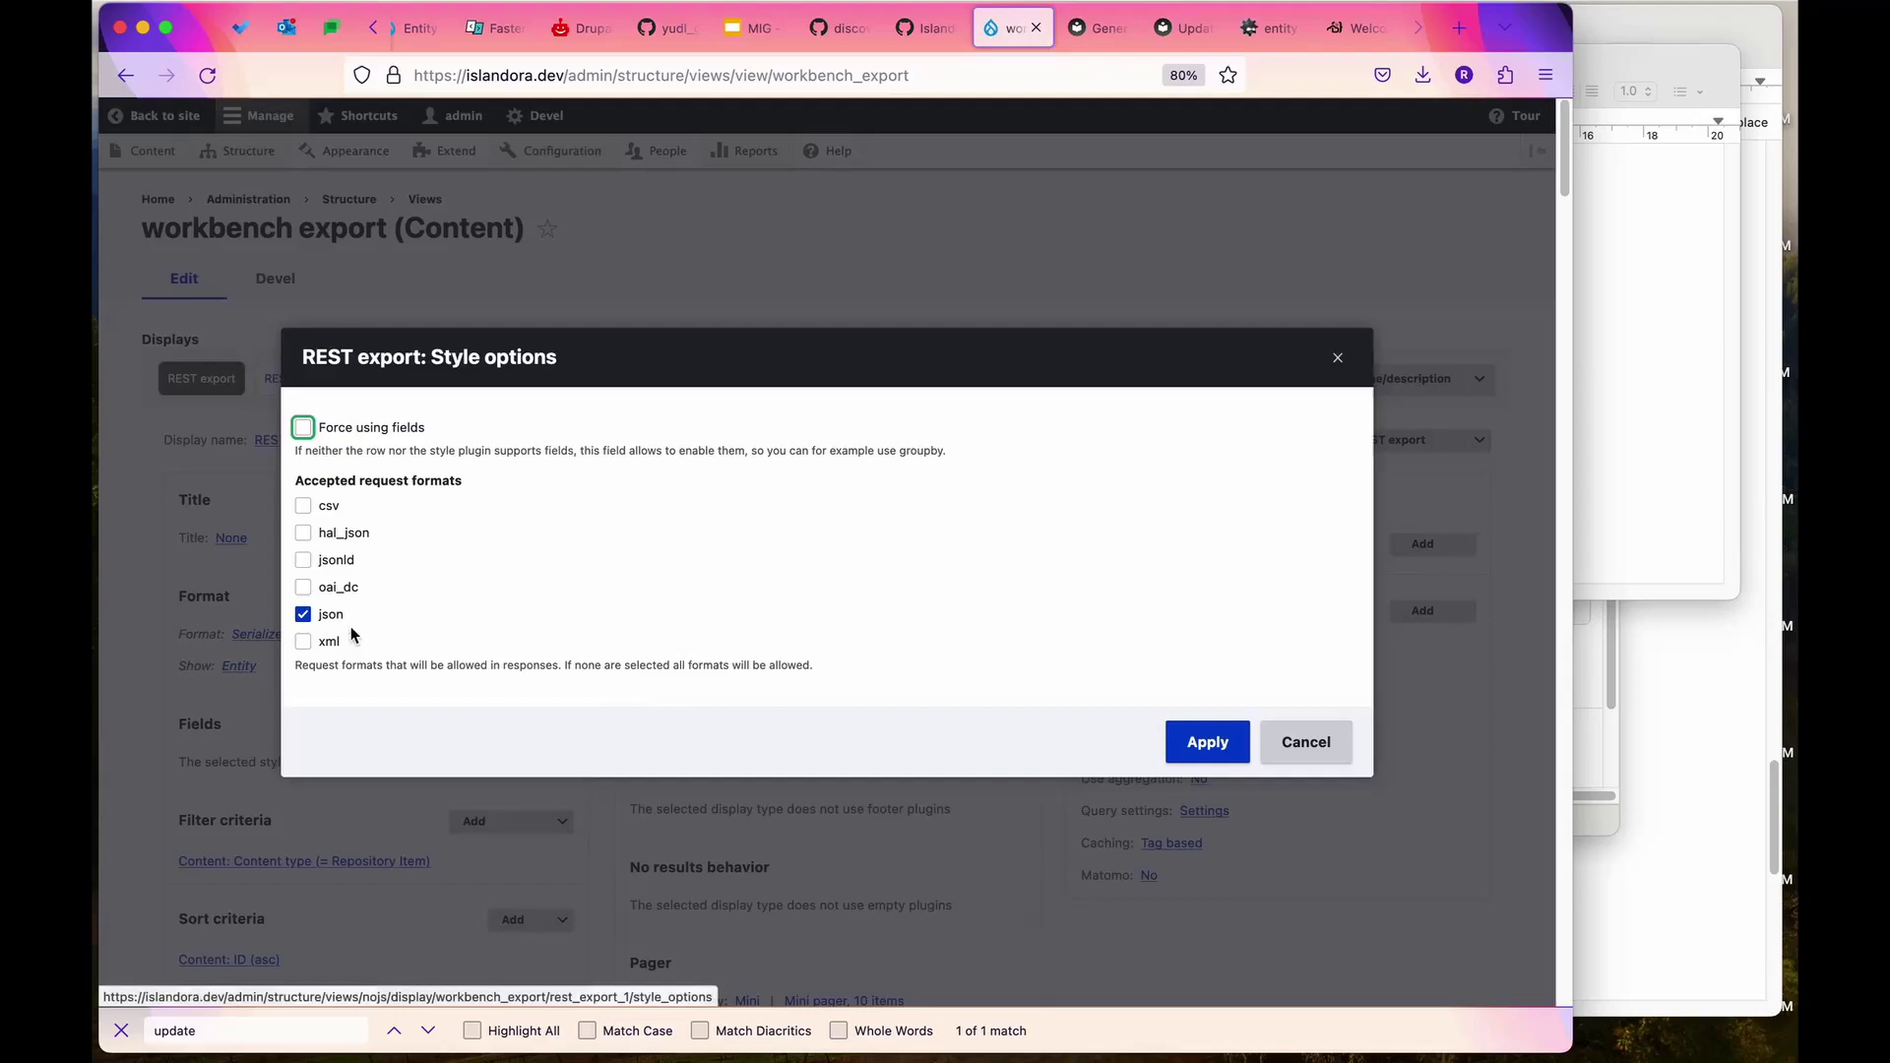
{"action": "left_click", "coordinate": [1306, 750]}
{"action": "scroll", "coordinate": [916, 719], "scroll_direction": "down", "scroll_amount": 6}
{"action": "scroll", "coordinate": [915, 719], "scroll_direction": "down", "scroll_amount": 6}
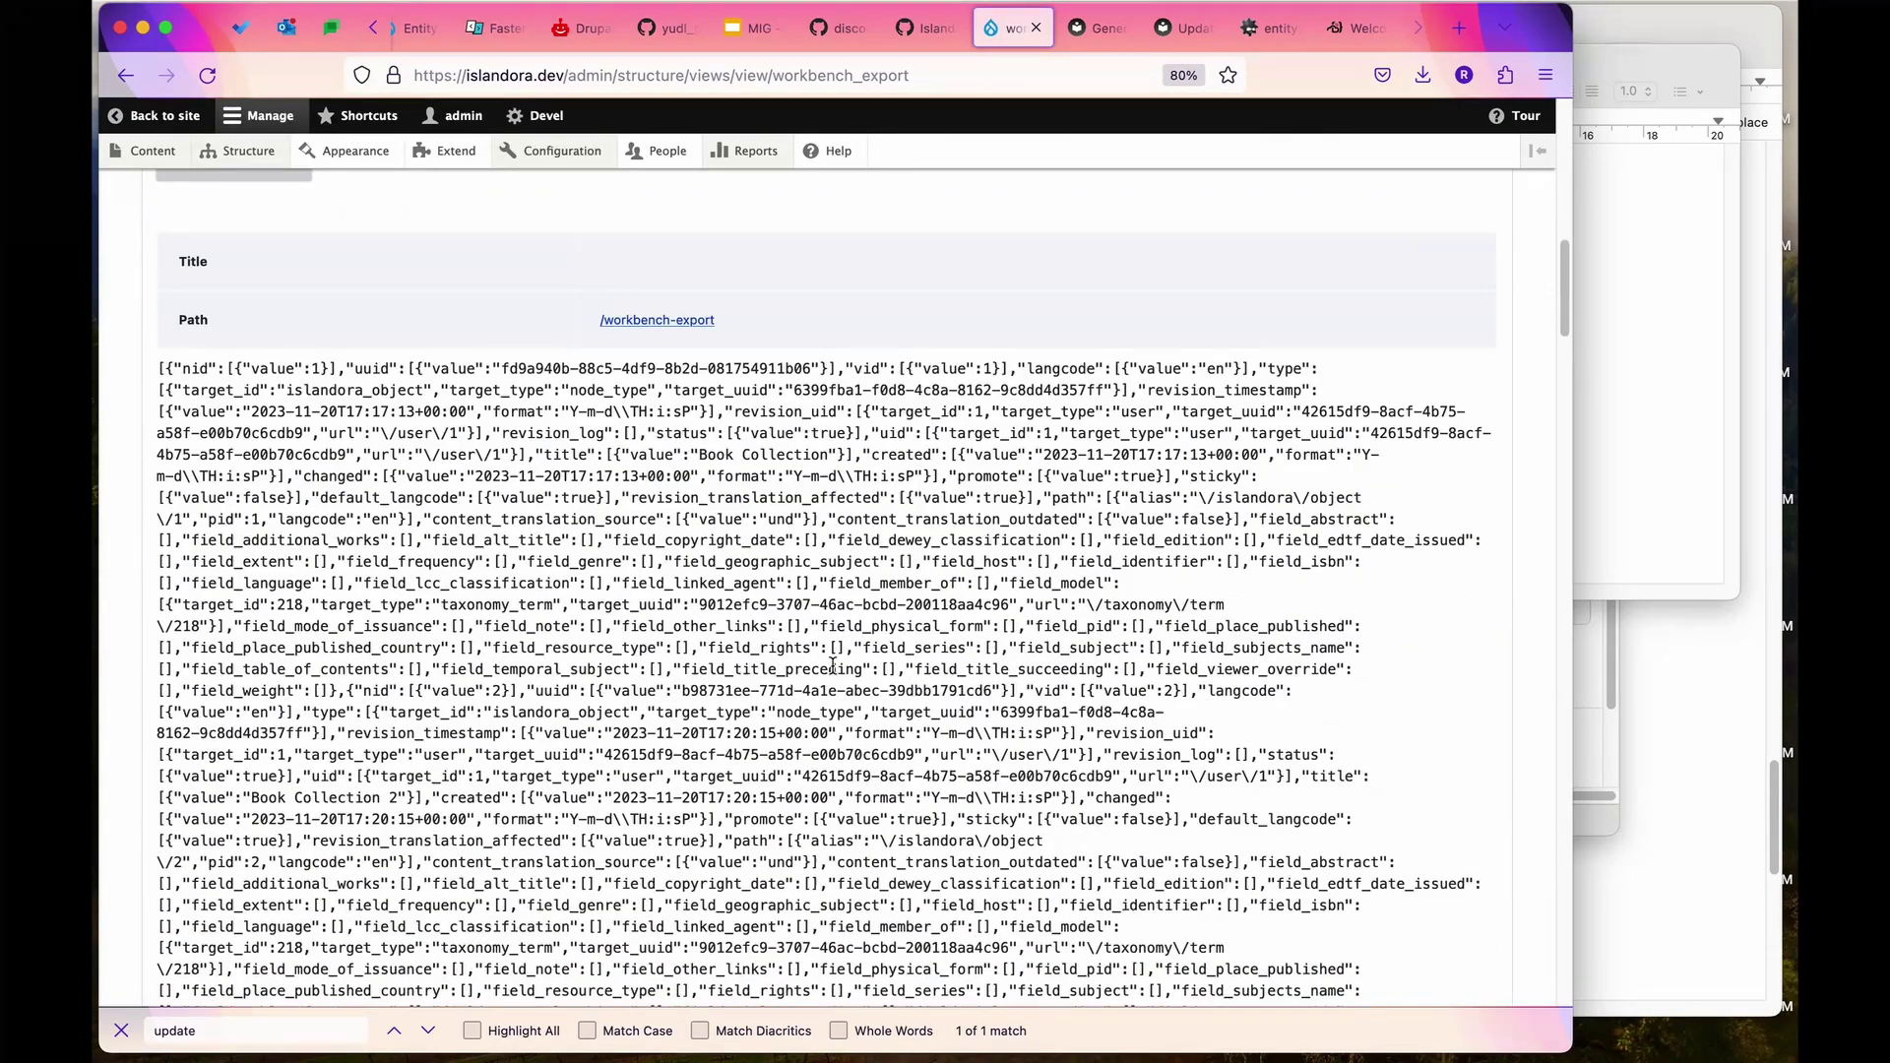
{"action": "scroll", "coordinate": [830, 659], "scroll_direction": "up", "scroll_amount": 12}
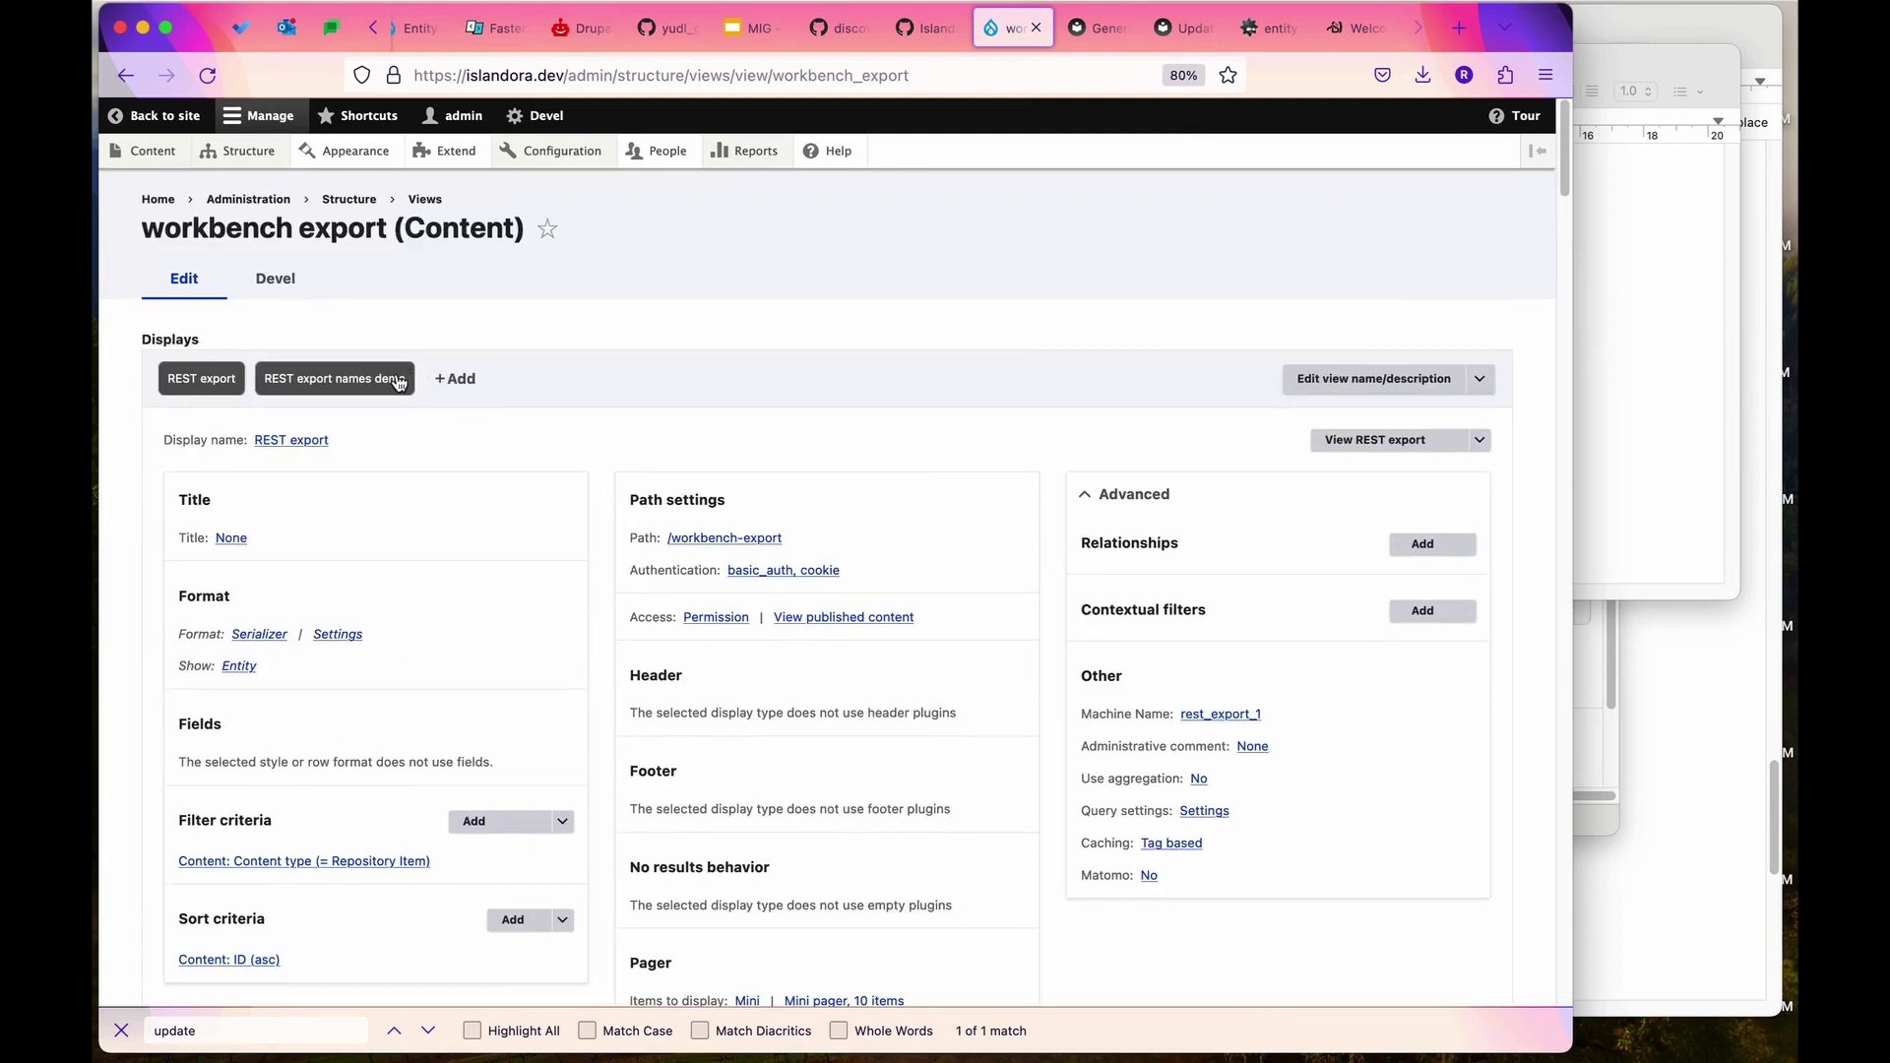
{"action": "left_click", "coordinate": [448, 381]}
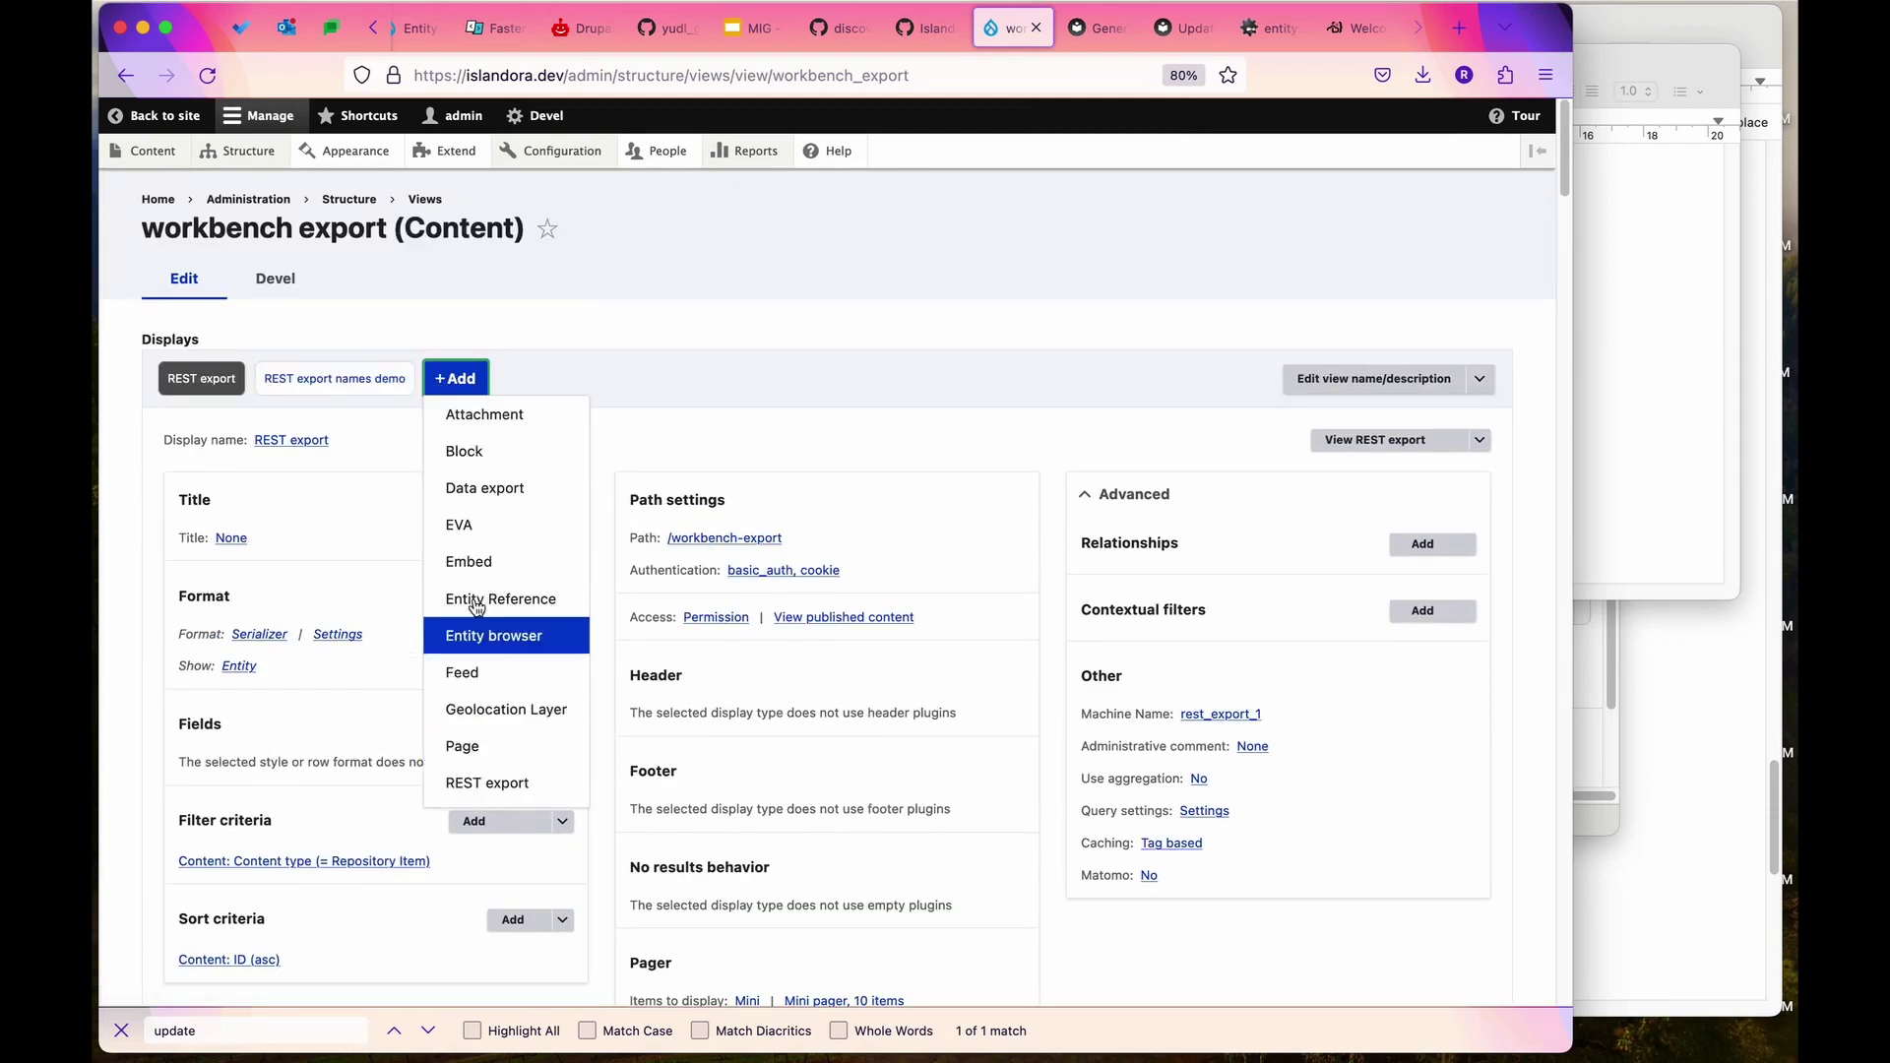
{"action": "left_click", "coordinate": [356, 384]}
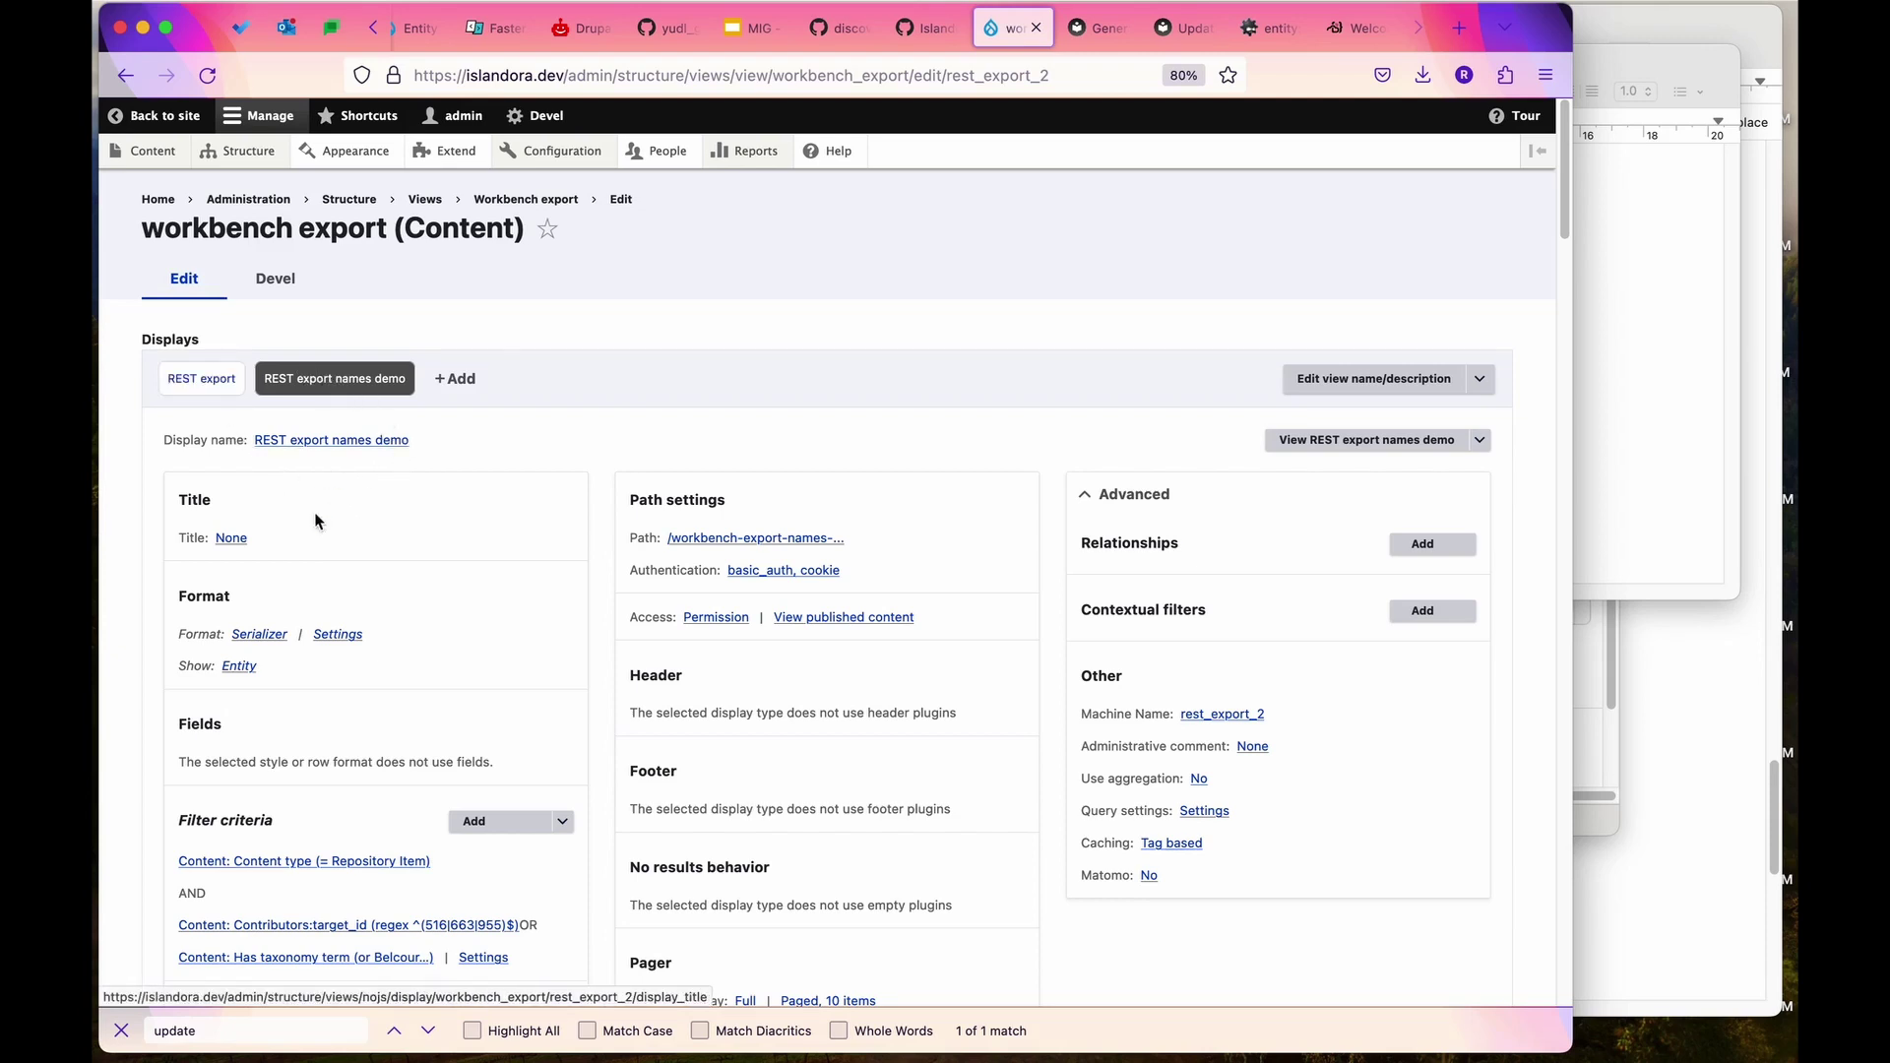
Review the Generating CSV Files docs, then show the names demo display's format settings.
{"action": "left_click", "coordinate": [1100, 38]}
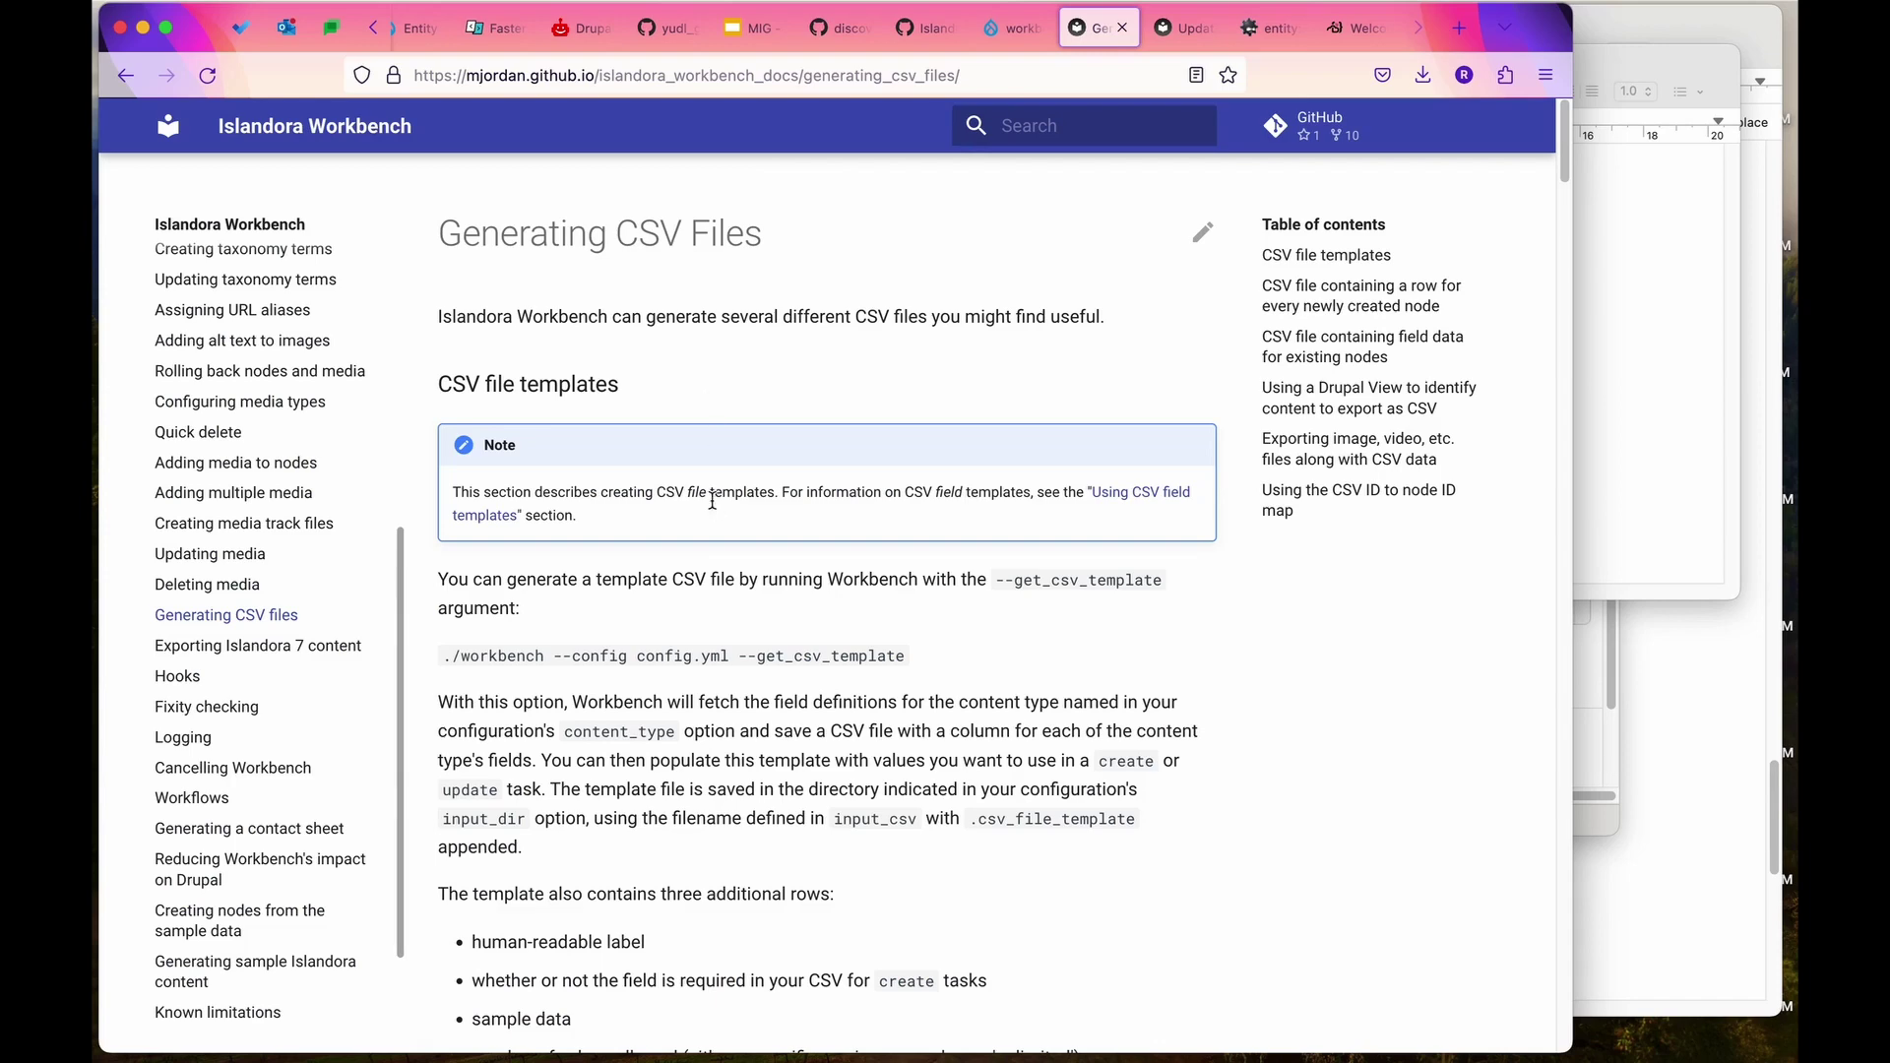
{"action": "scroll", "coordinate": [711, 500], "scroll_direction": "down", "scroll_amount": 3}
{"action": "scroll", "coordinate": [711, 500], "scroll_direction": "up", "scroll_amount": 2}
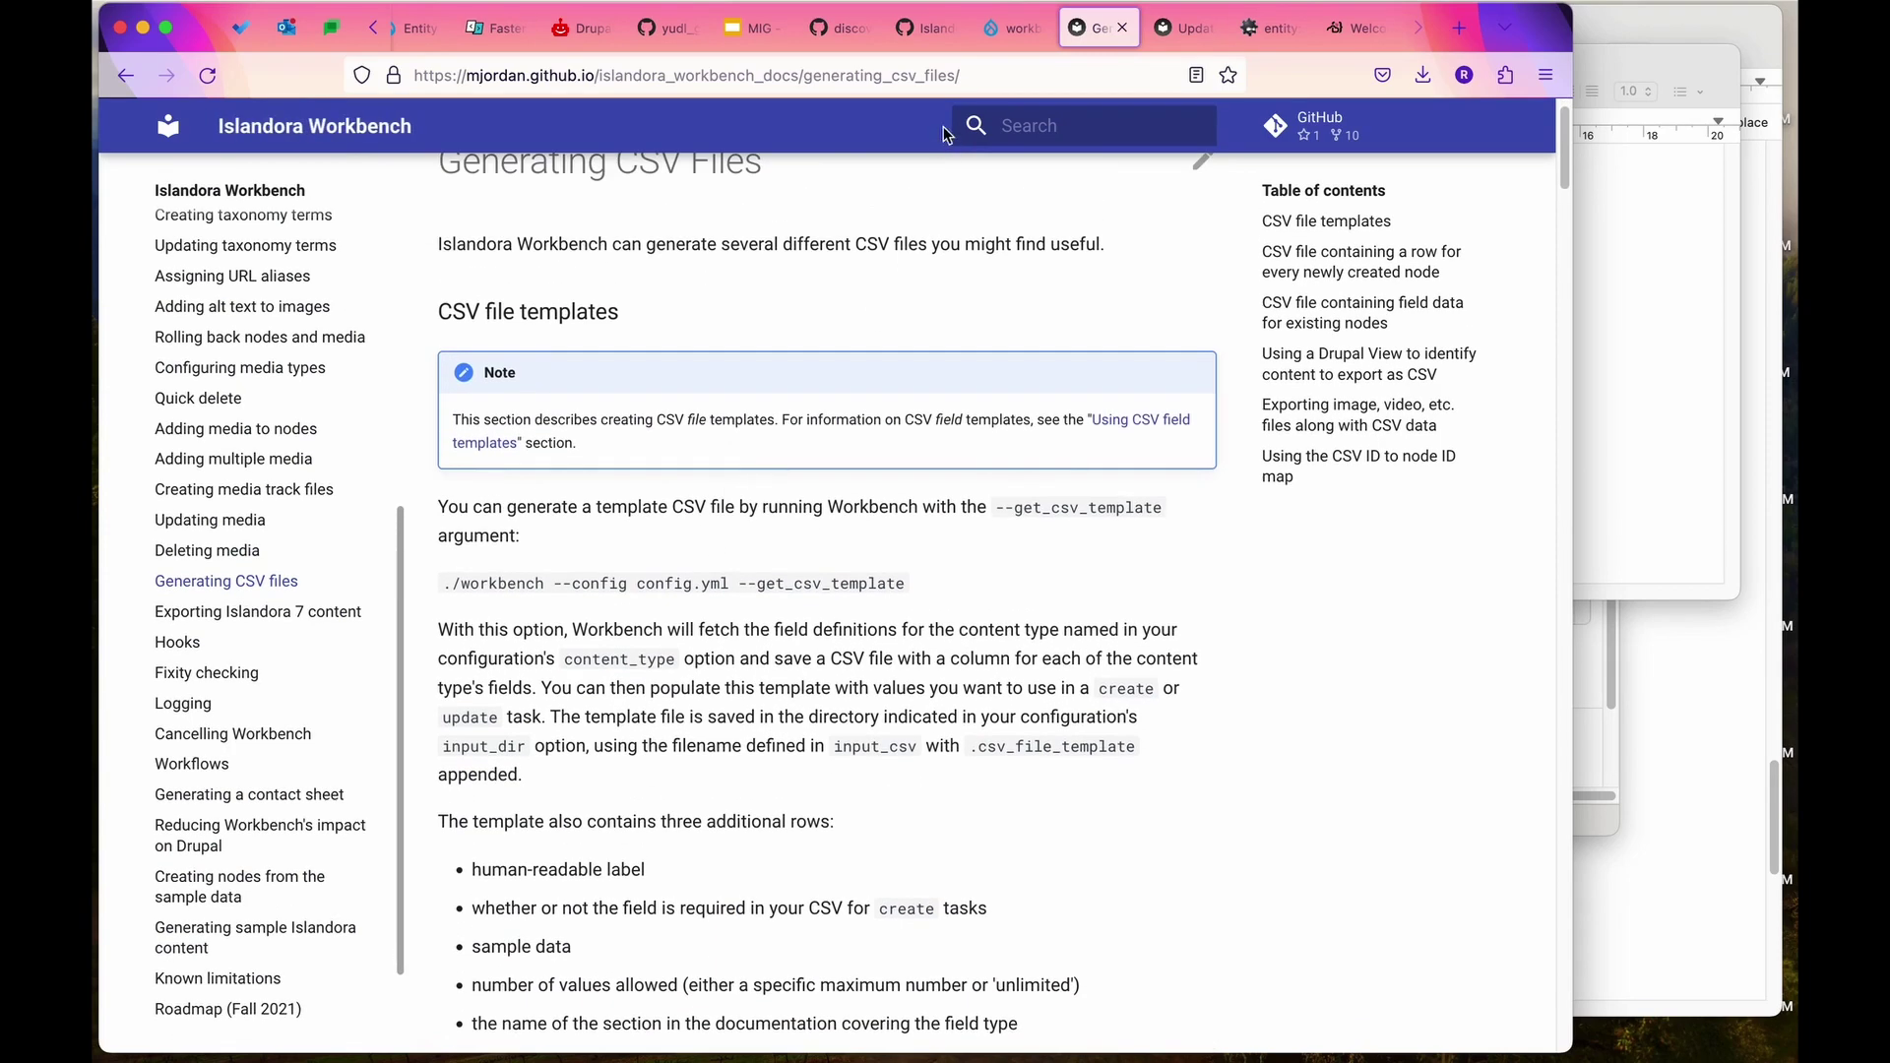
{"action": "left_click", "coordinate": [1013, 28]}
{"action": "left_click", "coordinate": [338, 634]}
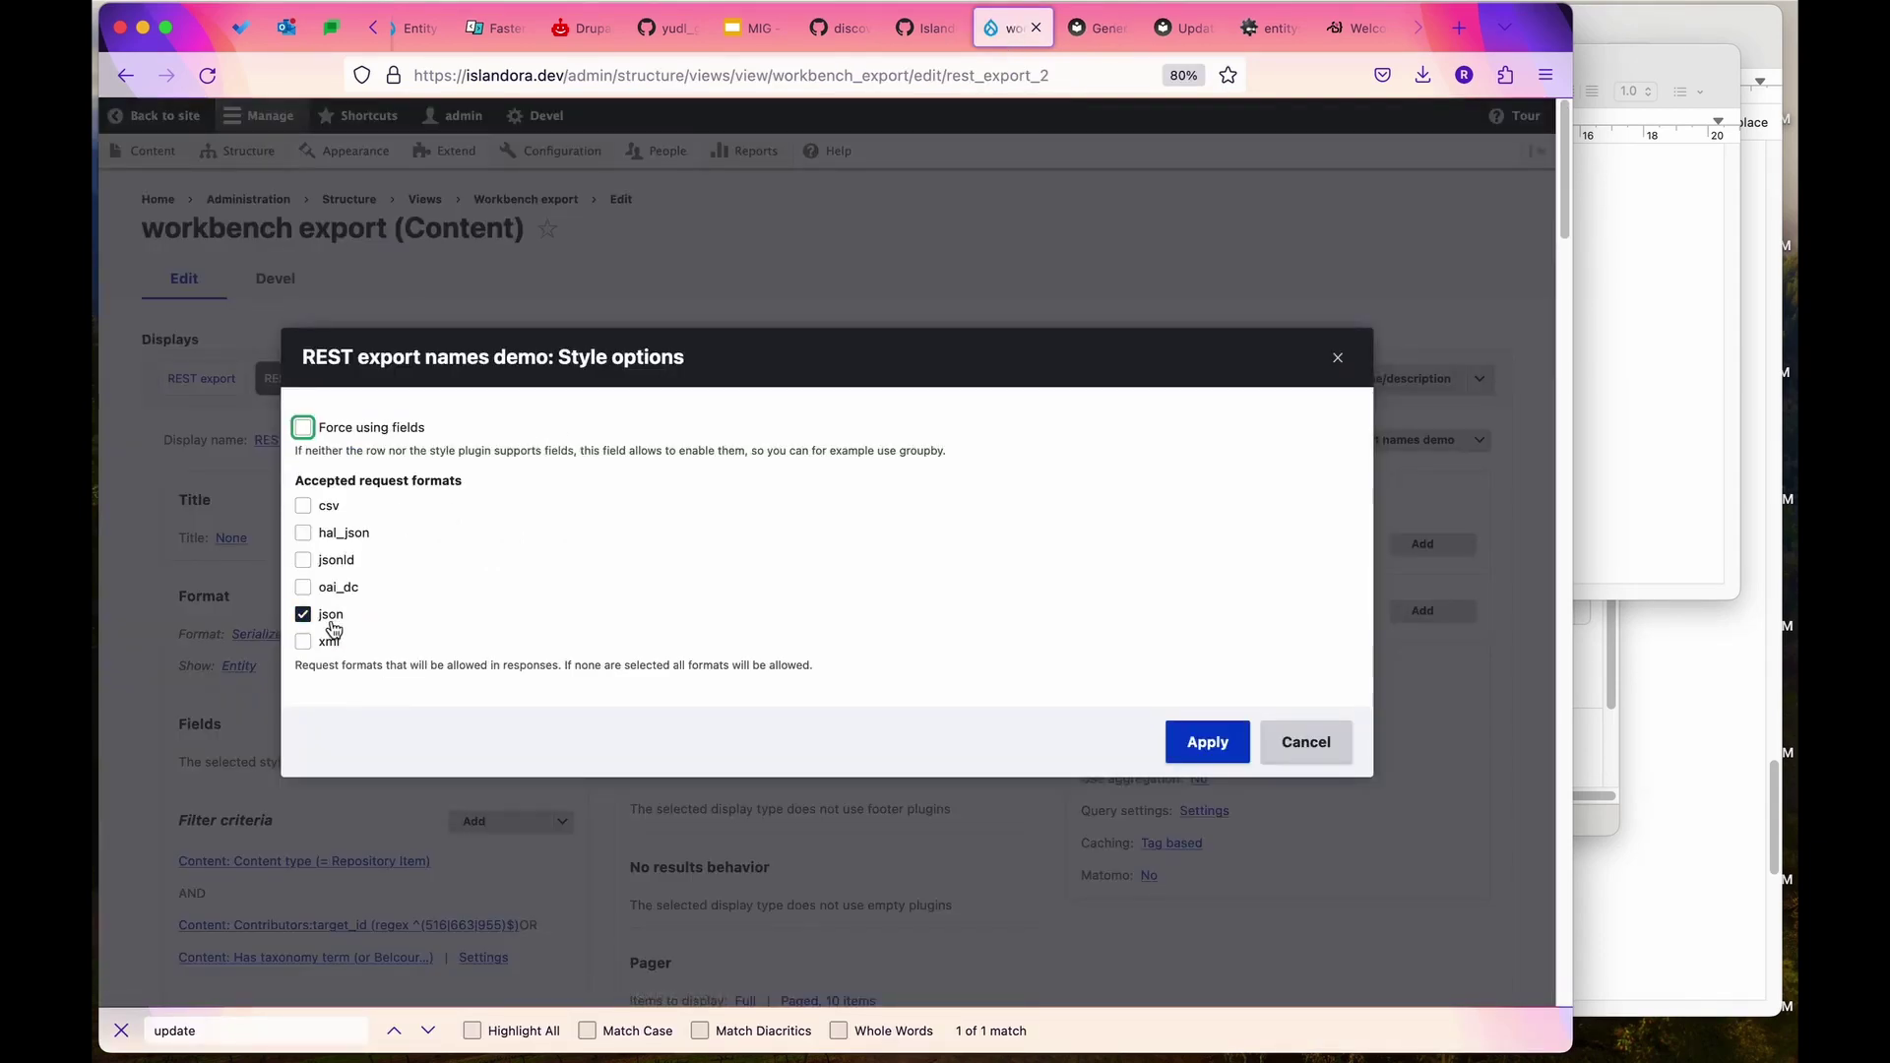
Leave the style options unchanged and keep path workbench-export-names-demo and basic_auth plus cookie authentication.
{"action": "left_click", "coordinate": [1288, 746]}
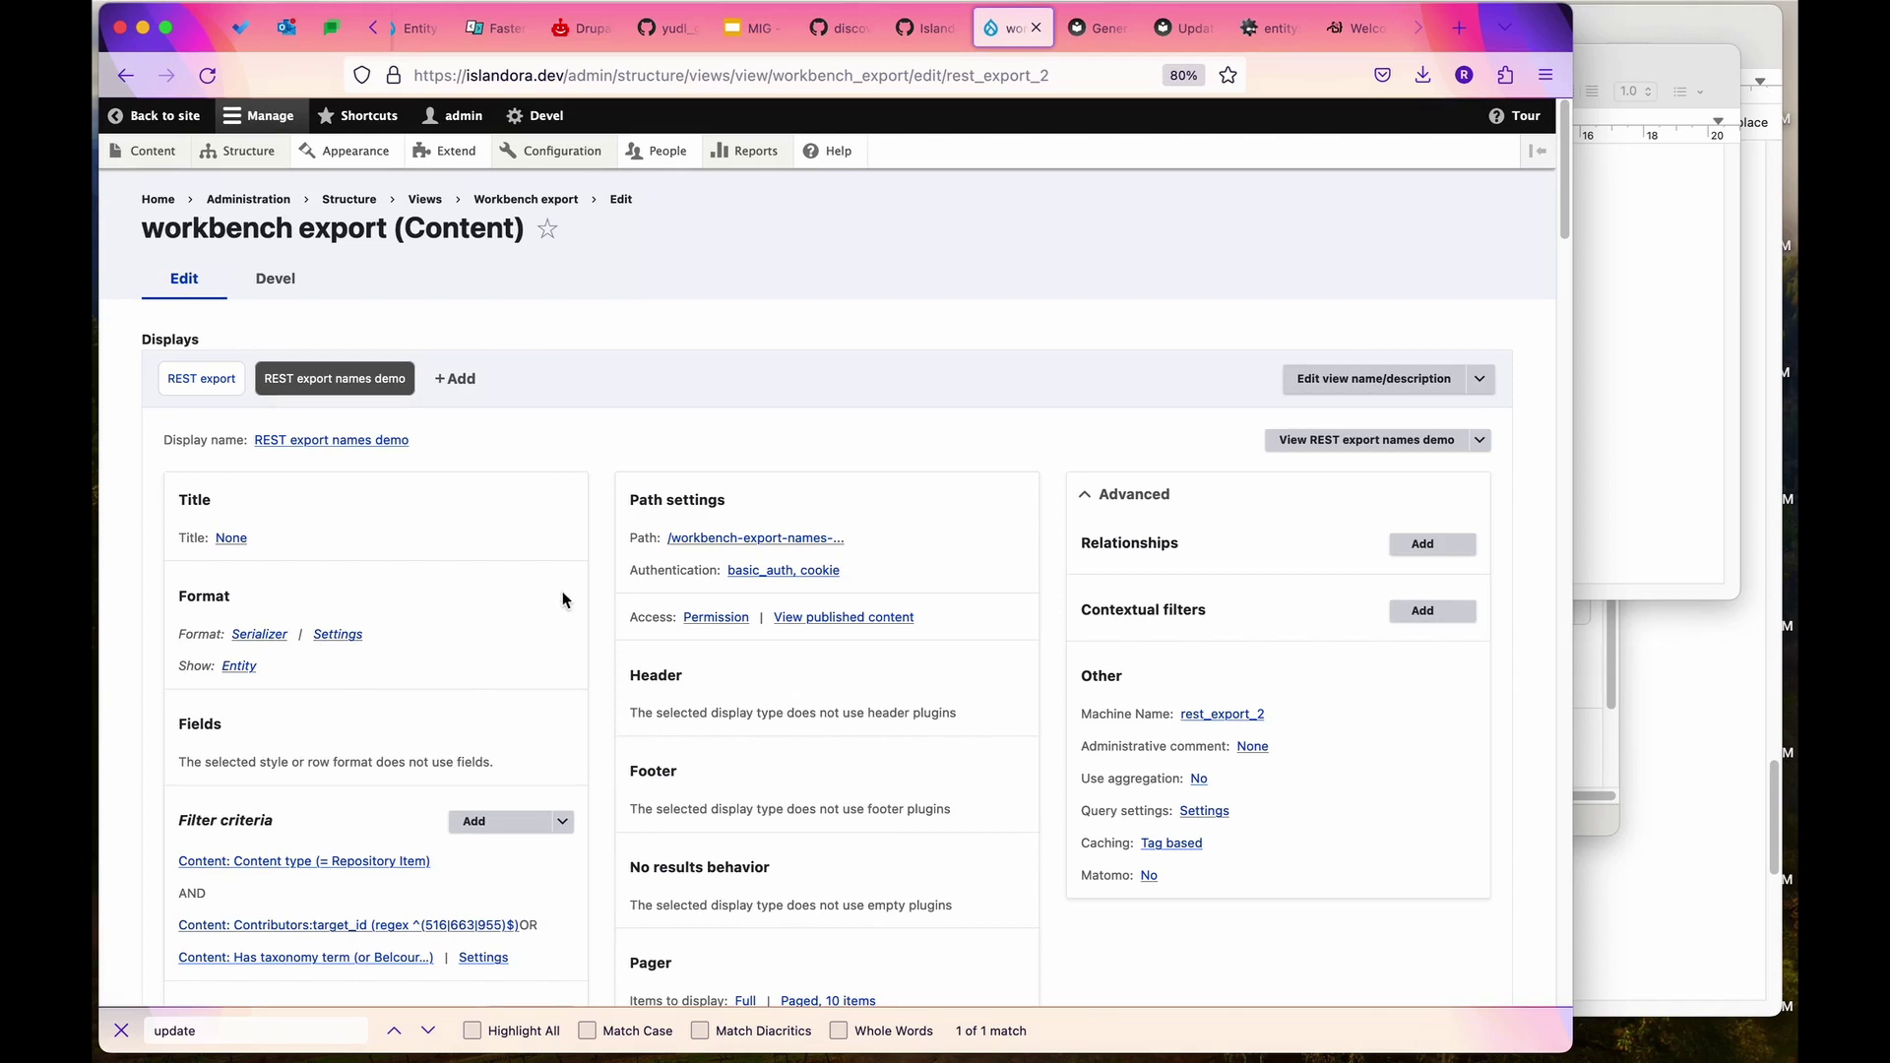
{"action": "left_click", "coordinate": [783, 540]}
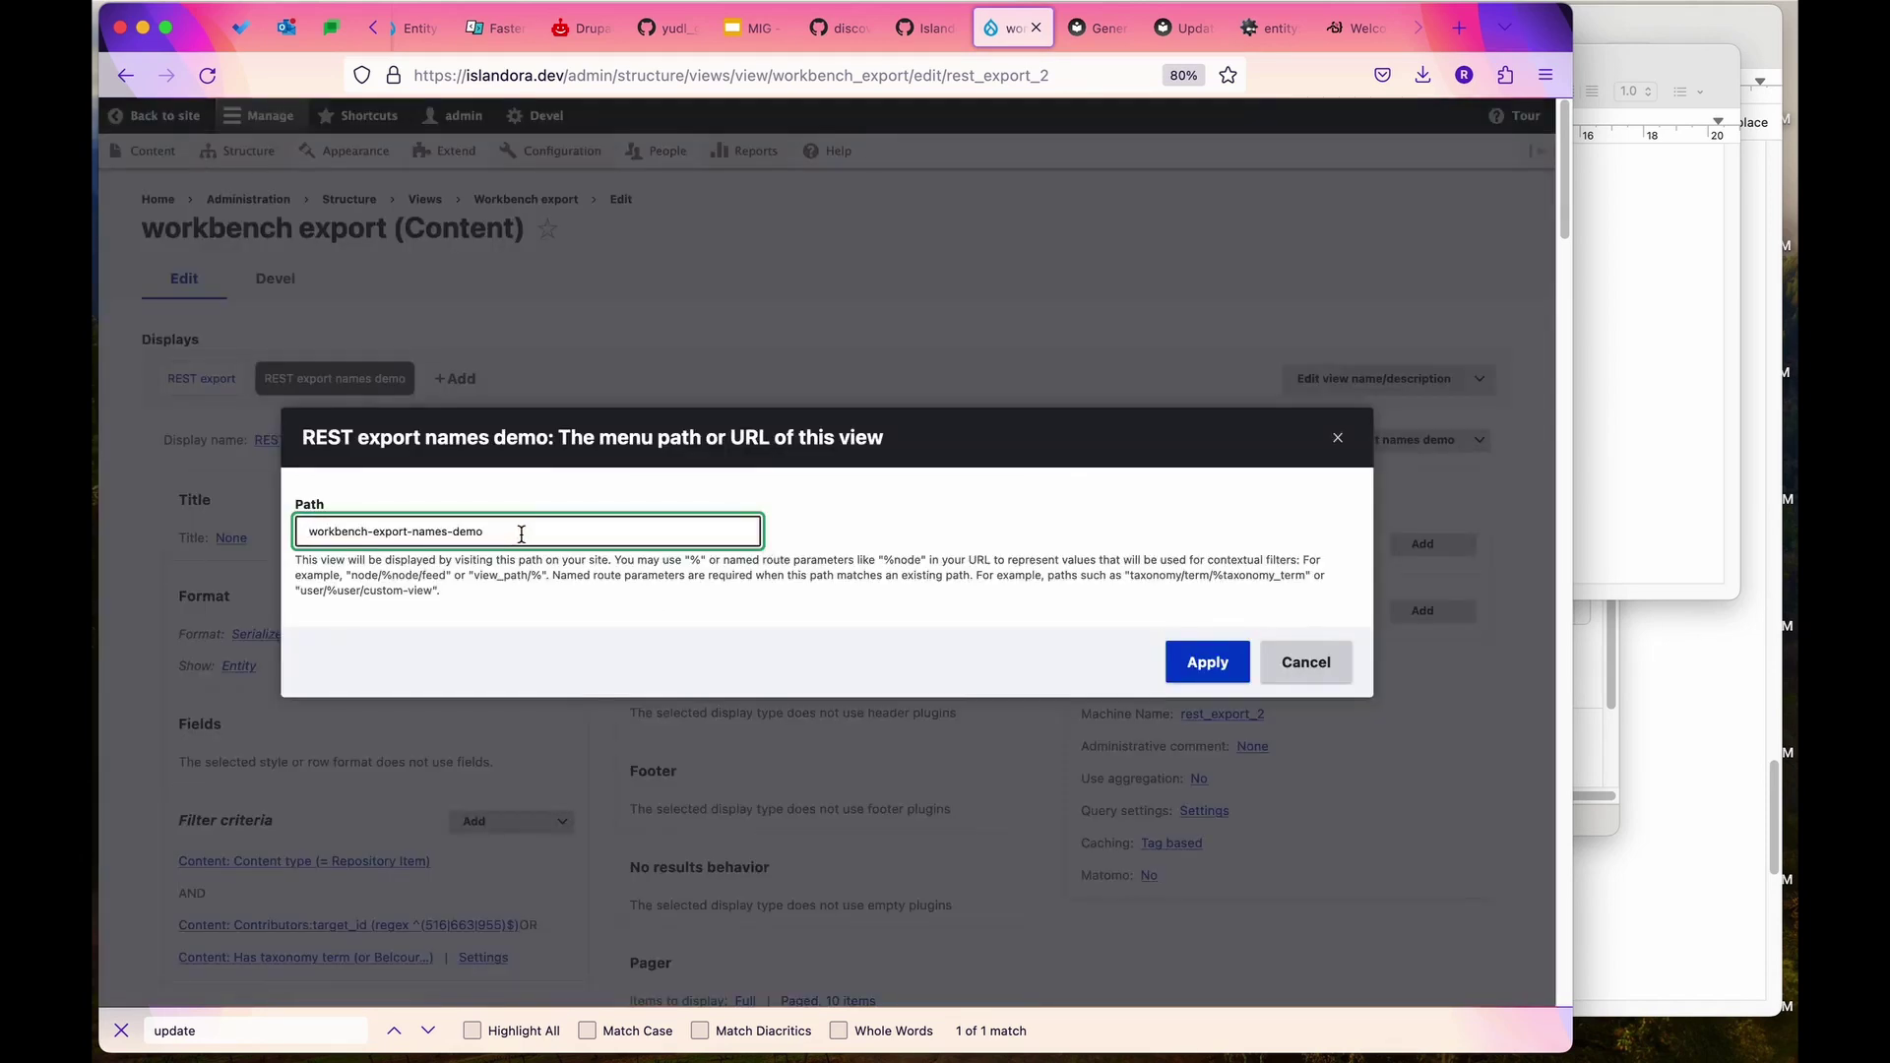
{"action": "left_click", "coordinate": [1223, 663]}
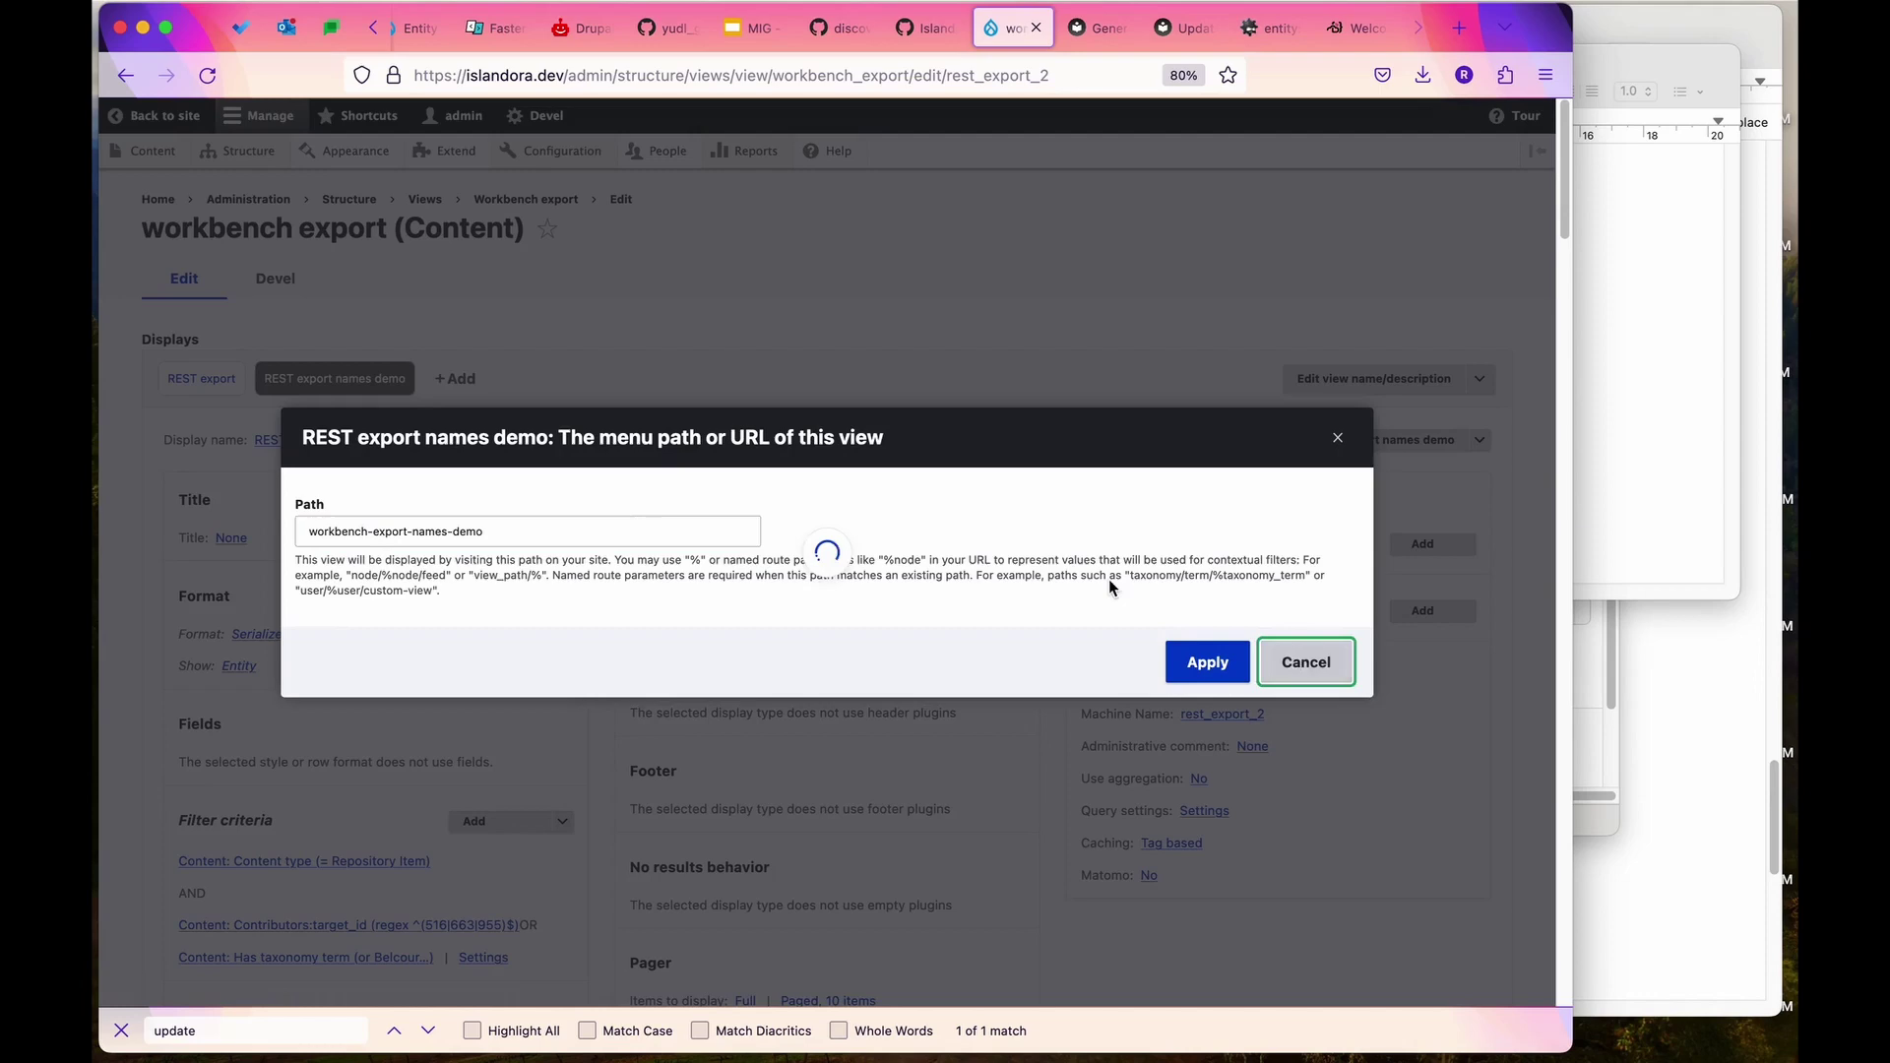
{"action": "left_click", "coordinate": [833, 569]}
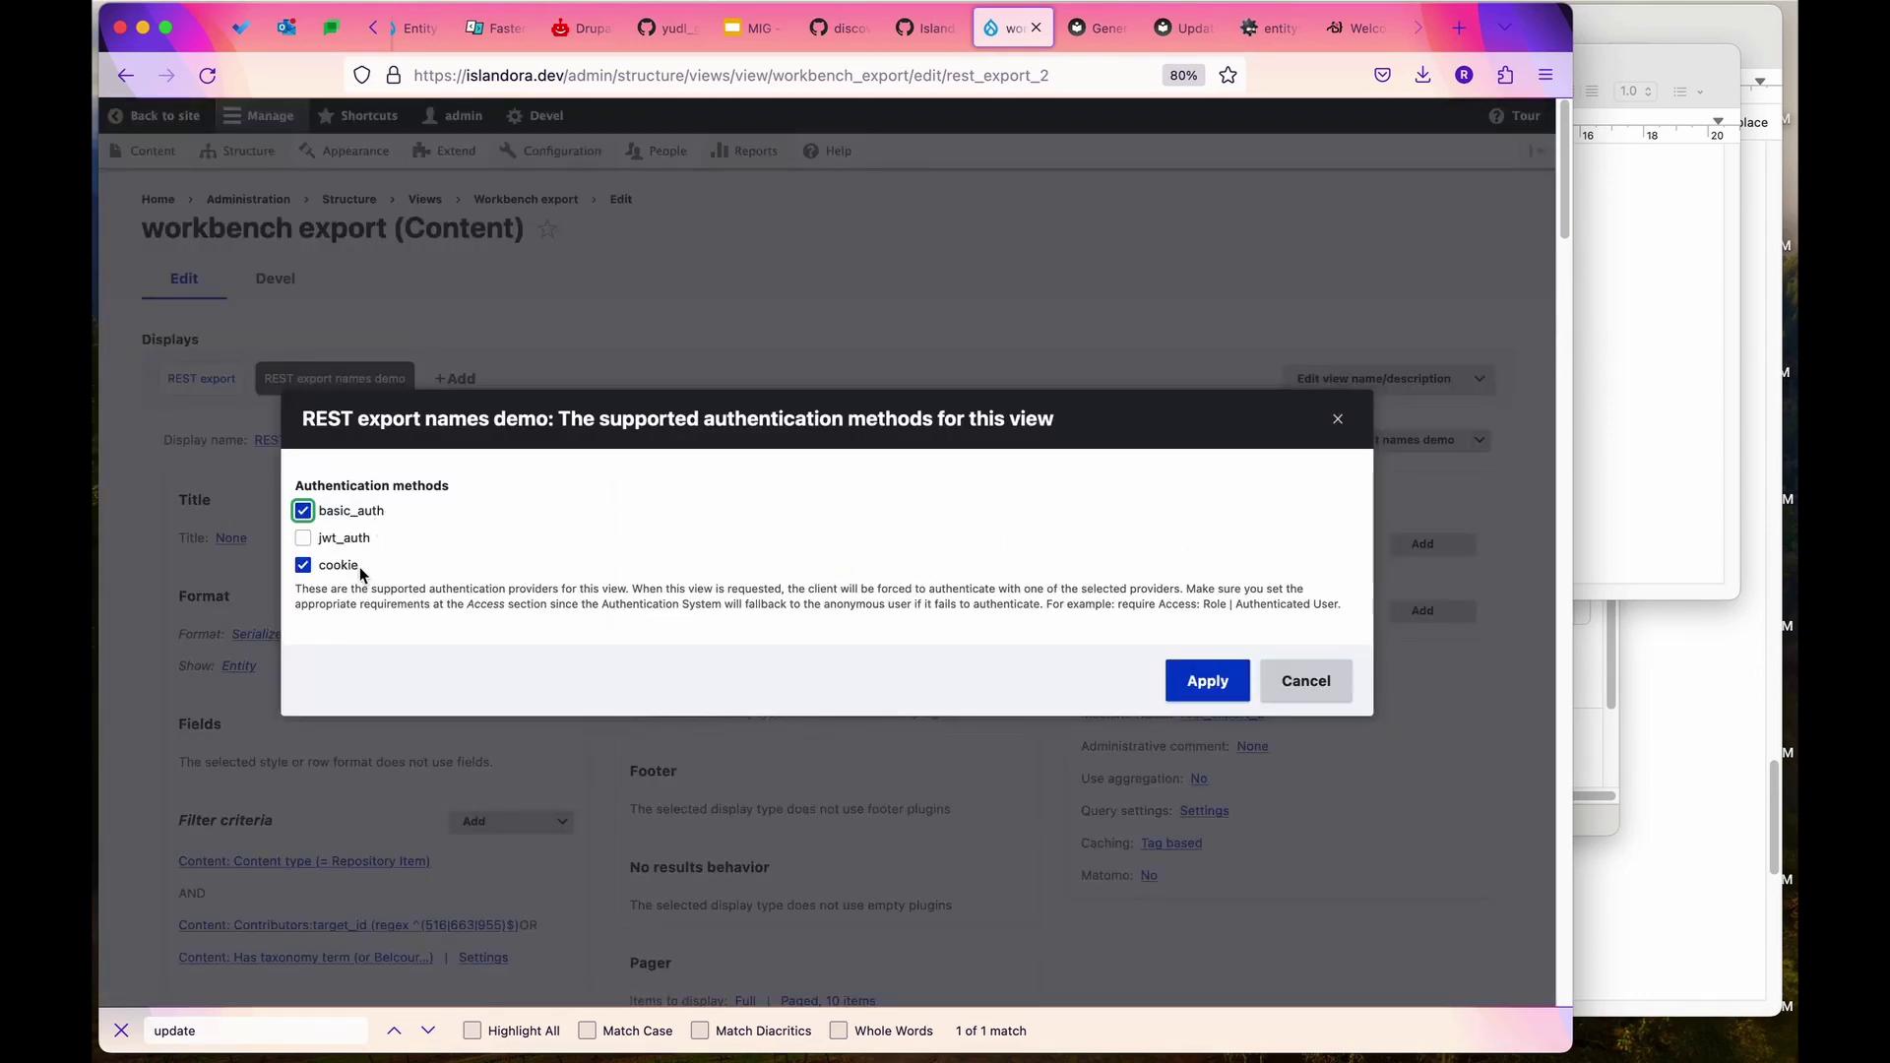
{"action": "left_click", "coordinate": [1228, 692]}
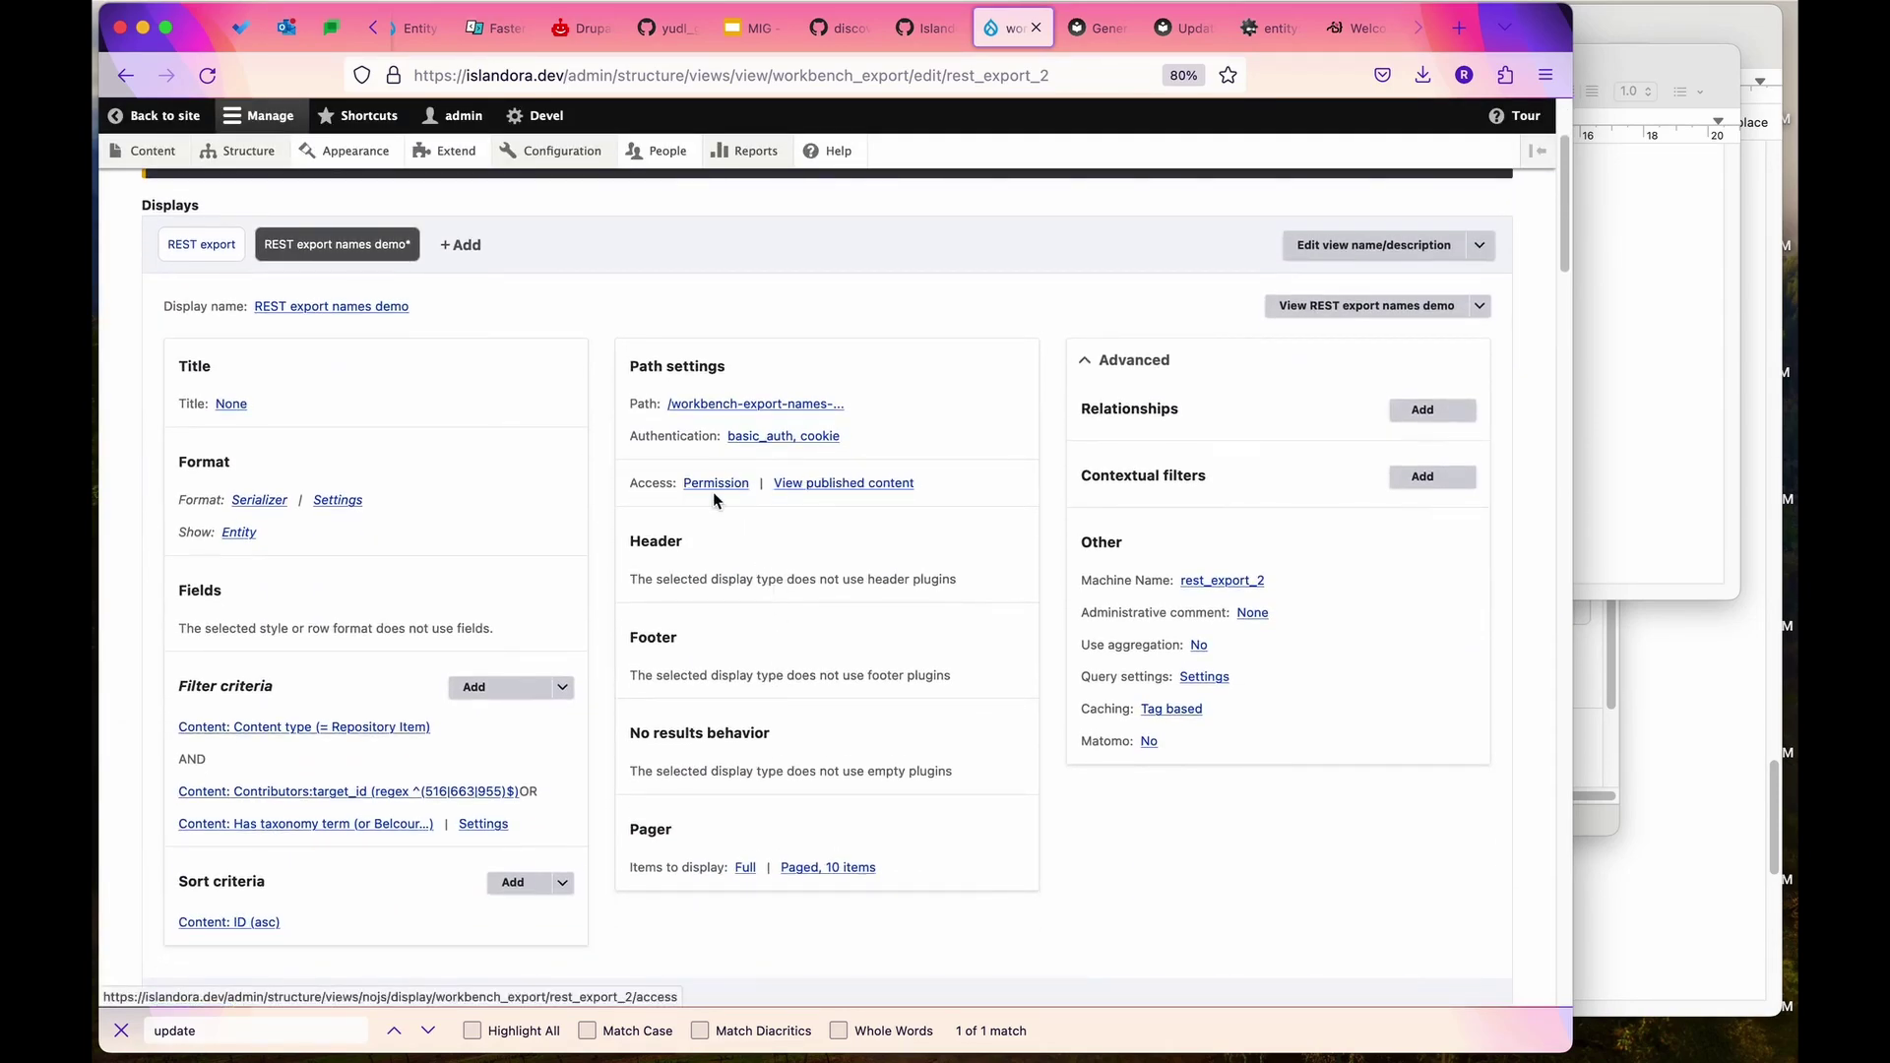
{"action": "scroll", "coordinate": [799, 624], "scroll_direction": "down", "scroll_amount": 1}
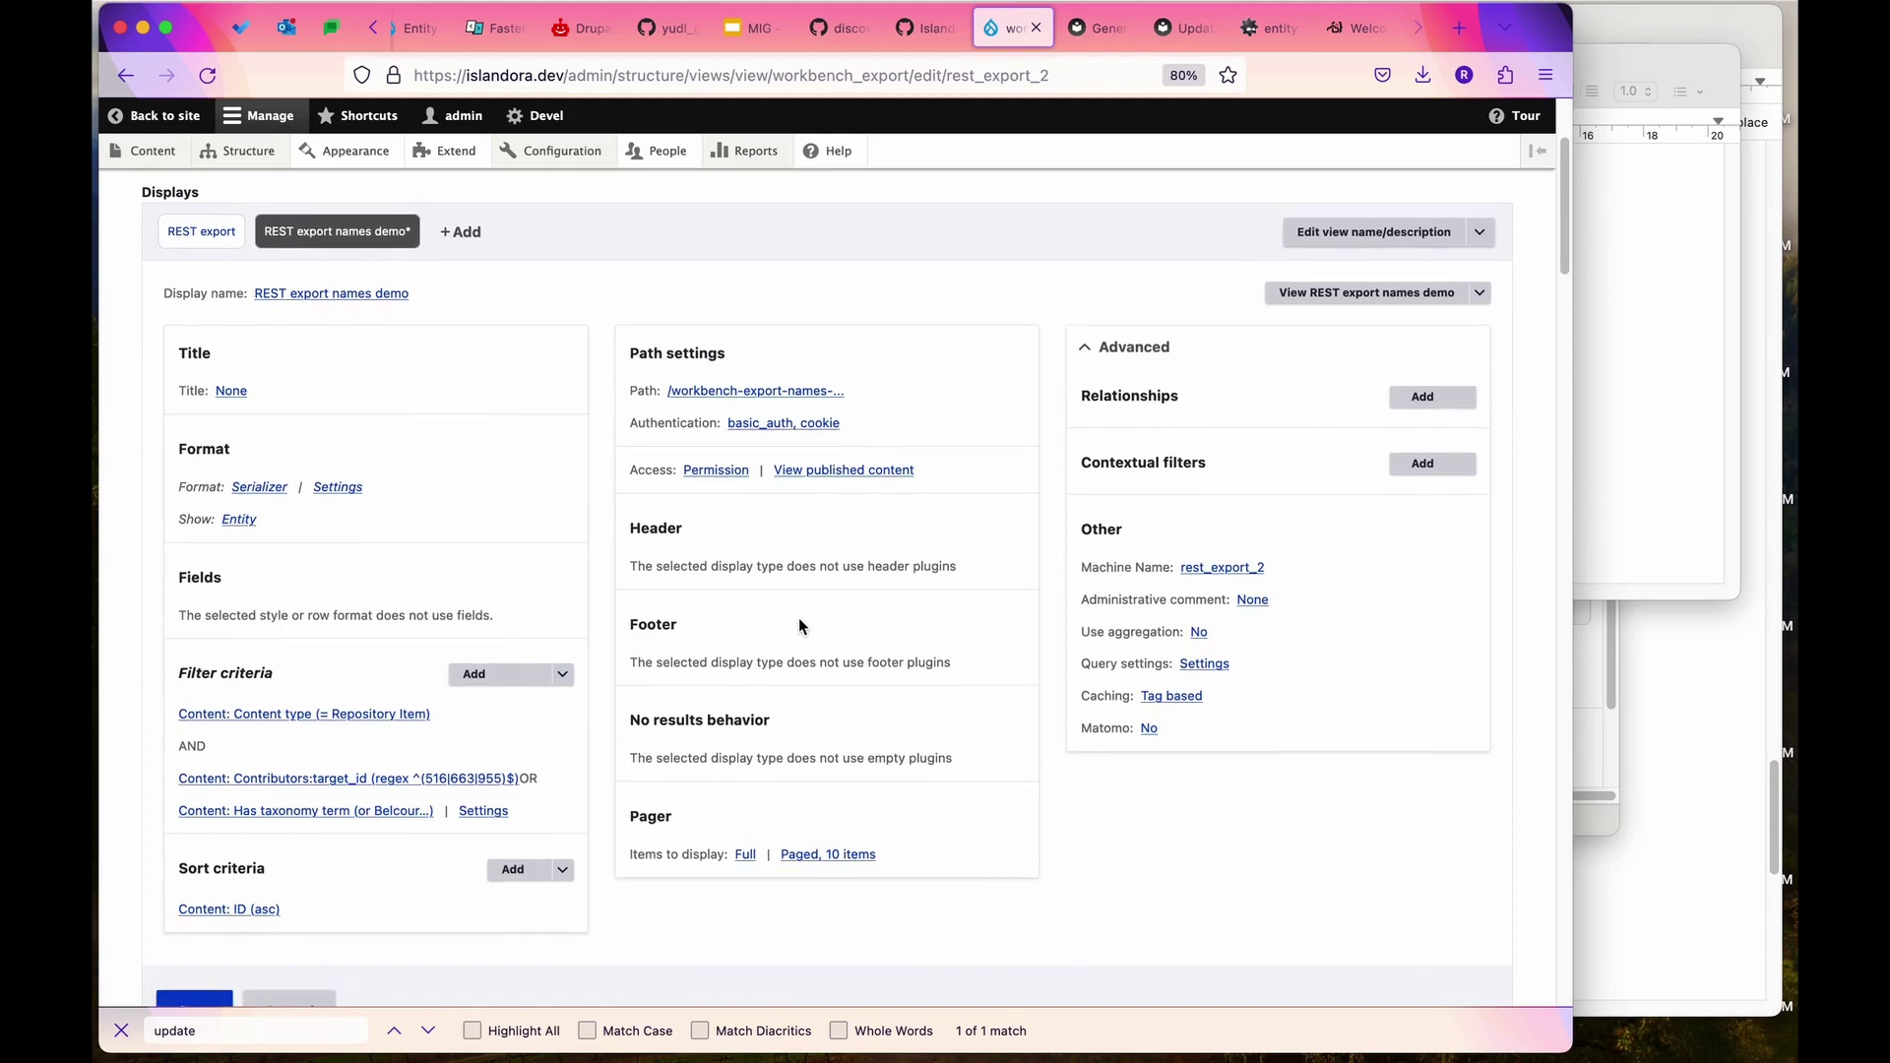
Scroll through the names demo view's edit page to review its filter criteria.
{"action": "scroll", "coordinate": [799, 626], "scroll_direction": "down", "scroll_amount": 3}
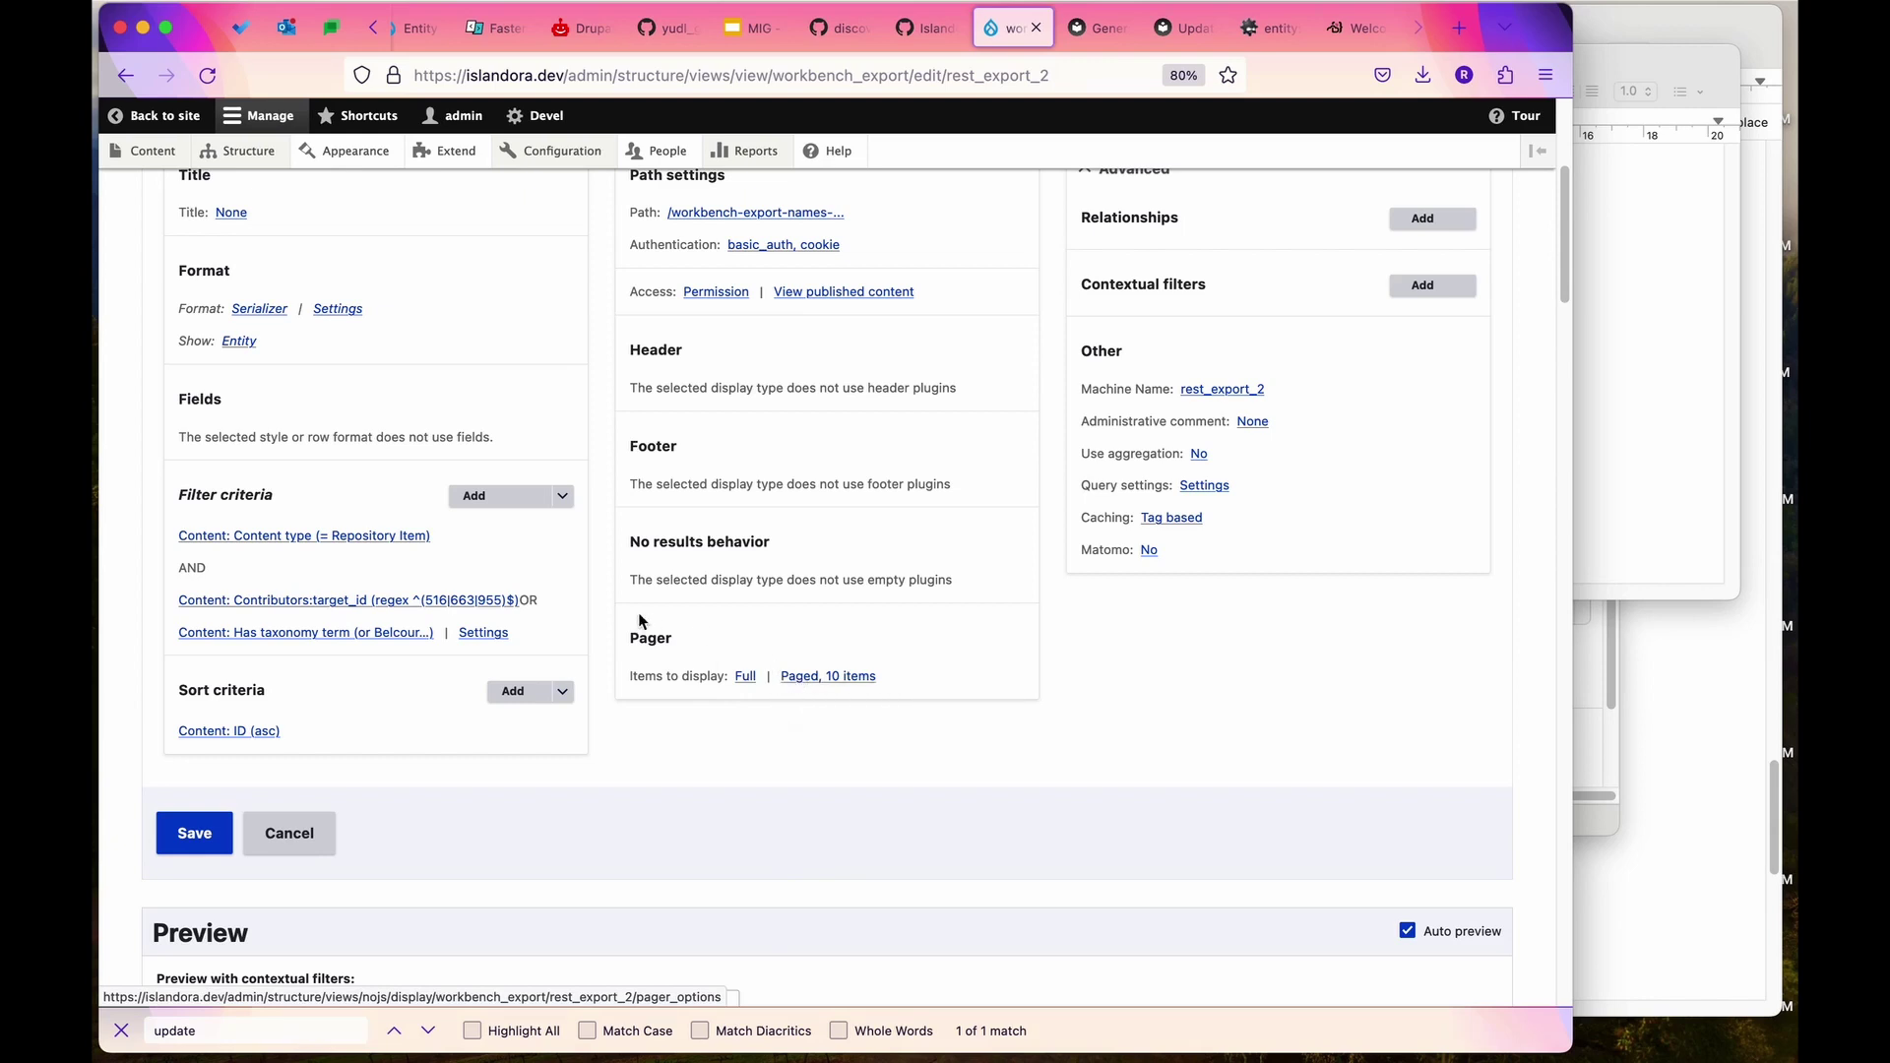
{"action": "scroll", "coordinate": [607, 595], "scroll_direction": "up", "scroll_amount": 5}
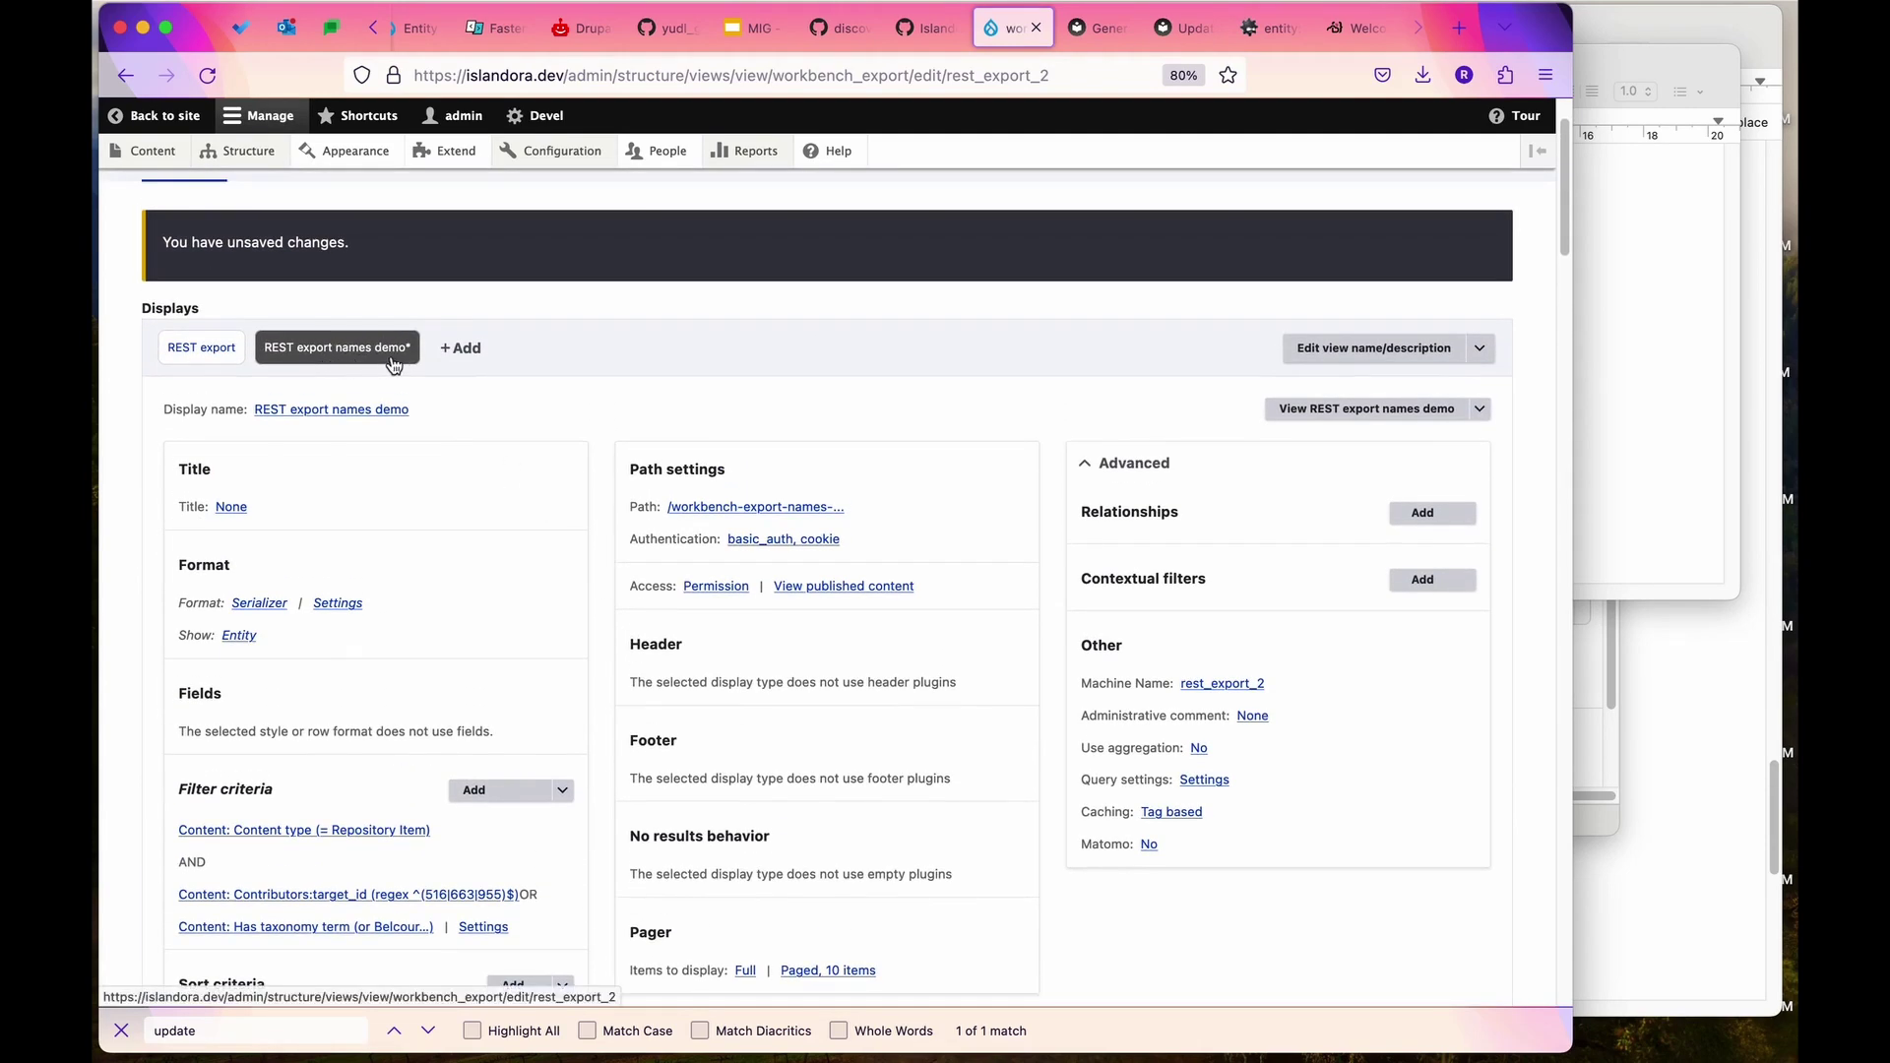
{"action": "scroll", "coordinate": [596, 543], "scroll_direction": "down", "scroll_amount": 4}
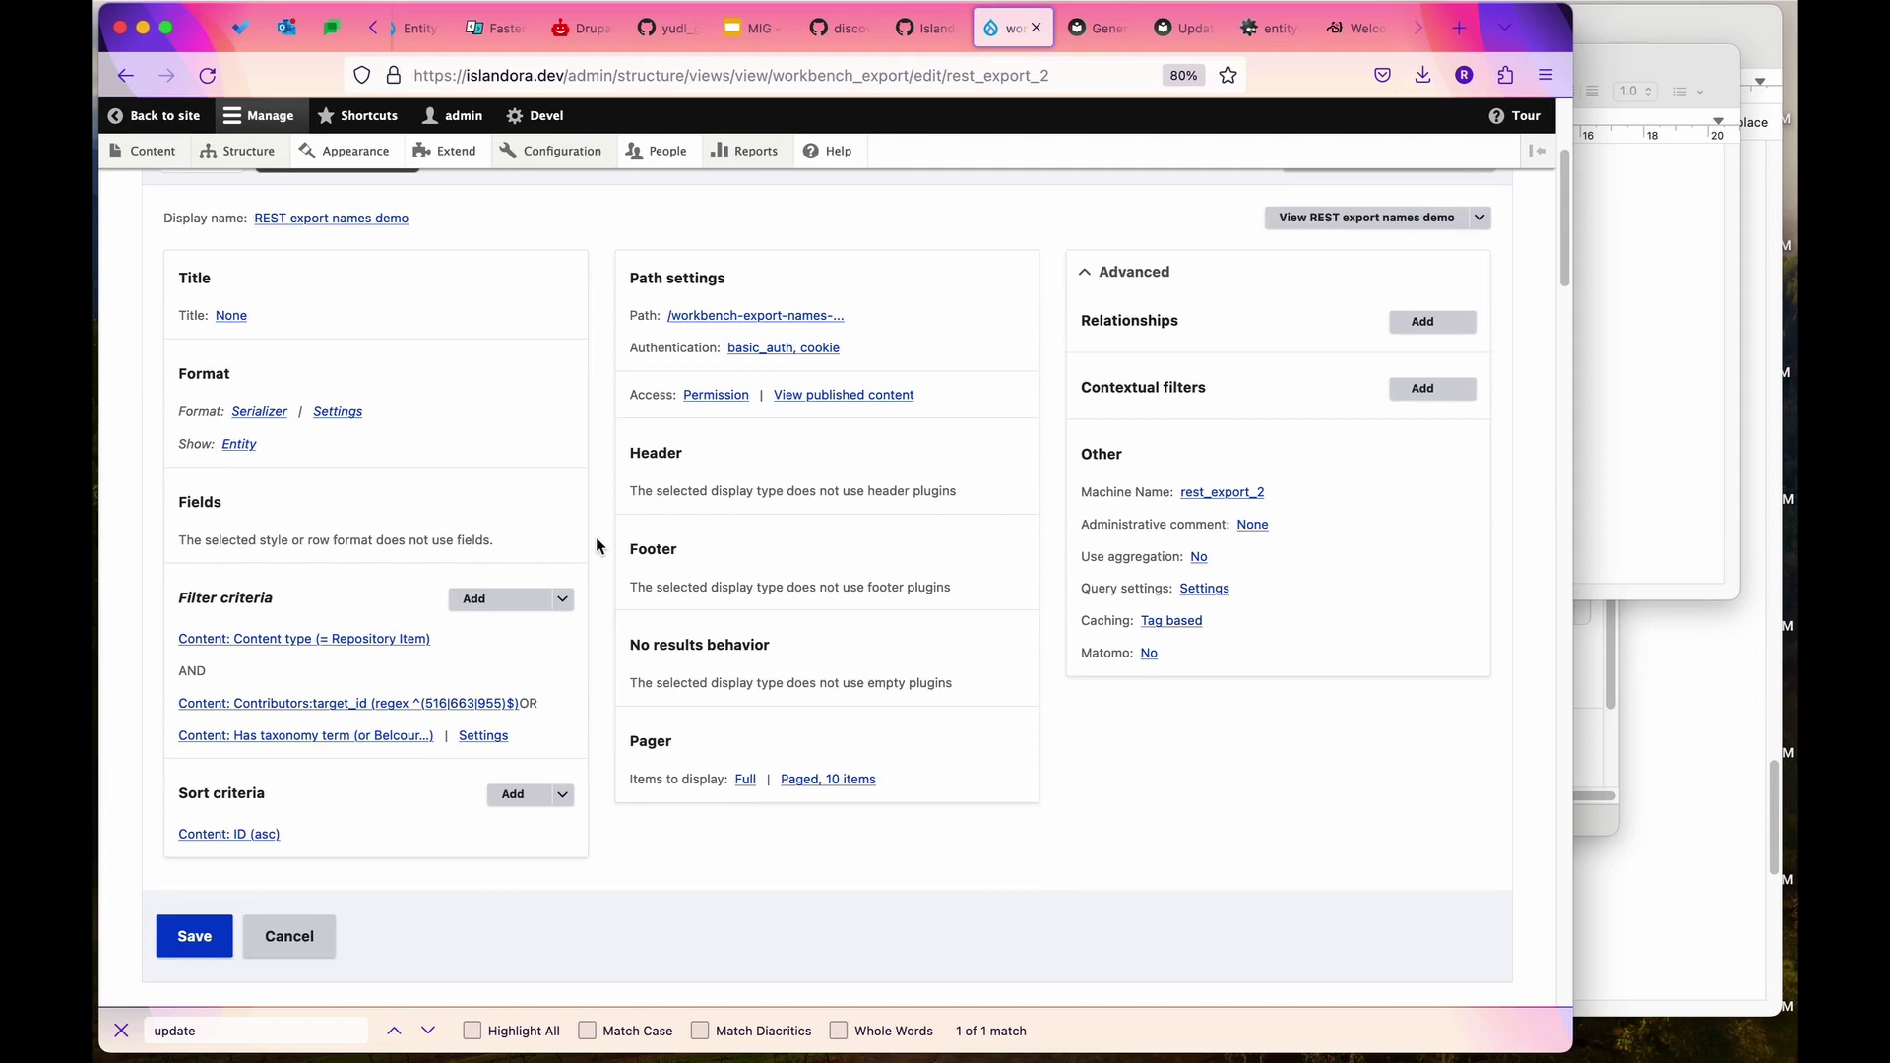
{"action": "scroll", "coordinate": [580, 561], "scroll_direction": "down", "scroll_amount": 1}
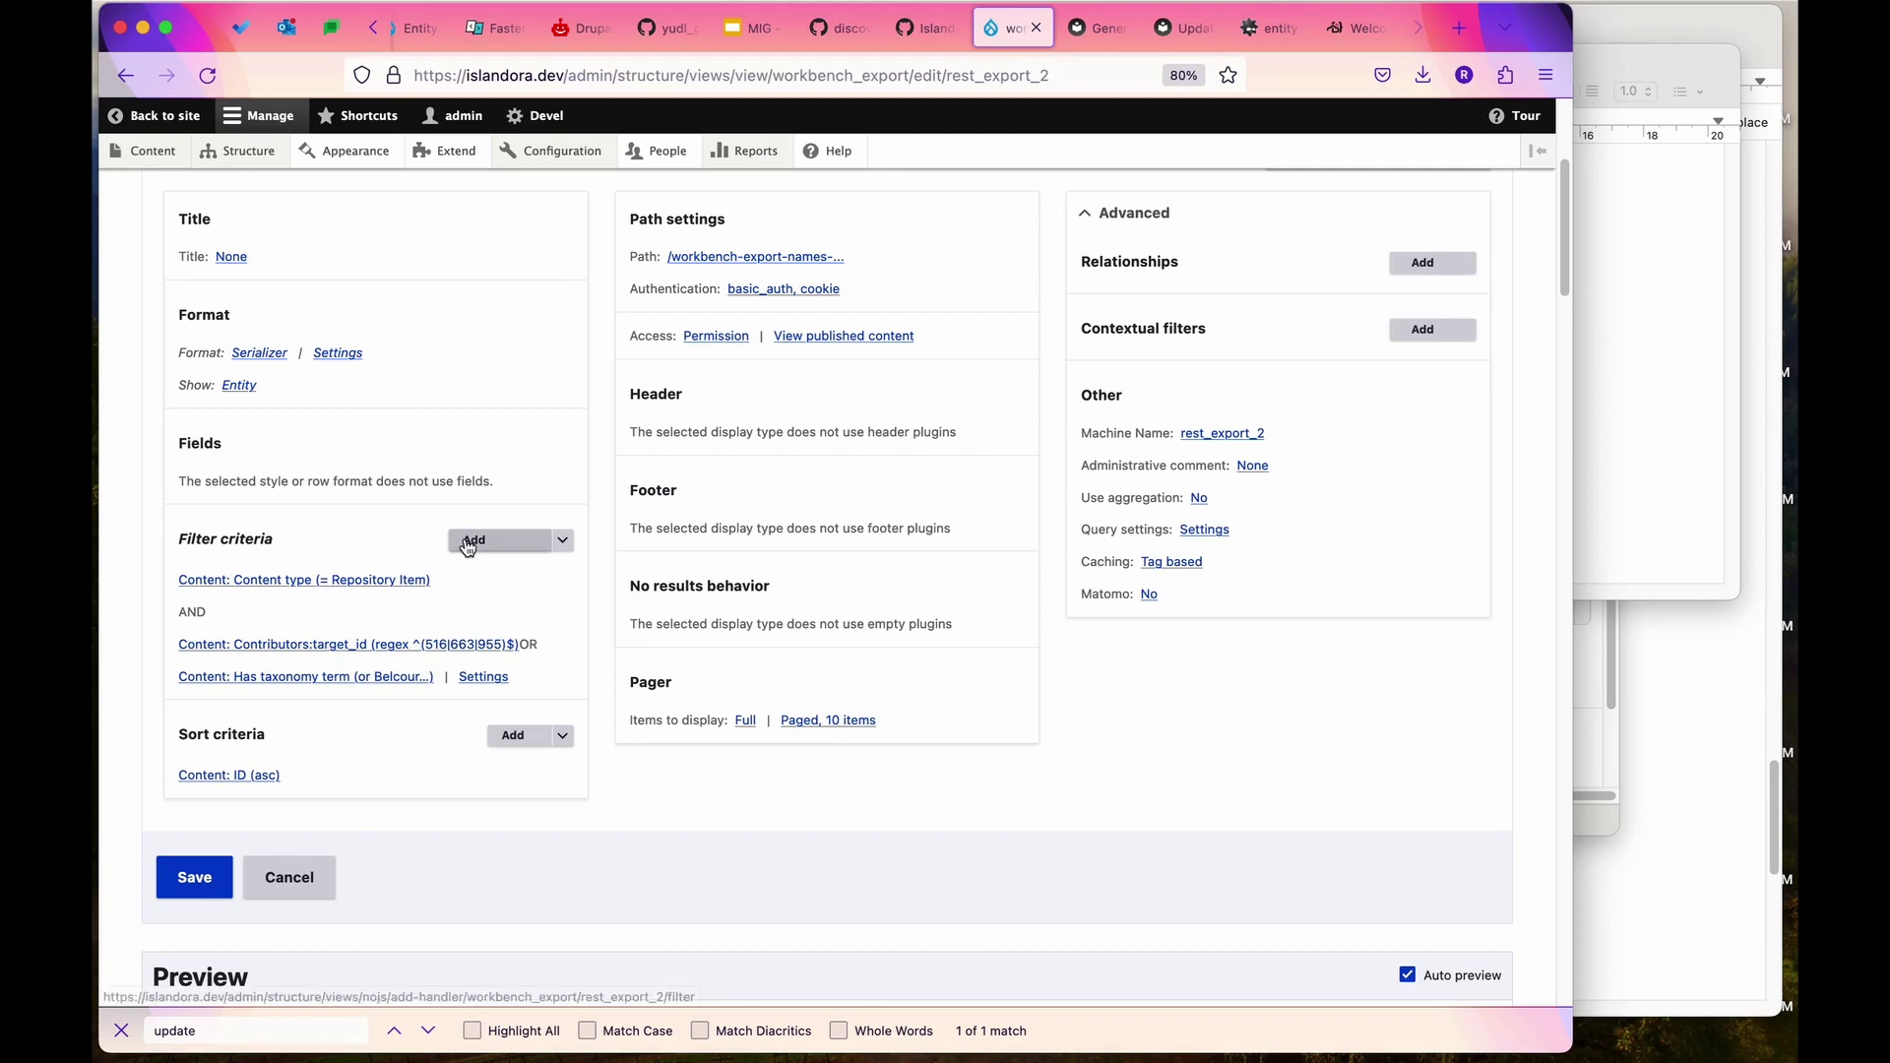
{"action": "left_click", "coordinate": [375, 677]}
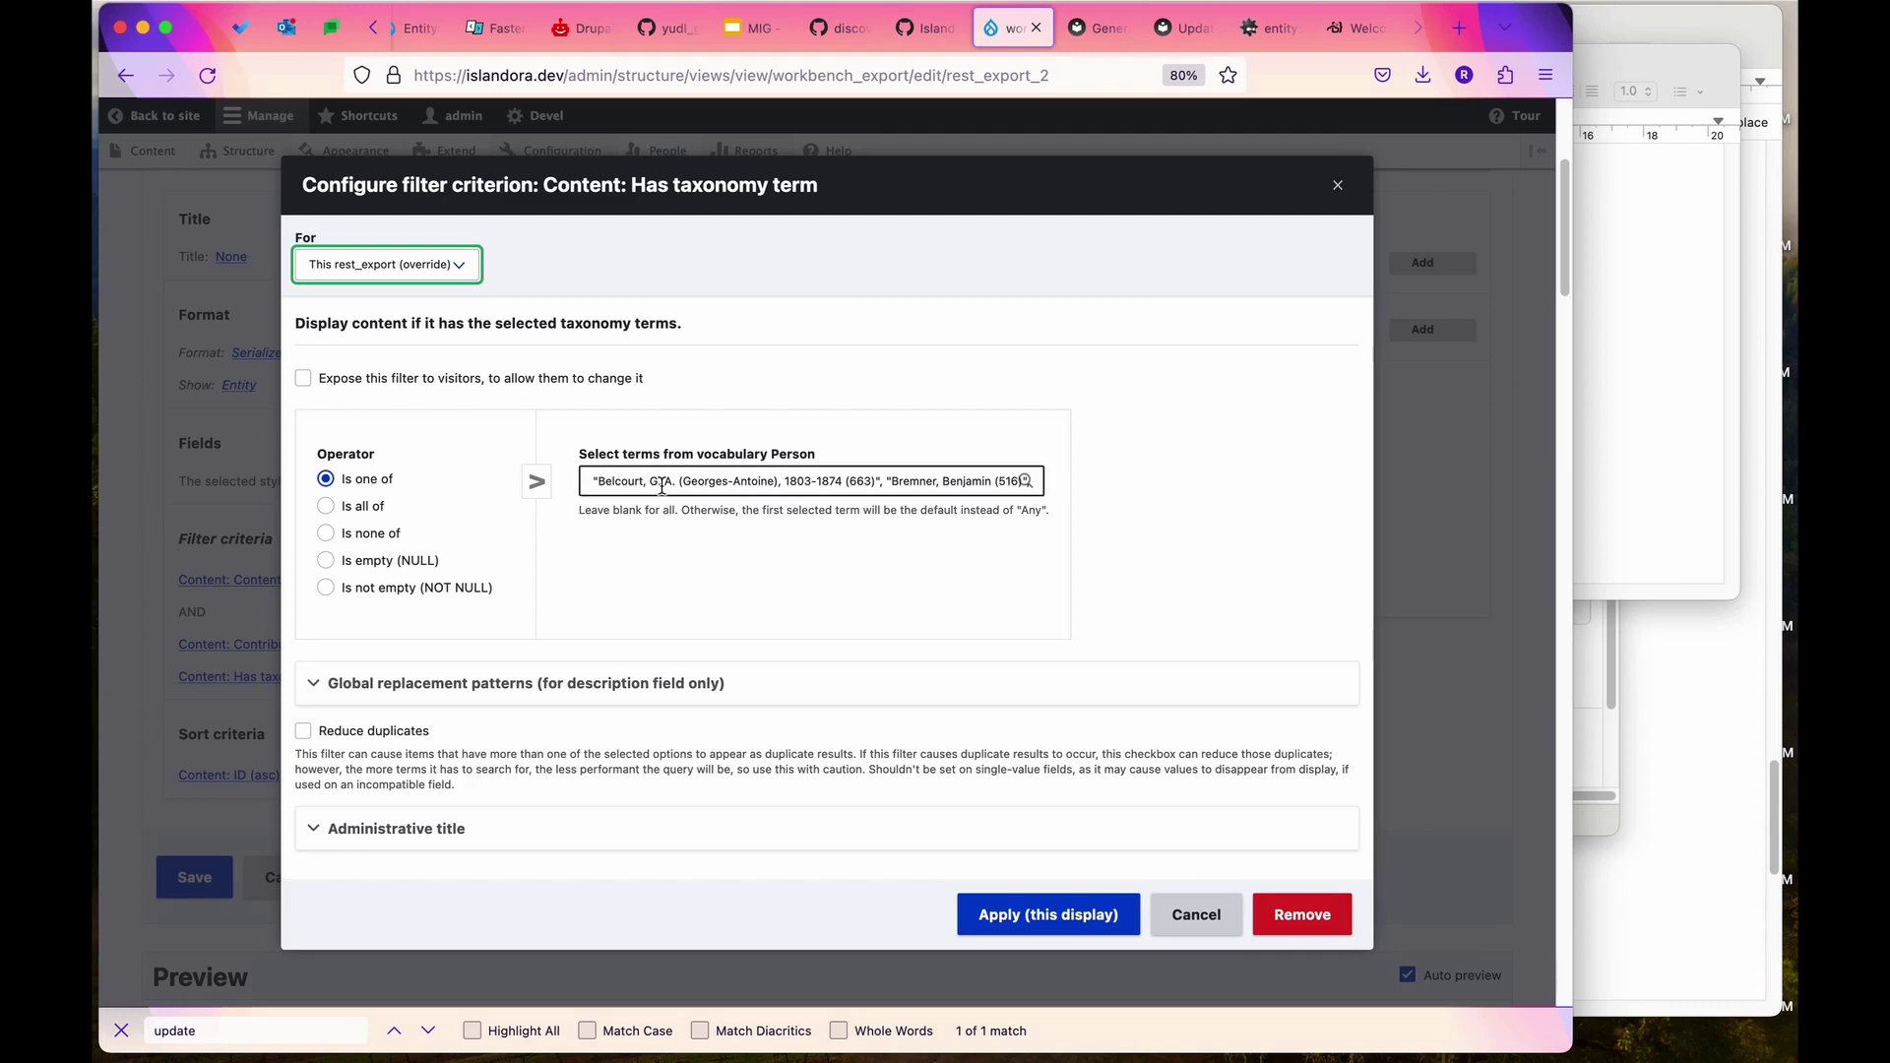
{"action": "left_click_drag", "start_coordinate": [897, 480], "coordinate": [1119, 476]}
{"action": "left_click", "coordinate": [1092, 489]}
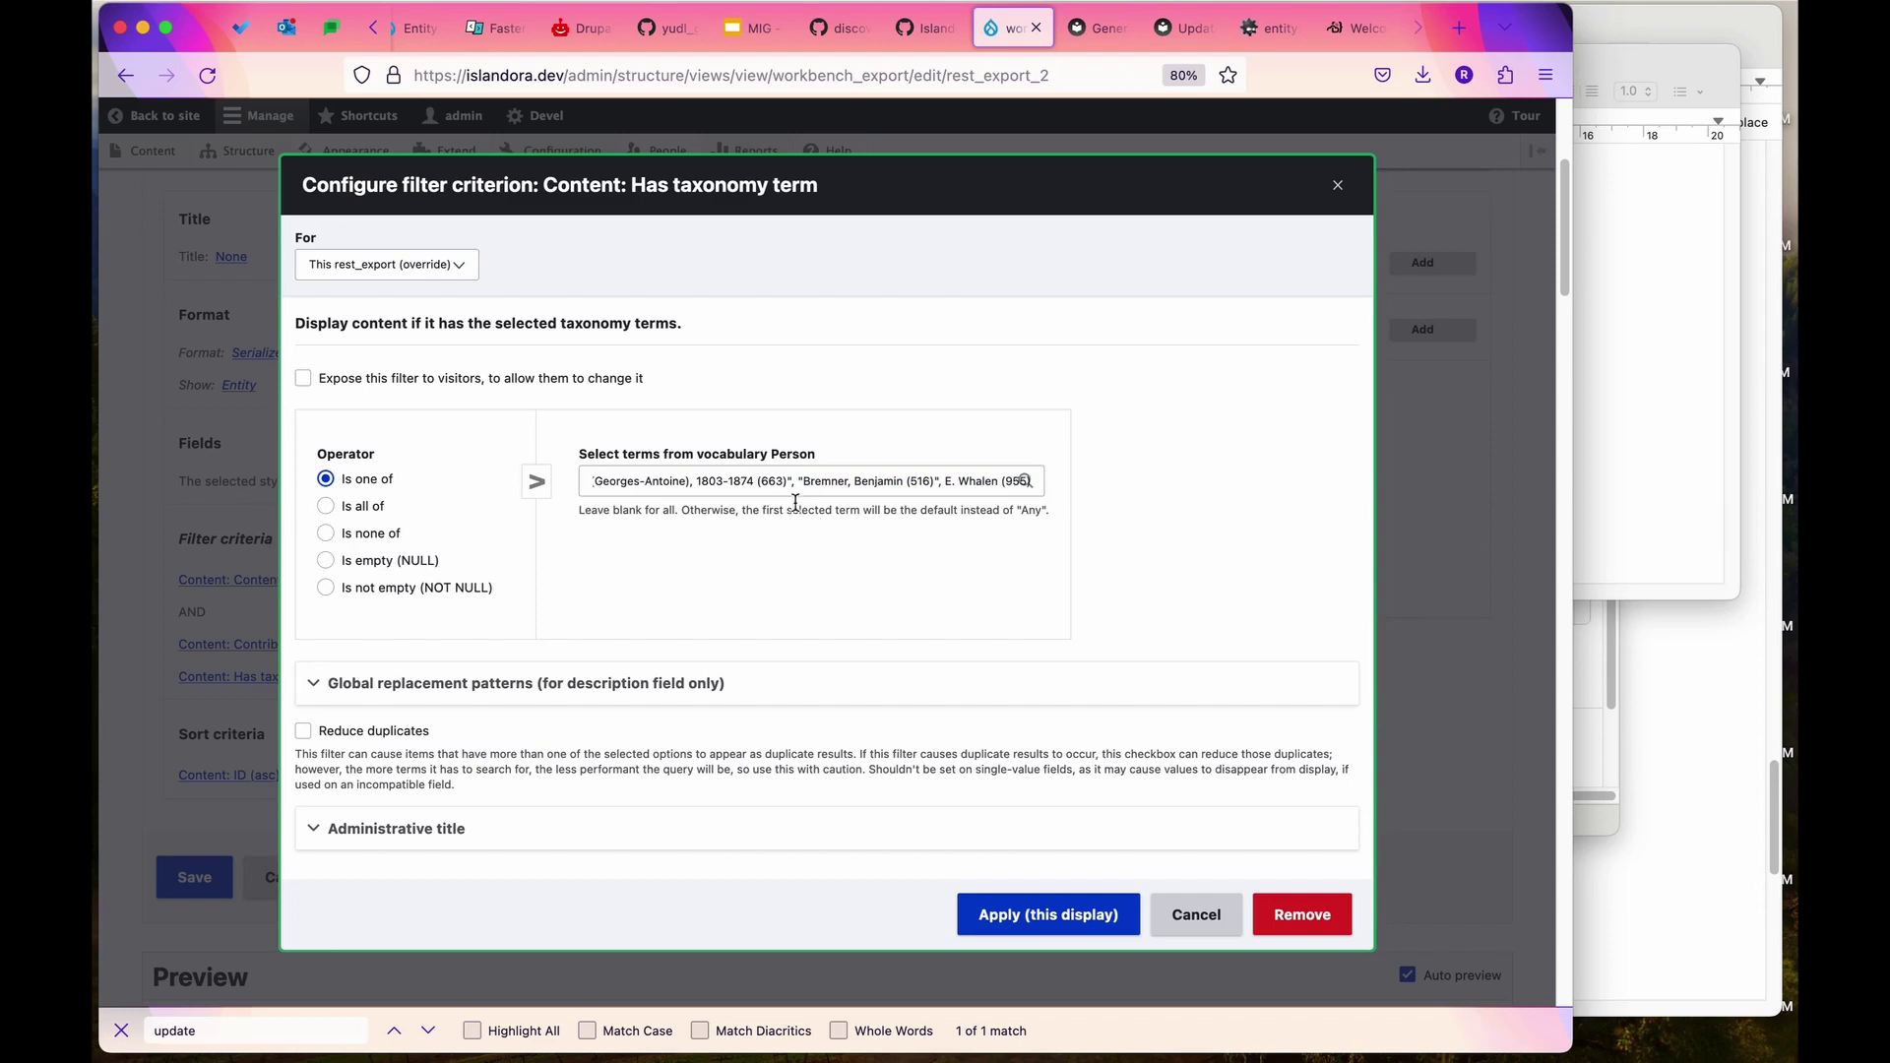
{"action": "left_click", "coordinate": [705, 474]}
Dismiss the taxonomy term filter and bring up the Contributors filter, highlighting field_linked_agent:target_id.
{"action": "left_click", "coordinate": [1224, 914]}
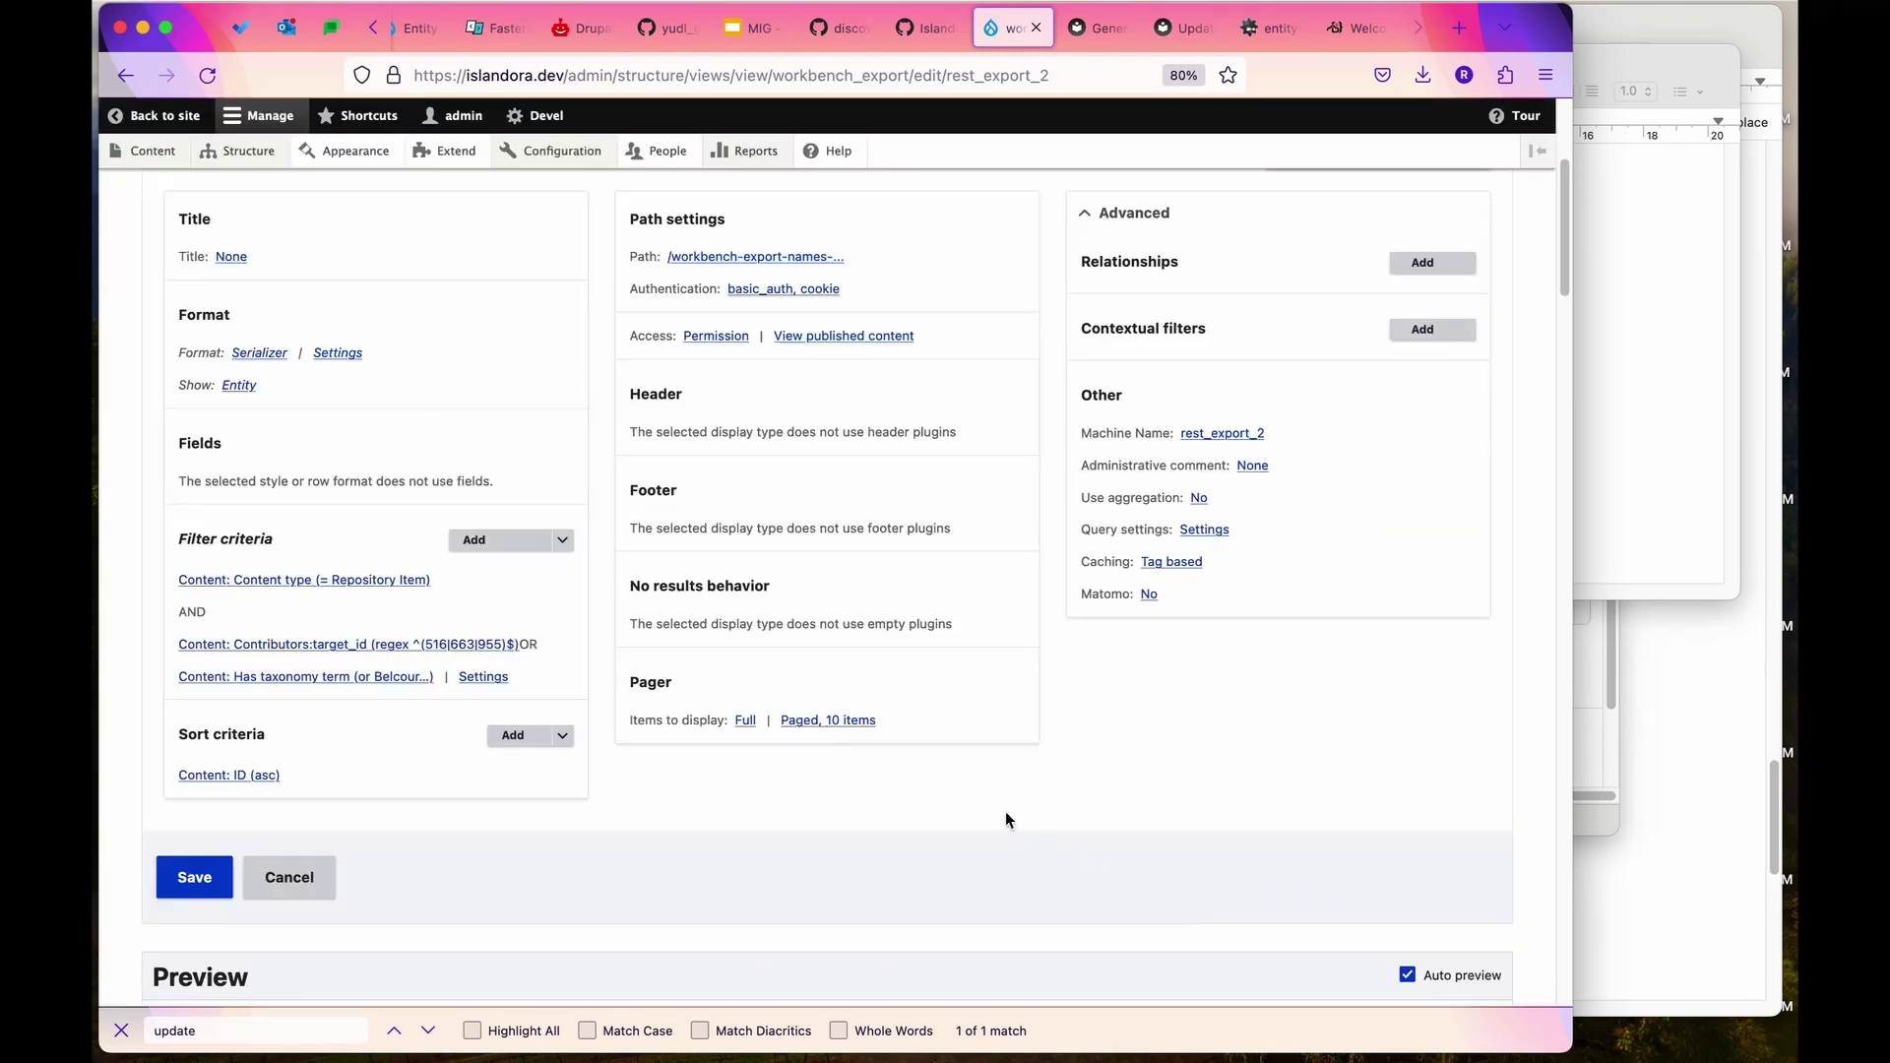
{"action": "left_click", "coordinate": [421, 646]}
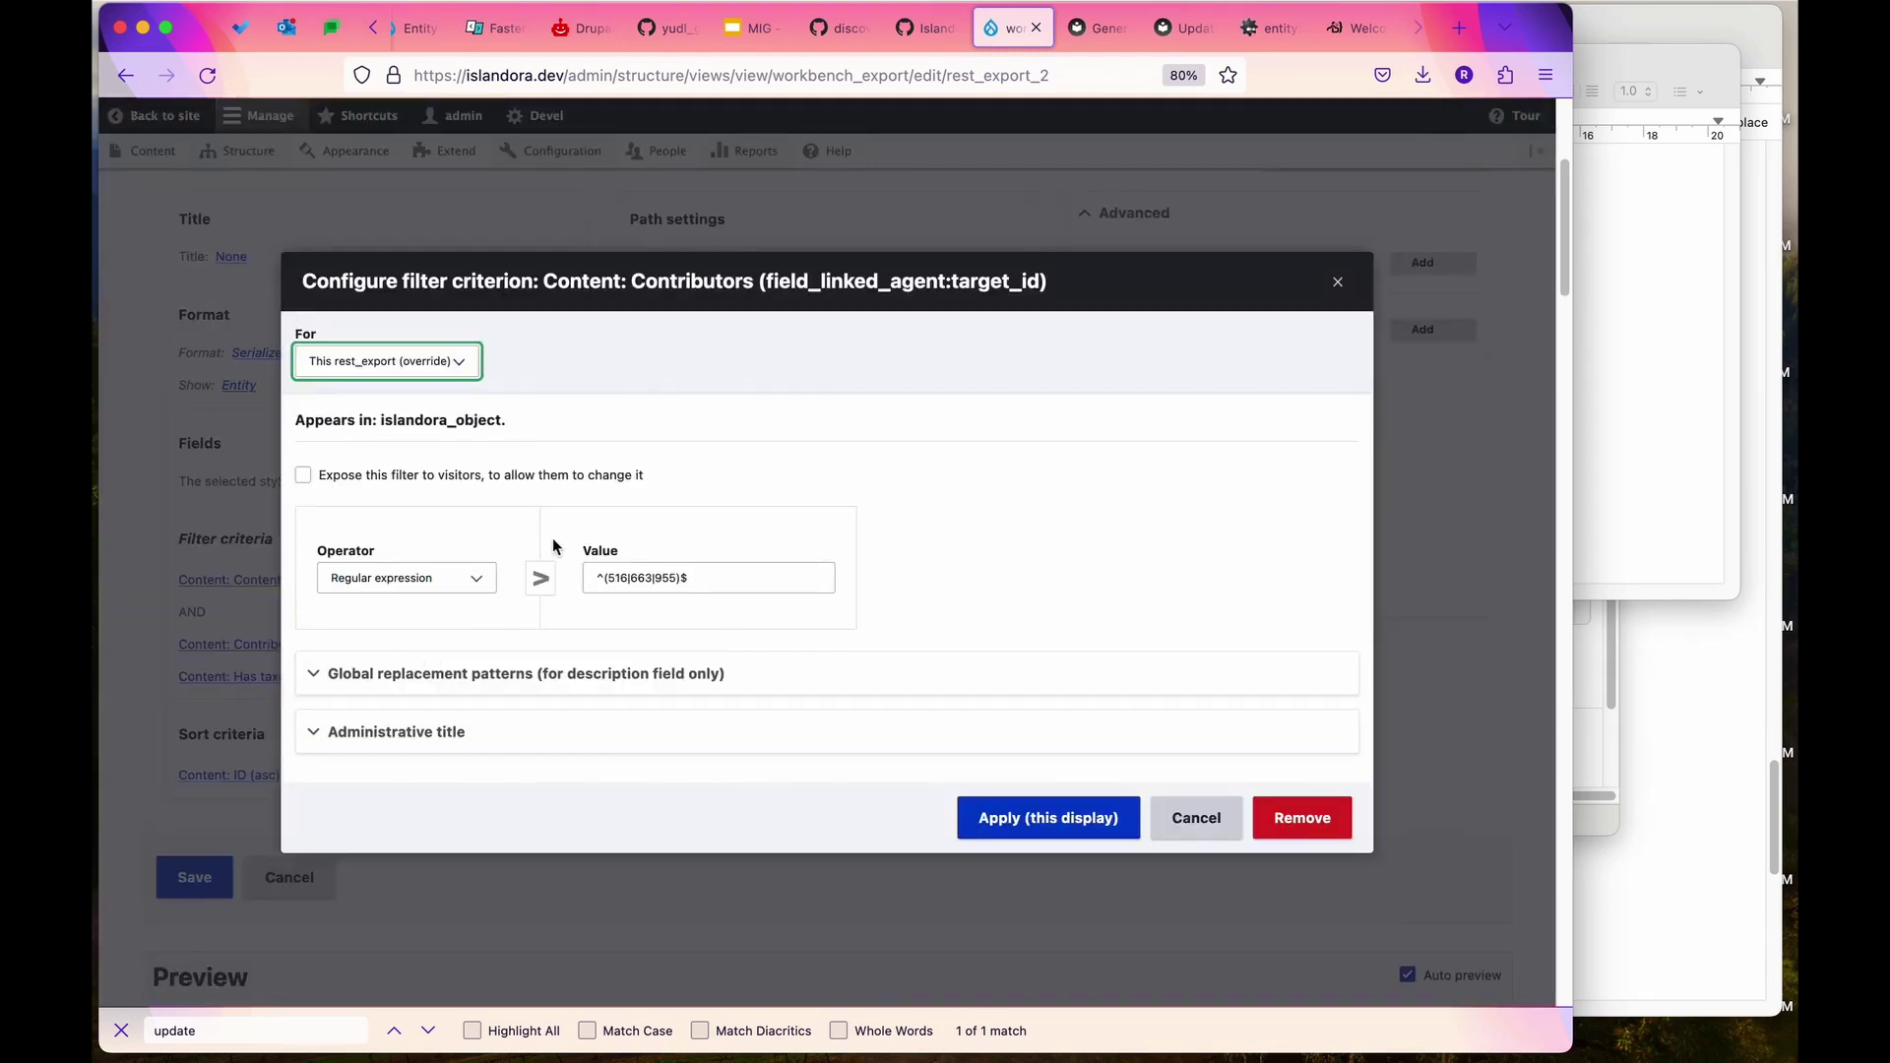
{"action": "double_click", "coordinate": [595, 281]}
{"action": "left_click_drag", "start_coordinate": [596, 281], "coordinate": [689, 281]}
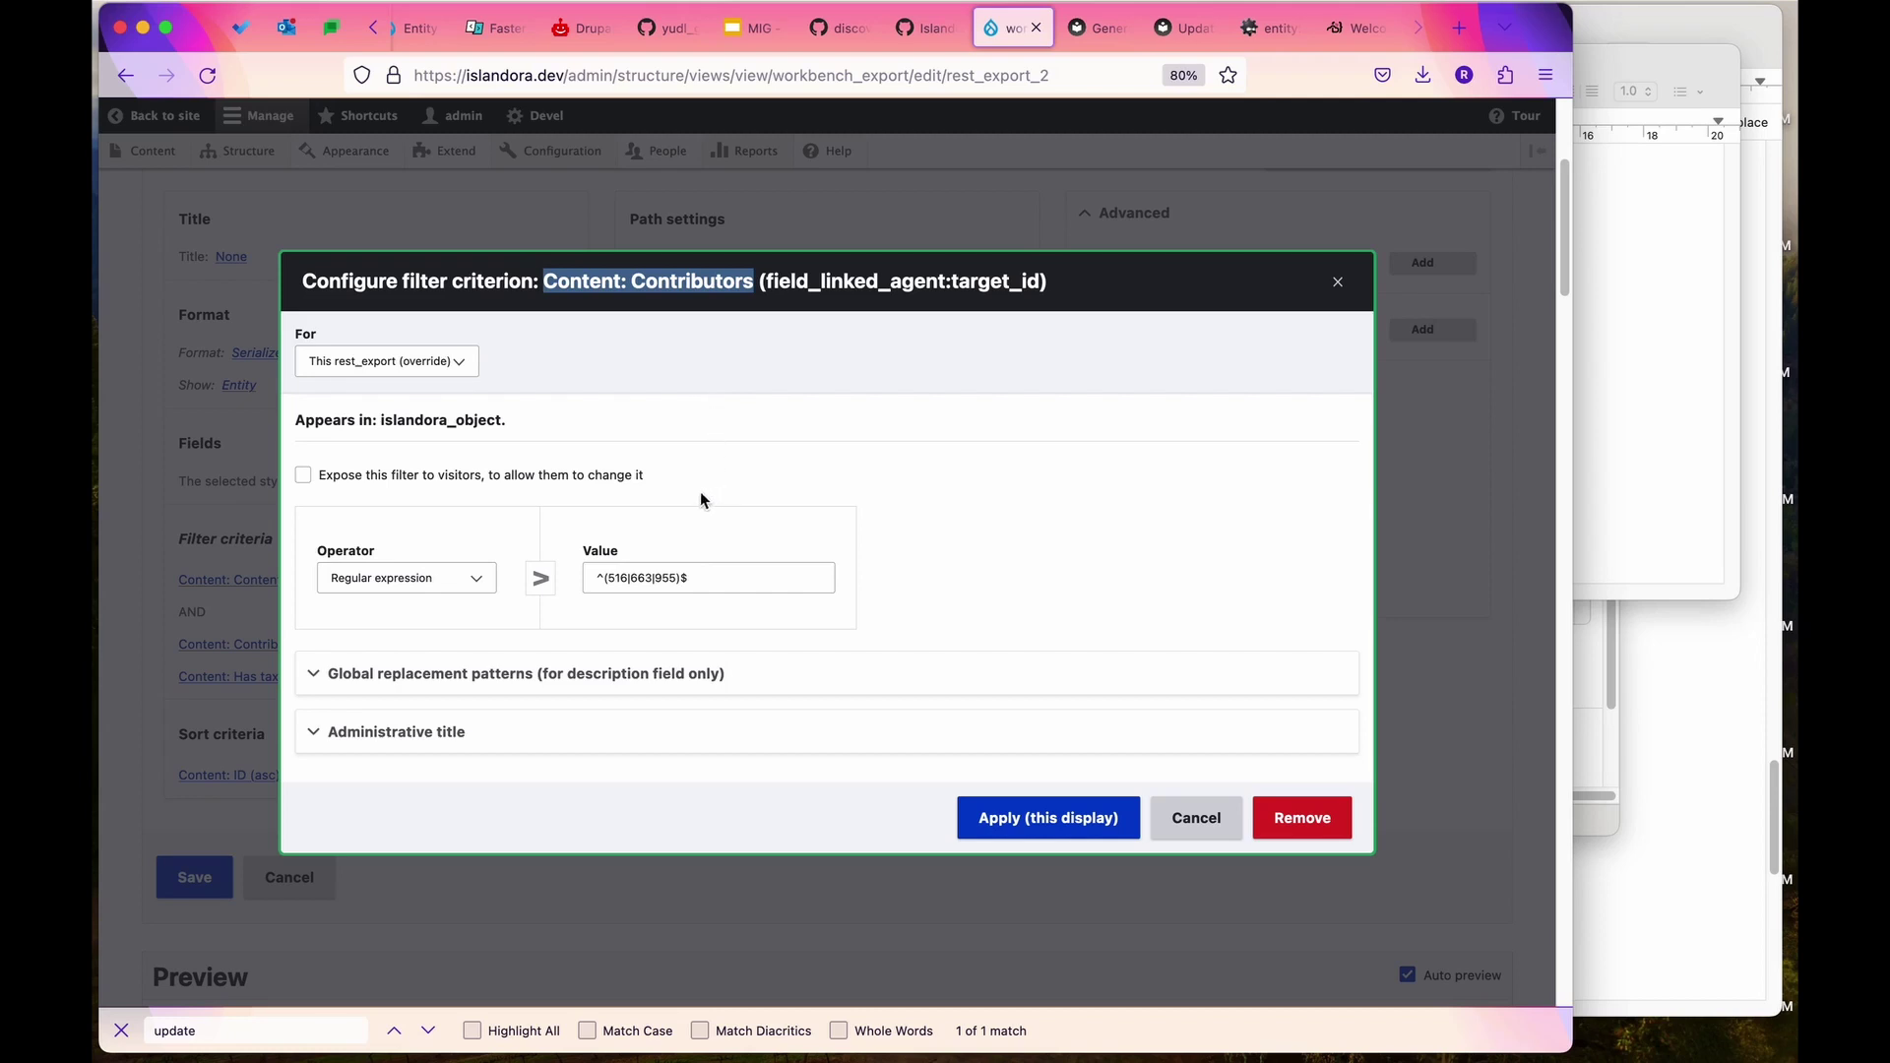
{"action": "left_click_drag", "start_coordinate": [882, 281], "coordinate": [992, 295]}
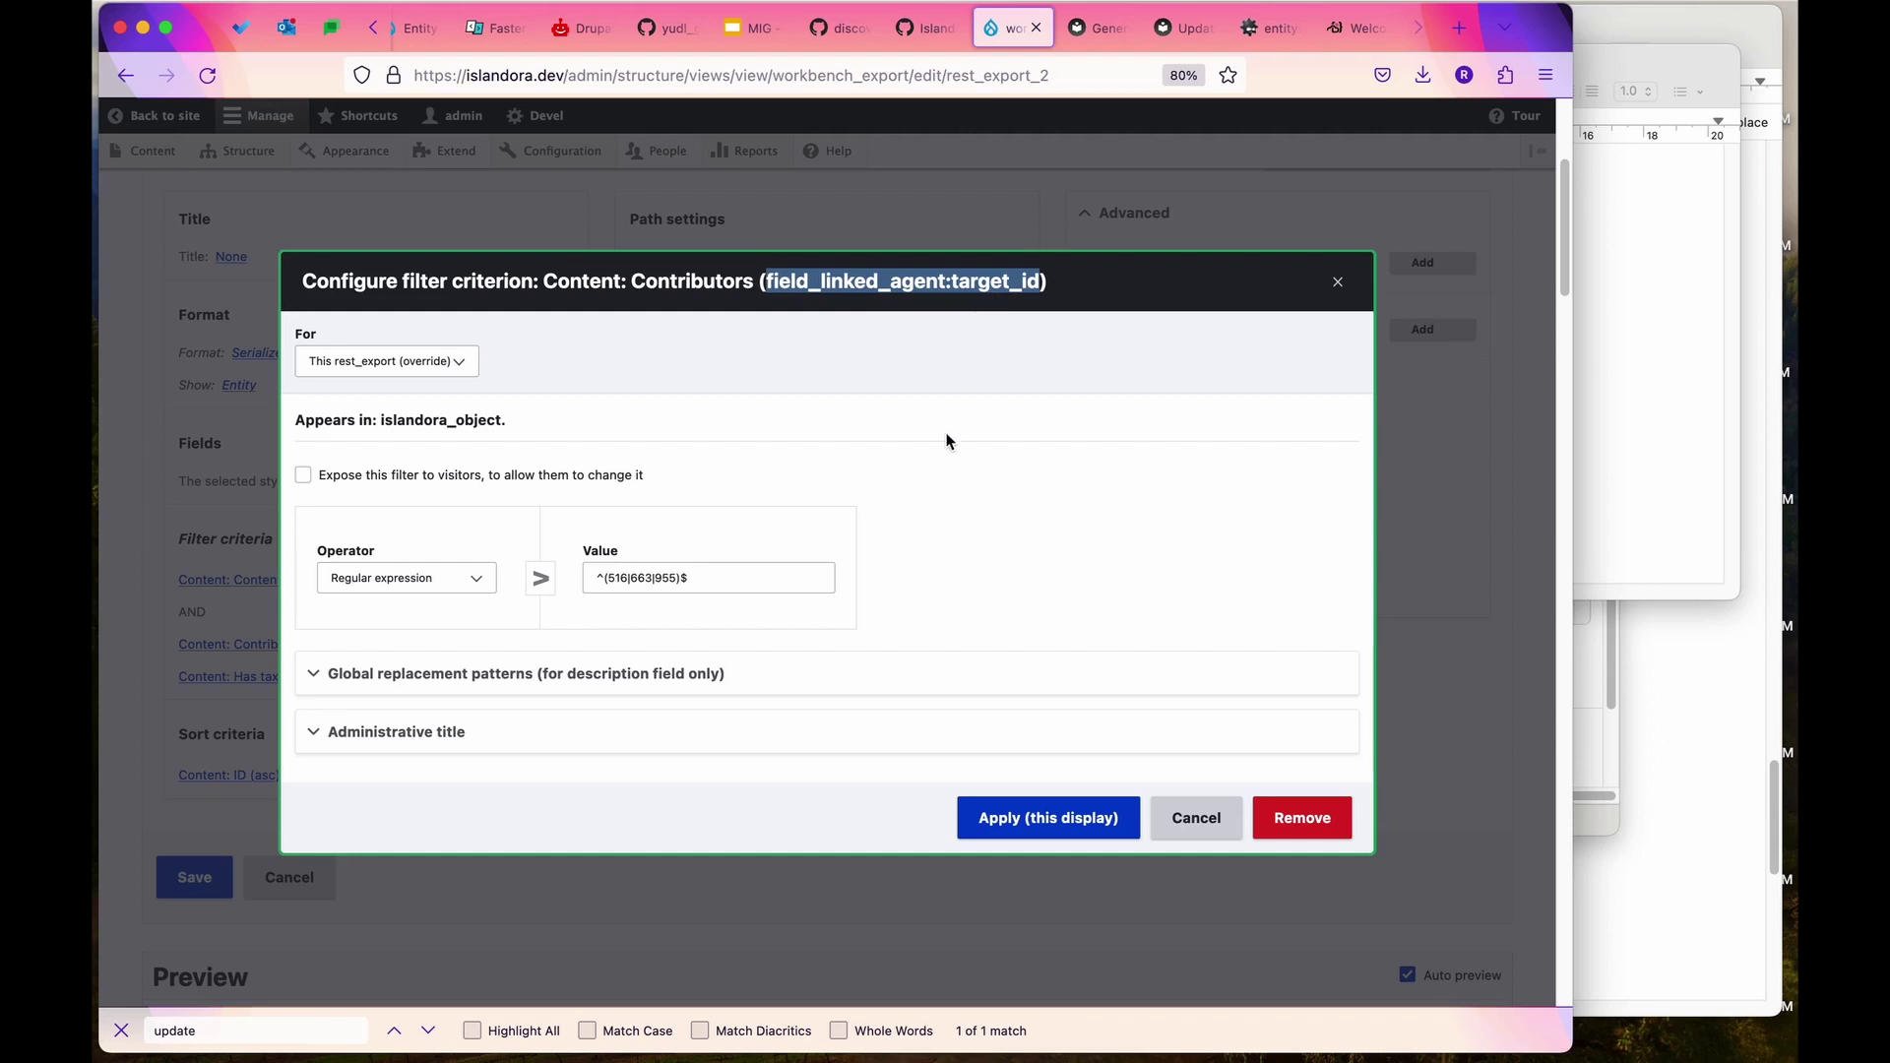
Keep the Regular expression operator and correct the value to ^(516|663|955)$.
{"action": "left_click", "coordinate": [473, 577]}
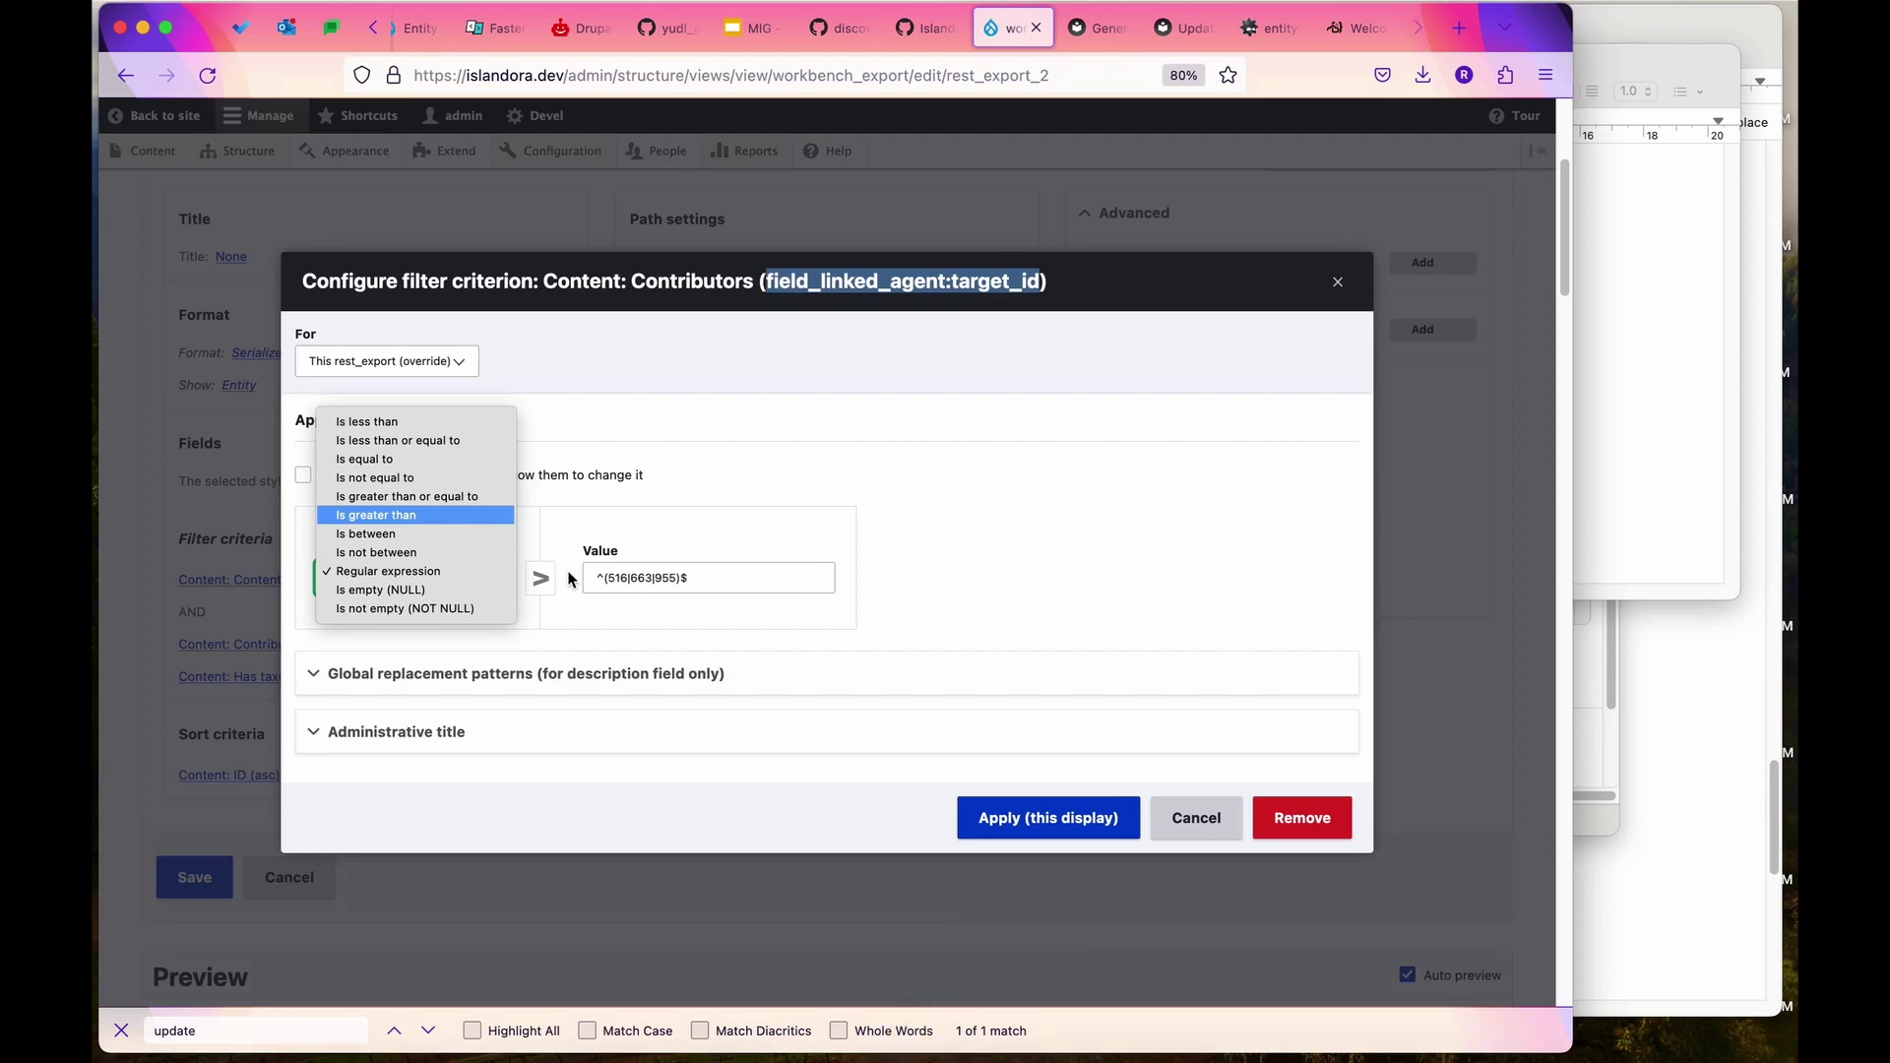
{"action": "left_click", "coordinate": [466, 573]}
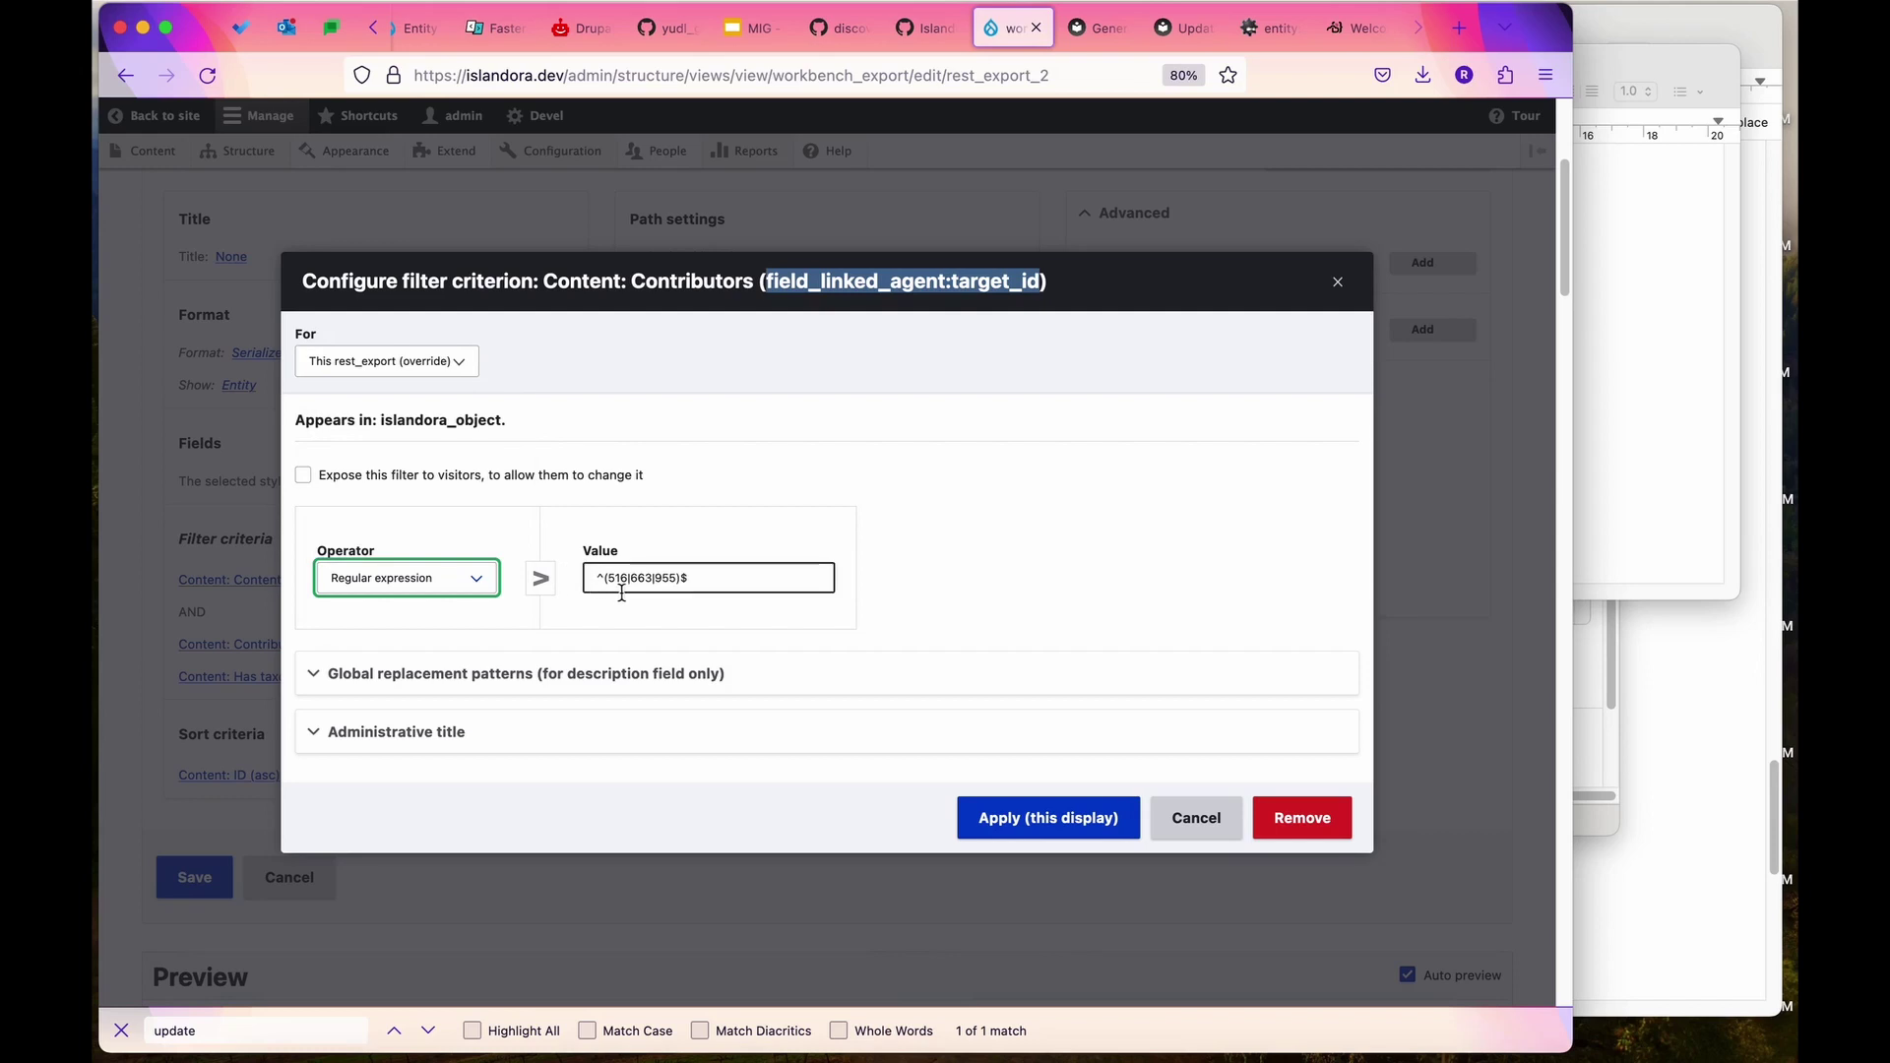
{"action": "left_click_drag", "start_coordinate": [607, 579], "coordinate": [679, 578]}
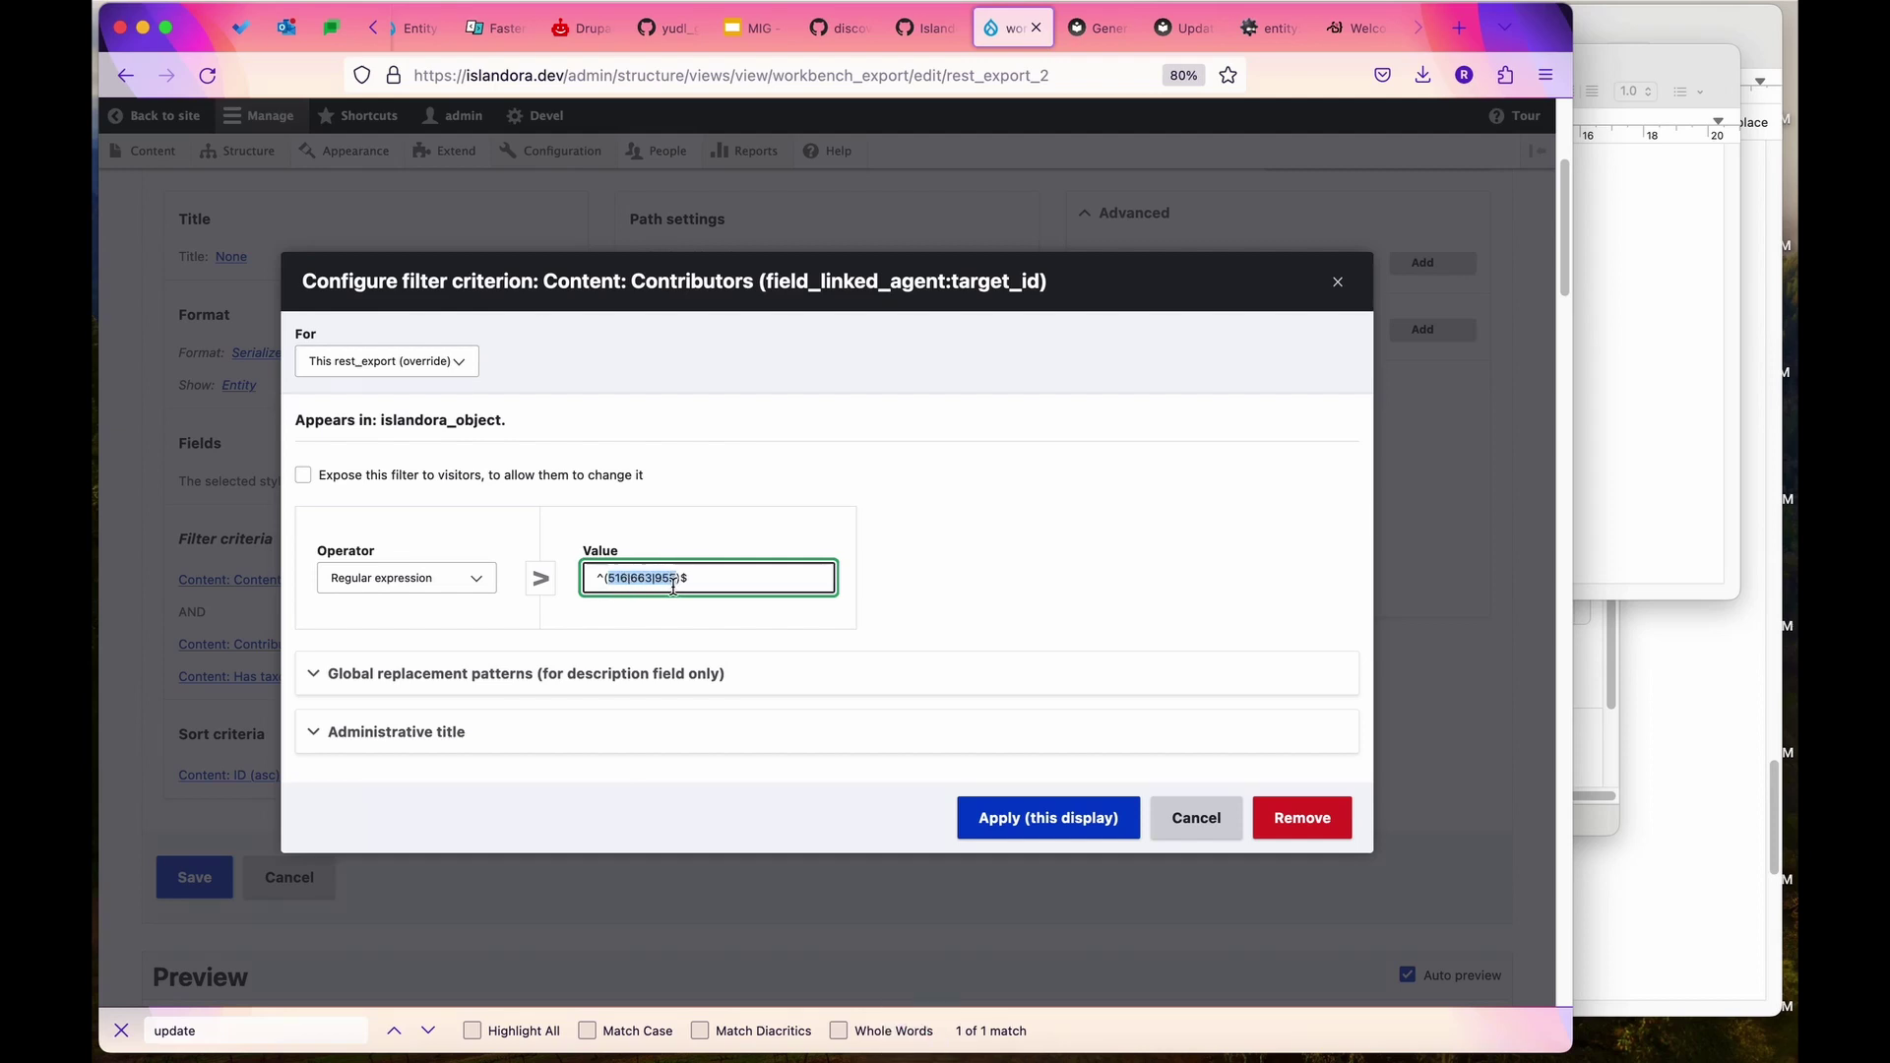
{"action": "left_click", "coordinate": [598, 581]}
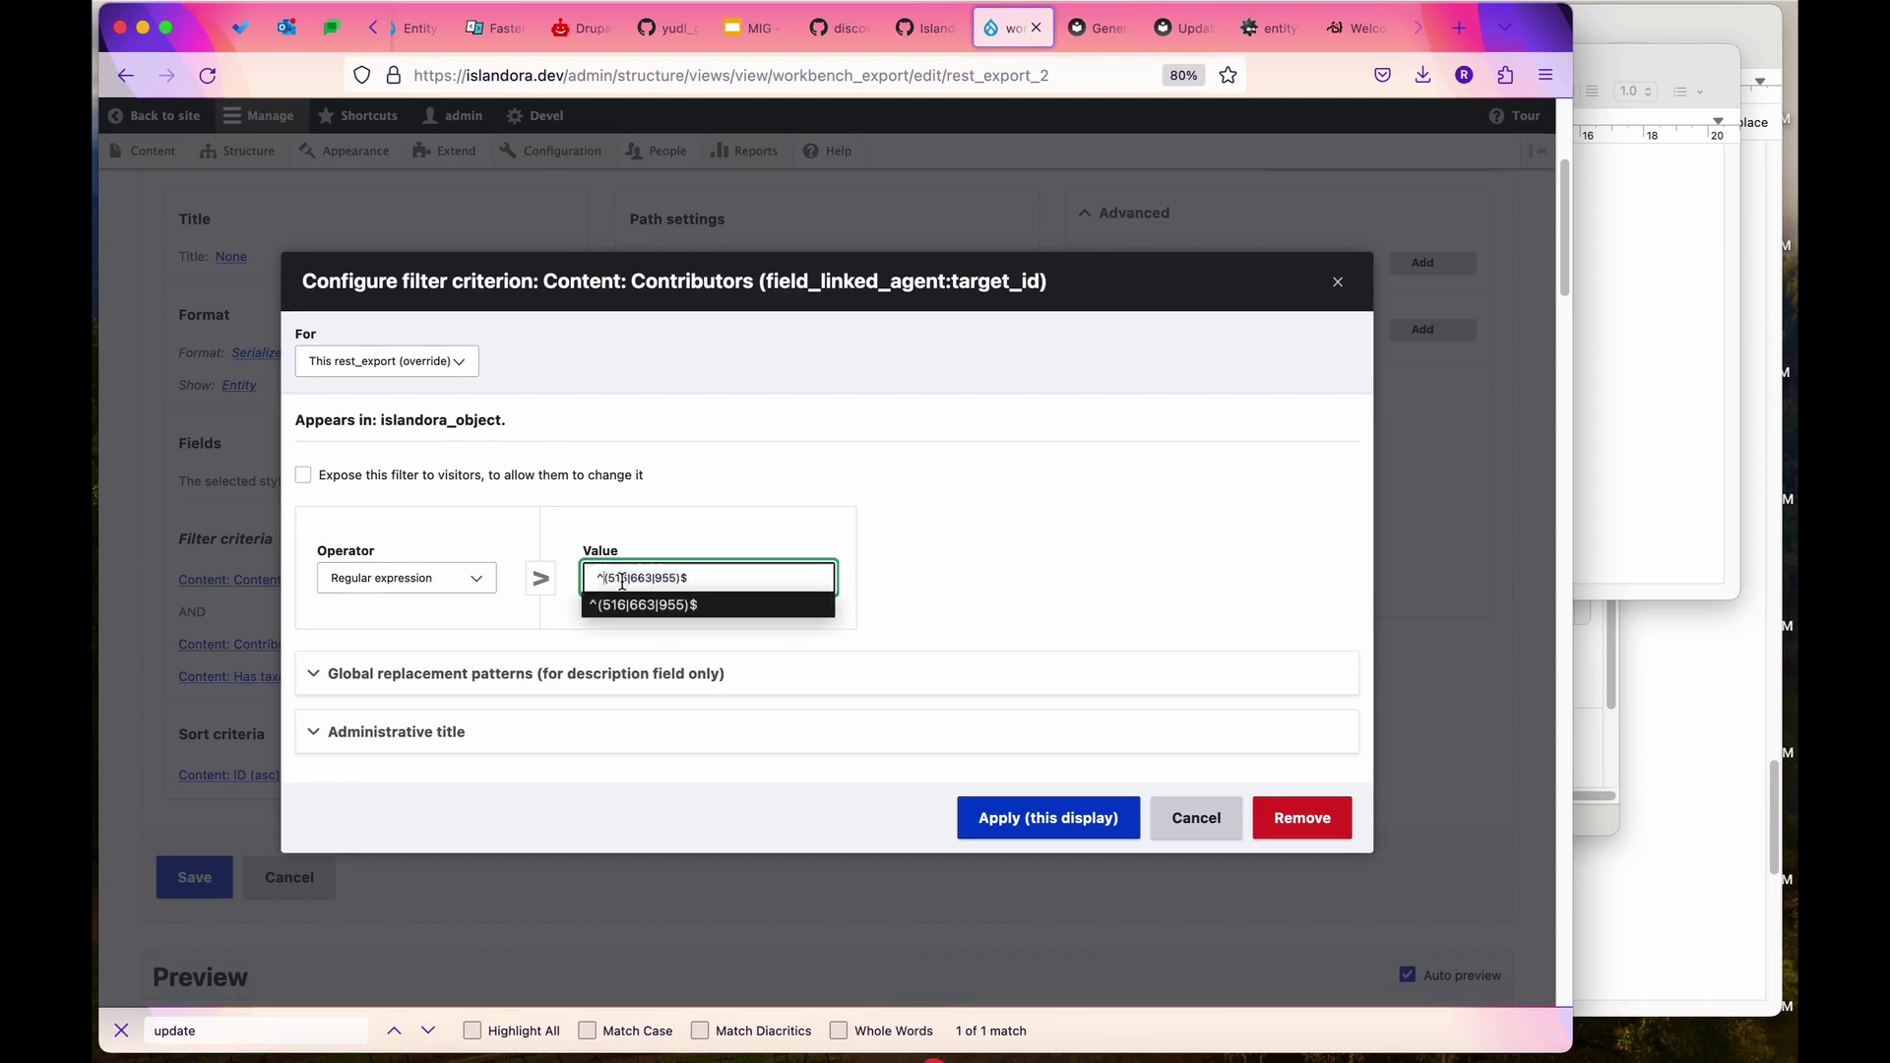
{"action": "left_click", "coordinate": [672, 582]}
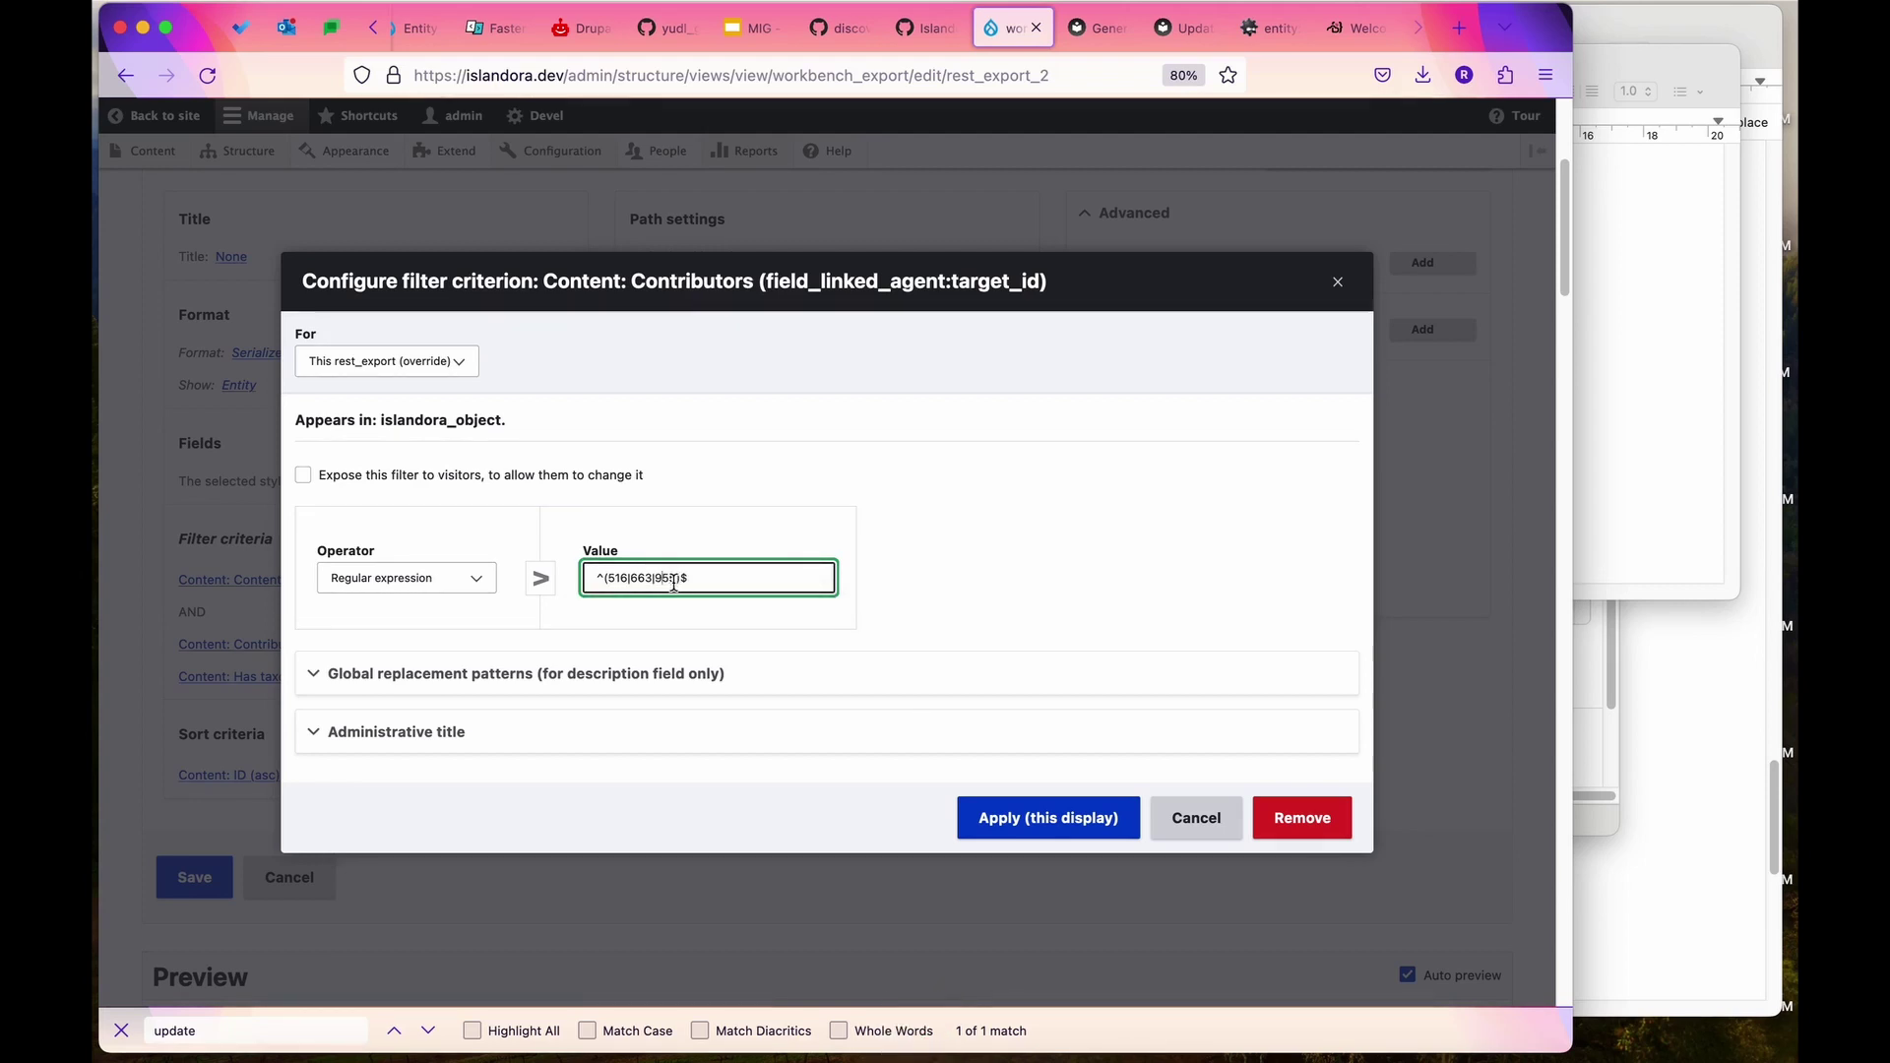
{"action": "type", "text": "5"}
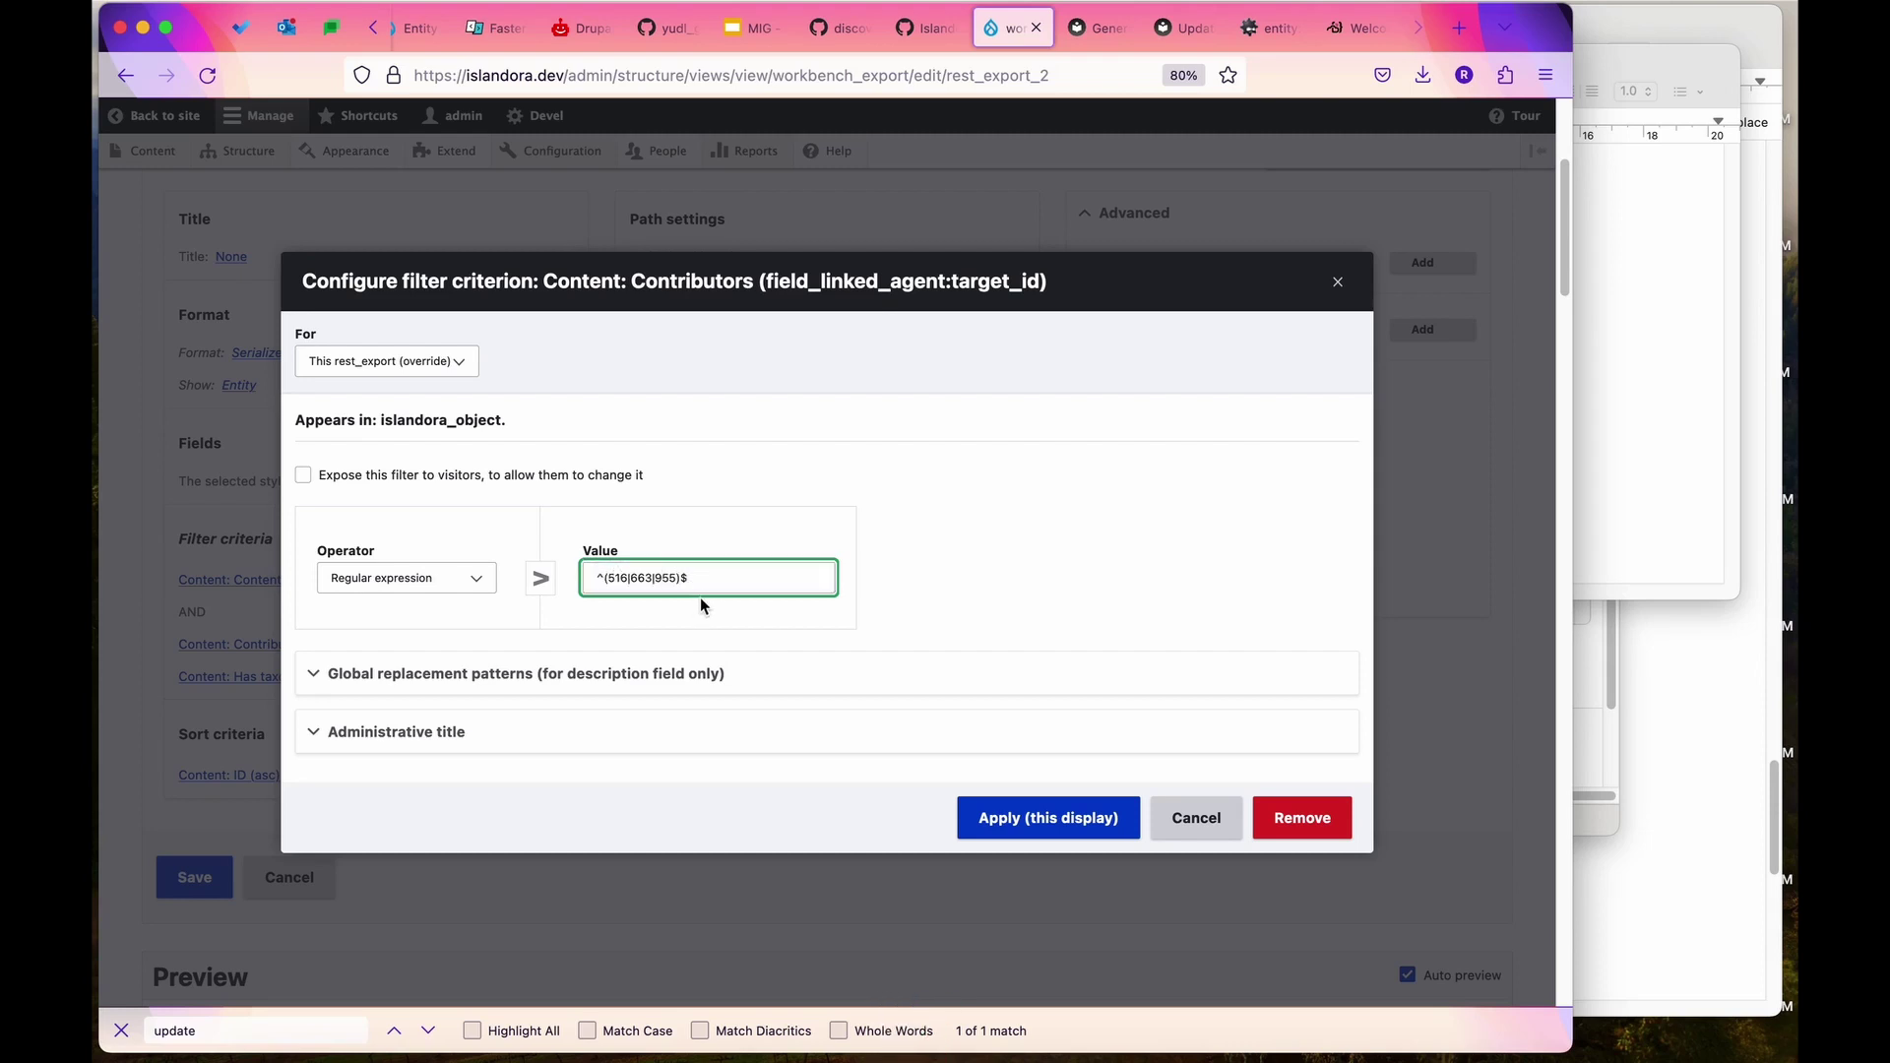
Apply the Contributors regex filter, review the JSON preview, and bring up Rearrange filter criteria.
{"action": "left_click", "coordinate": [1097, 815]}
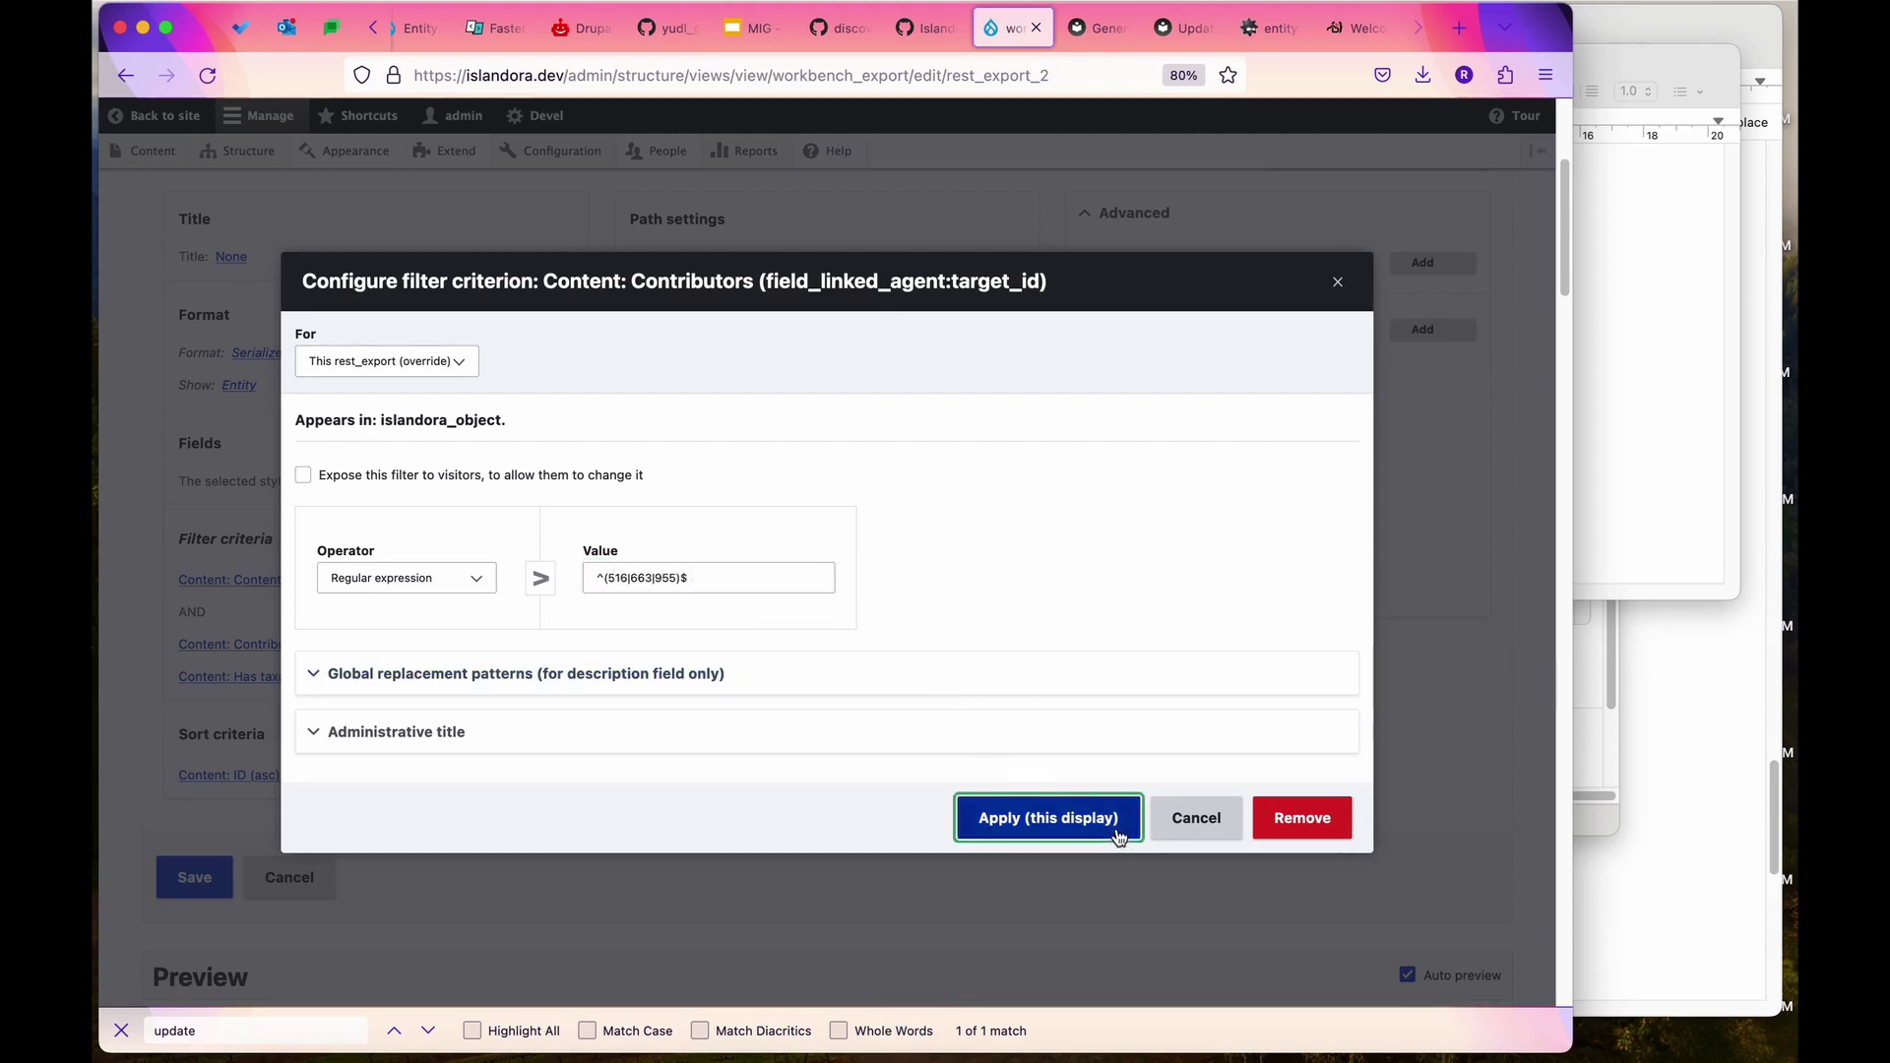
{"action": "scroll", "coordinate": [703, 791], "scroll_direction": "down", "scroll_amount": 5}
{"action": "scroll", "coordinate": [703, 793], "scroll_direction": "down", "scroll_amount": 15}
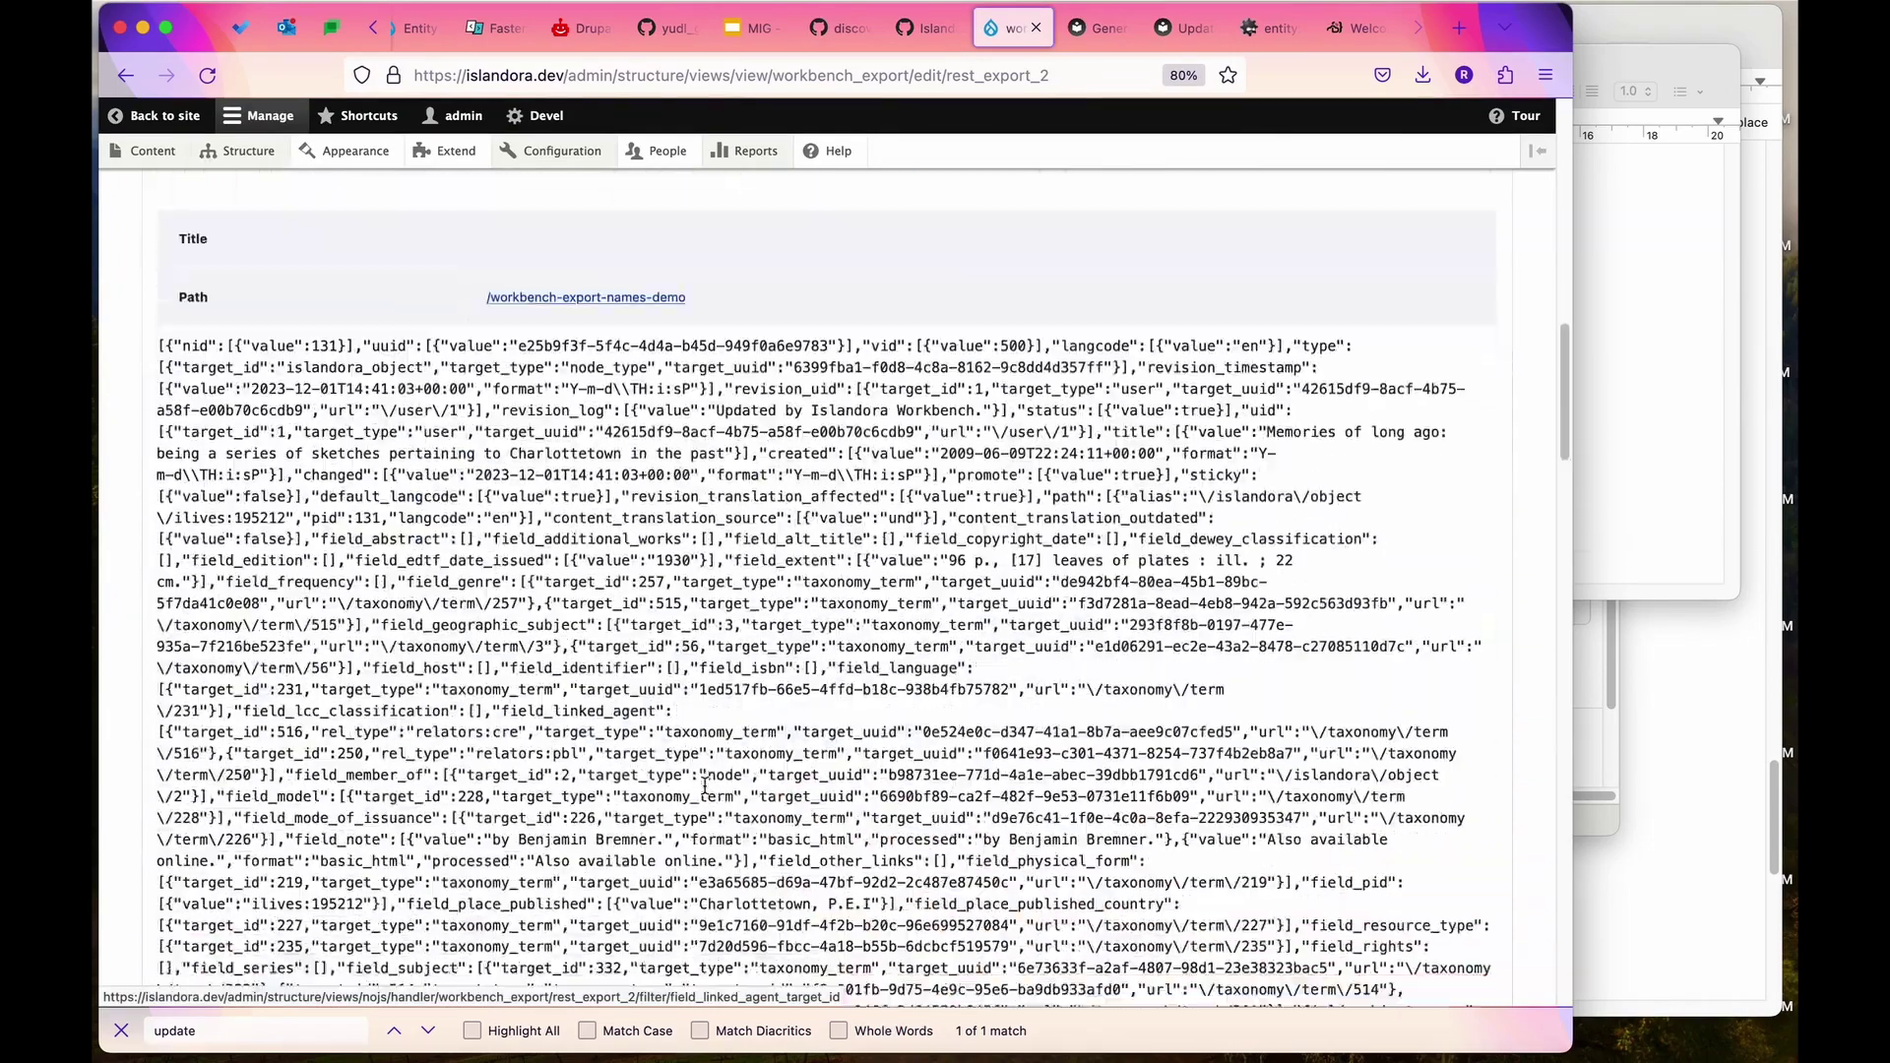
{"action": "scroll", "coordinate": [714, 647], "scroll_direction": "down", "scroll_amount": 5}
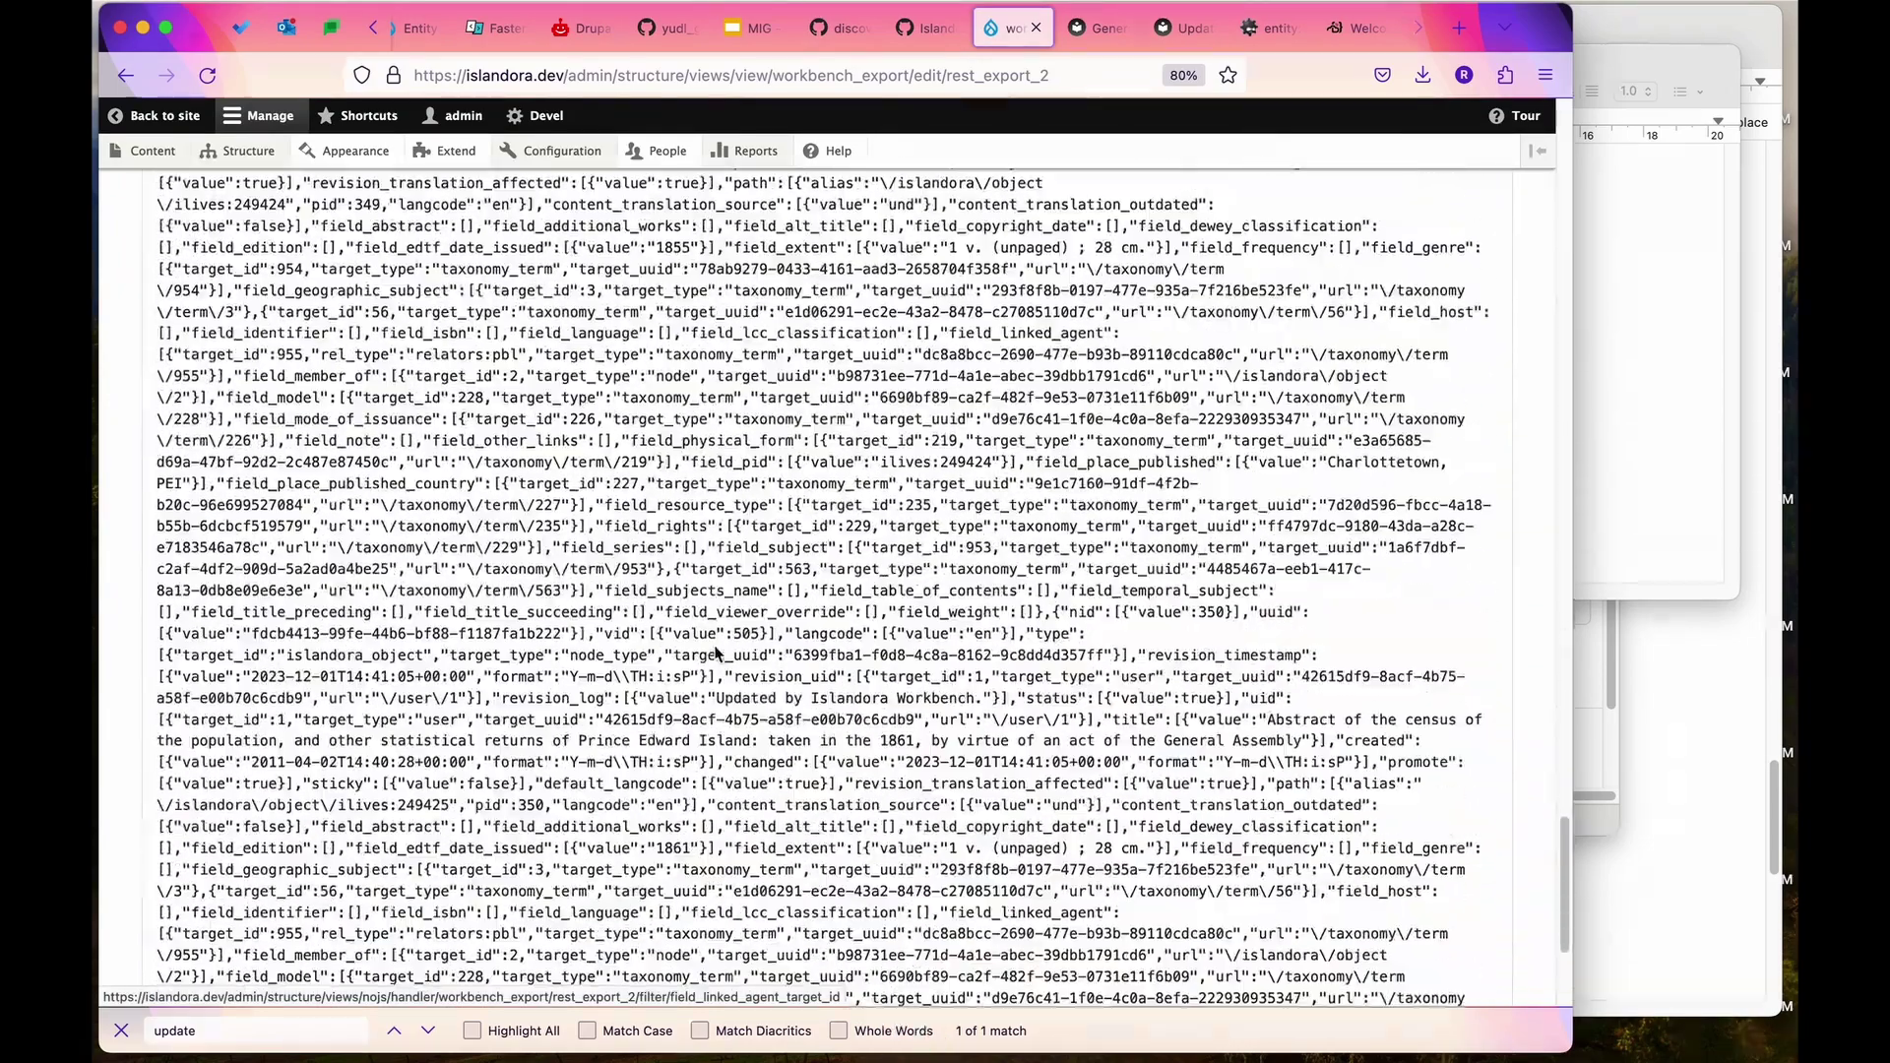
{"action": "scroll", "coordinate": [714, 645], "scroll_direction": "up", "scroll_amount": 15}
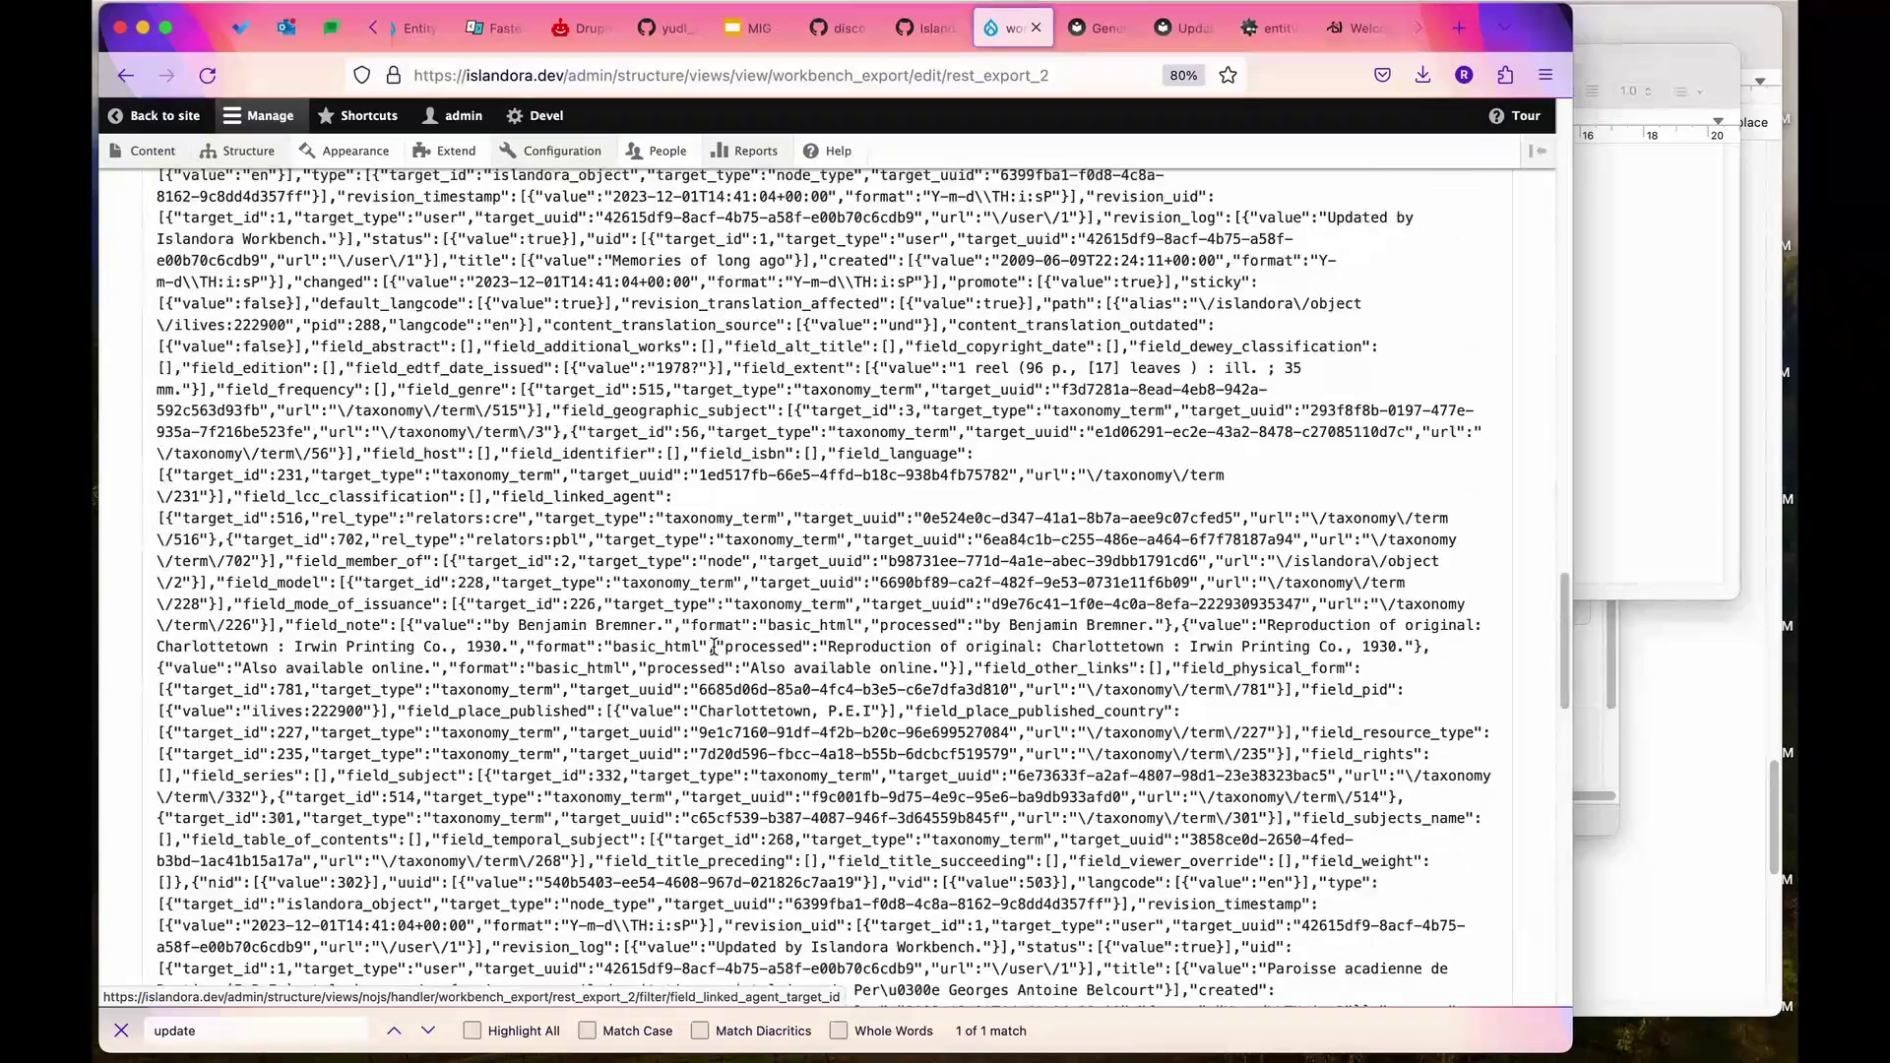
{"action": "scroll", "coordinate": [714, 647], "scroll_direction": "up", "scroll_amount": 10}
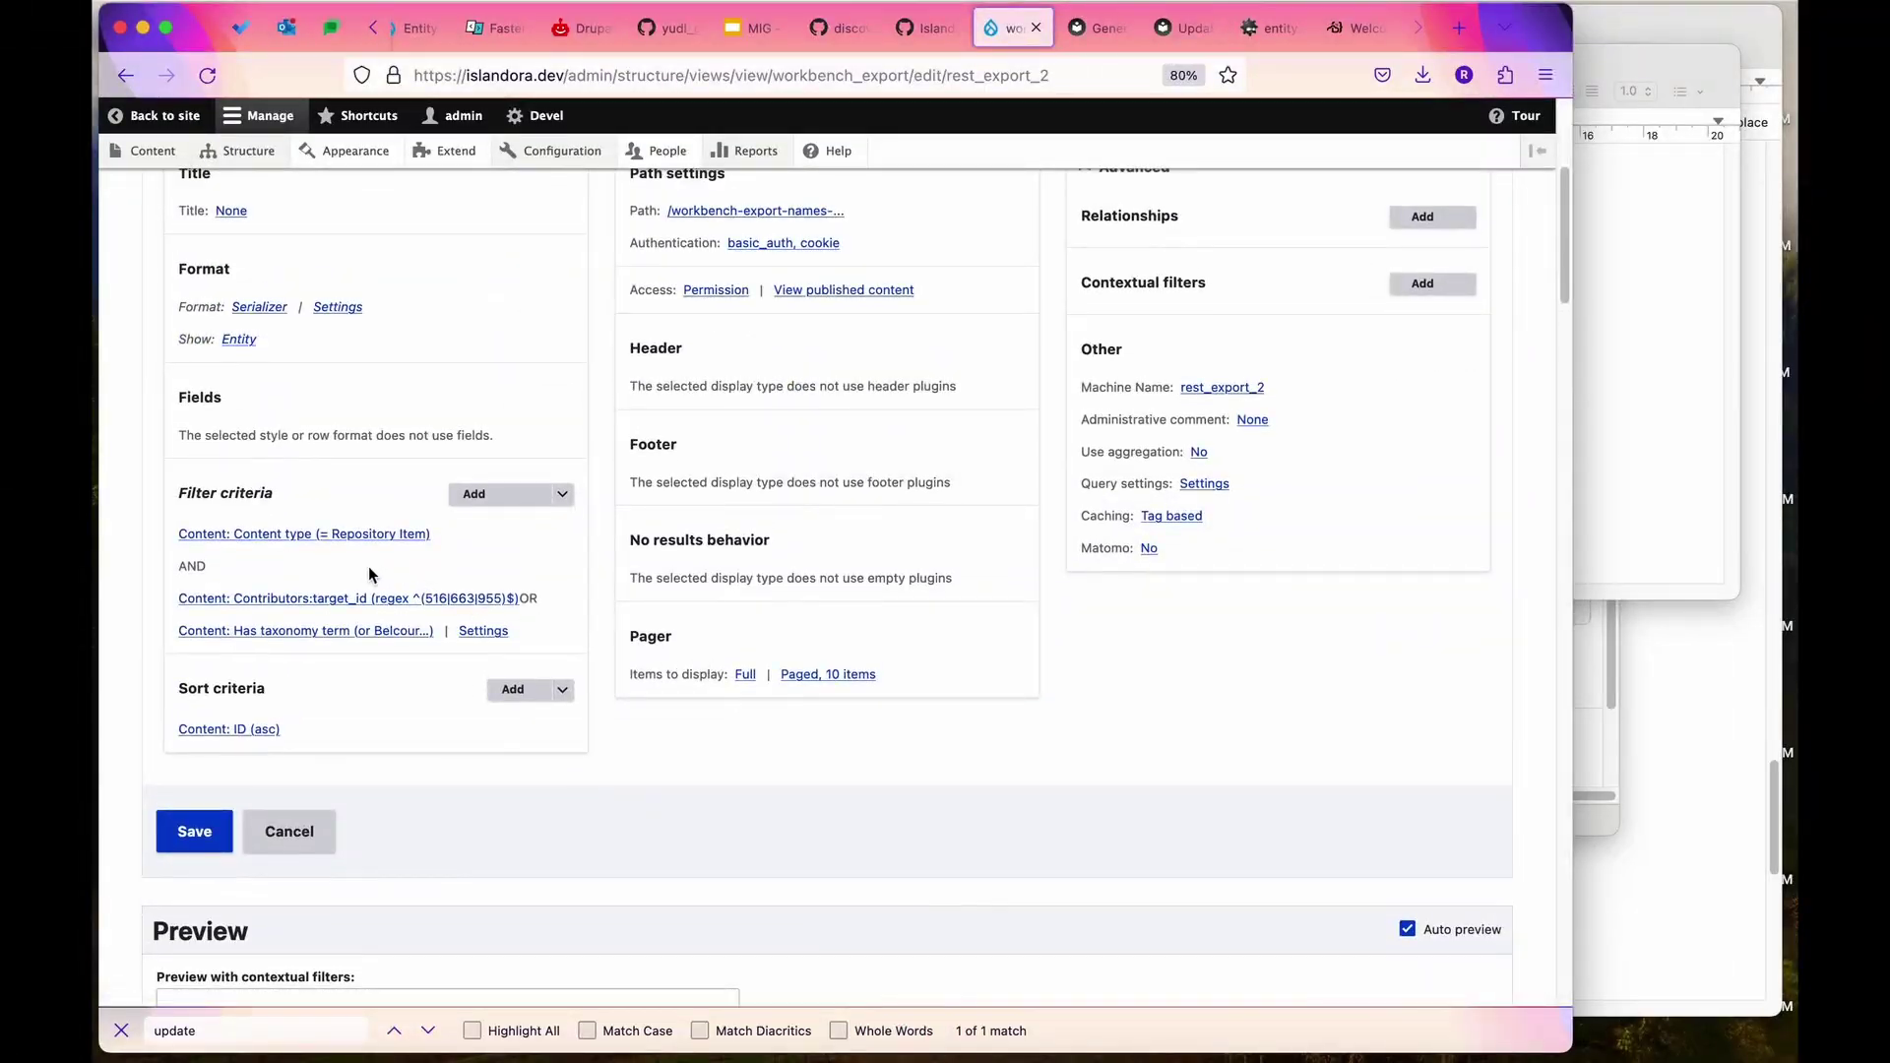
{"action": "left_click", "coordinate": [561, 498]}
{"action": "left_click", "coordinate": [554, 517]}
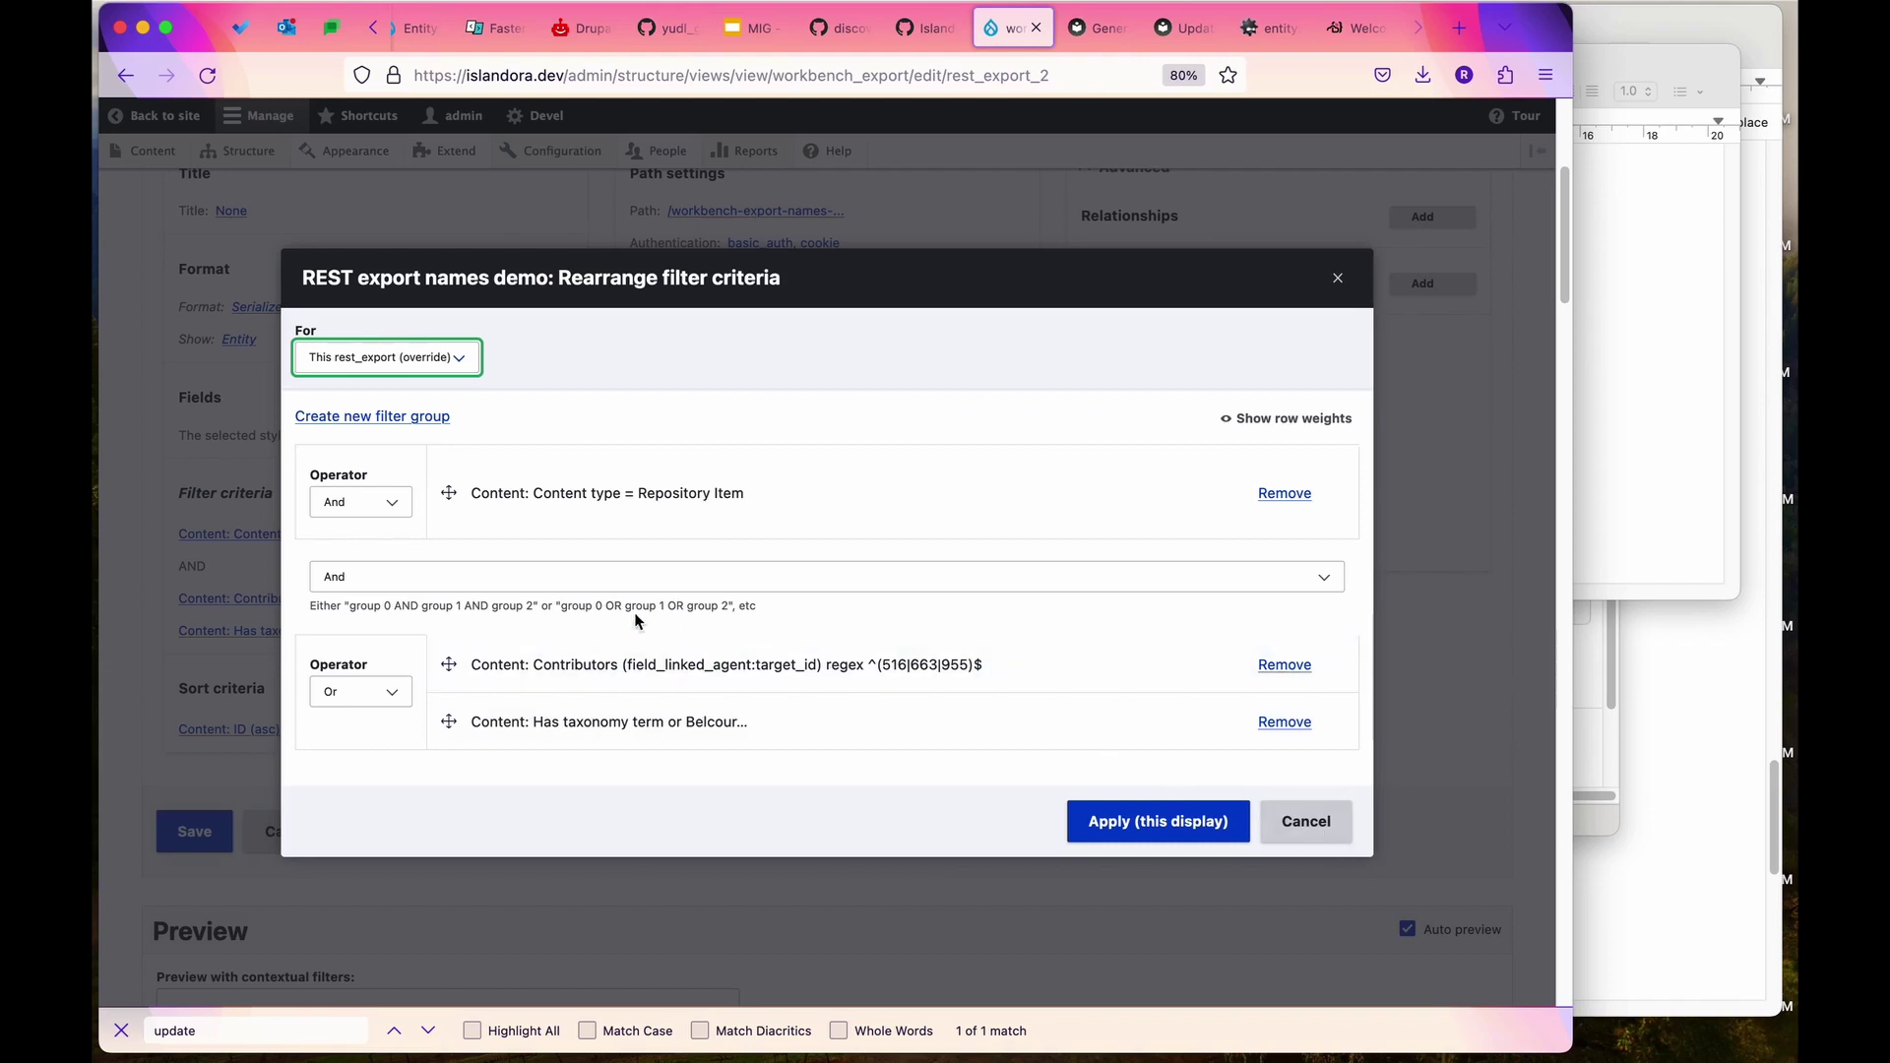
{"action": "left_click", "coordinate": [397, 691]}
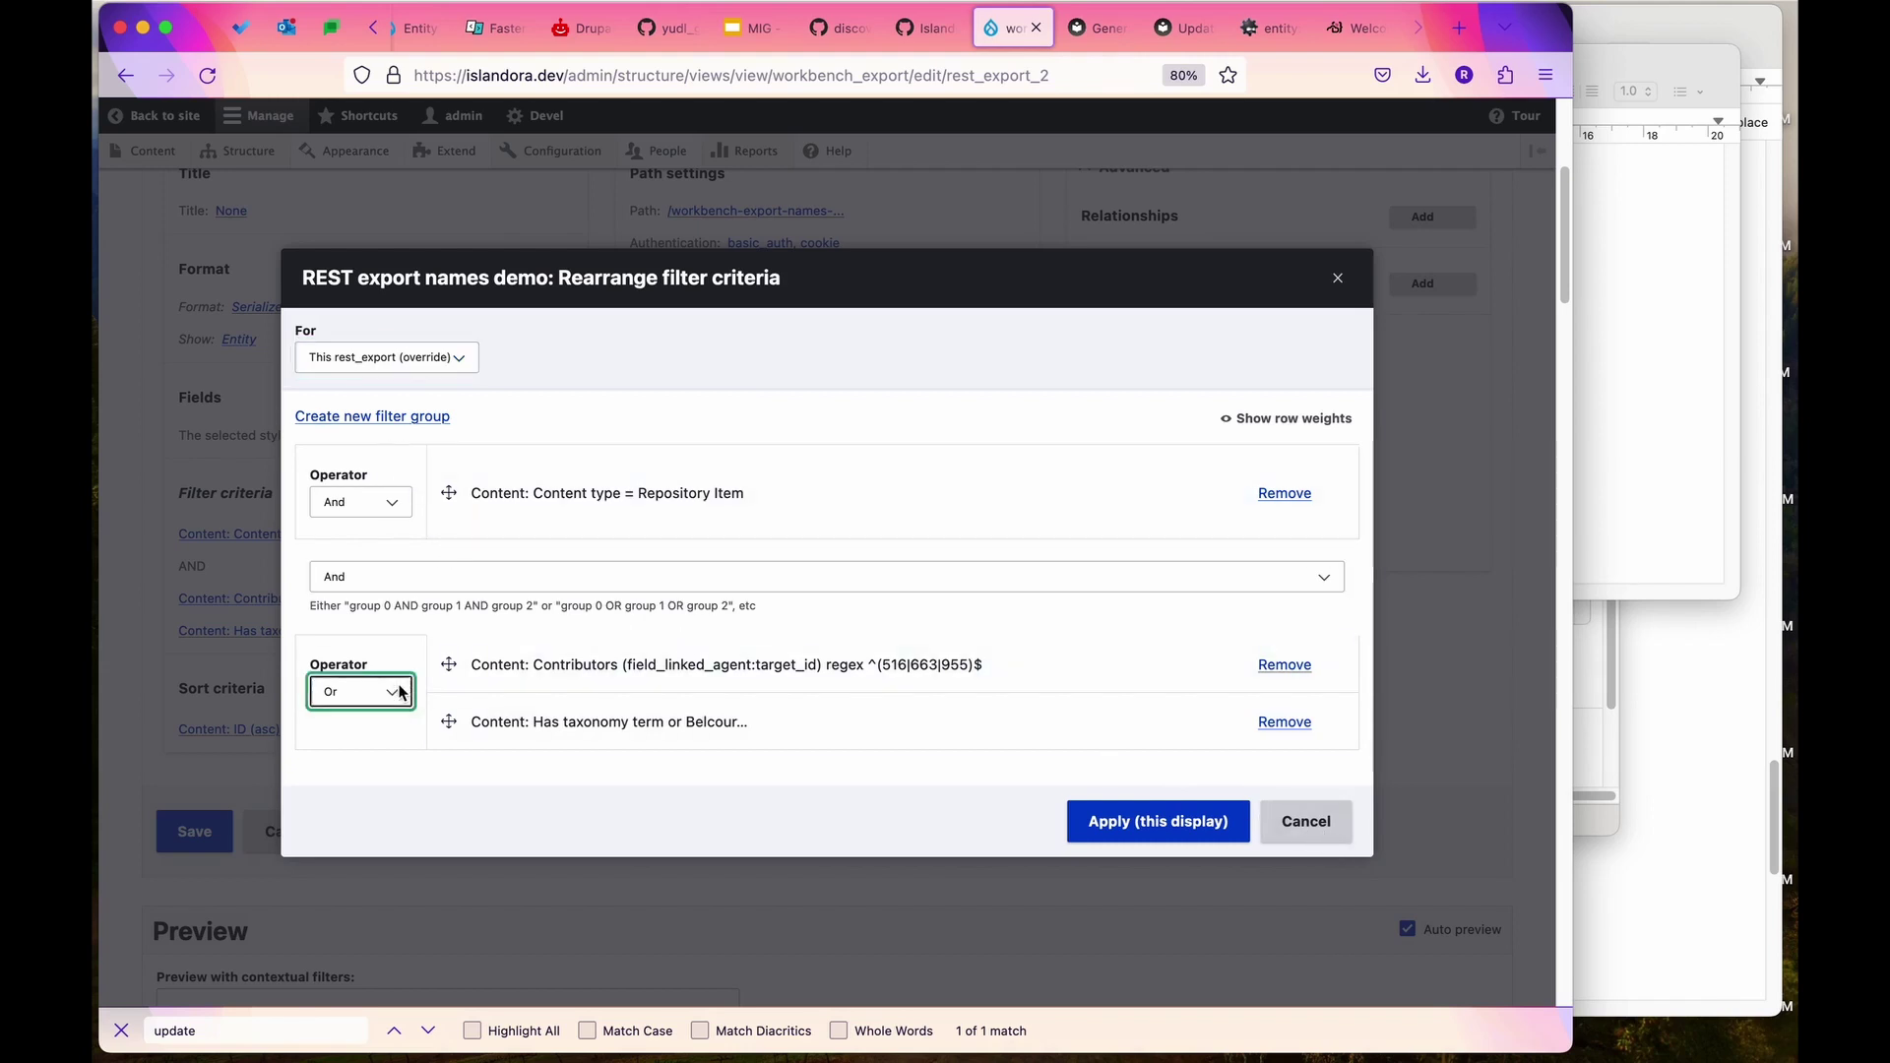
{"action": "left_click", "coordinate": [397, 687]}
{"action": "left_click", "coordinate": [445, 580]}
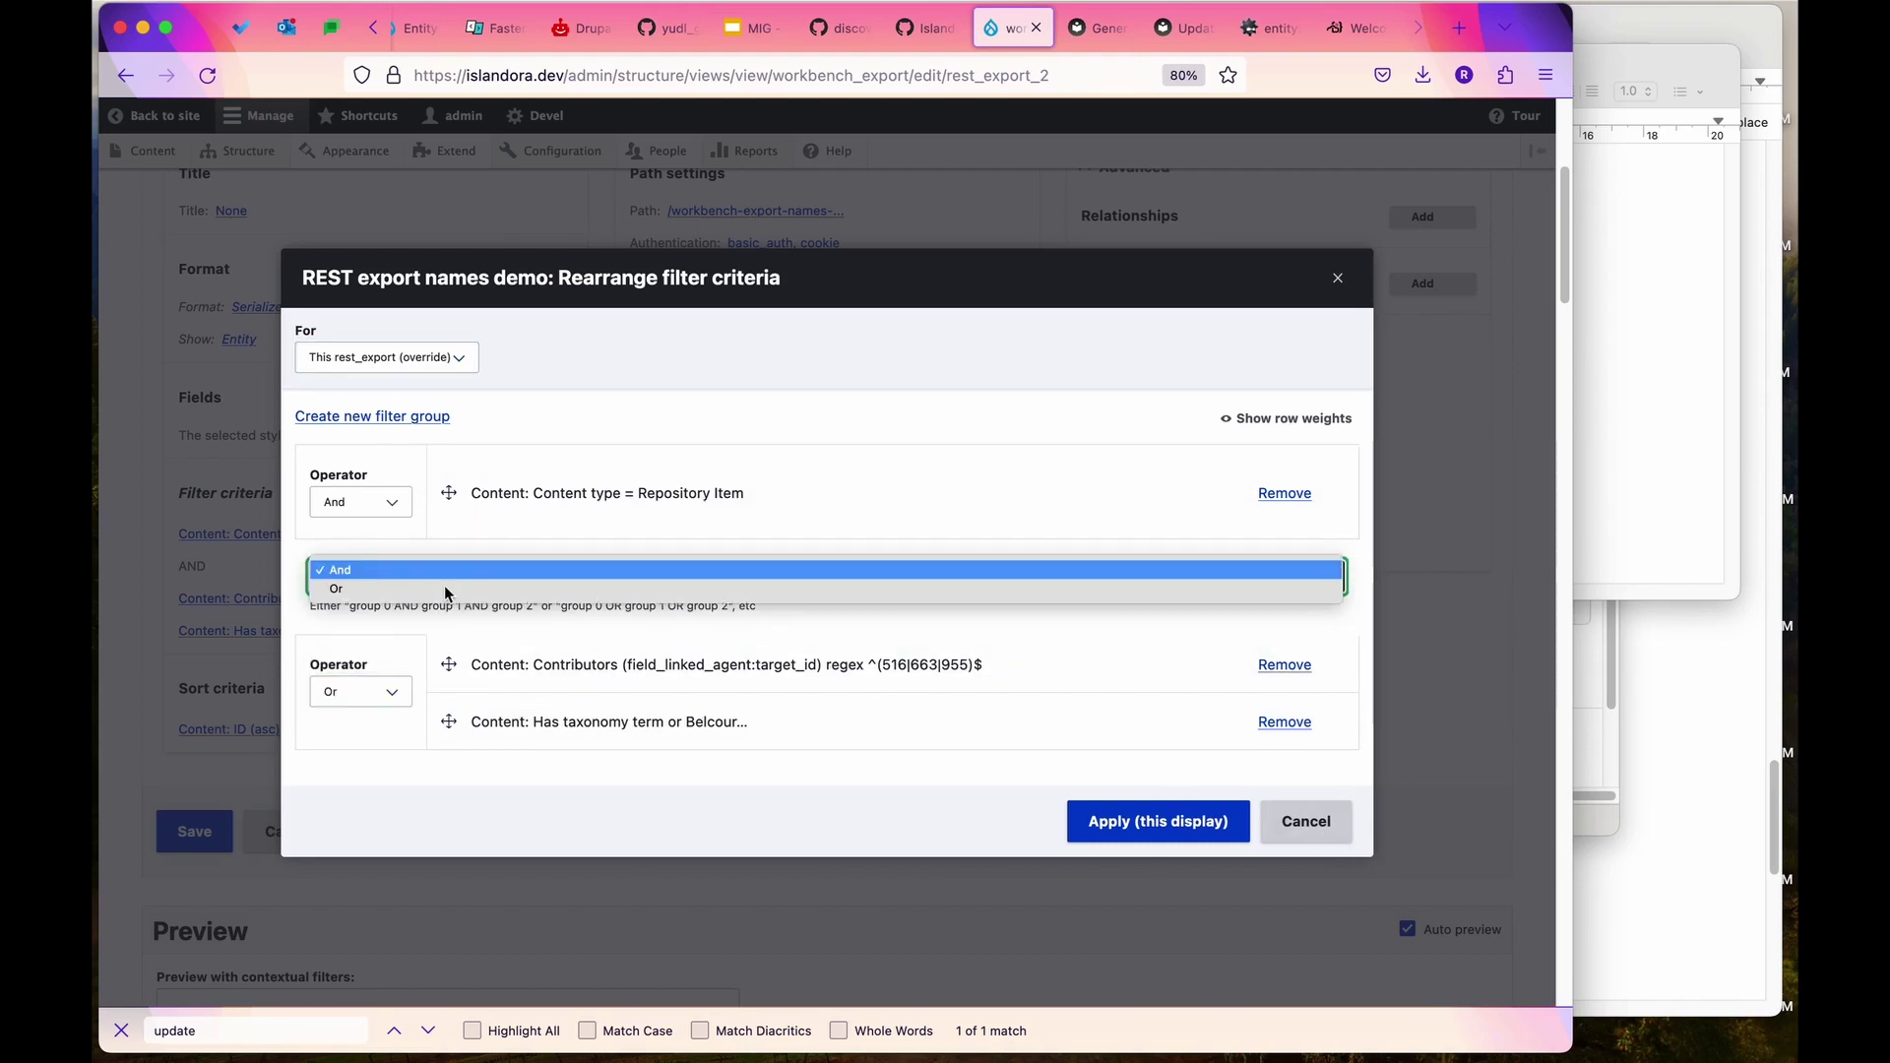
{"action": "left_click", "coordinate": [449, 589]}
{"action": "left_click", "coordinate": [449, 583]}
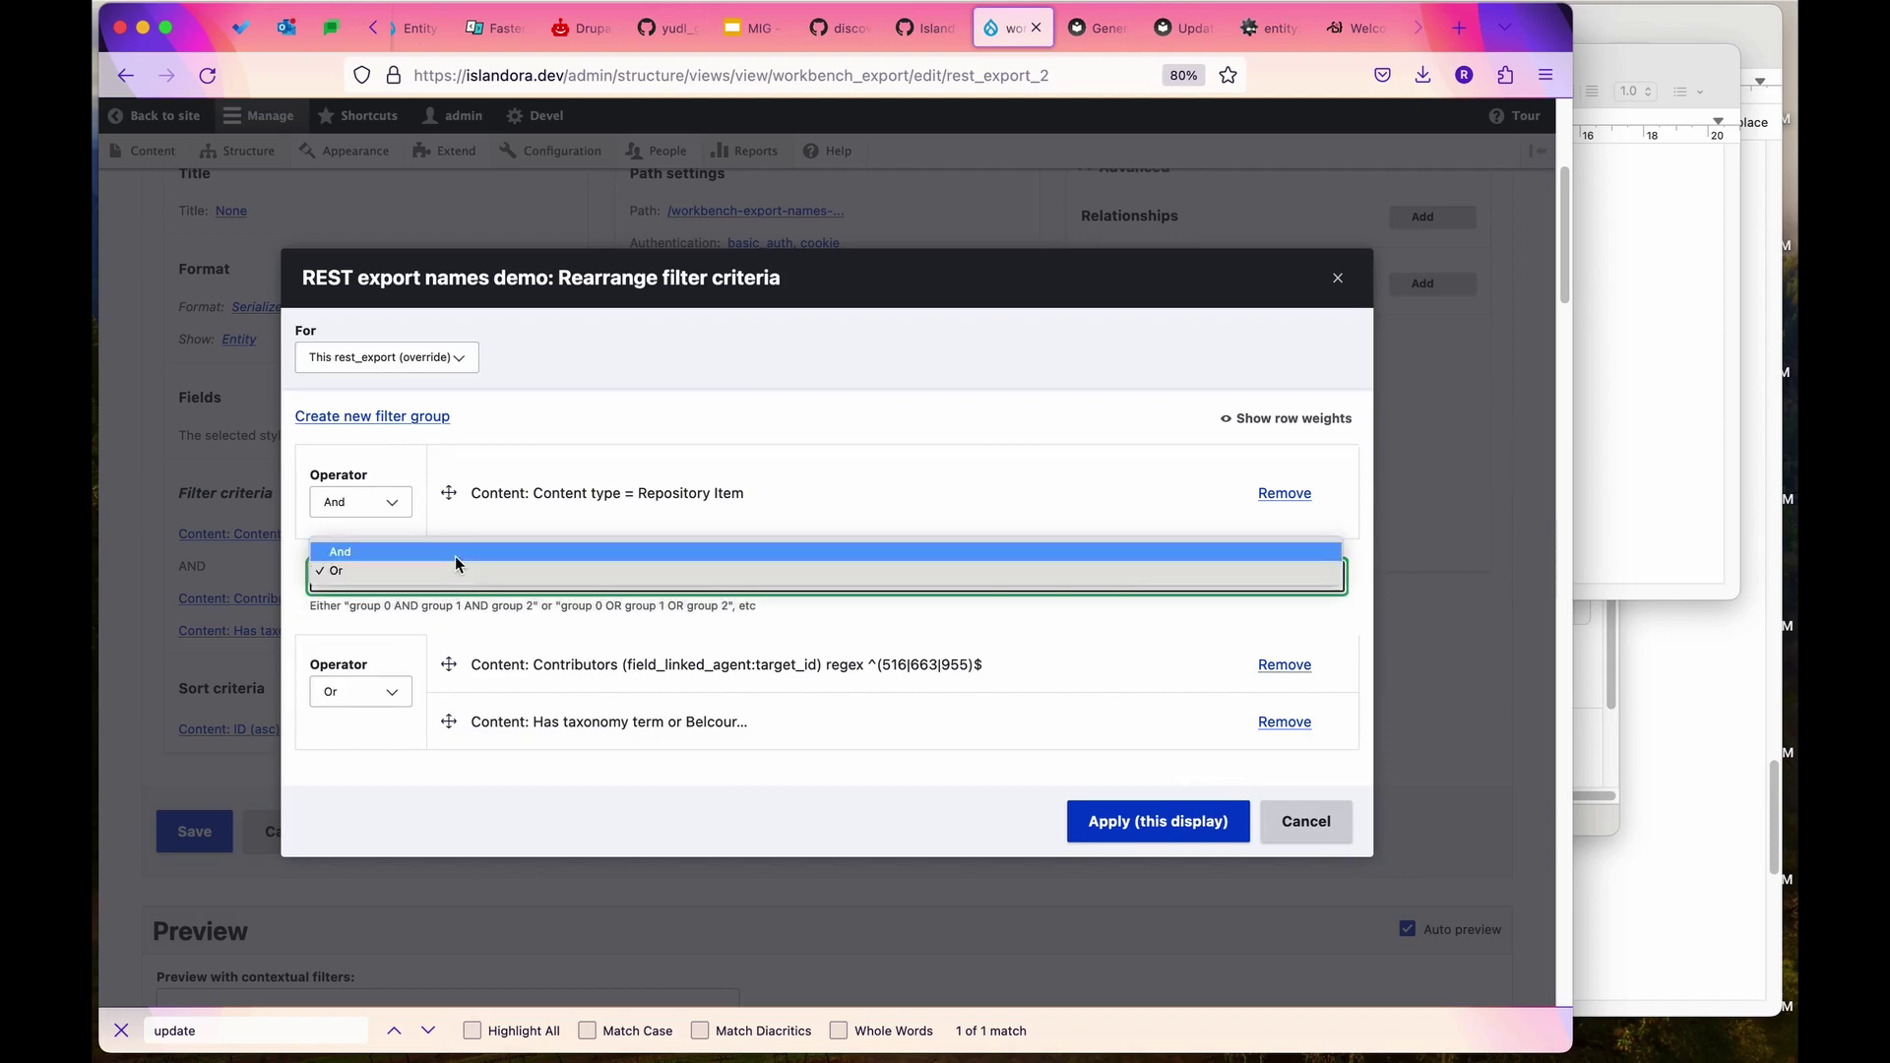
{"action": "left_click", "coordinate": [453, 551]}
{"action": "left_click", "coordinate": [1147, 815]}
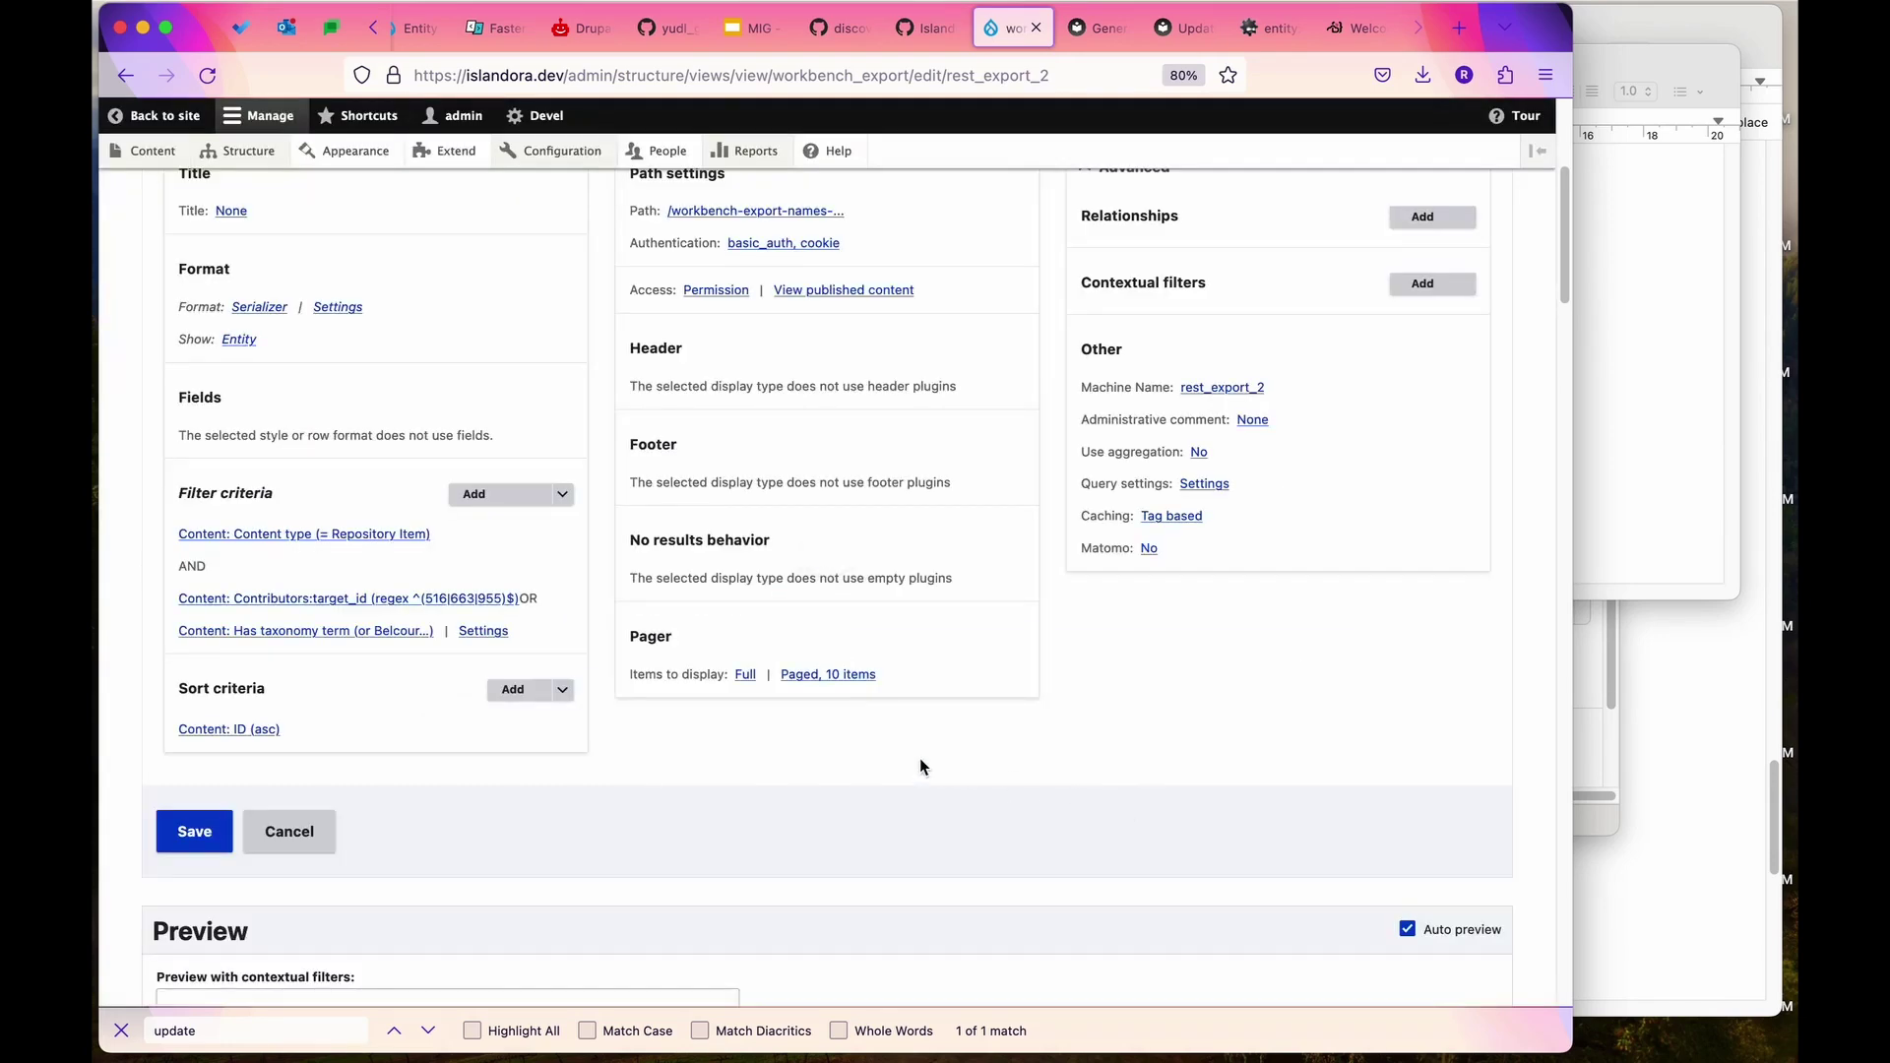
{"action": "scroll", "coordinate": [581, 821], "scroll_direction": "down", "scroll_amount": 5}
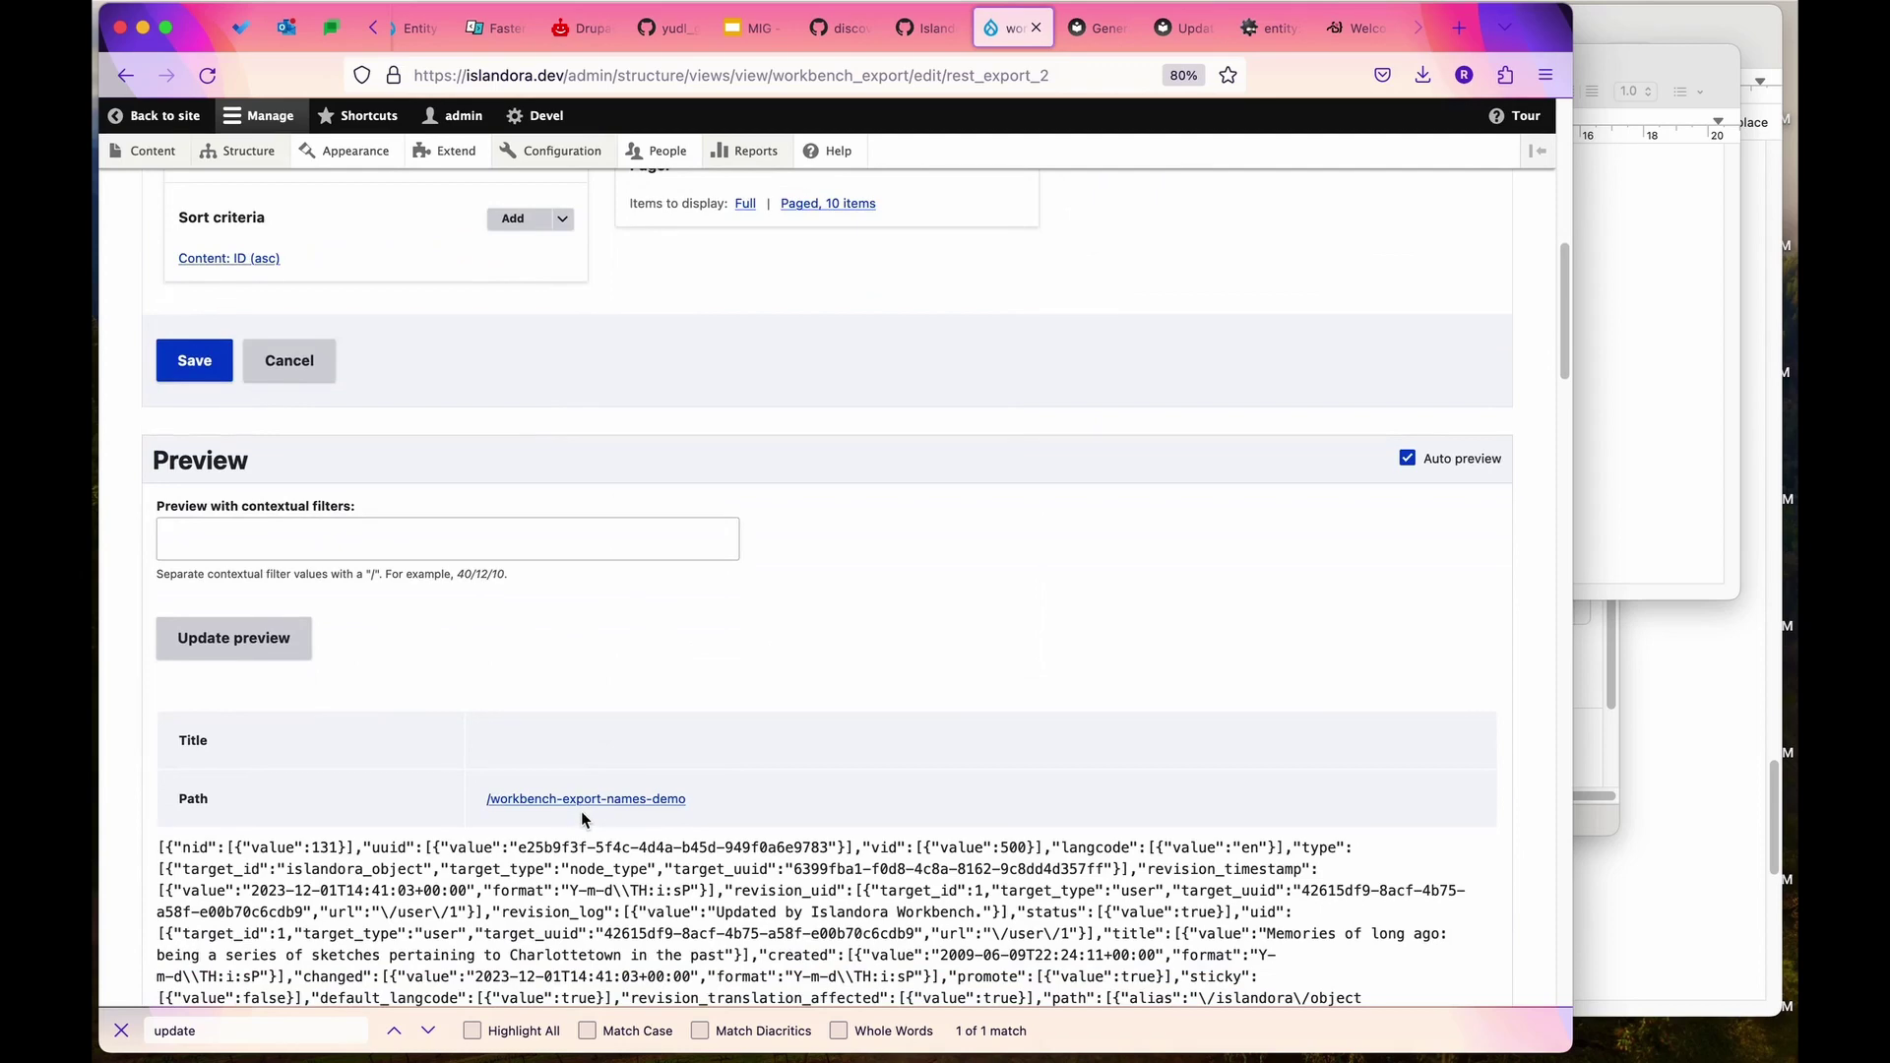
{"action": "scroll", "coordinate": [581, 811], "scroll_direction": "up", "scroll_amount": 5}
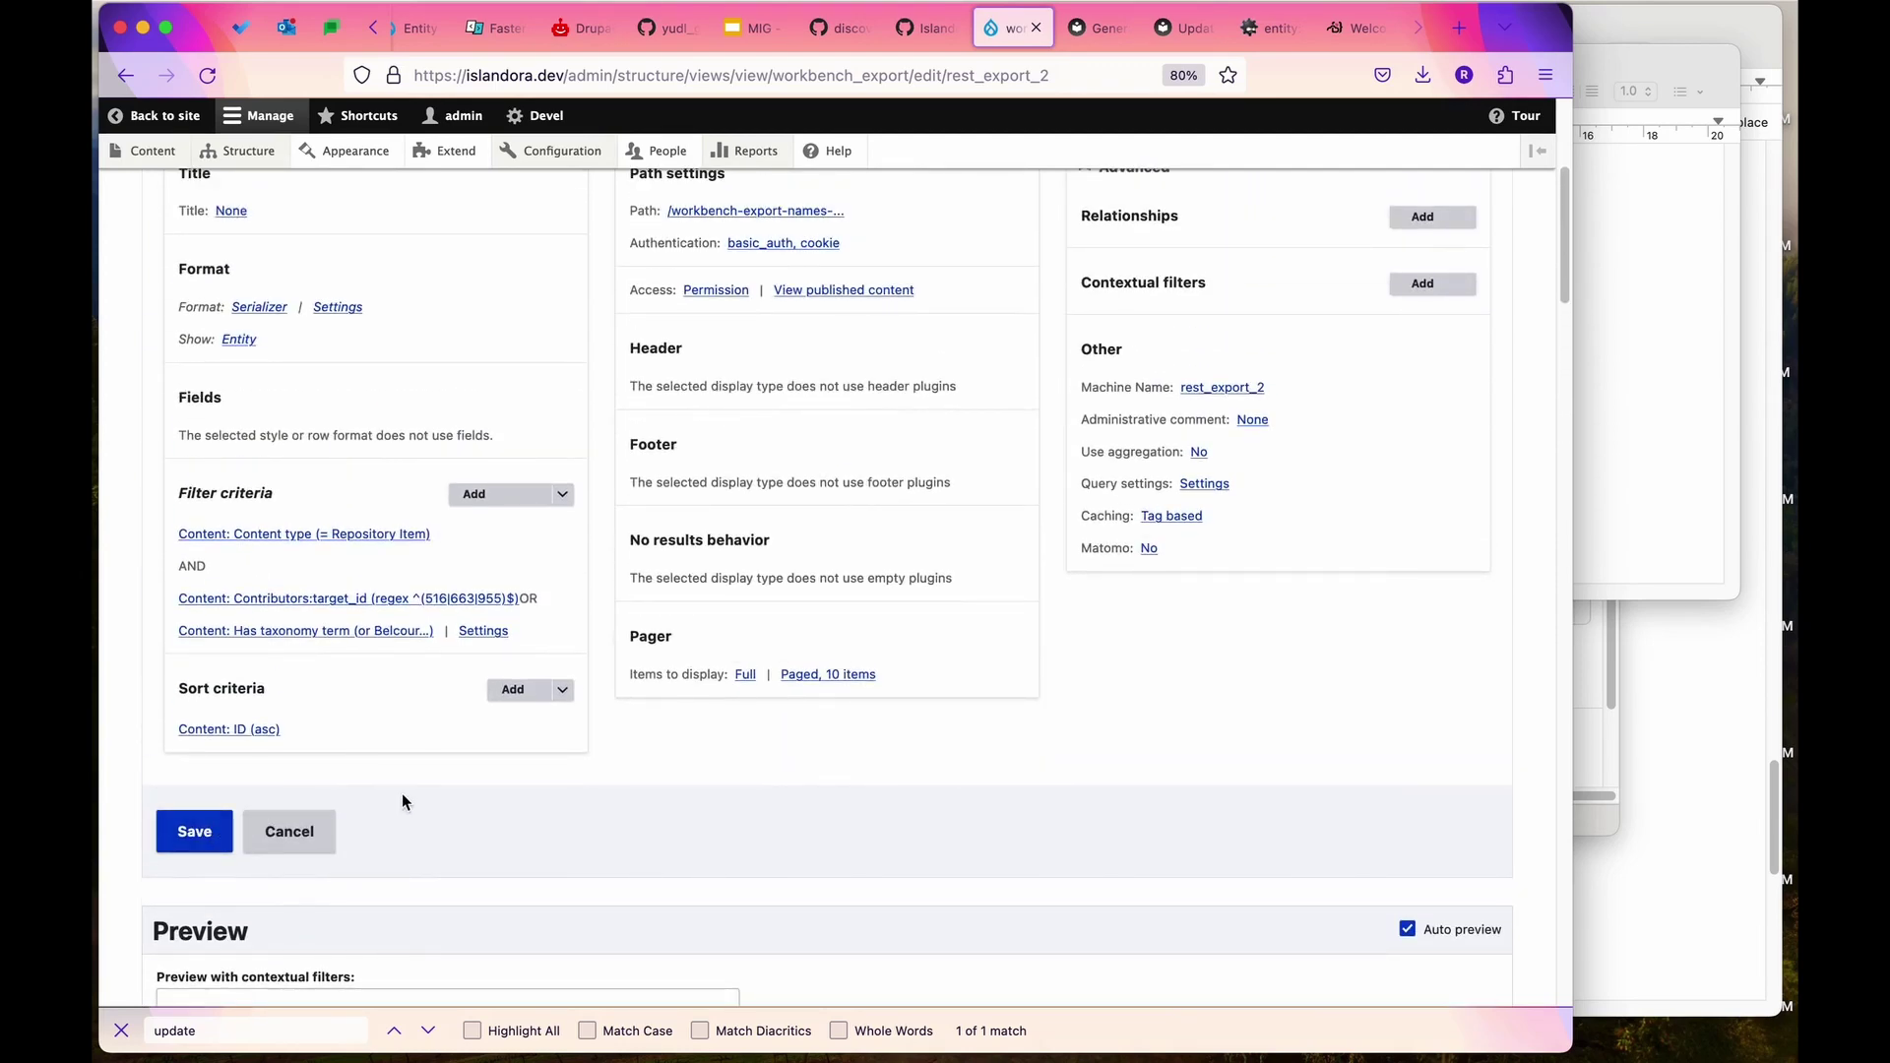
In Terminal, move into the 02-merge-terms folder and list its contents.
{"action": "key", "text": "super+Tab"}
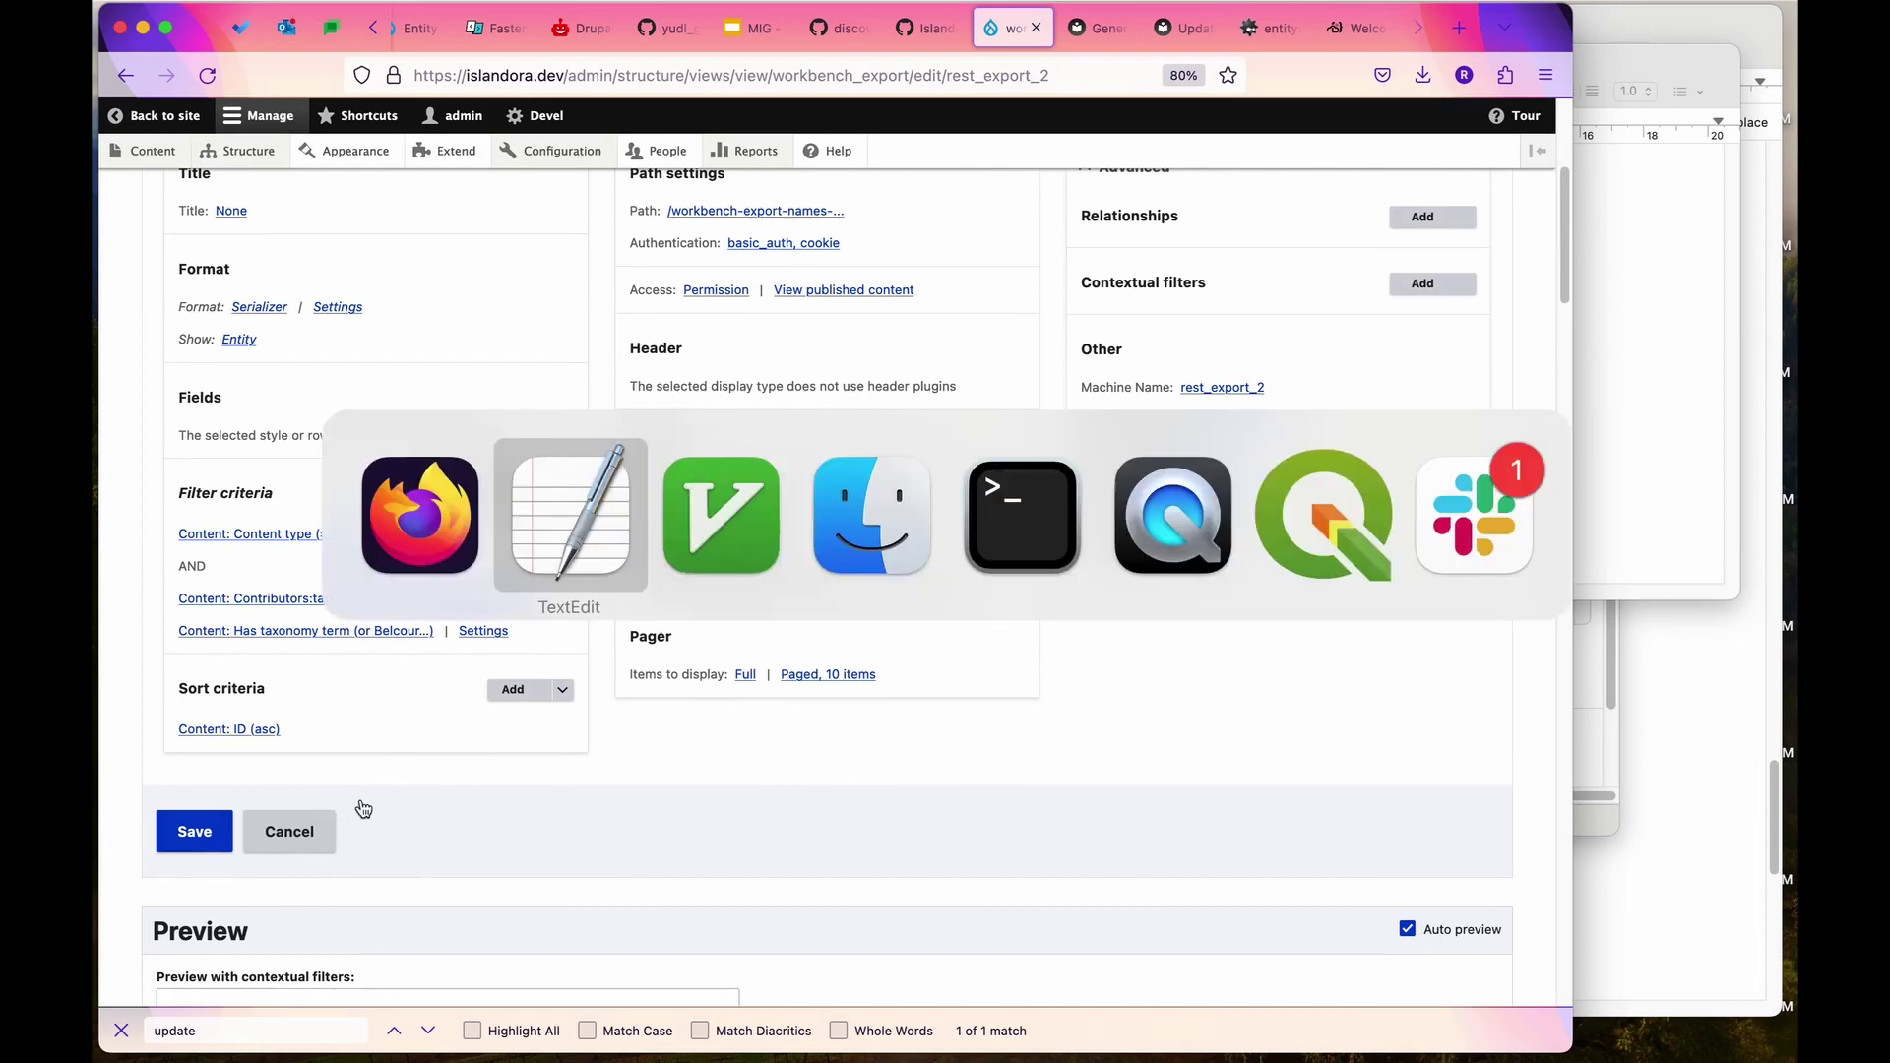
{"action": "left_click", "coordinate": [994, 543]}
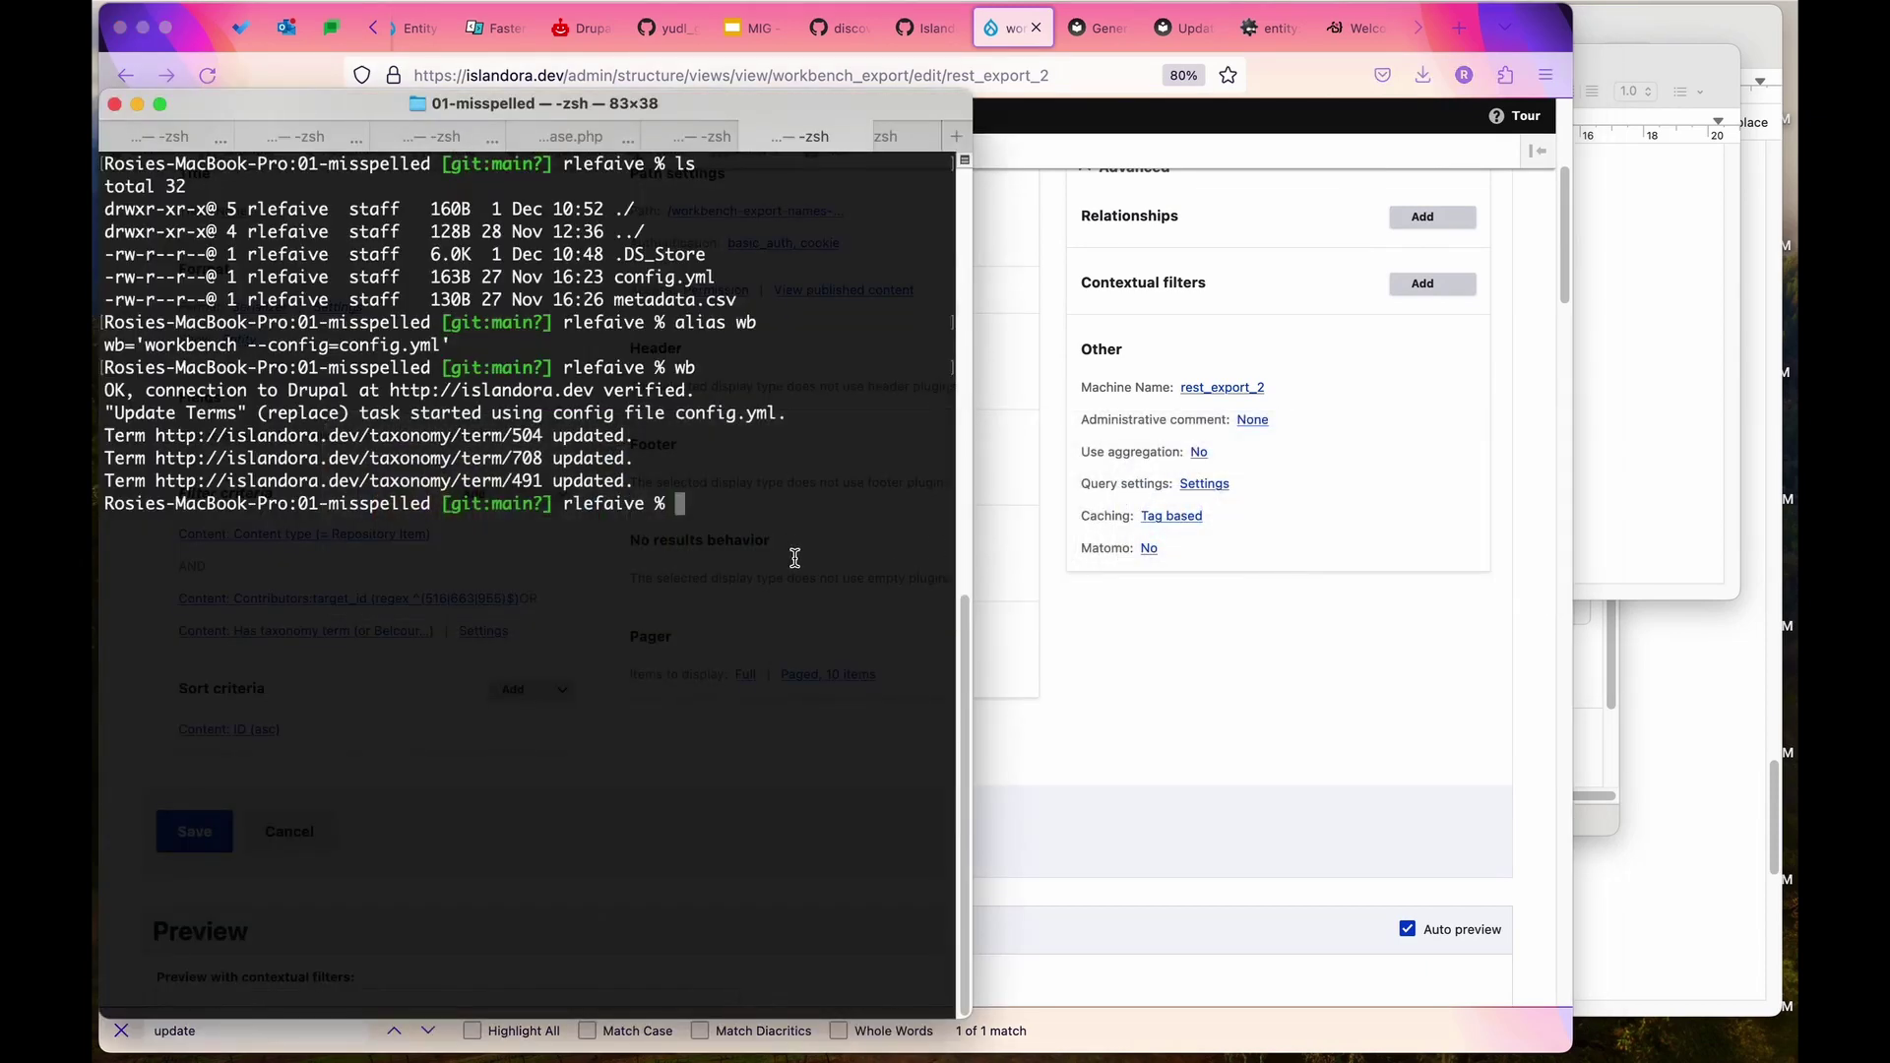
{"action": "type", "text": "cd ../02-merge-terms/"}
{"action": "key", "text": "Return"}
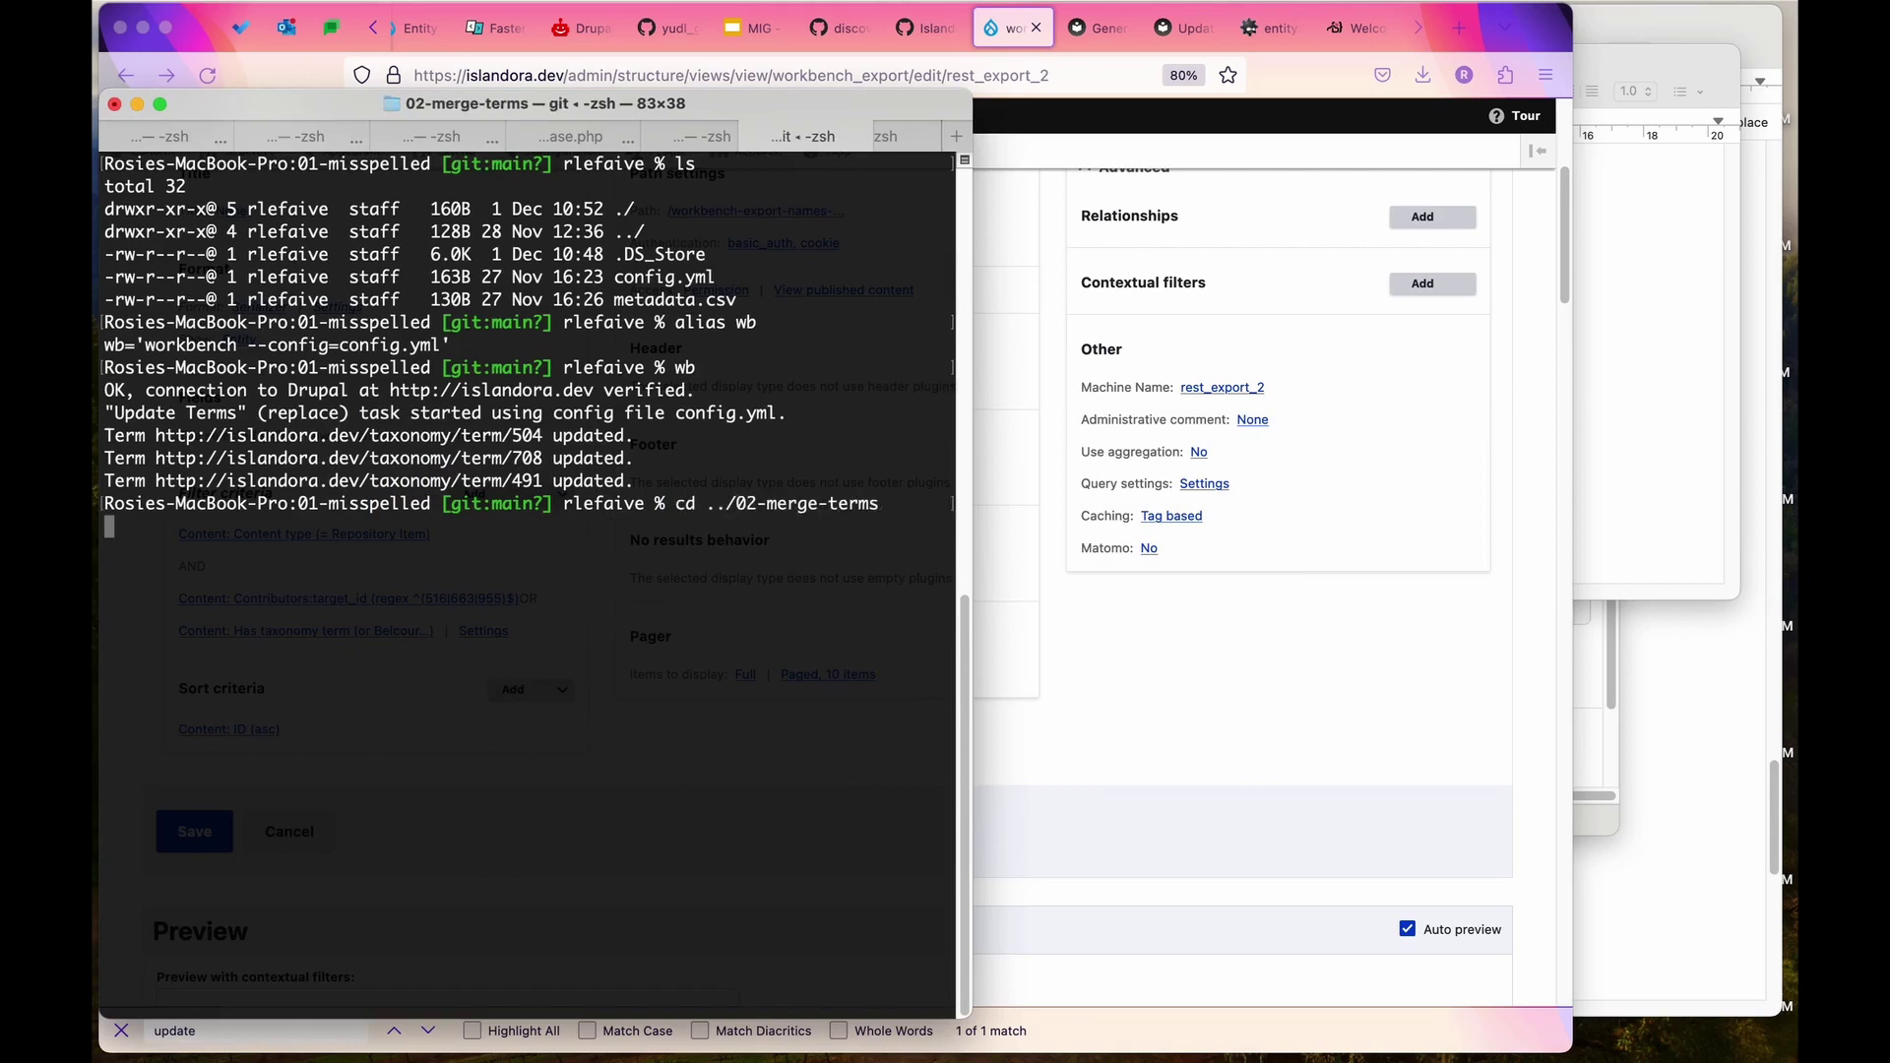
{"action": "type", "text": "ls"}
{"action": "key", "text": "Return"}
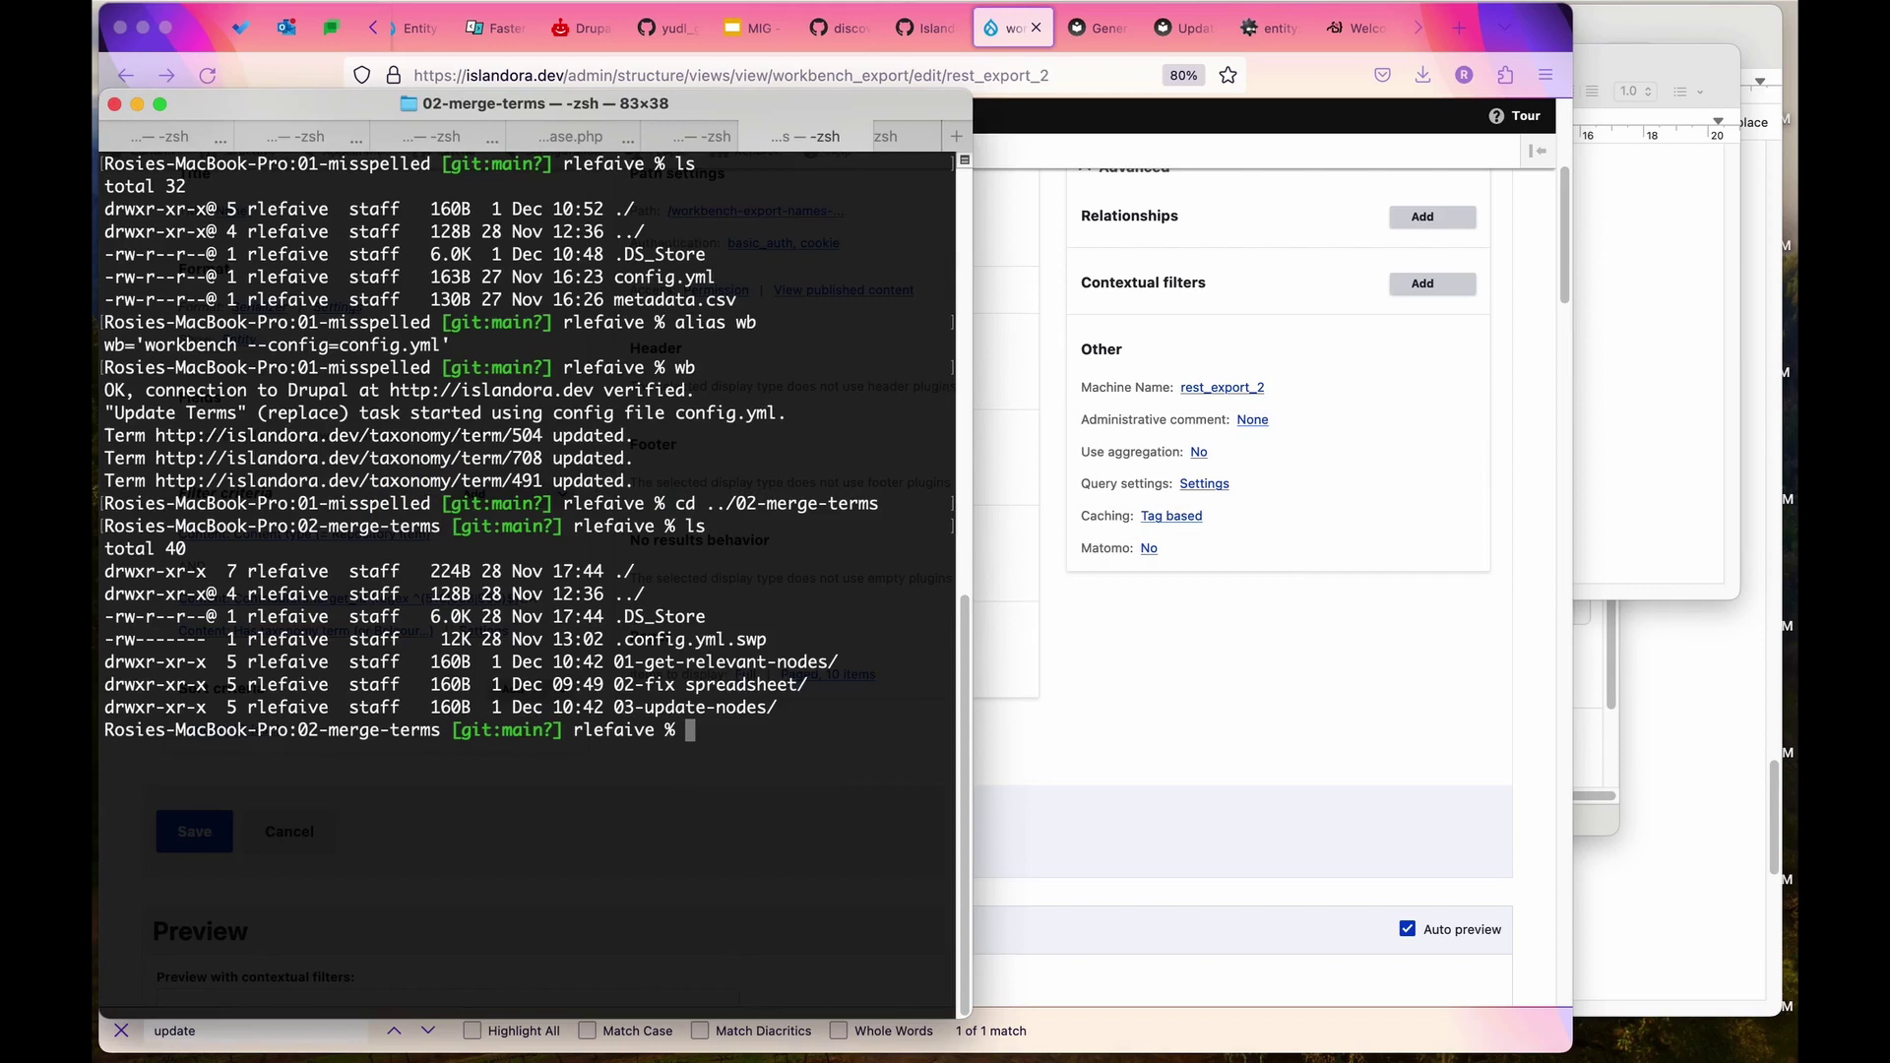
Enter 01-get-relevant-nodes and run wb to export the view's nodes to workbench_export.csv.
{"action": "type", "text": "cd 01"}
{"action": "key", "text": "Tab"}
{"action": "key", "text": "Return"}
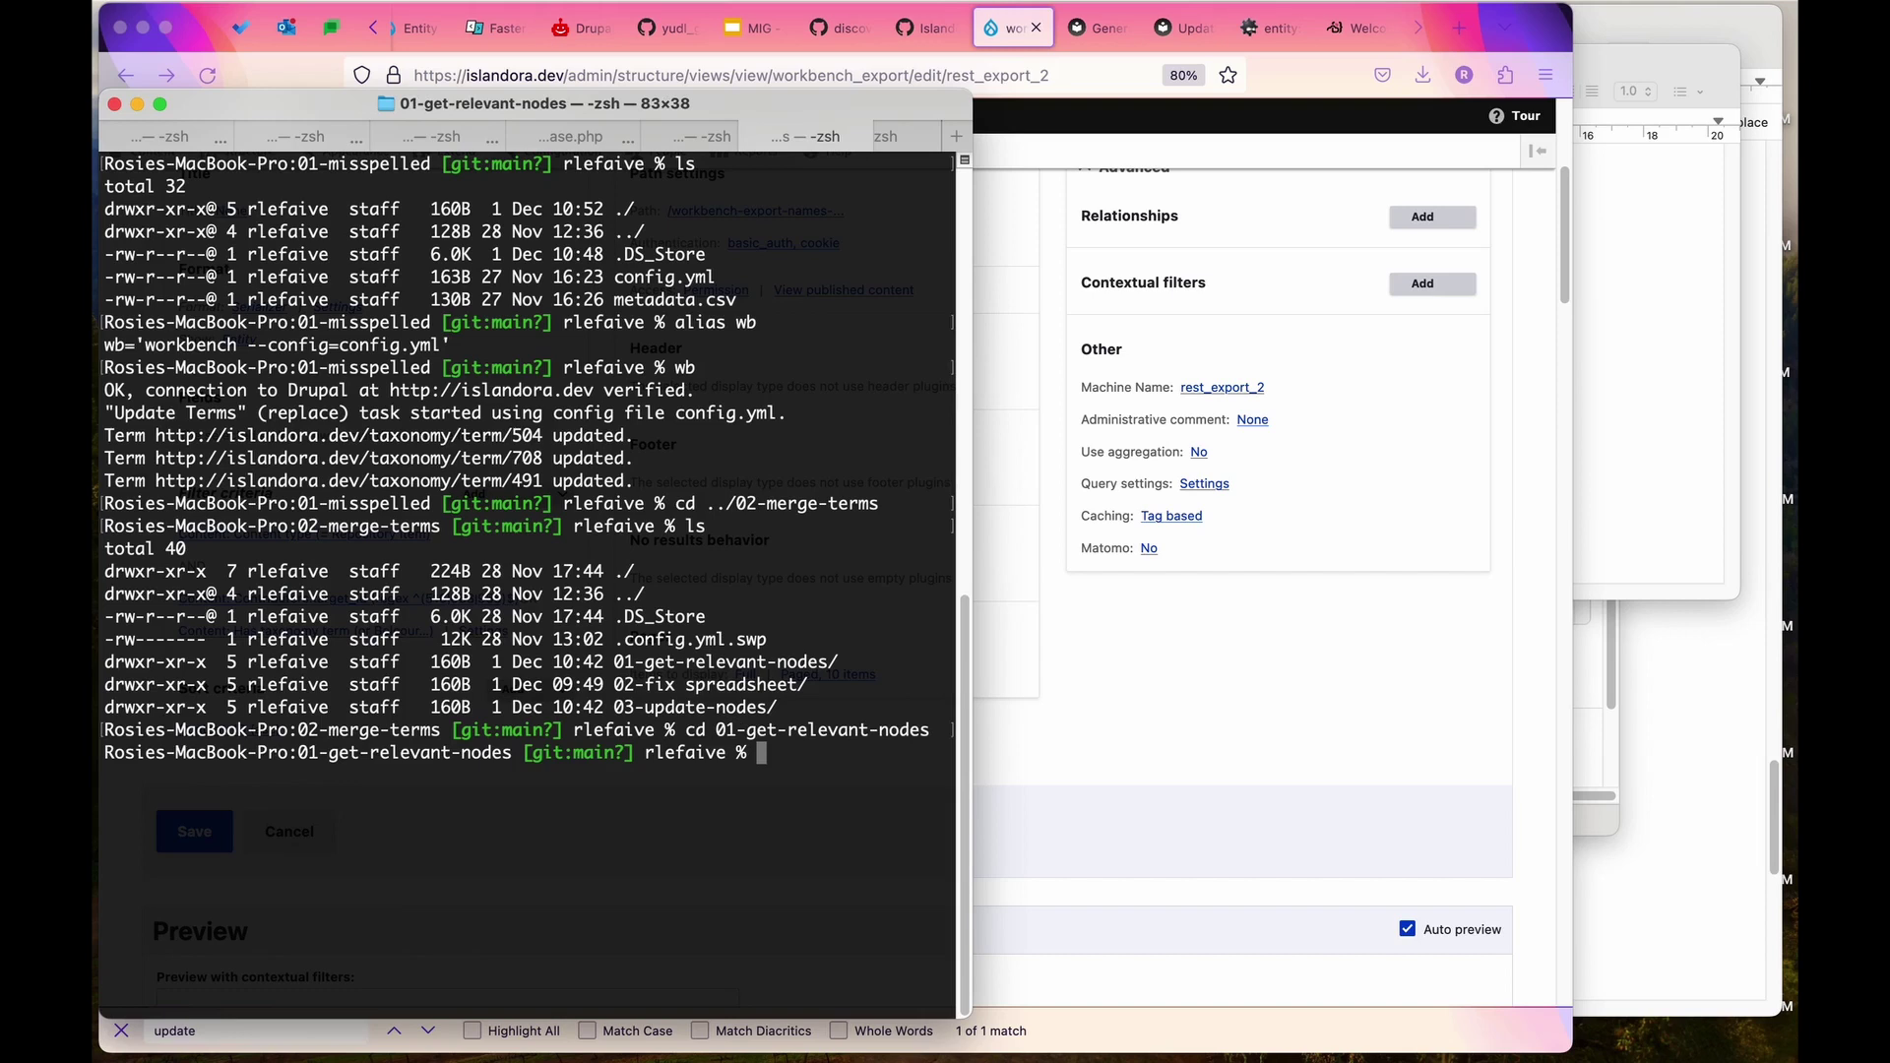
{"action": "type", "text": "ls"}
{"action": "key", "text": "Return"}
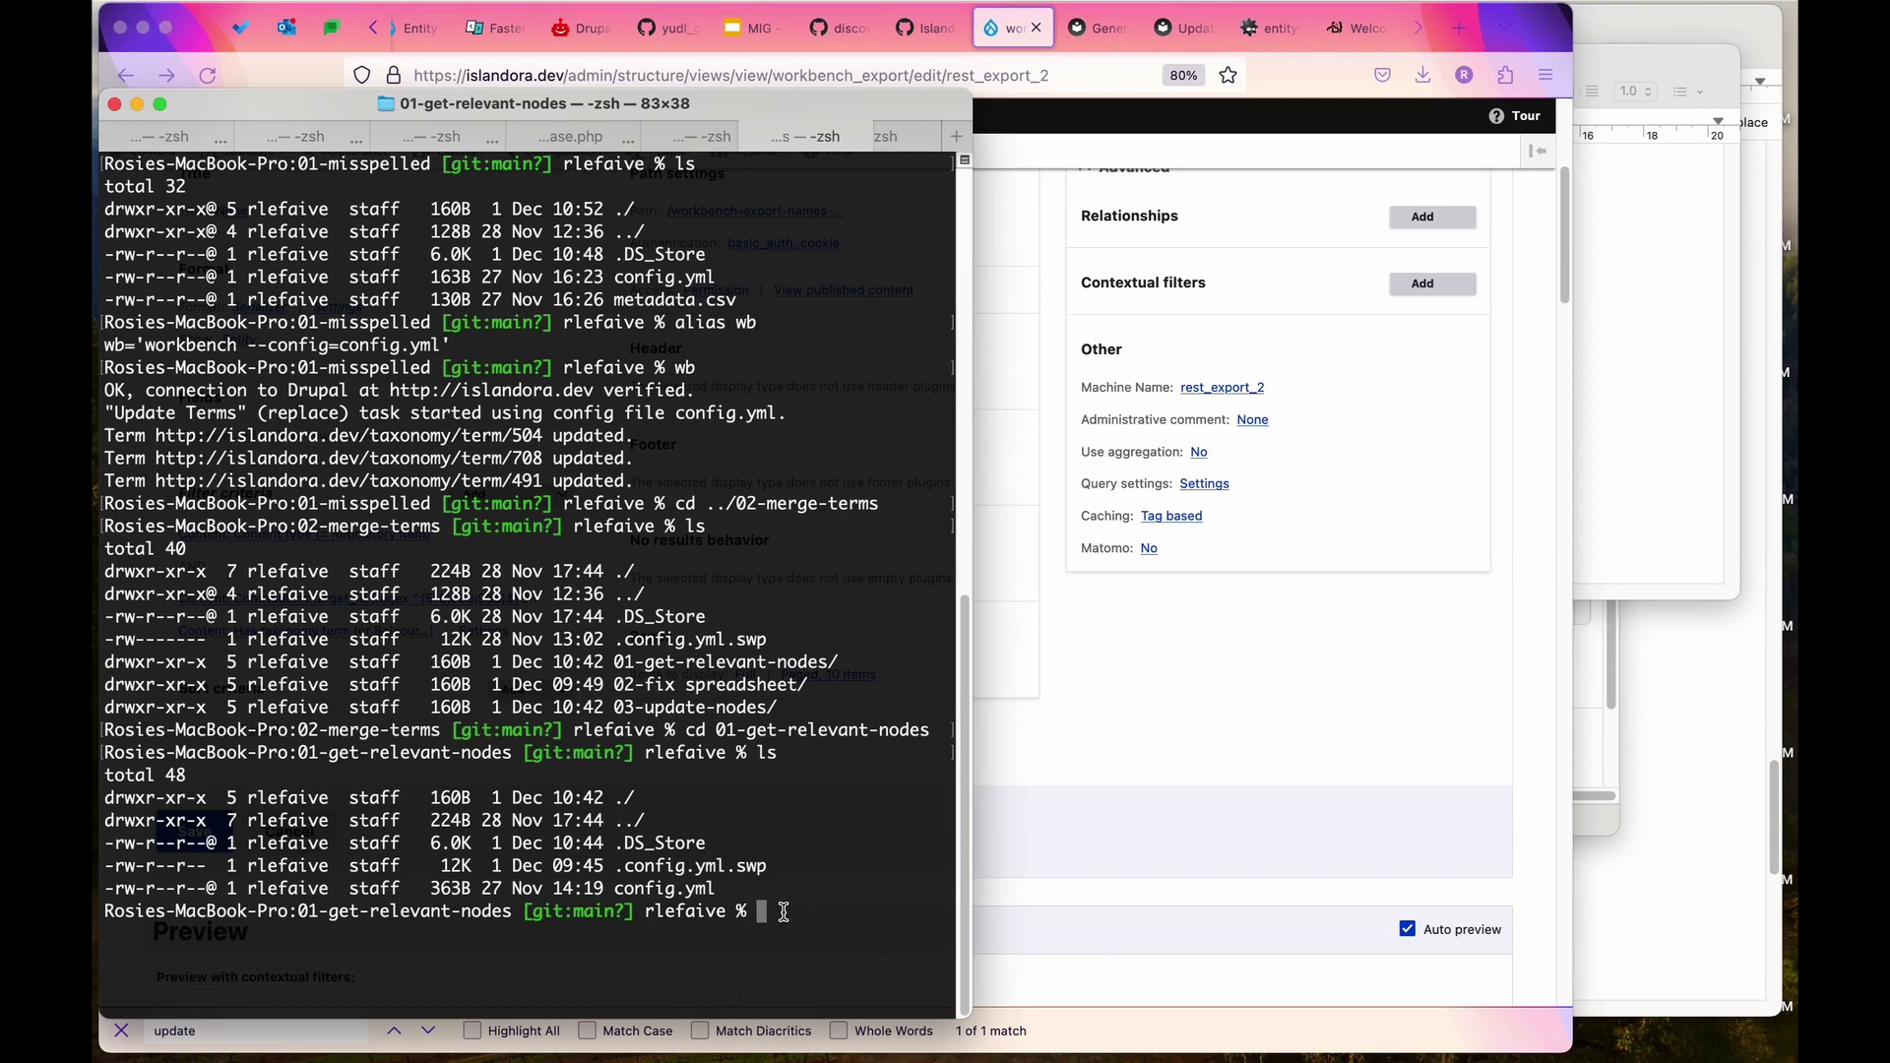
{"action": "type", "text": "wb"}
{"action": "key", "text": "Return"}
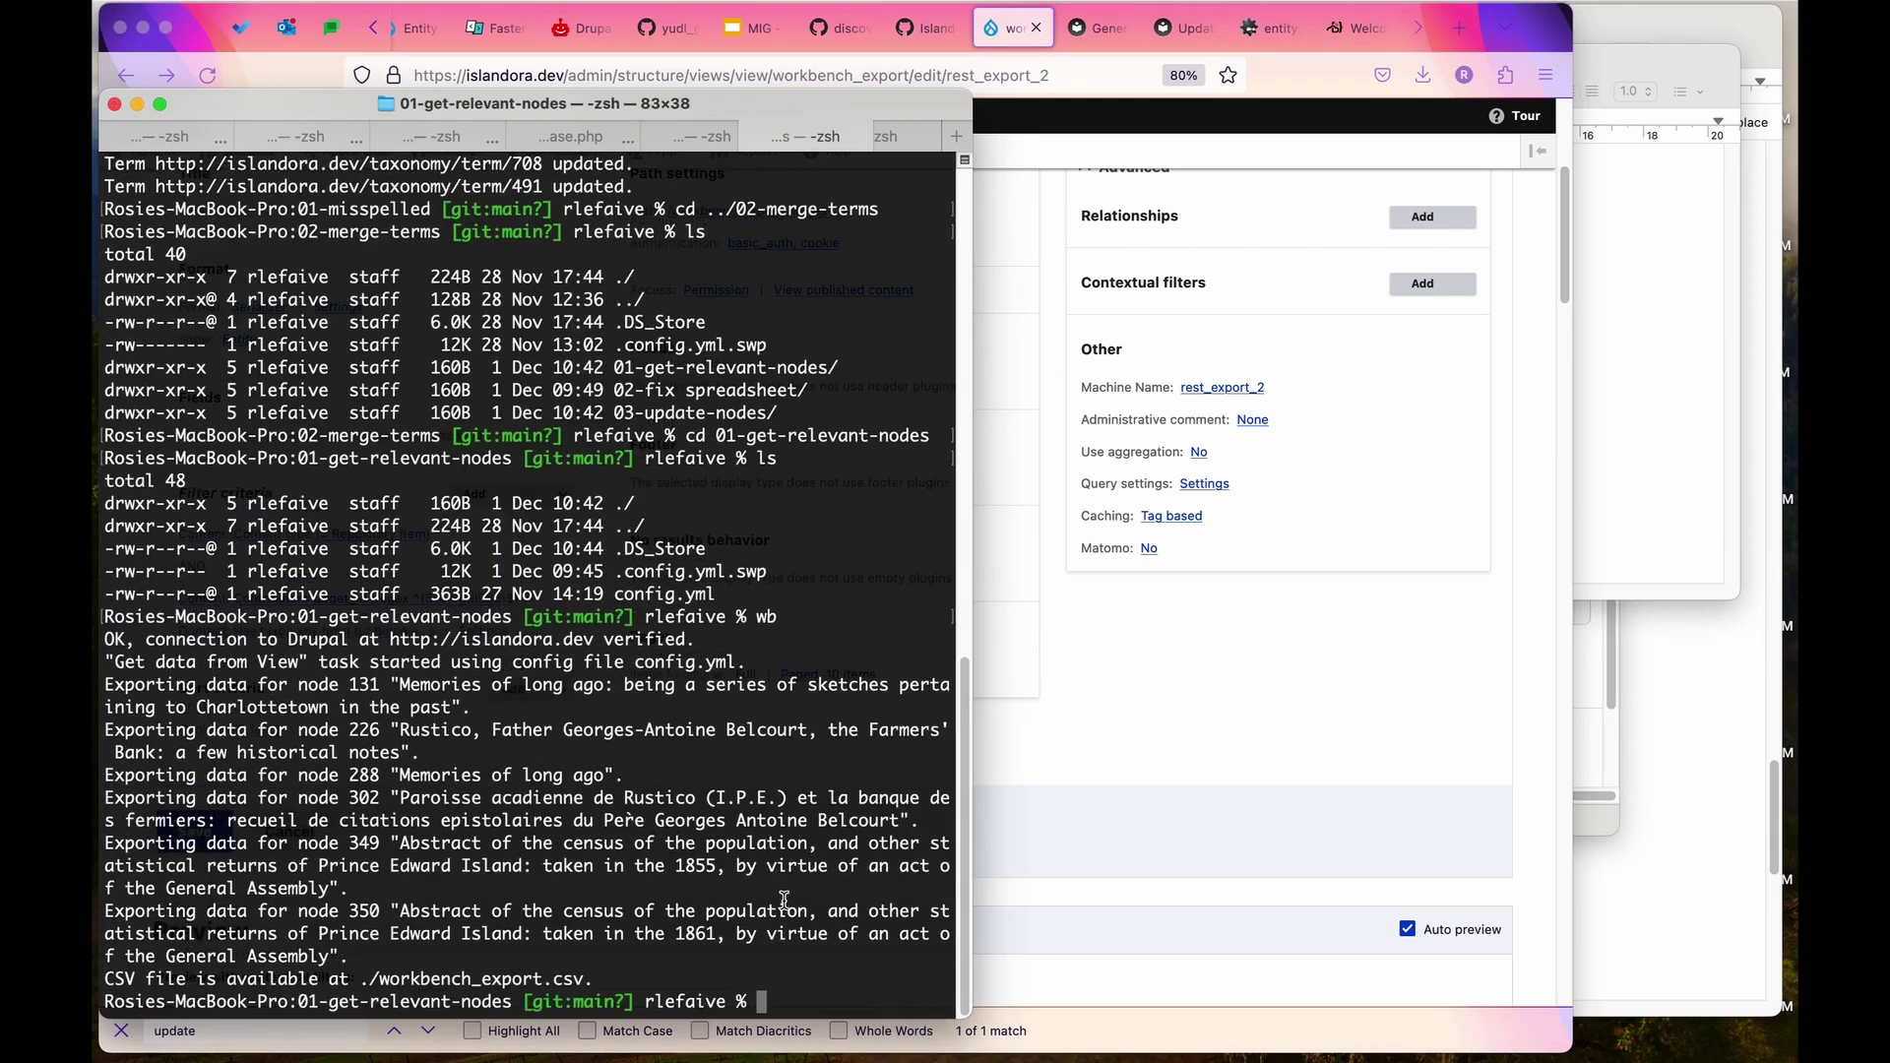
View workbench_export.csv from 01-get-relevant-nodes in MacVim, widen it, then close it.
{"action": "left_click", "coordinate": [1591, 474]}
{"action": "key", "text": "super+Tab"}
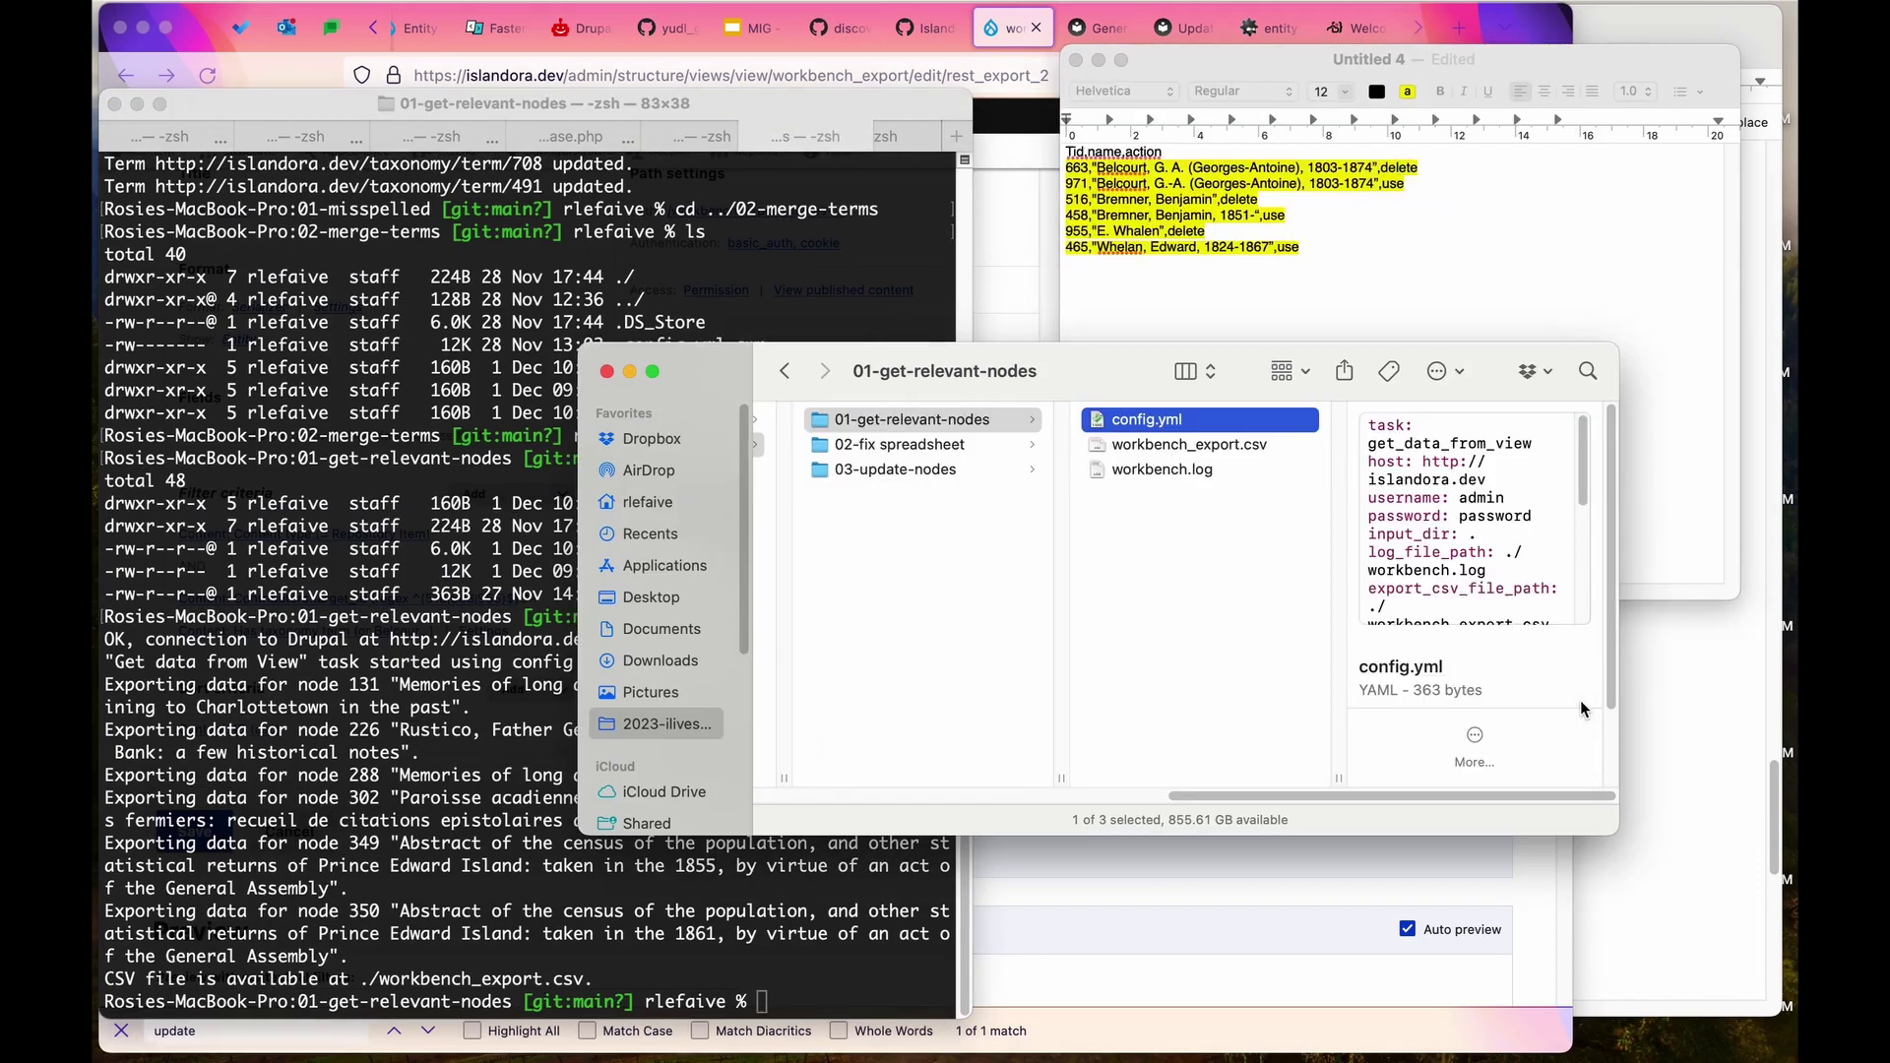
{"action": "left_click", "coordinate": [1182, 453]}
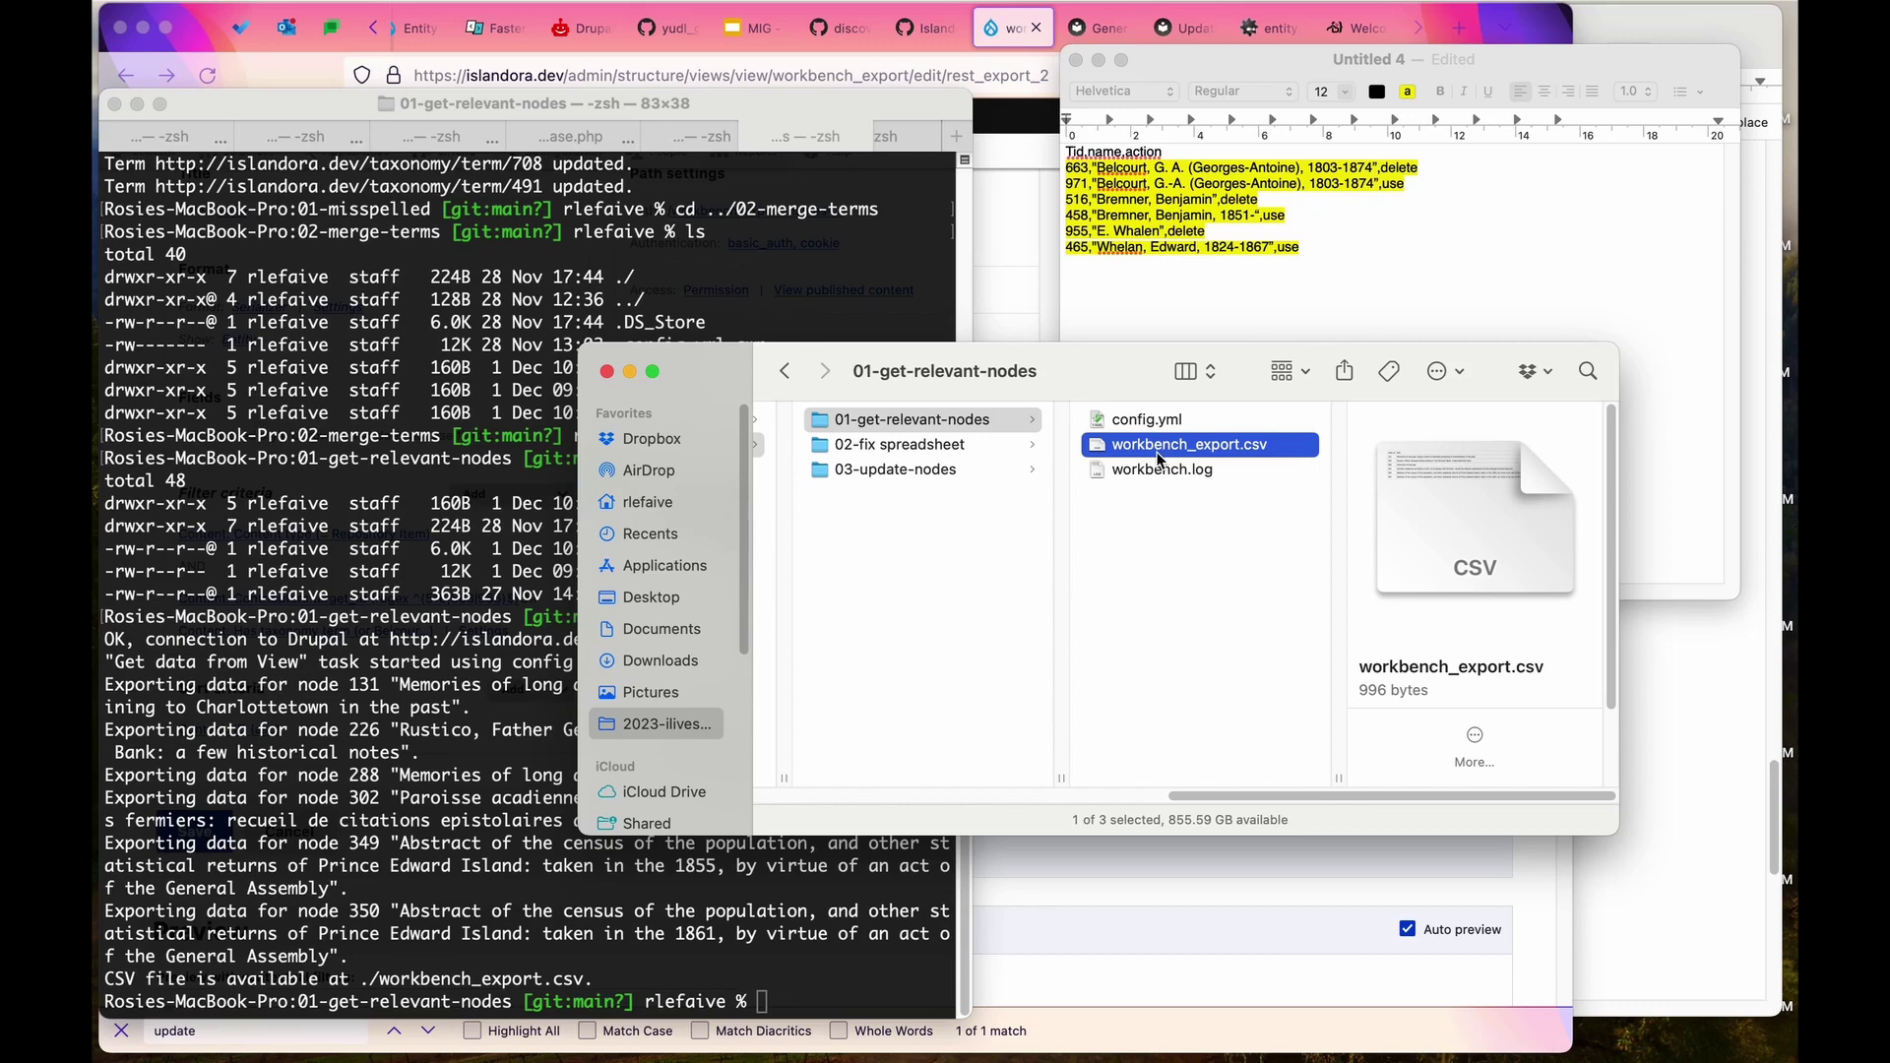
{"action": "double_click", "coordinate": [1159, 446]}
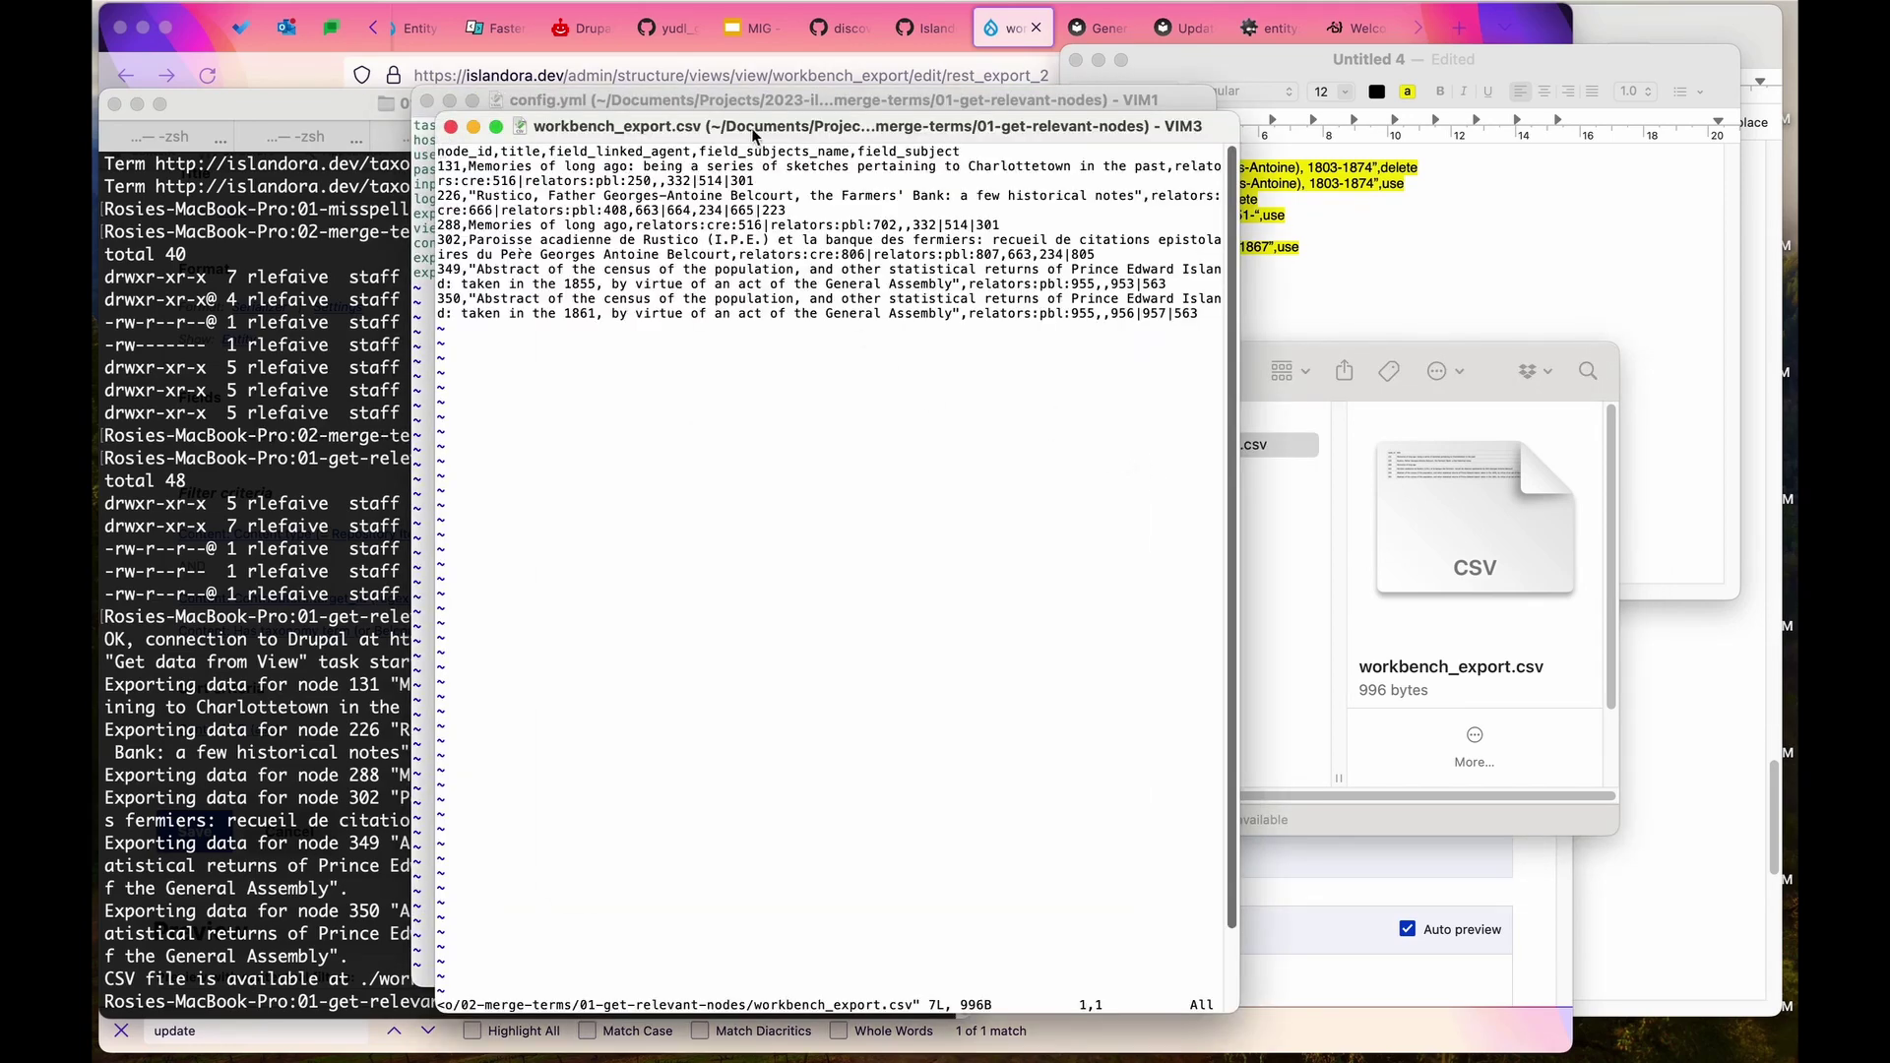
{"action": "left_click_drag", "start_coordinate": [969, 298], "coordinate": [1643, 298]}
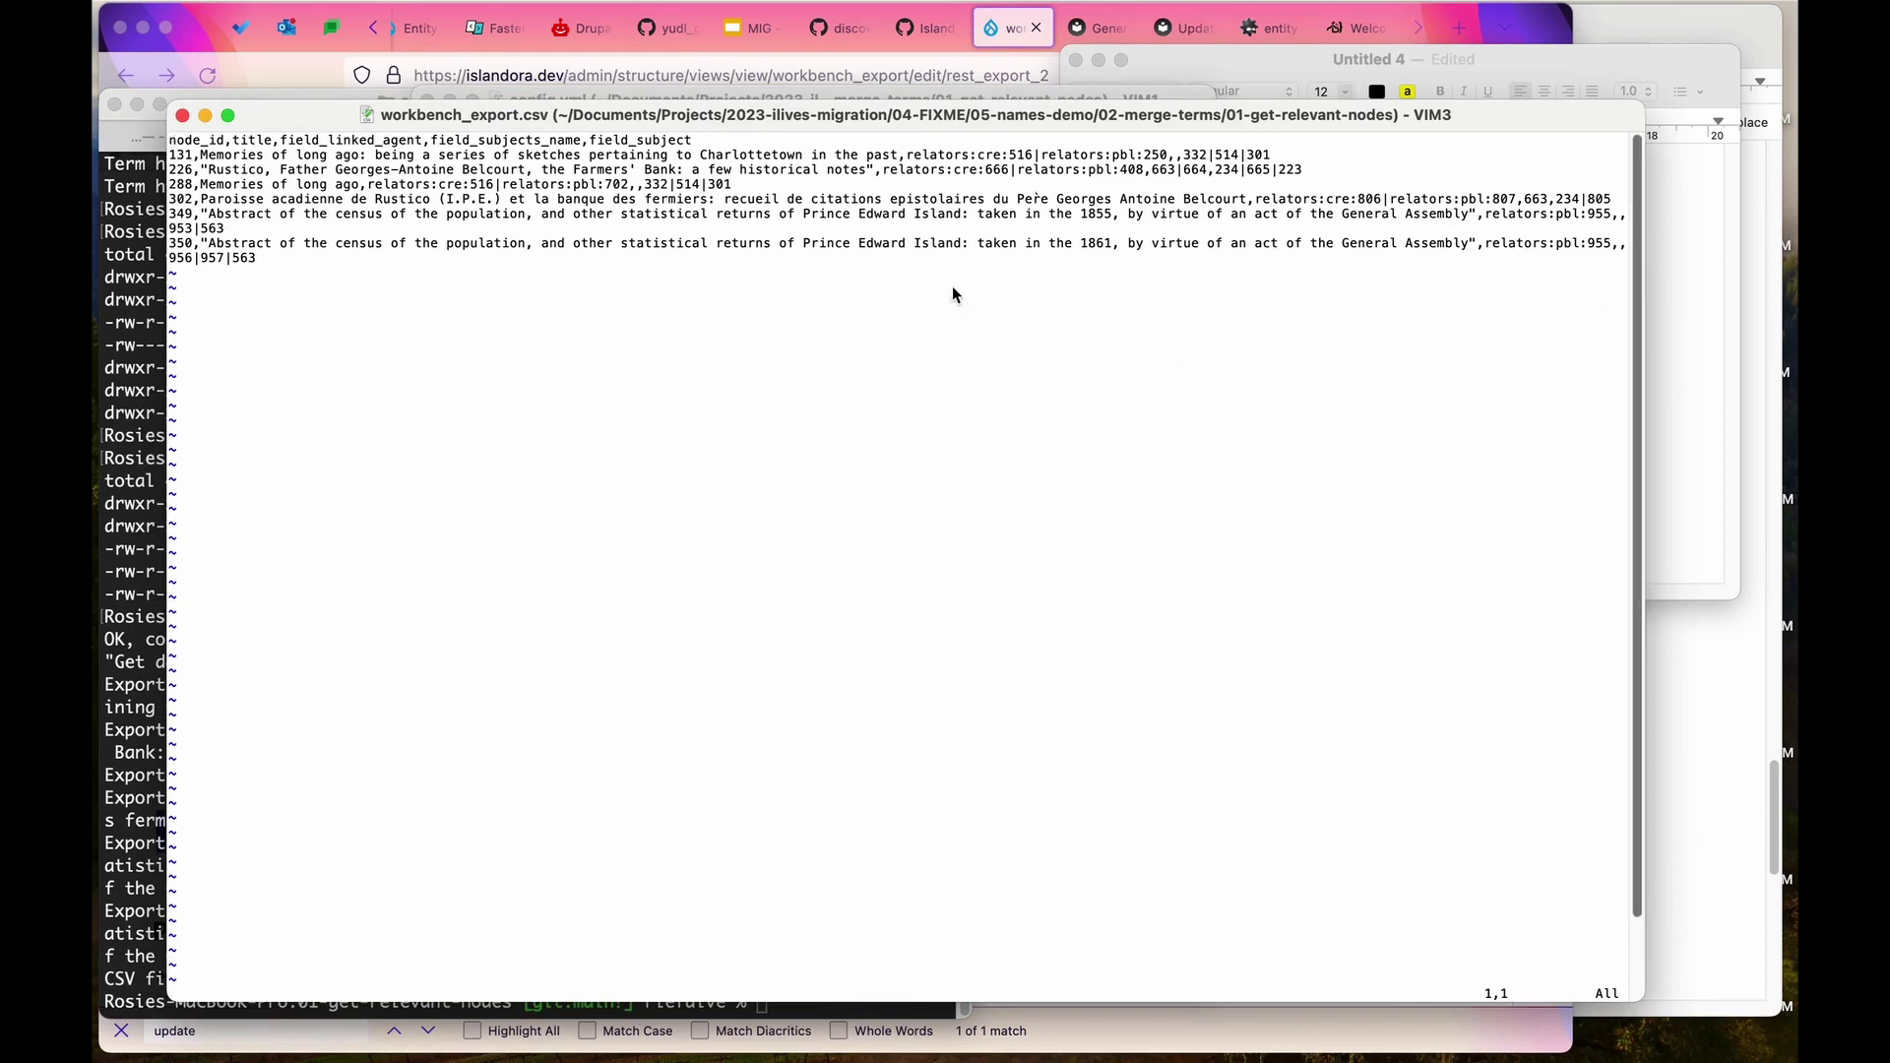
{"action": "left_click", "coordinate": [182, 116]}
Check config.yml's export_csv_field_list setting, then reopen workbench_export.csv in MacVim.
{"action": "left_click", "coordinate": [1233, 448]}
{"action": "left_click", "coordinate": [1196, 422]}
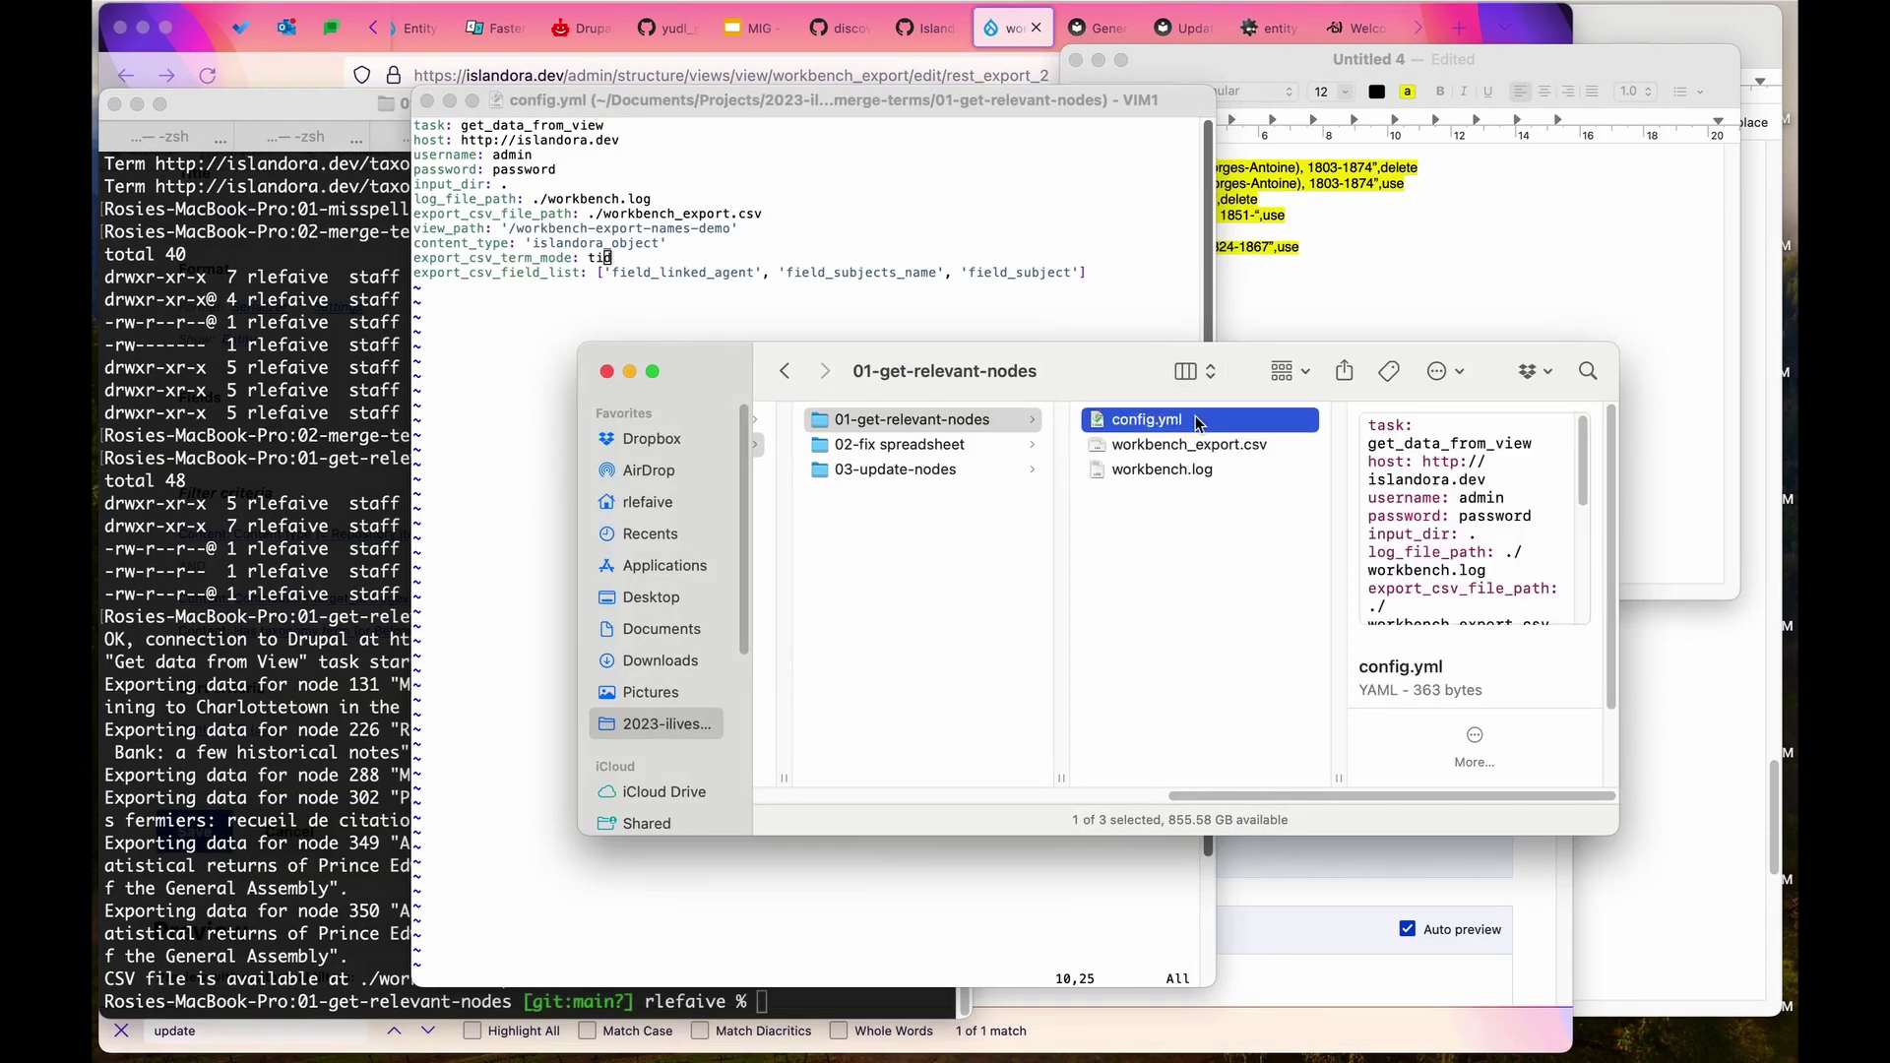
{"action": "left_click", "coordinate": [719, 288]}
{"action": "left_click", "coordinate": [575, 273]}
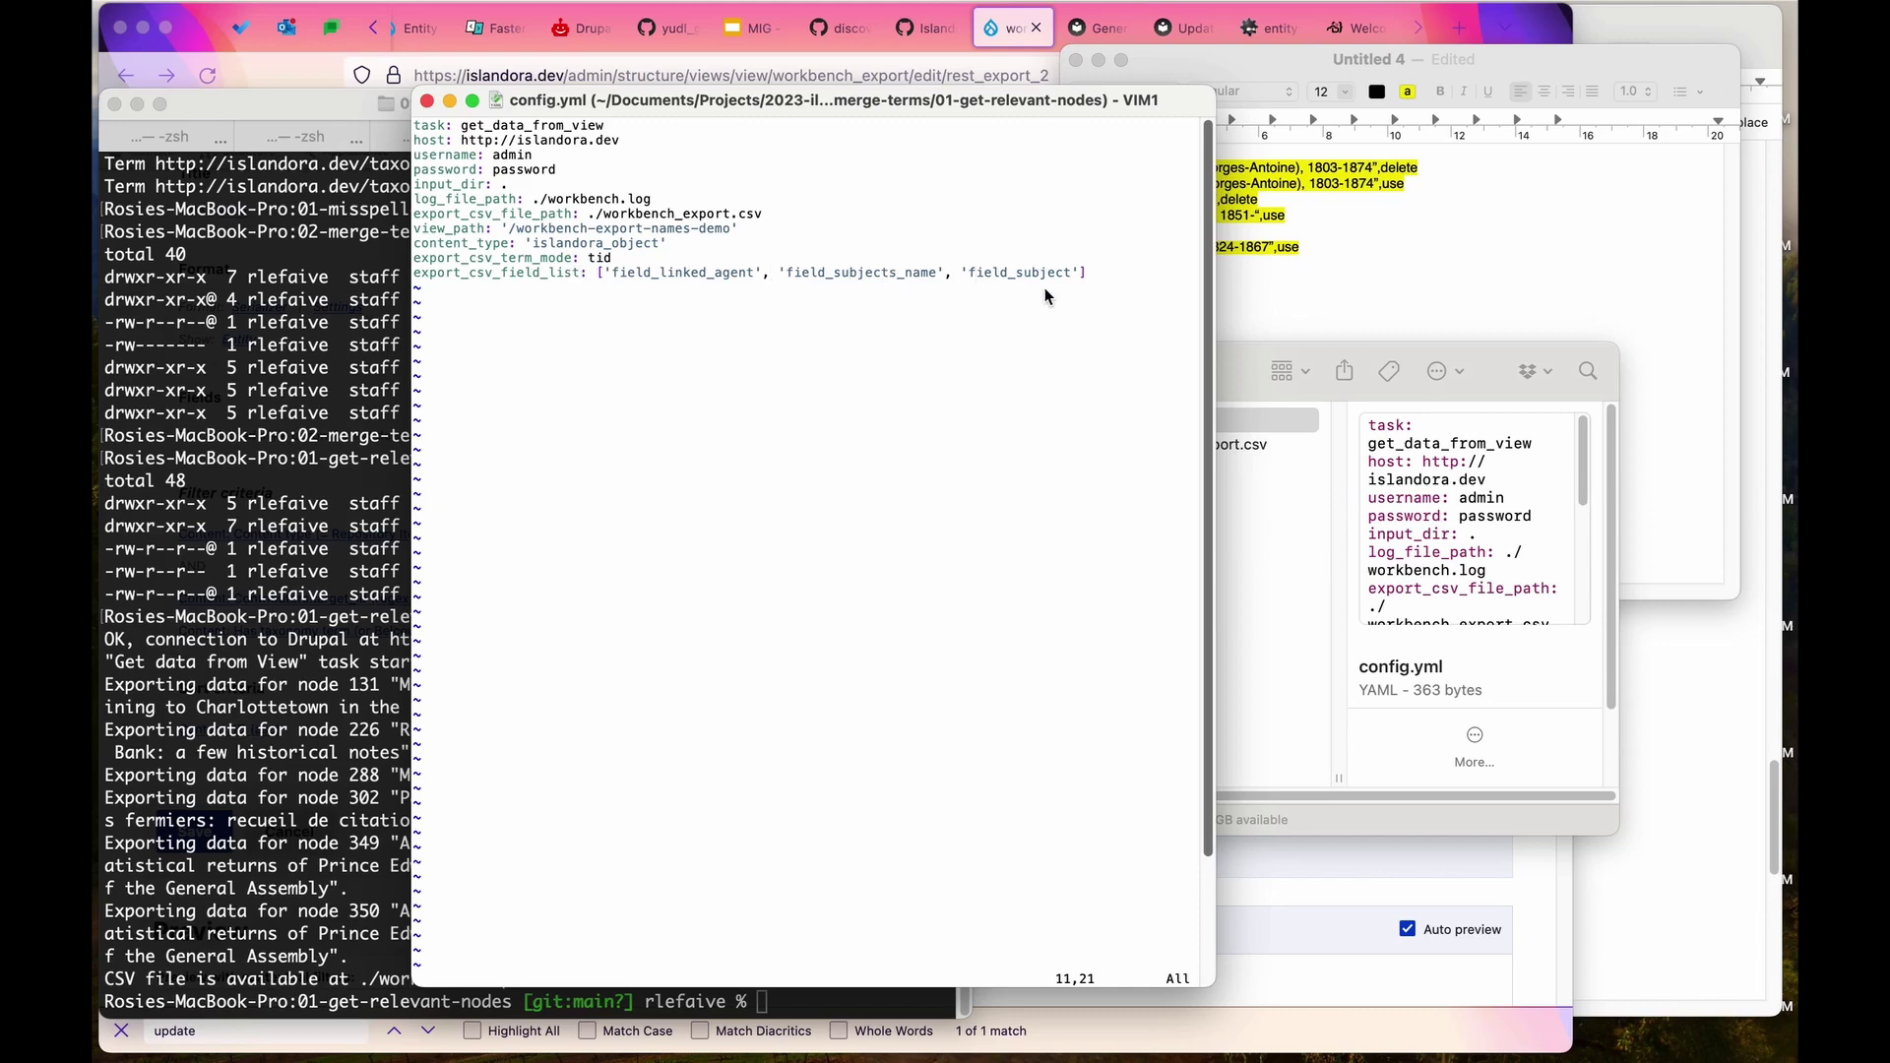
{"action": "left_click", "coordinate": [1301, 489]}
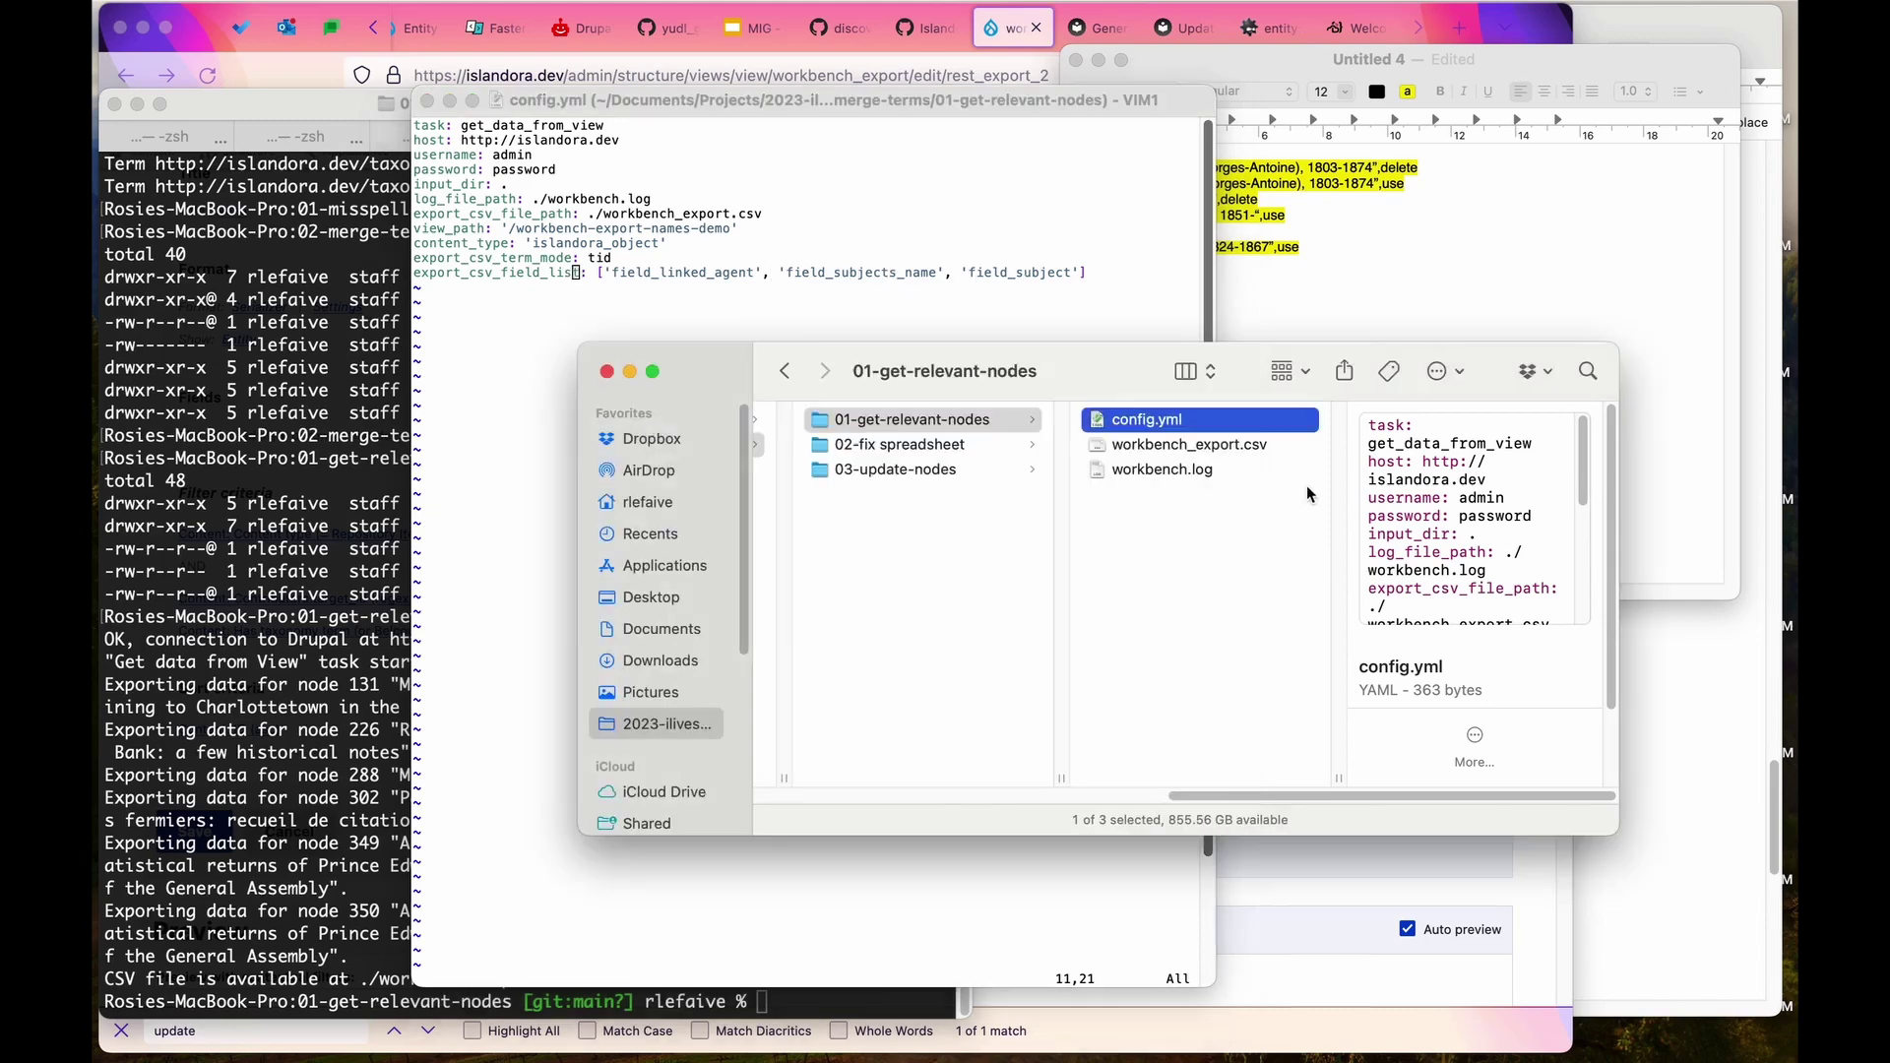
{"action": "double_click", "coordinate": [1180, 448]}
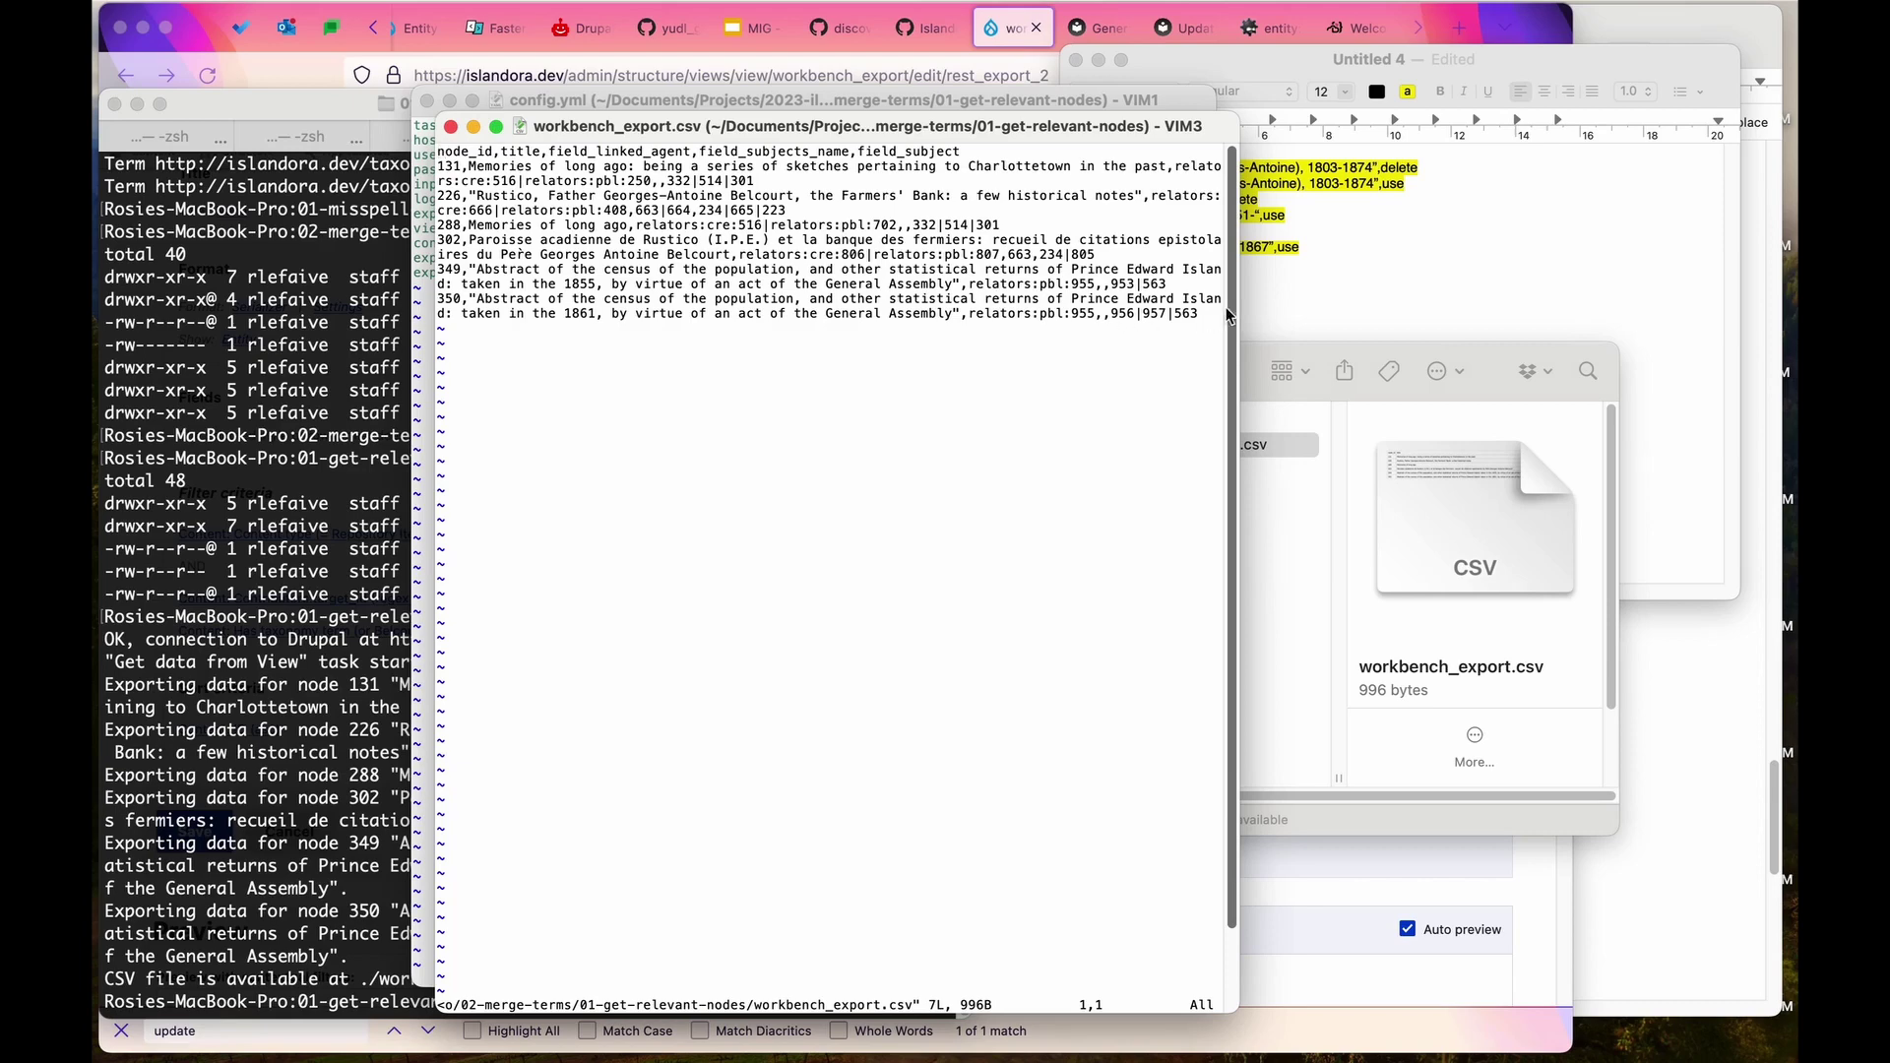
Widen and reposition the workbench_export.csv window so rows barely wrap.
{"action": "left_click_drag", "start_coordinate": [1237, 308], "coordinate": [1698, 295]}
{"action": "left_click_drag", "start_coordinate": [1224, 126], "coordinate": [1016, 128]}
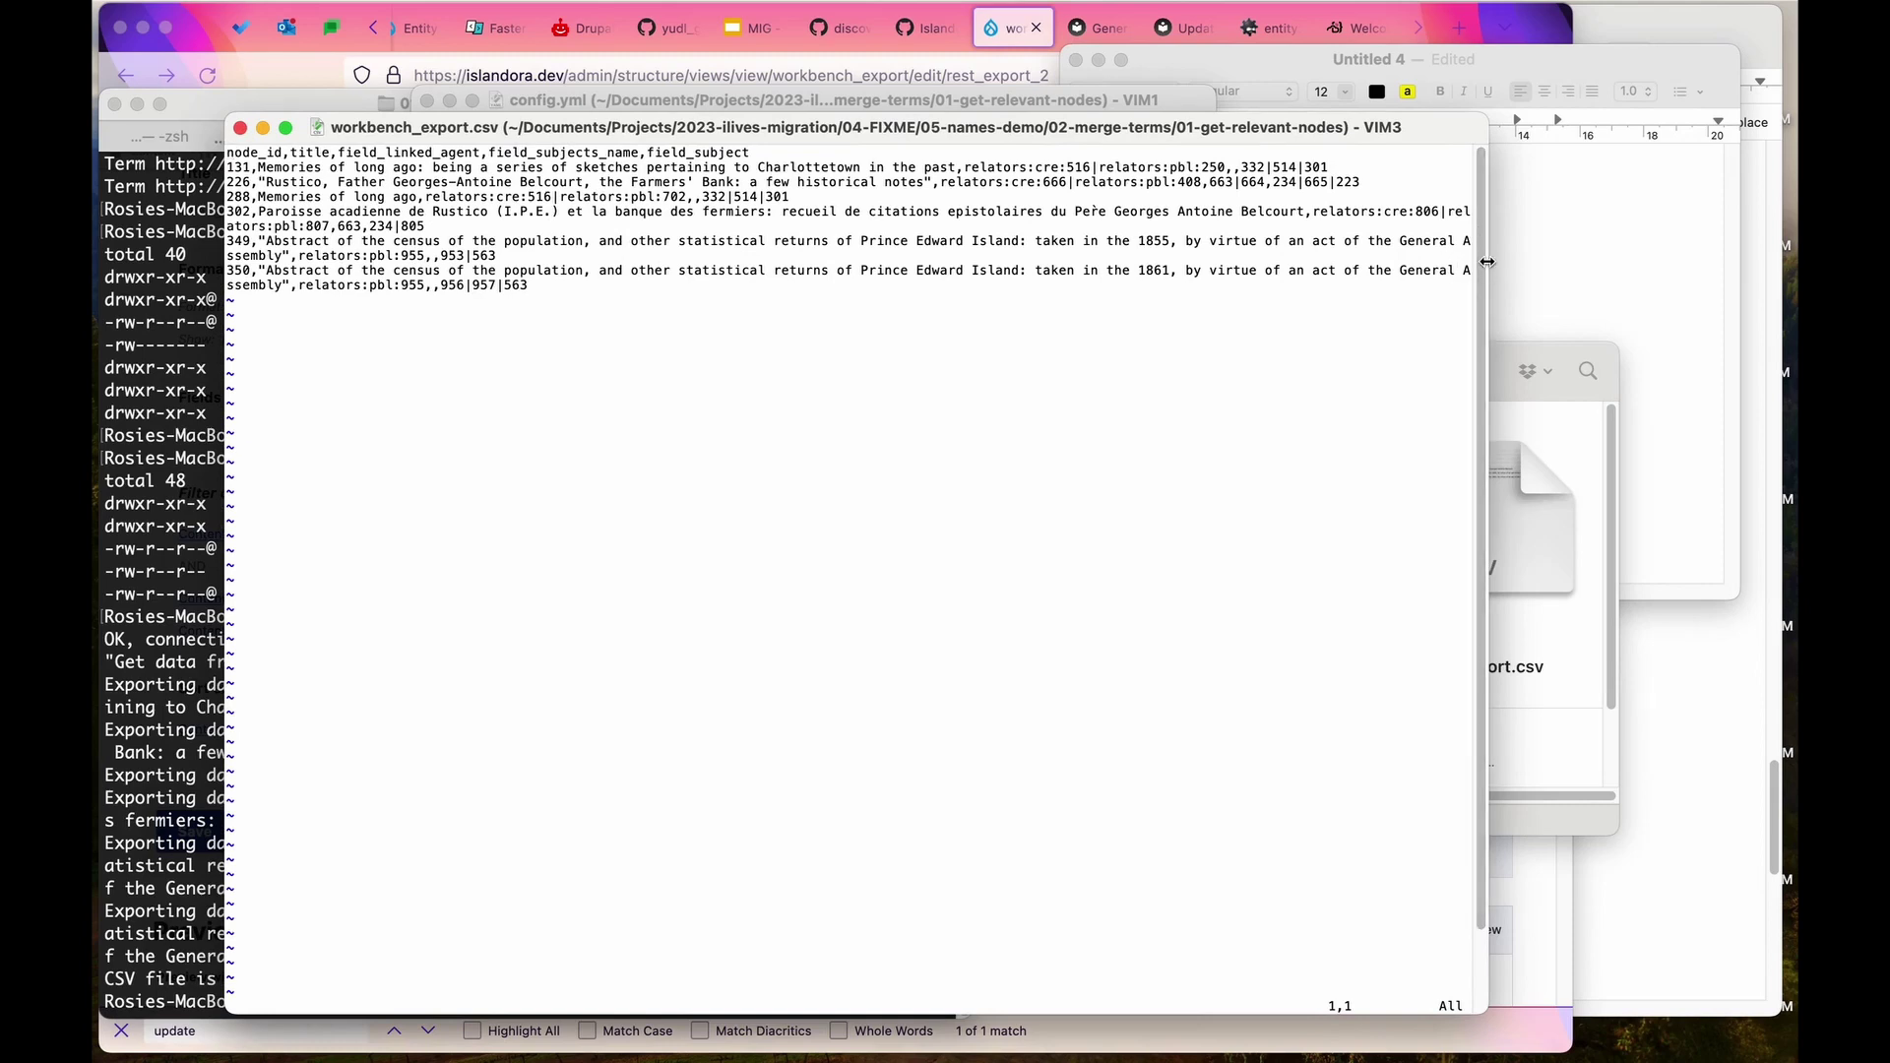
{"action": "left_click_drag", "start_coordinate": [1486, 262], "coordinate": [1683, 270]}
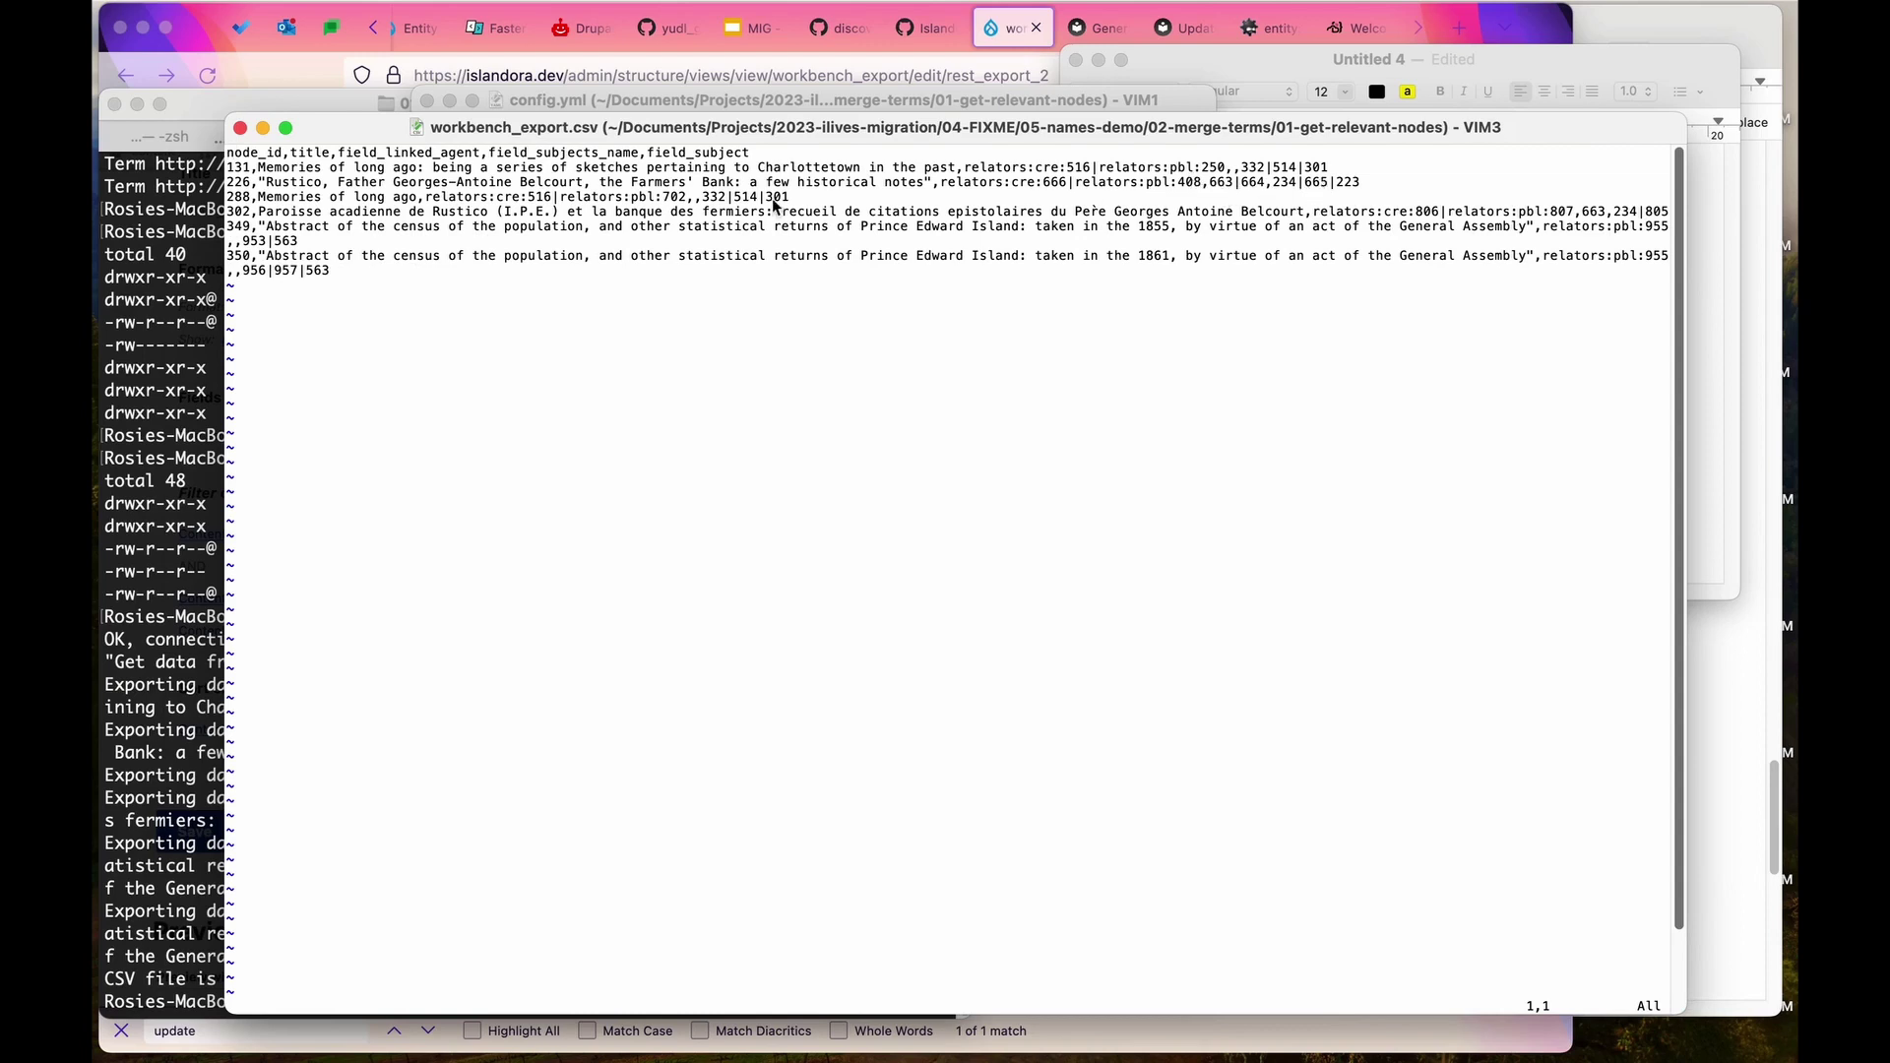
Highlight the term ids on line 4, including 332, and compare them with the TextEdit names list.
{"action": "left_click_drag", "start_coordinate": [706, 200], "coordinate": [802, 201]}
{"action": "key", "text": "Escape"}
{"action": "left_click_drag", "start_coordinate": [704, 197], "coordinate": [719, 202]}
{"action": "key", "text": "super+Tab"}
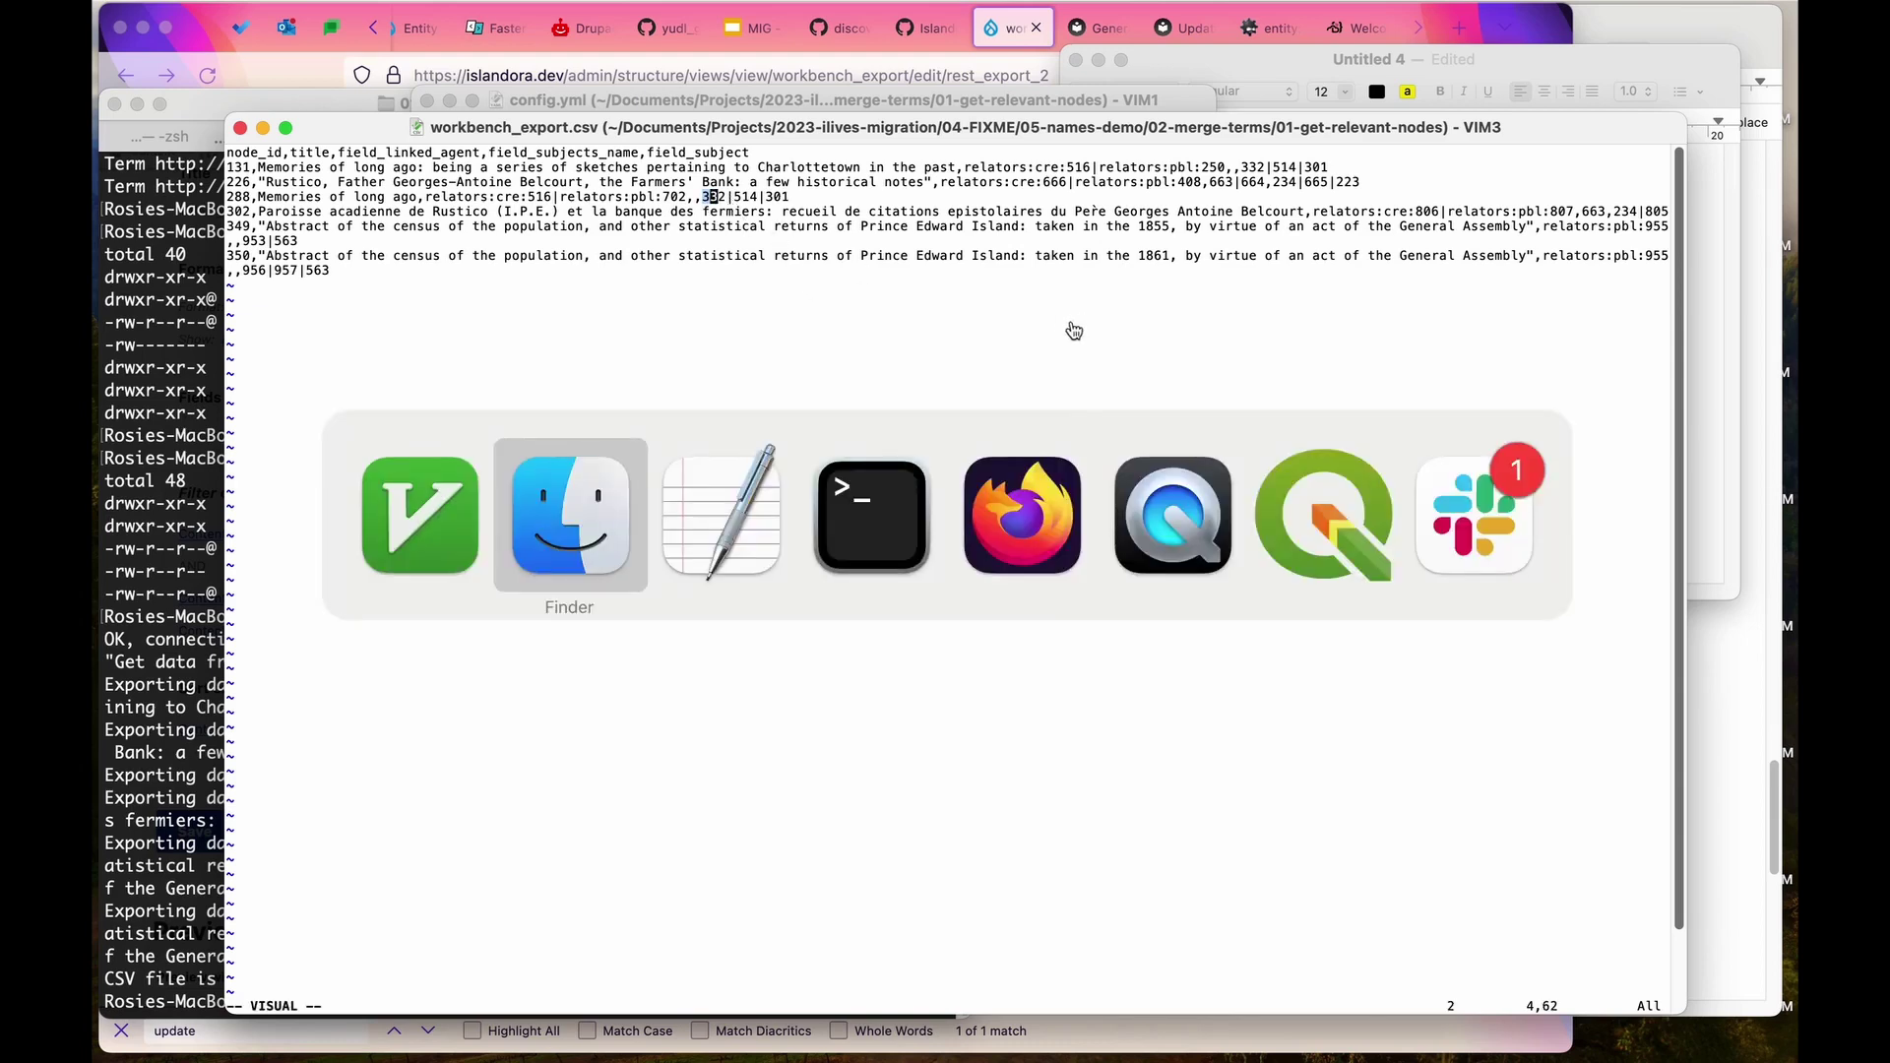
{"action": "key", "text": "super+Tab"}
{"action": "key", "text": "super+Tab"}
{"action": "key", "text": "super+shift+Tab"}
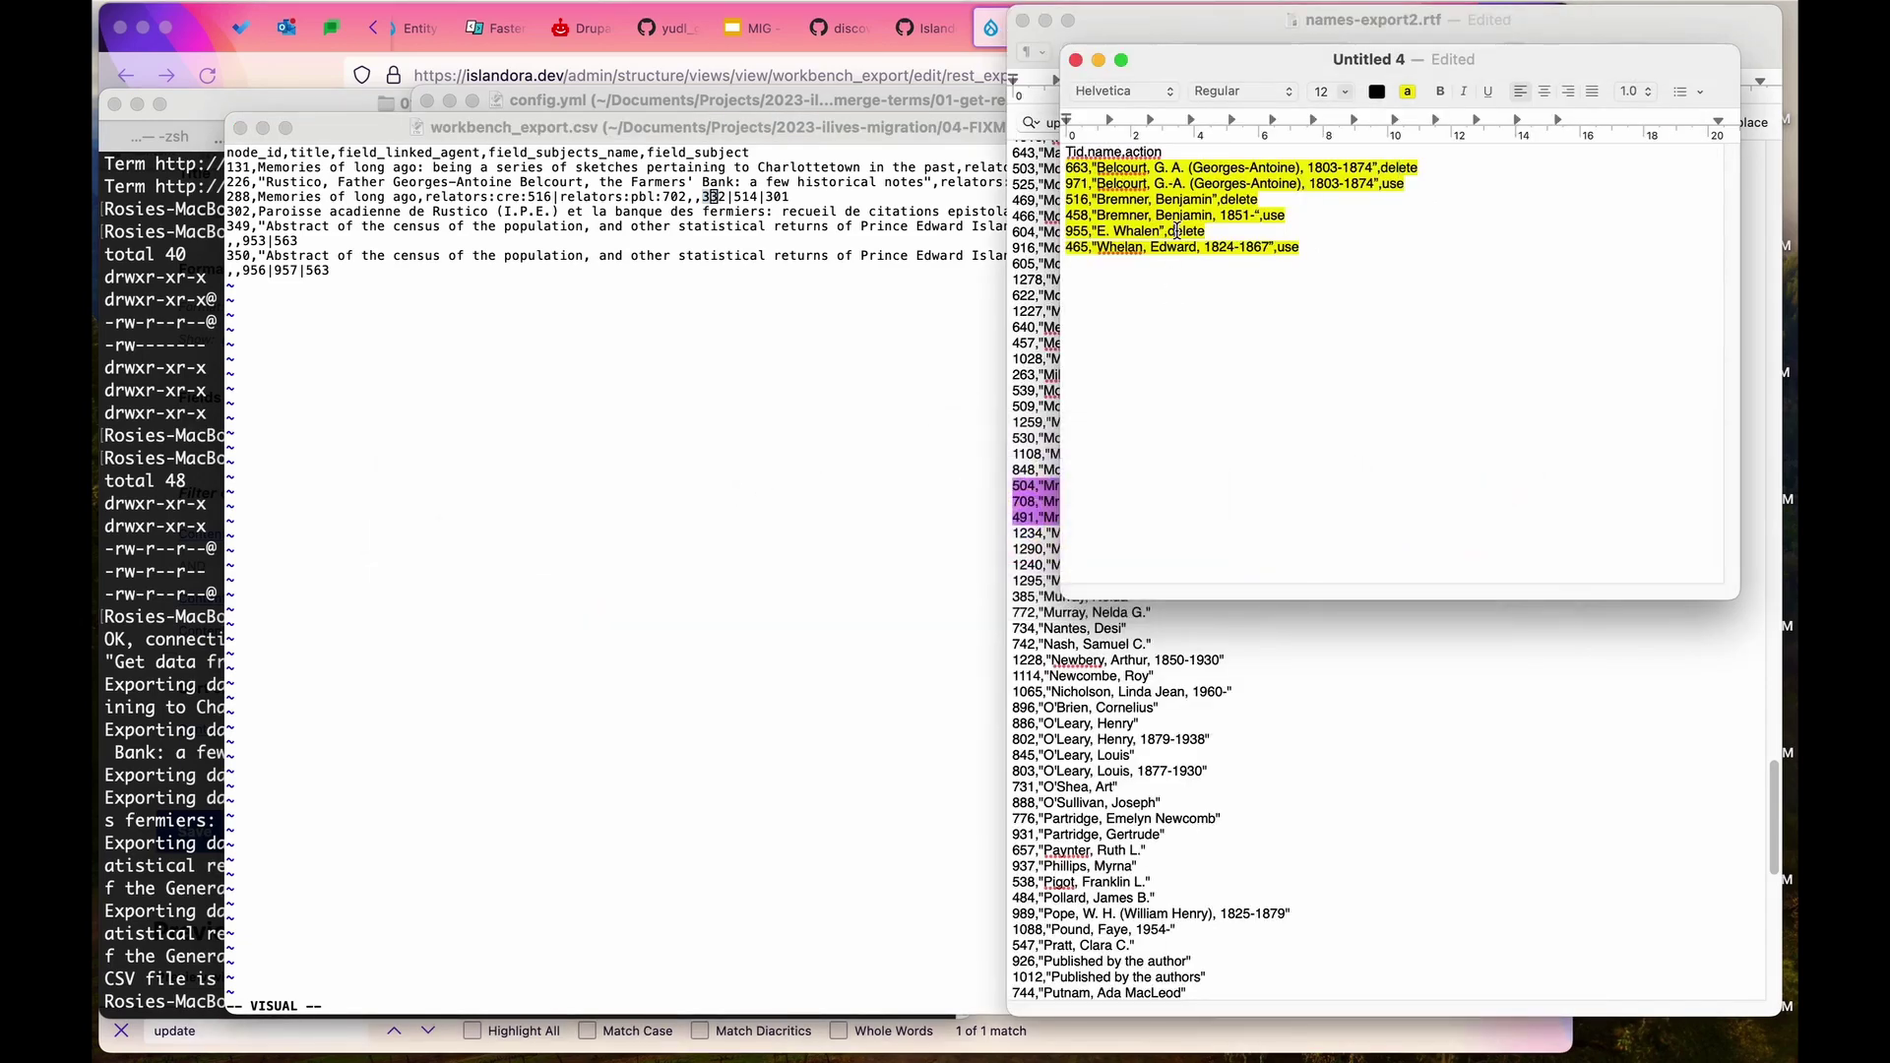
{"action": "left_click", "coordinate": [795, 297]}
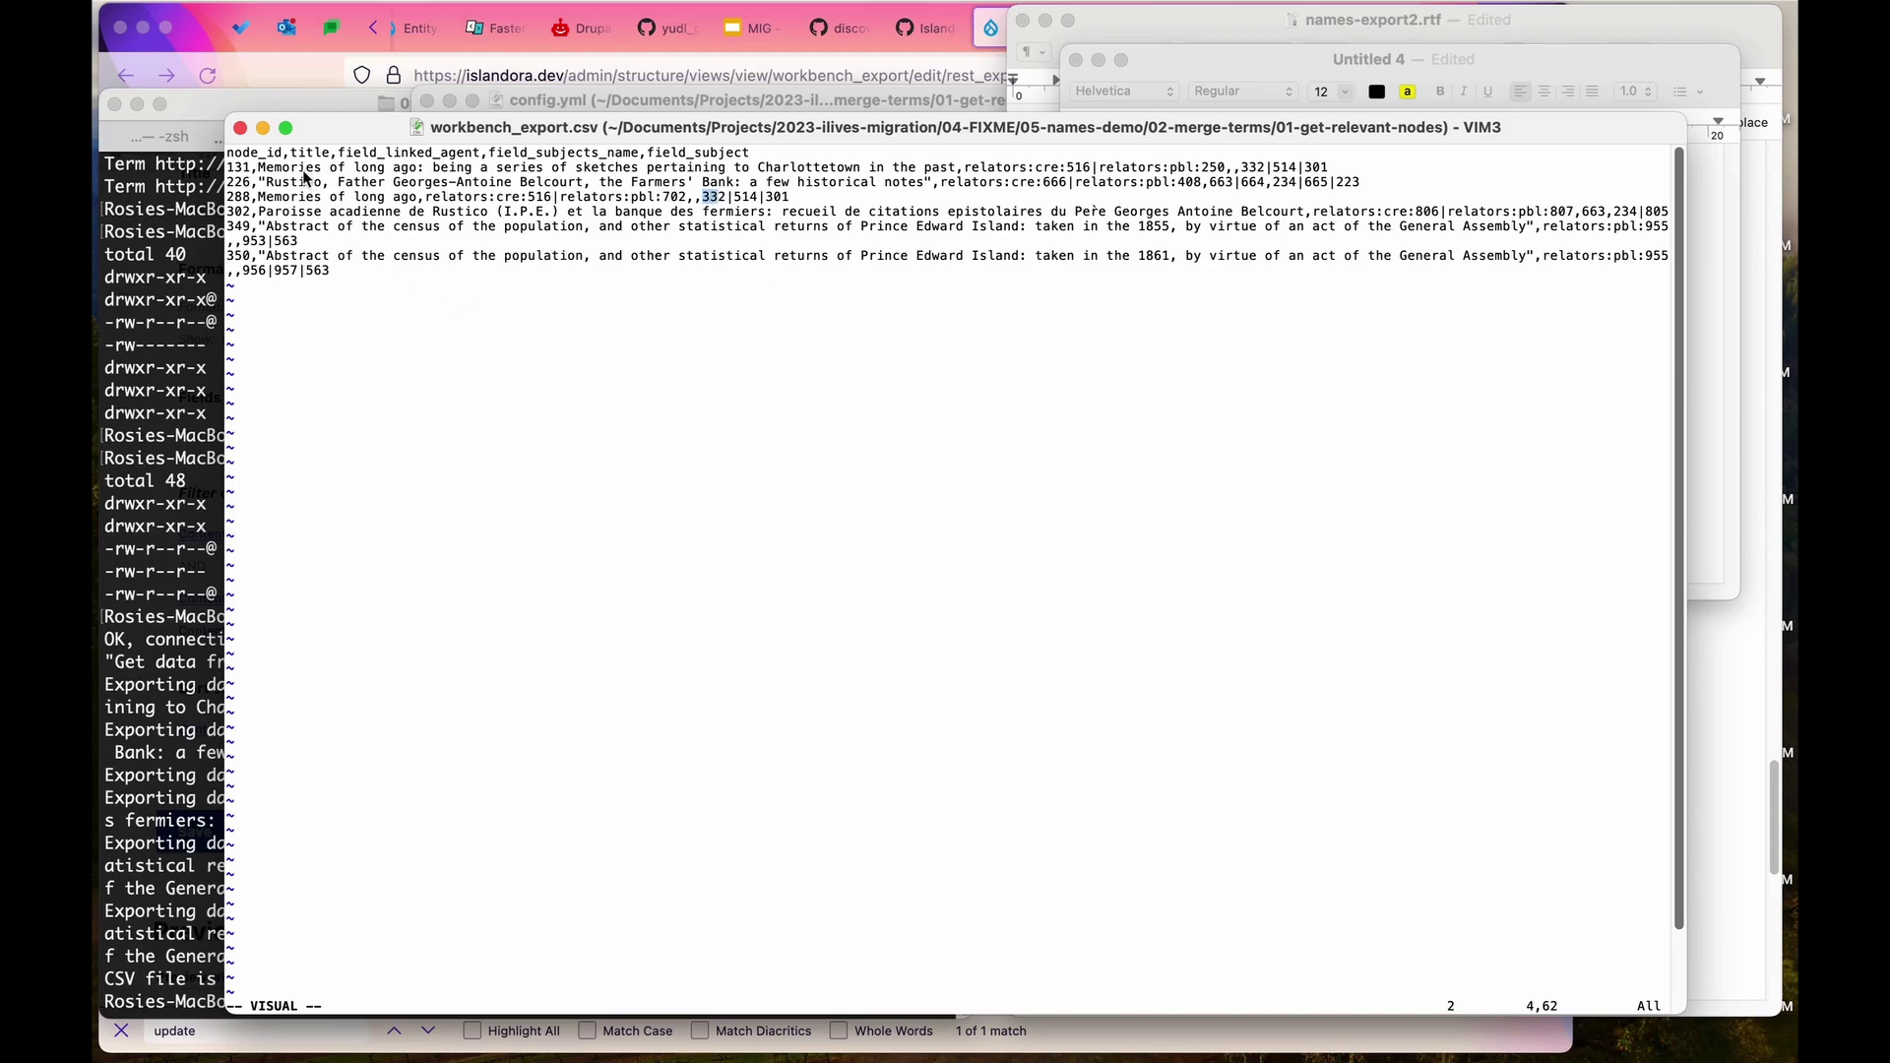
Close the CSV and navigate Finder to the 02-fix spreadsheet folder.
{"action": "left_click", "coordinate": [239, 127]}
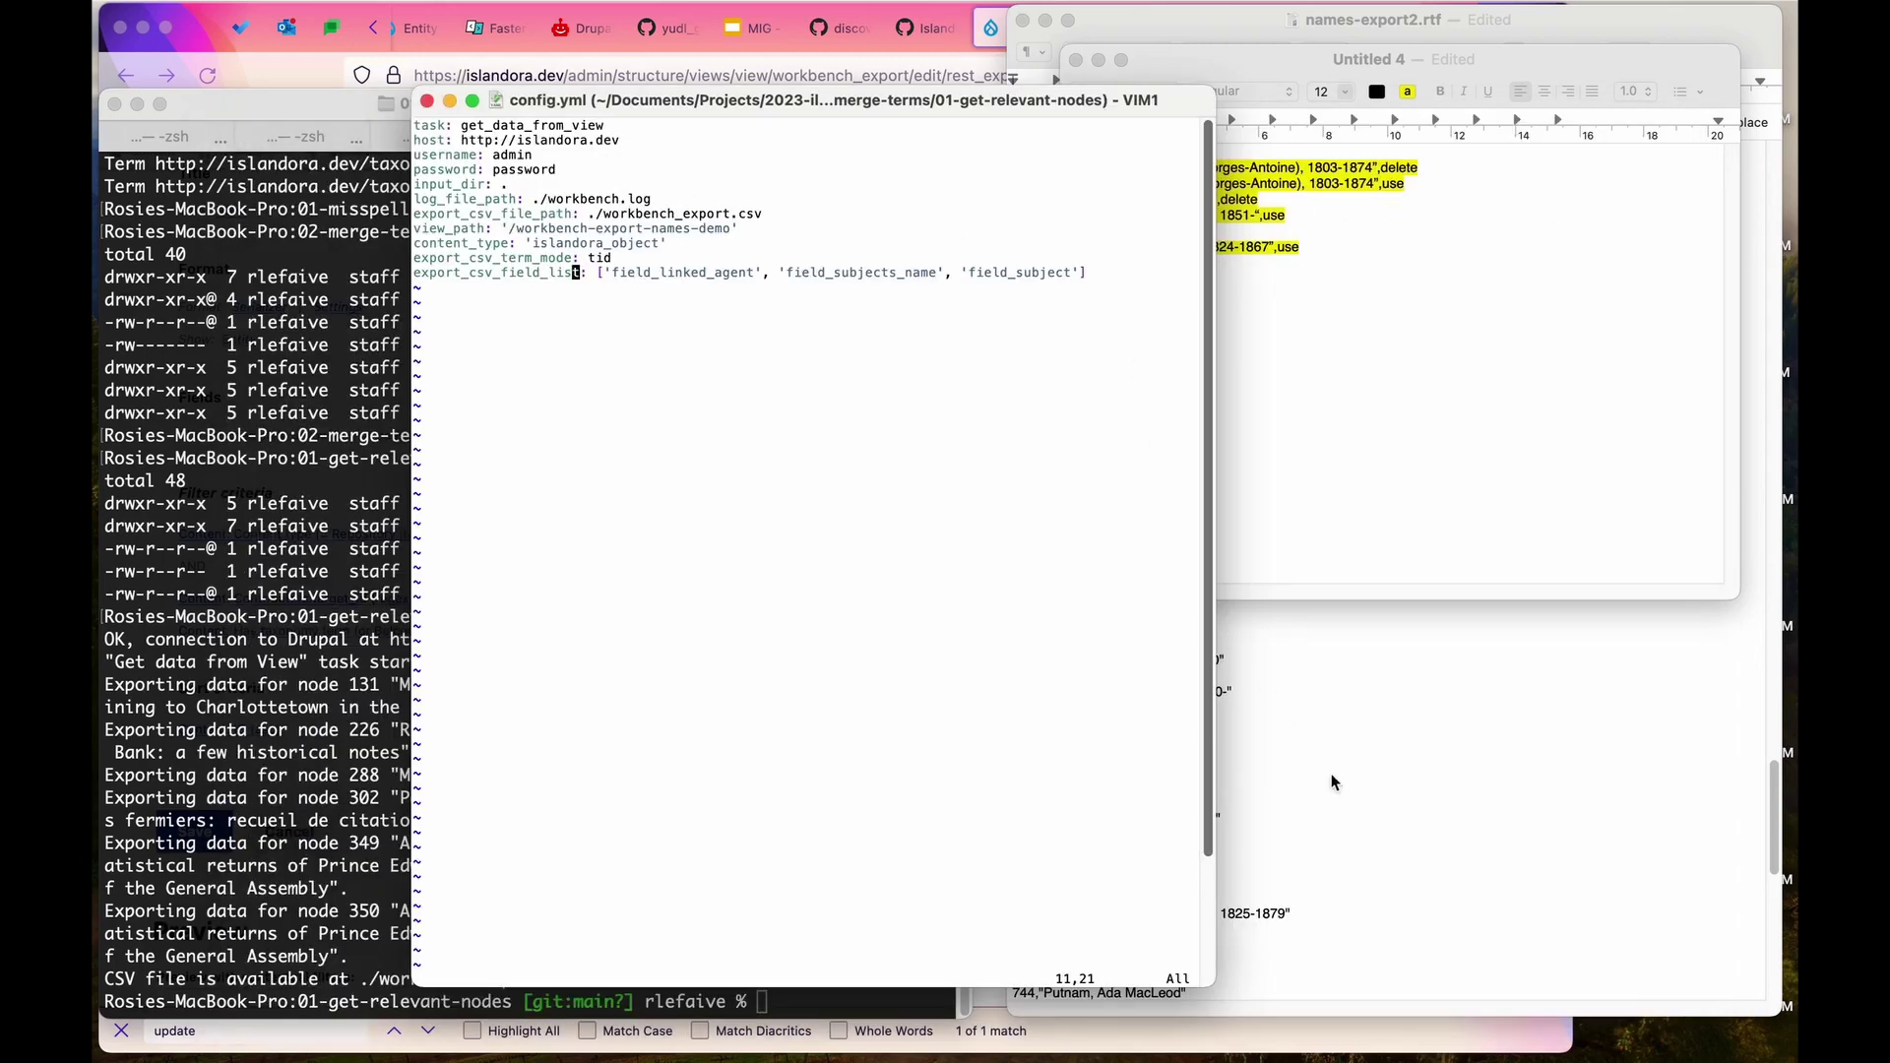
{"action": "key", "text": "super+Tab"}
{"action": "key", "text": "super+Tab"}
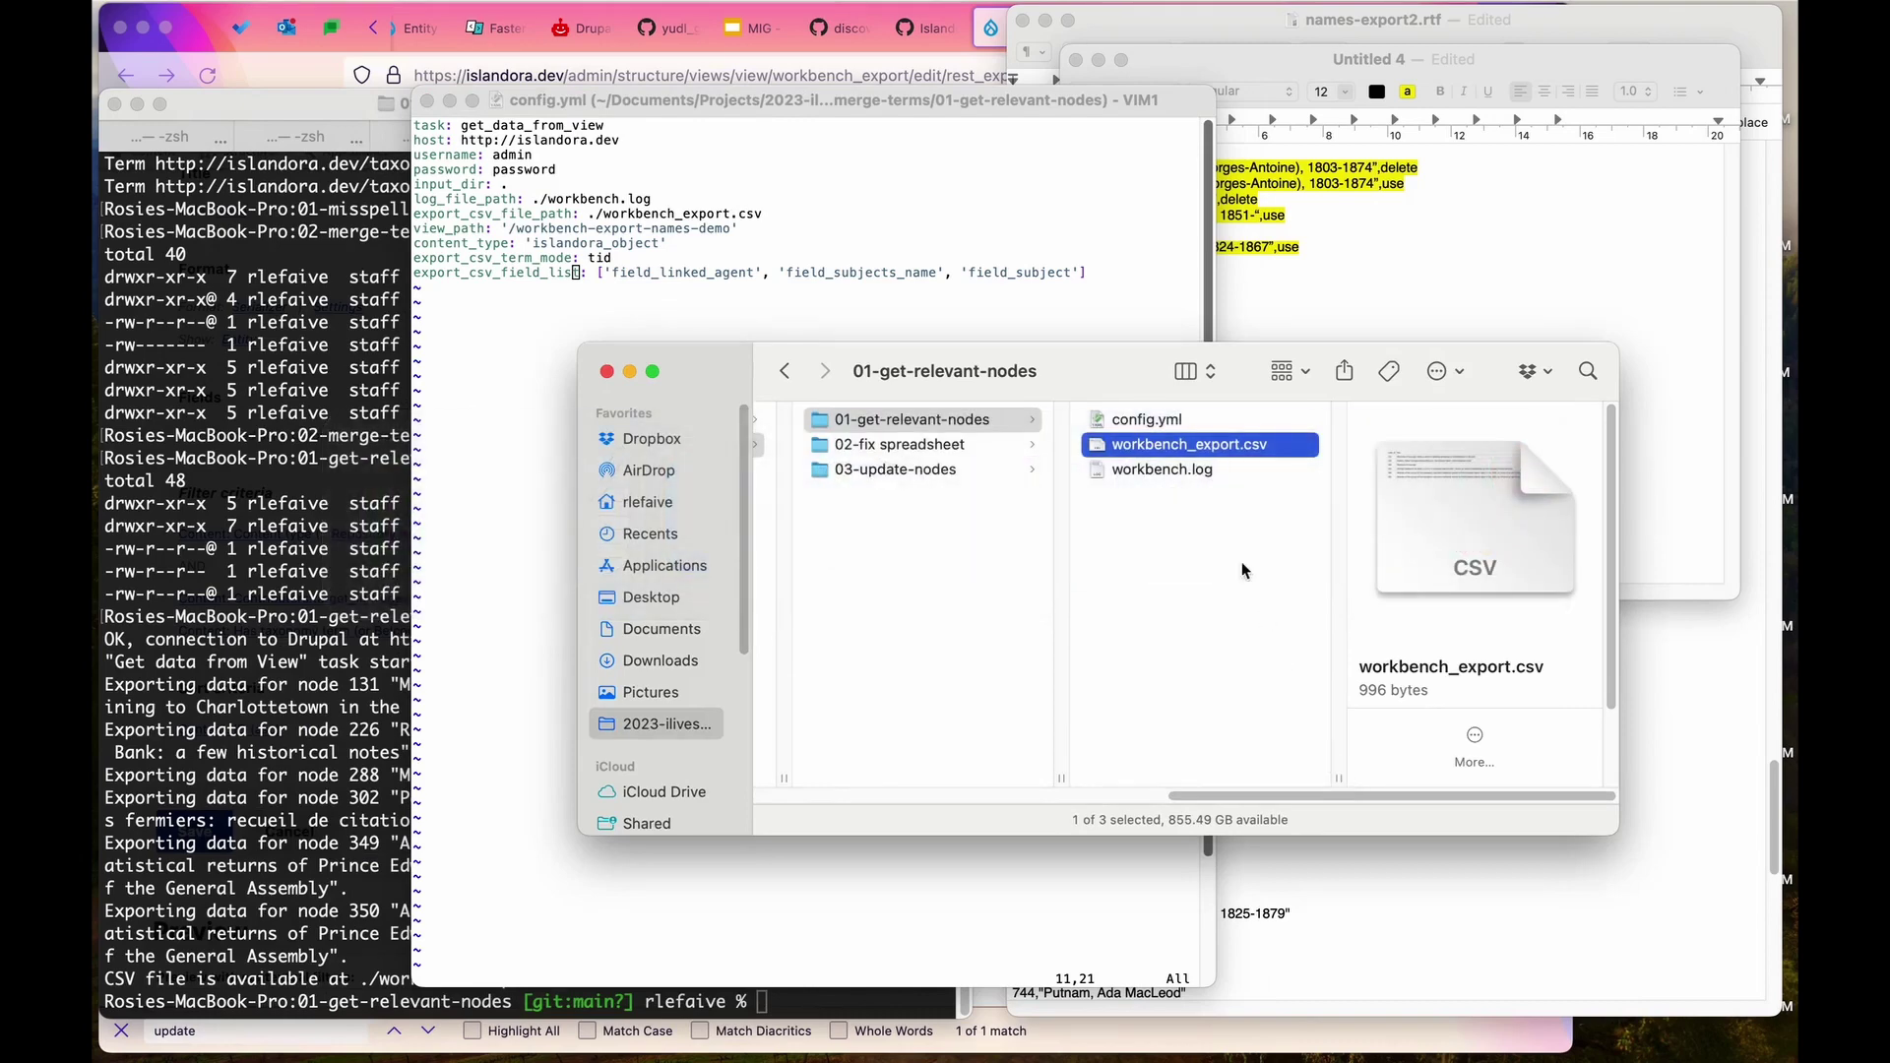
{"action": "left_click", "coordinate": [1000, 419]}
{"action": "left_click", "coordinate": [962, 442]}
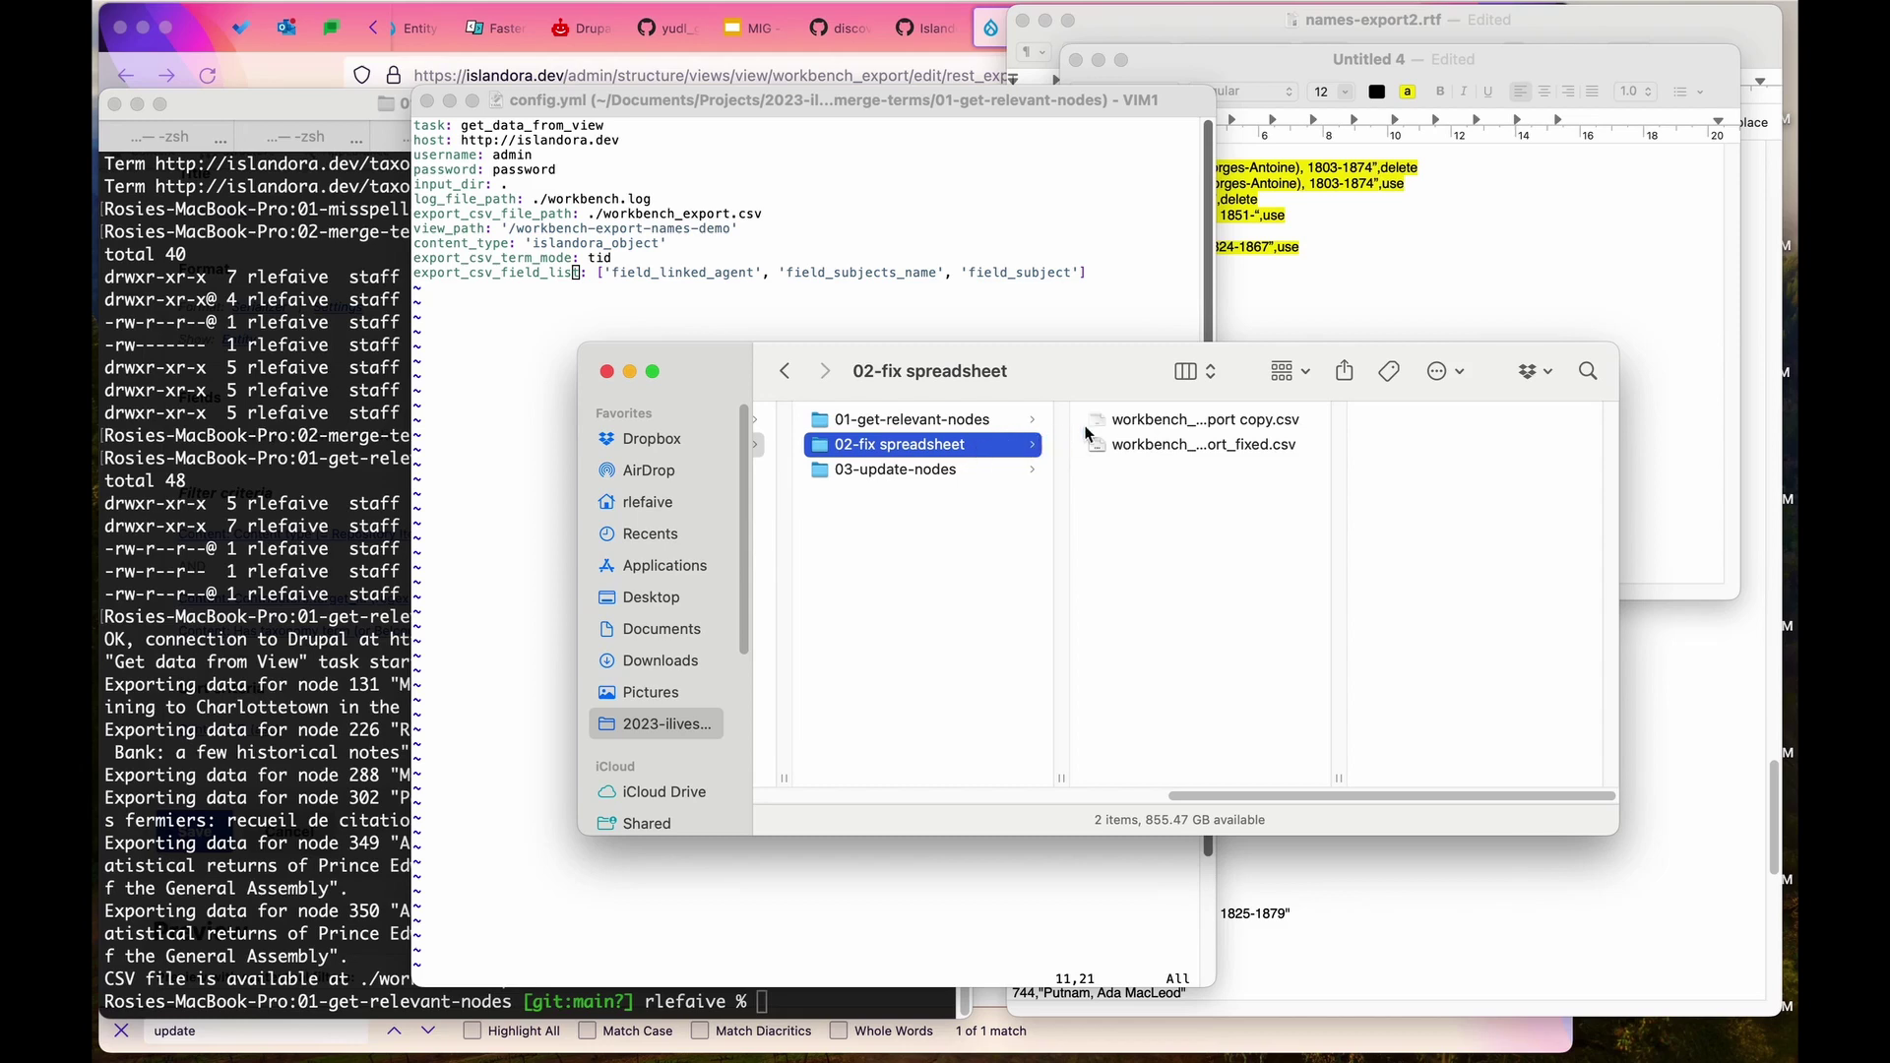
Widen the file column and preview workbench_export copy.csv and workbench_export_fixed.csv.
{"action": "left_click", "coordinate": [1171, 423]}
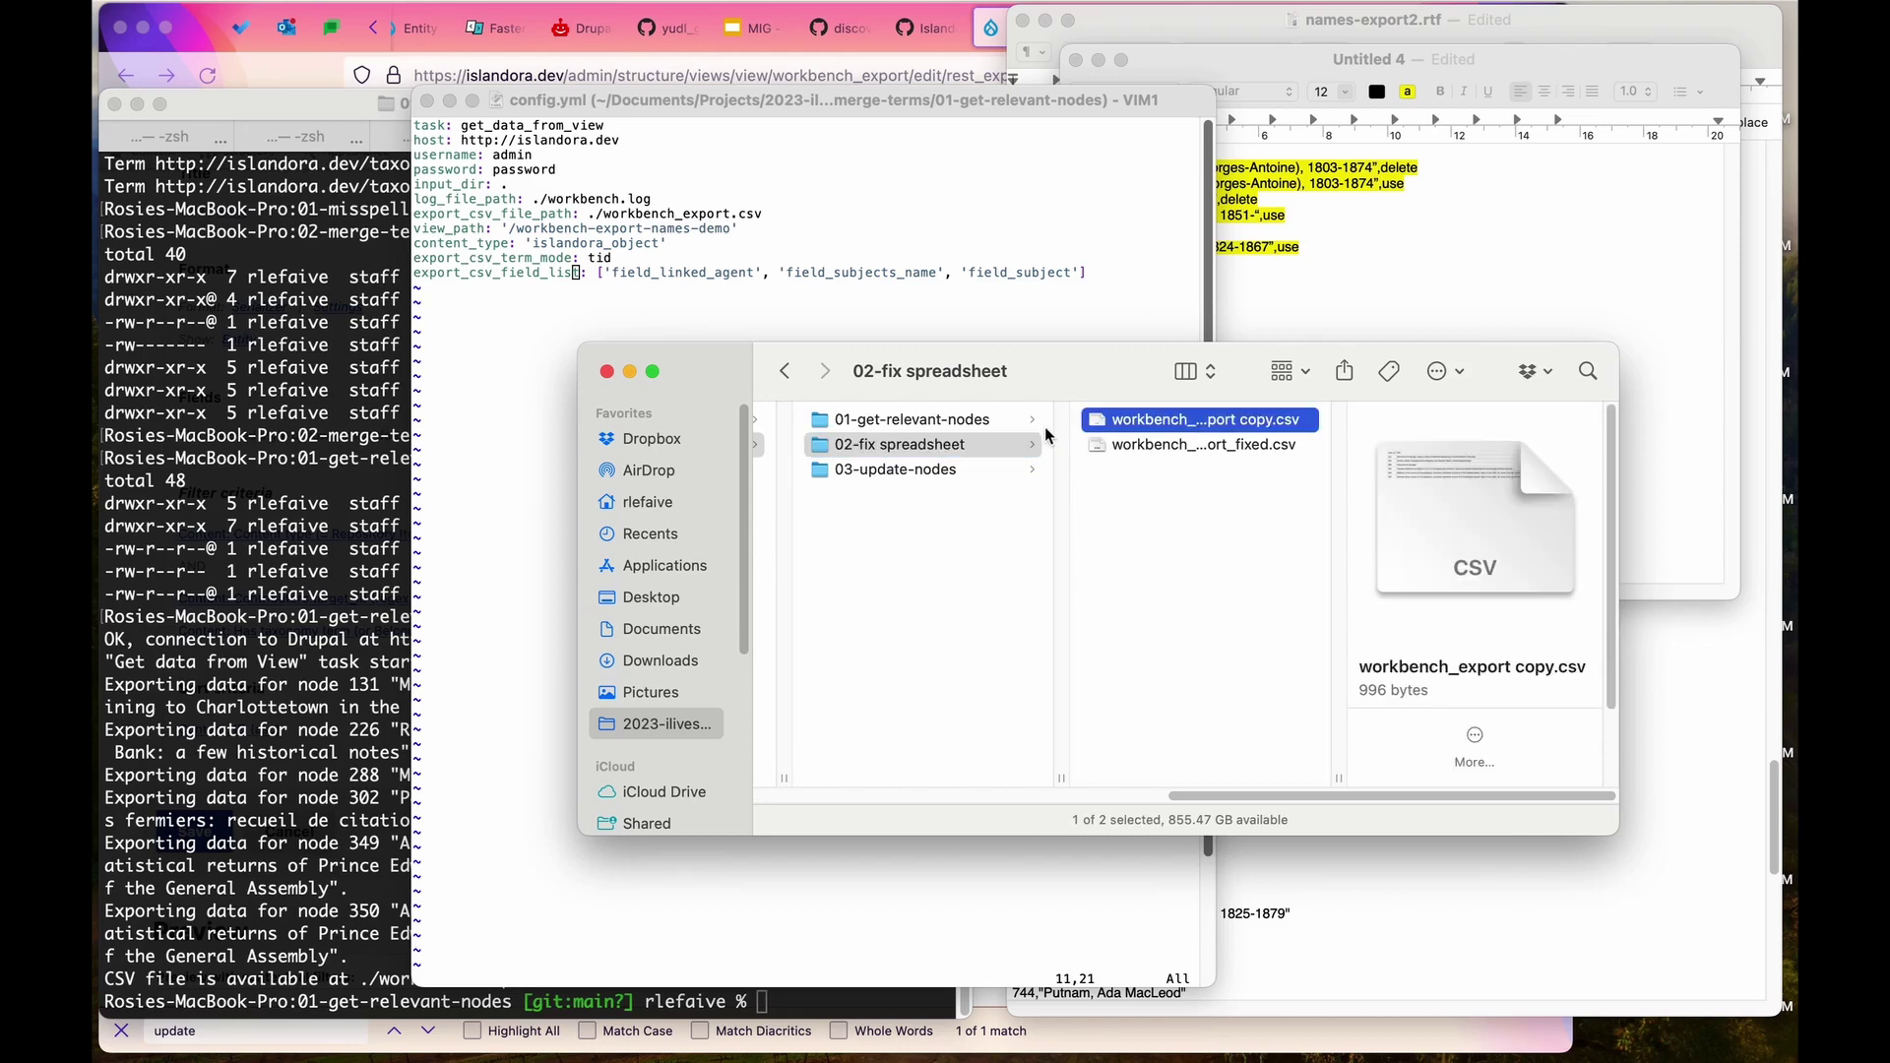
{"action": "left_click_drag", "start_coordinate": [1333, 776], "coordinate": [1429, 776]}
{"action": "left_click", "coordinate": [1236, 451]}
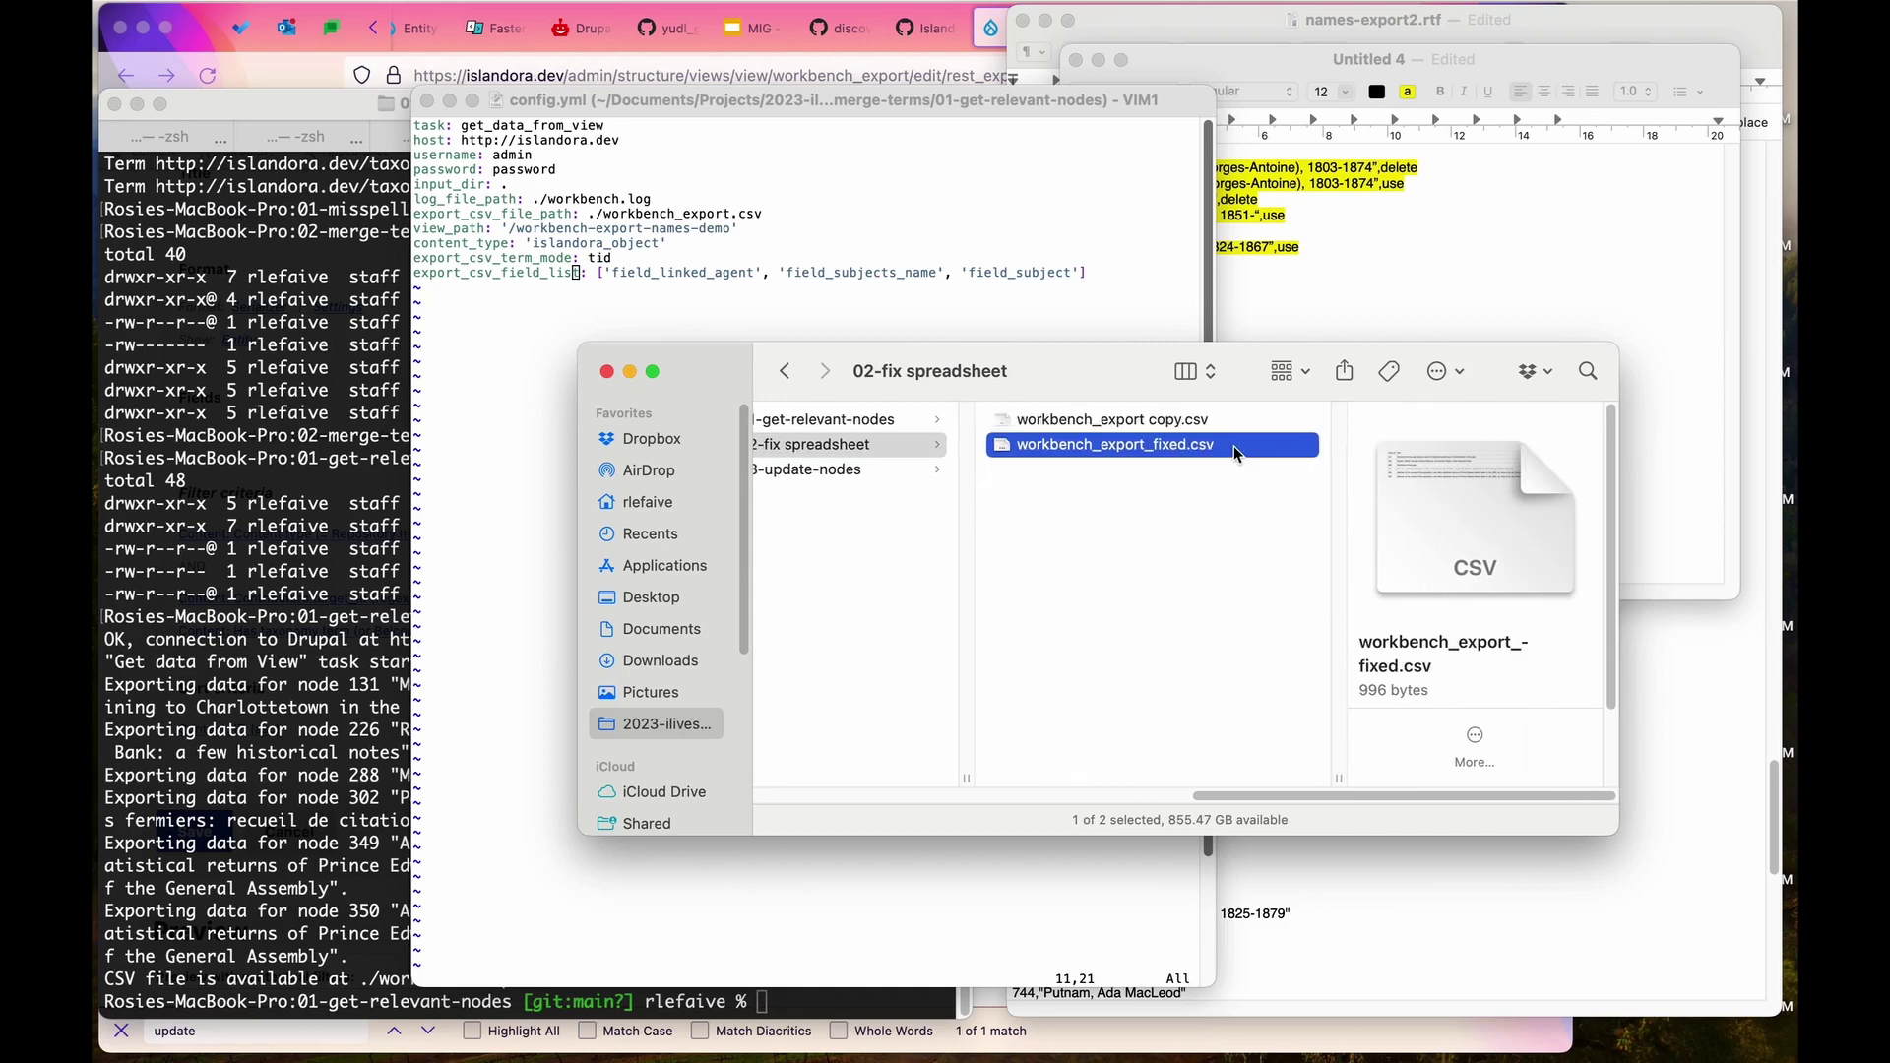
{"action": "left_click", "coordinate": [1167, 422]}
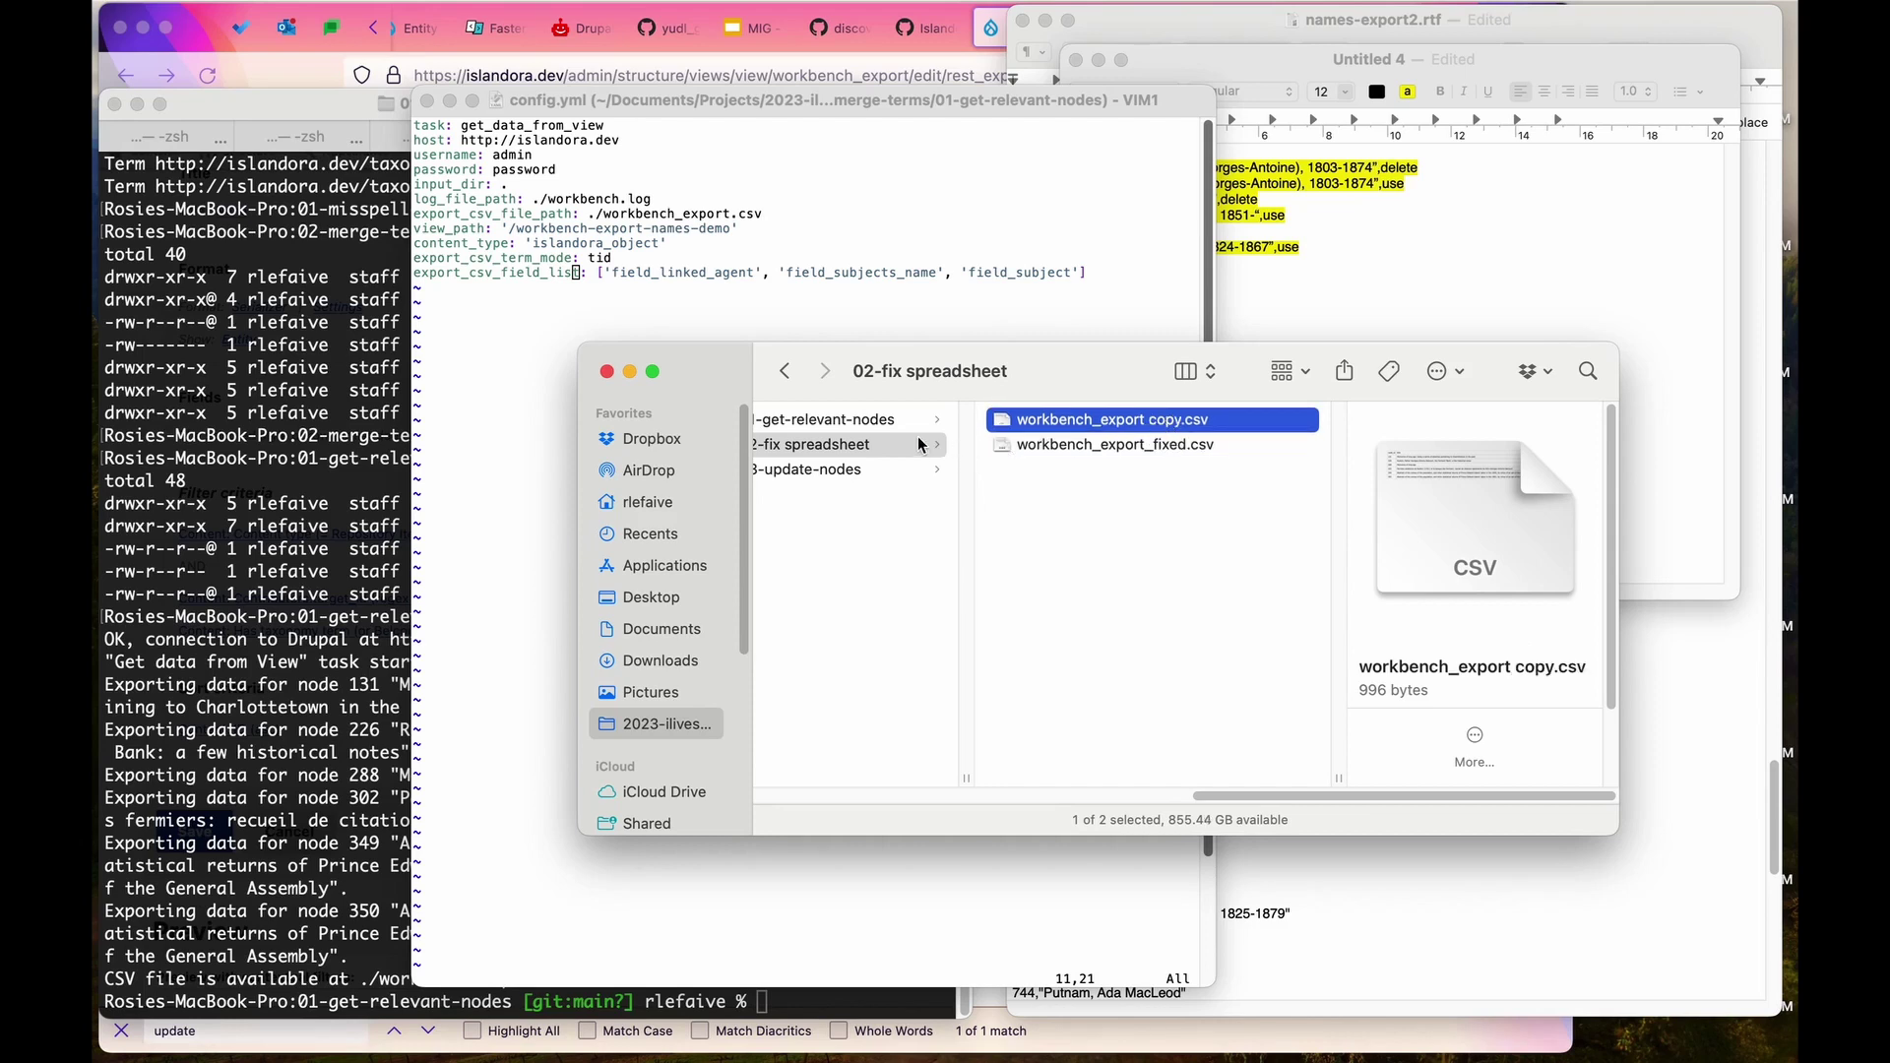
{"action": "left_click", "coordinate": [1071, 452]}
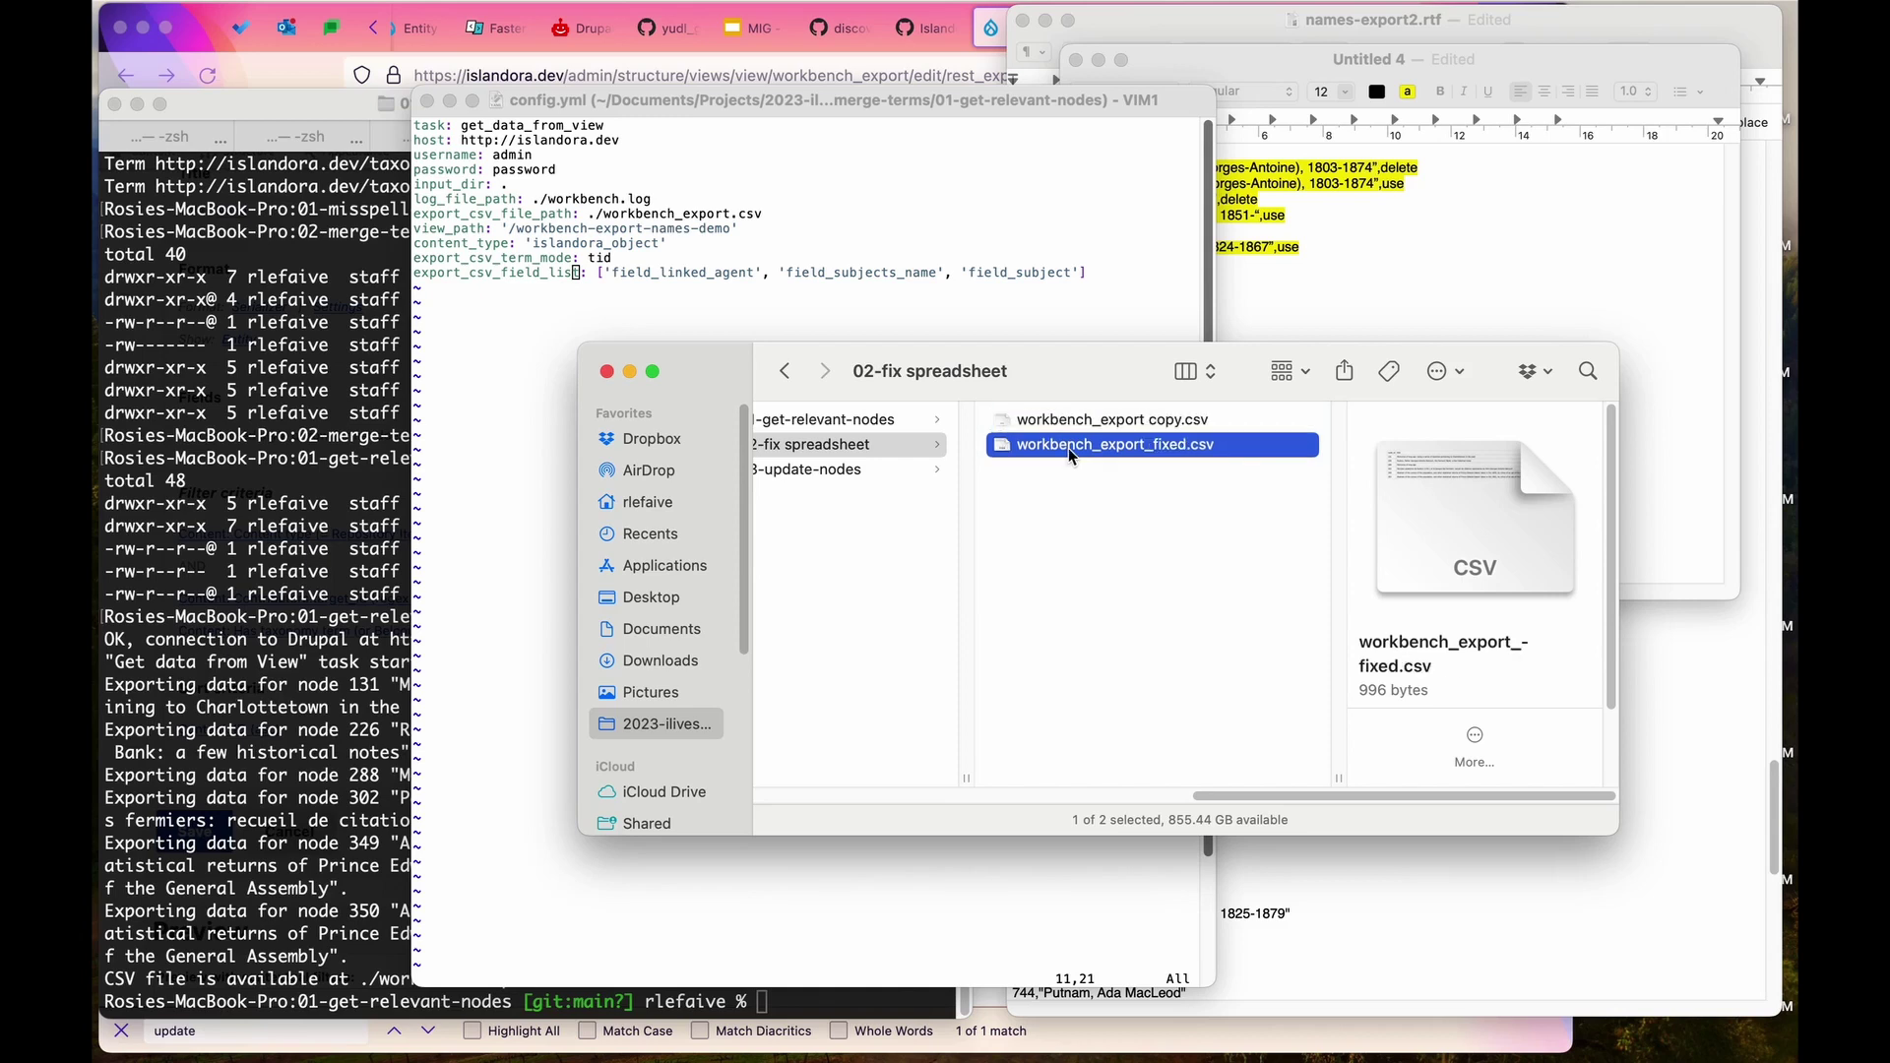
Preview workbench_export_fixed.csv once more in the 02-fix spreadsheet folder.
{"action": "left_click", "coordinate": [898, 475]}
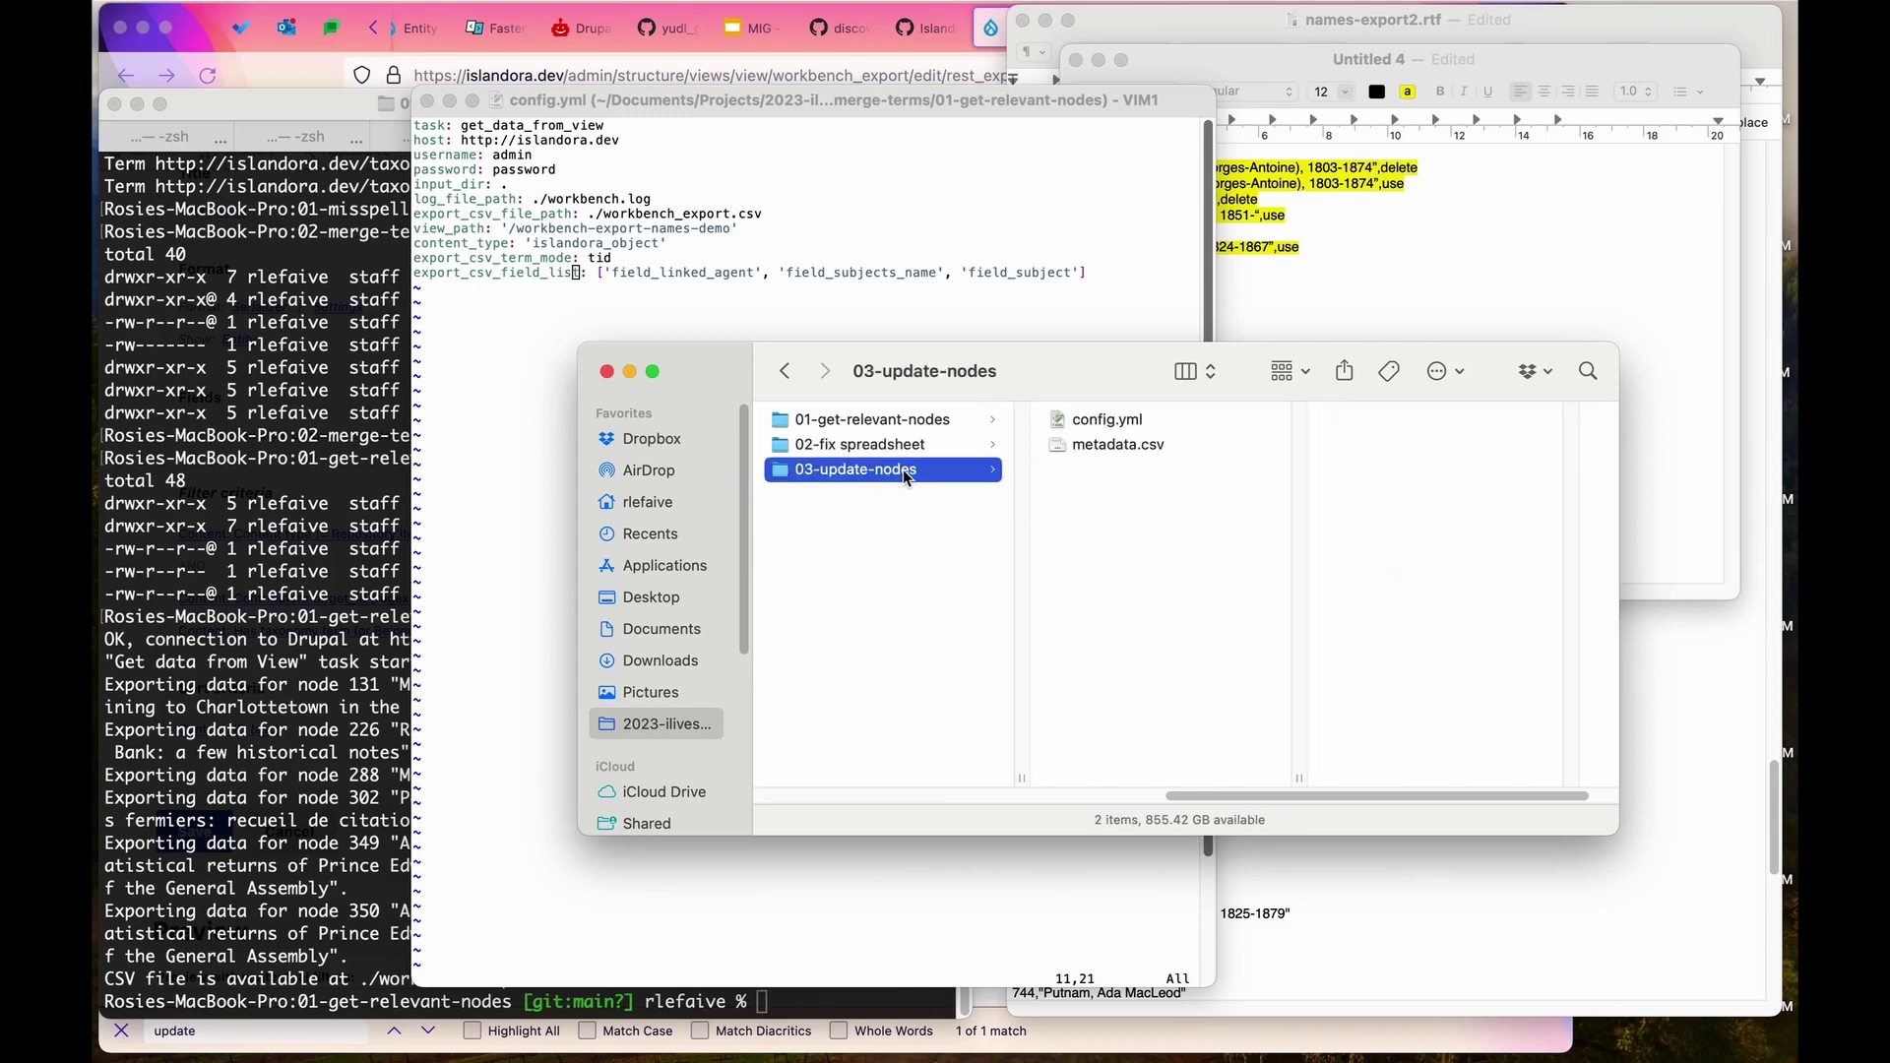
{"action": "left_click", "coordinate": [967, 448]}
{"action": "left_click", "coordinate": [1097, 448]}
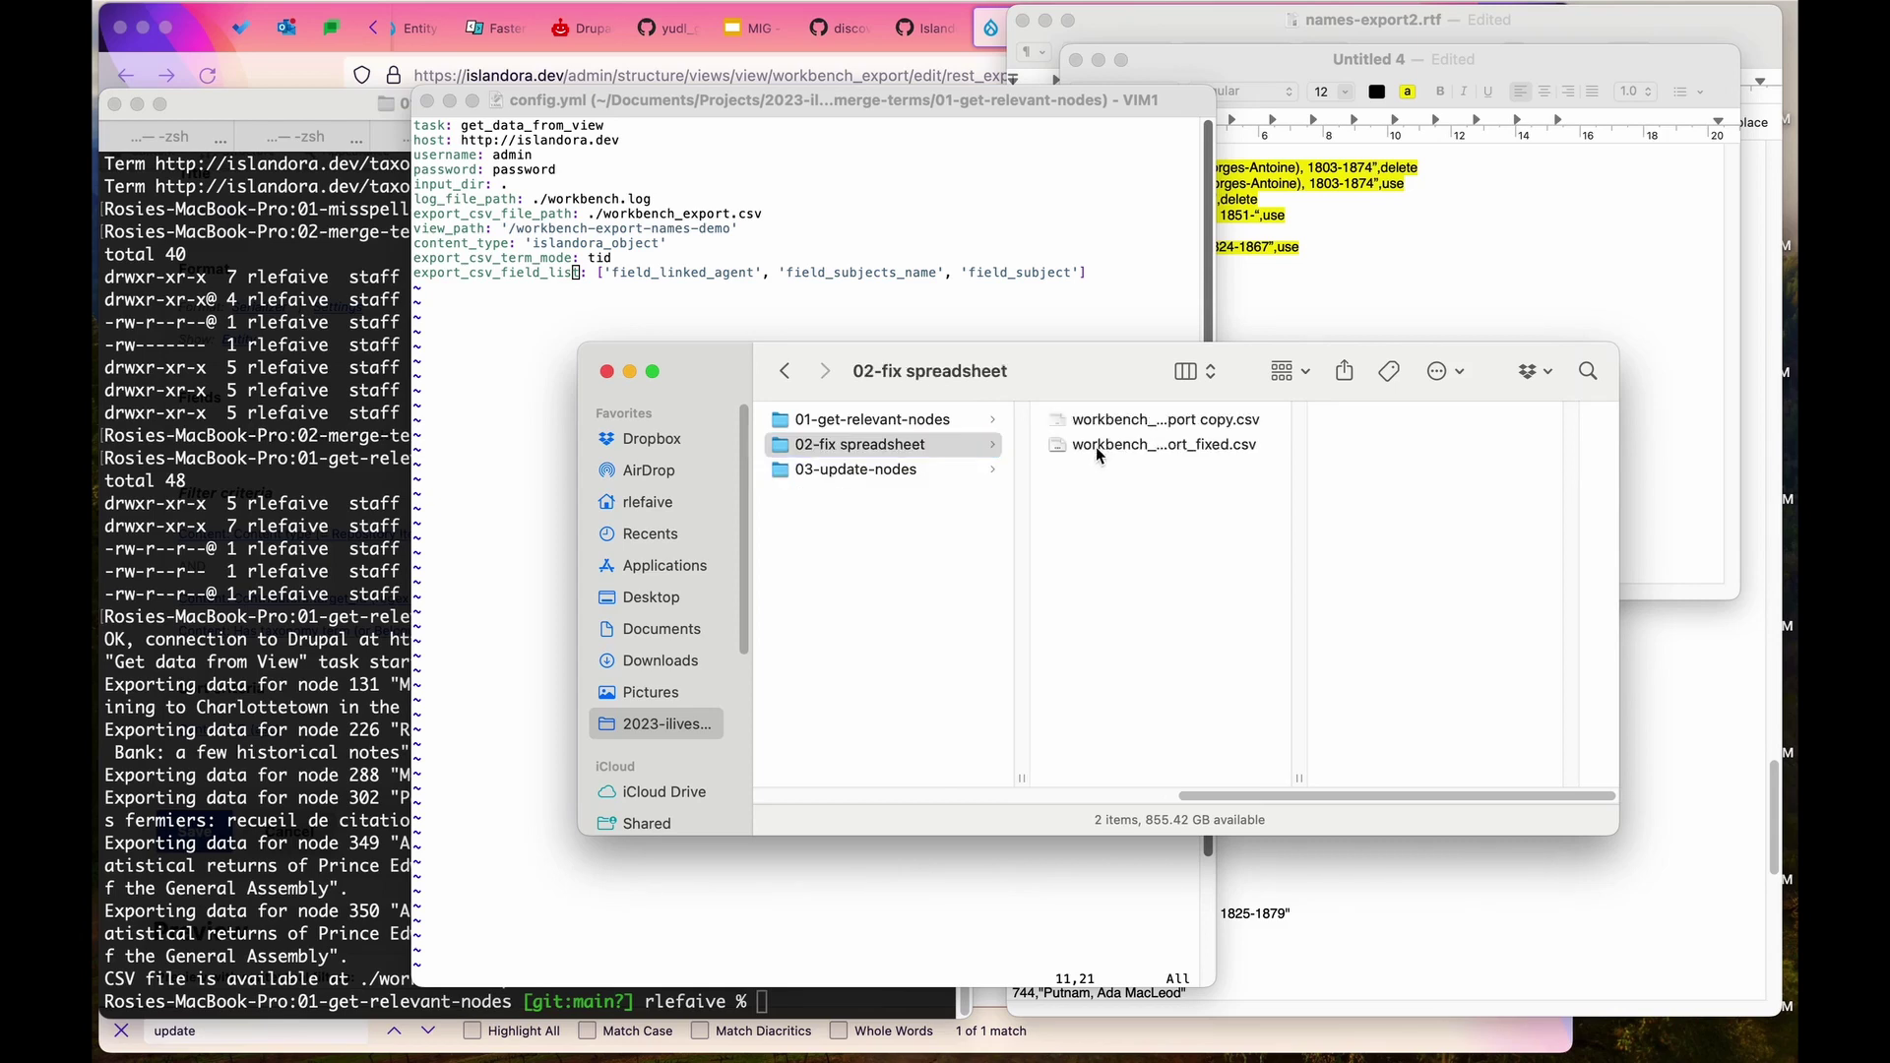
In 03-update-nodes, check metadata.csv, then load config.yml in MacVim.
{"action": "left_click", "coordinate": [966, 471]}
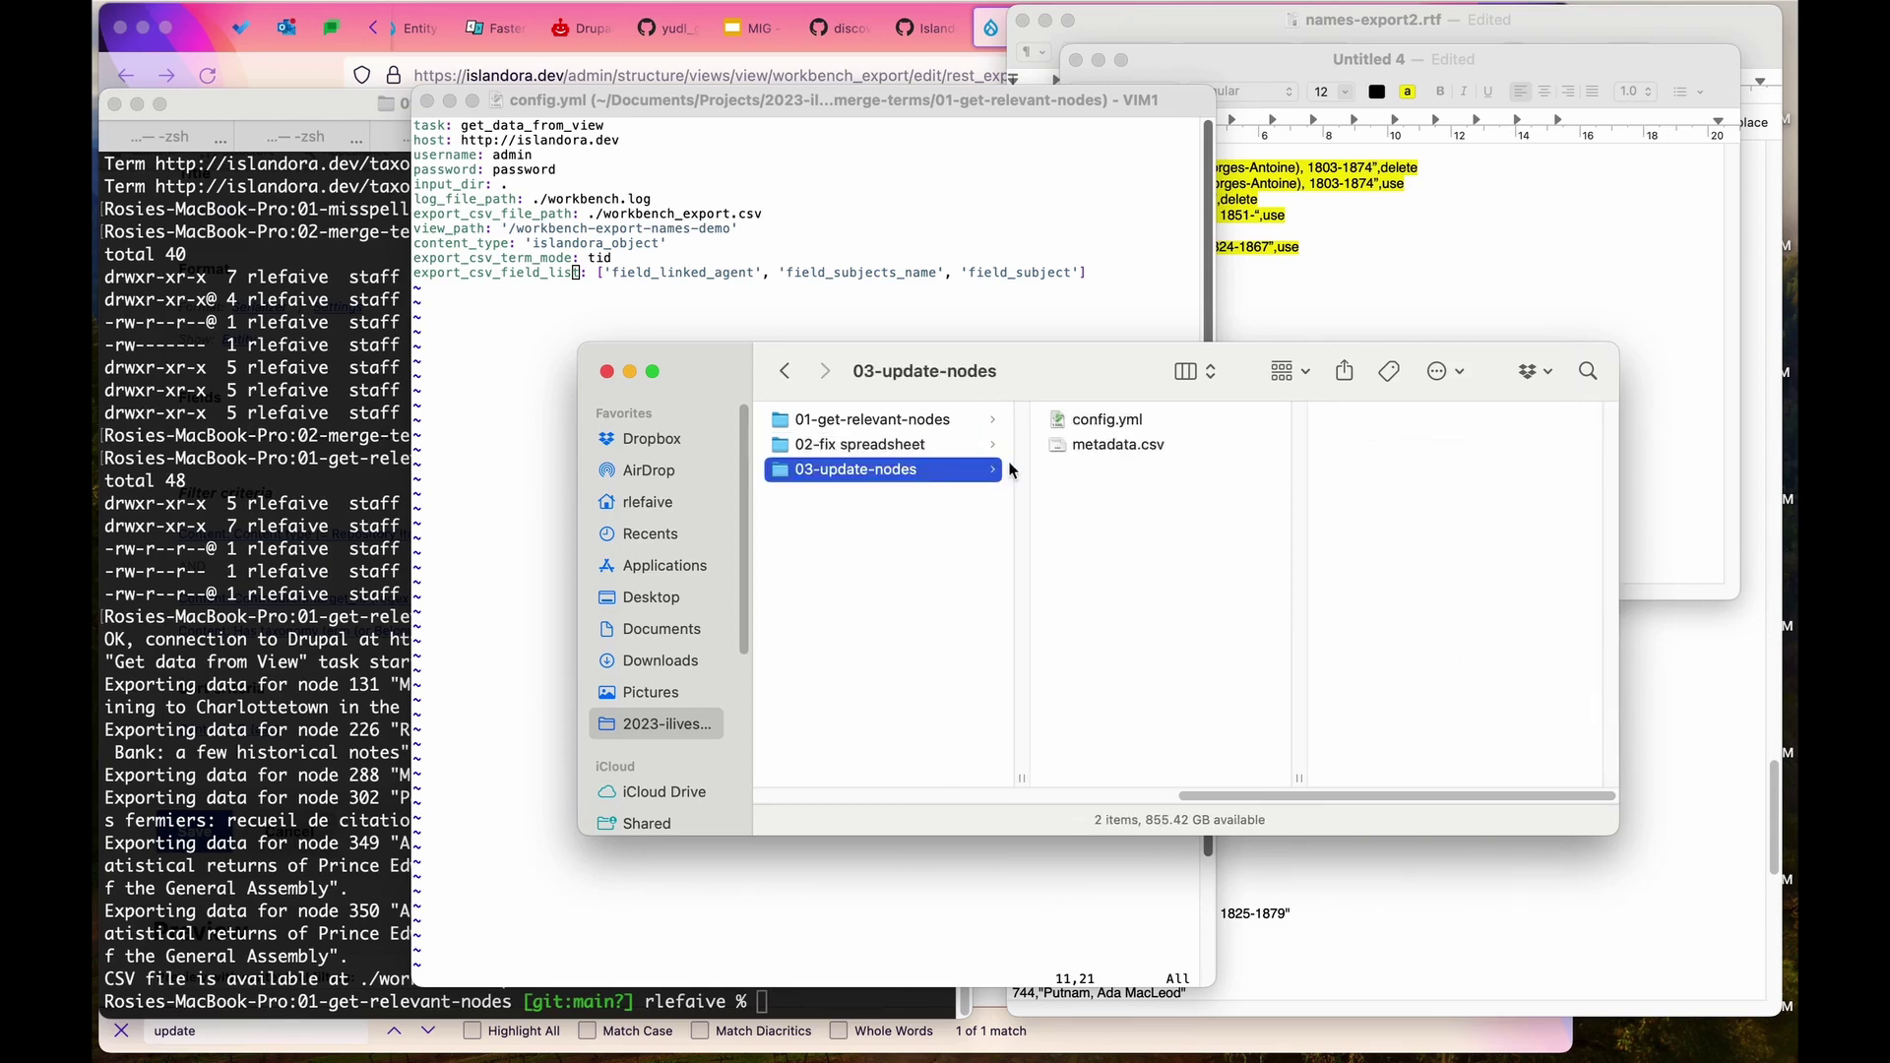
{"action": "left_click", "coordinate": [1118, 448]}
{"action": "double_click", "coordinate": [1113, 445]}
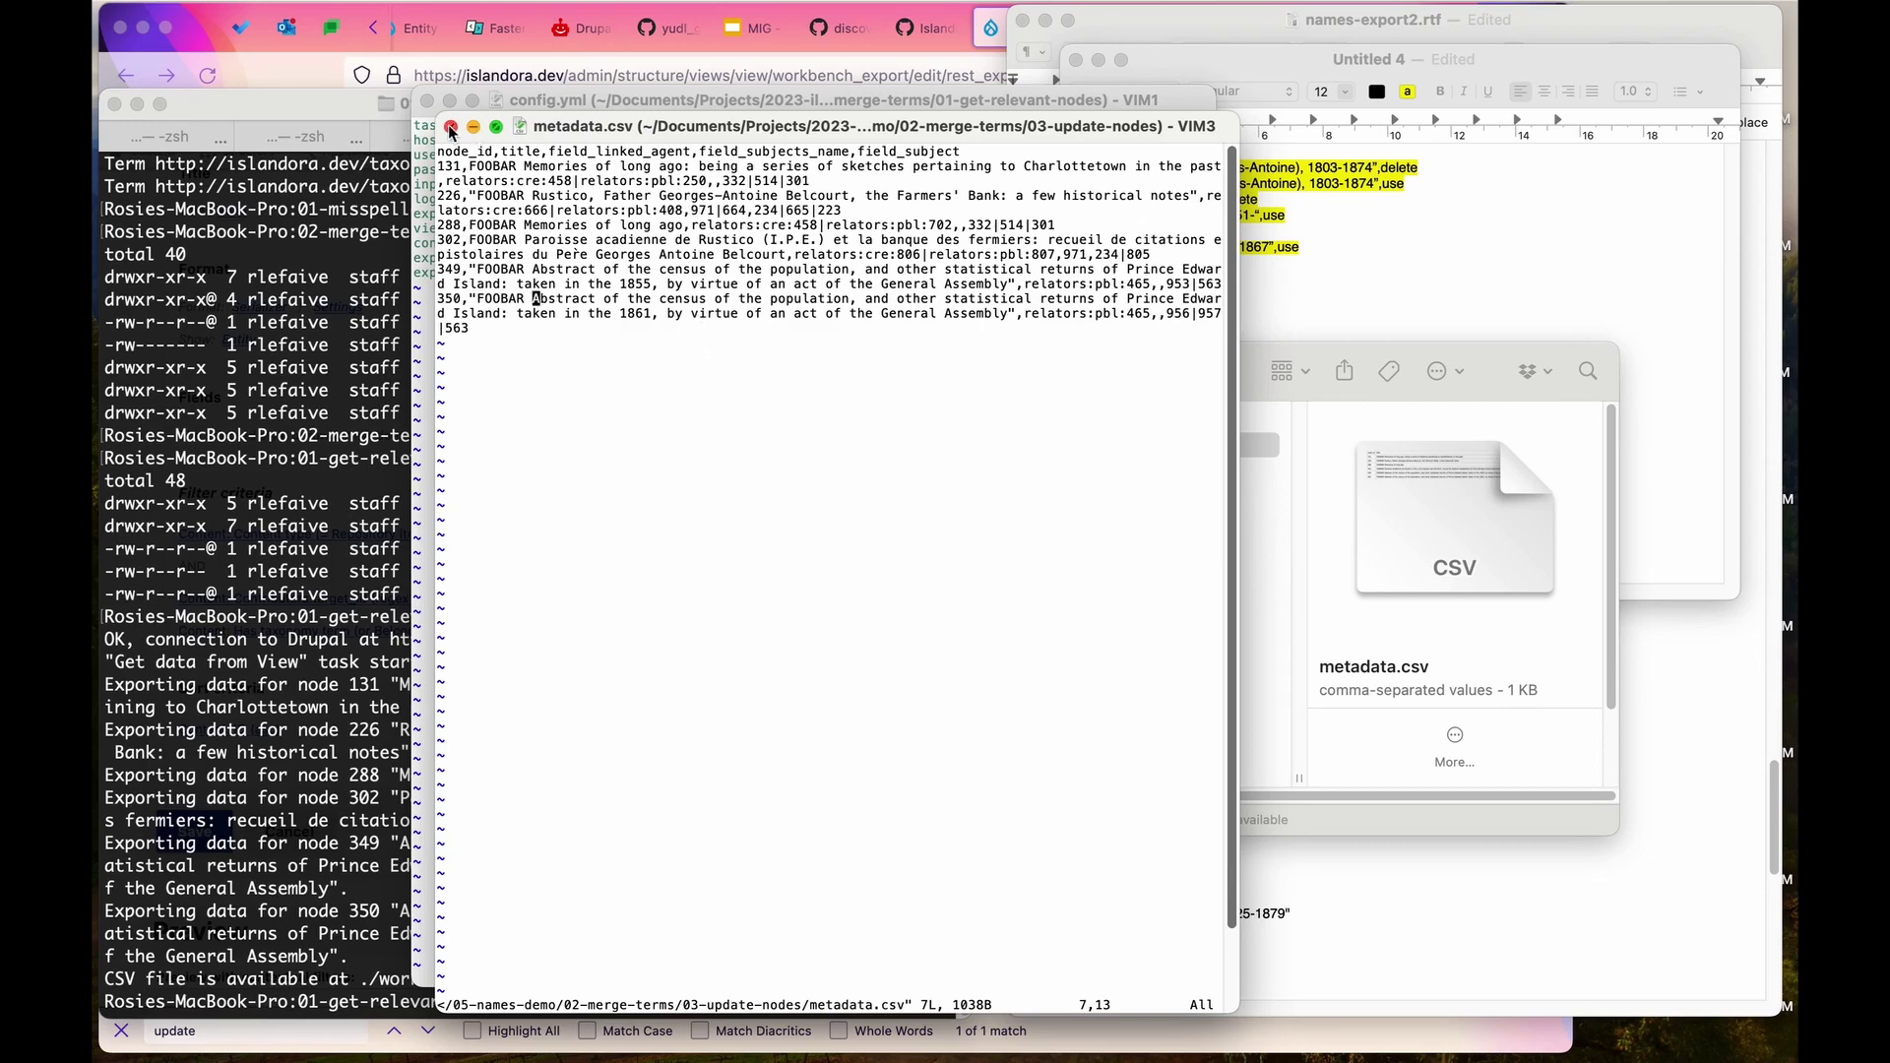
{"action": "left_click", "coordinate": [451, 129]}
{"action": "left_click", "coordinate": [1248, 532]}
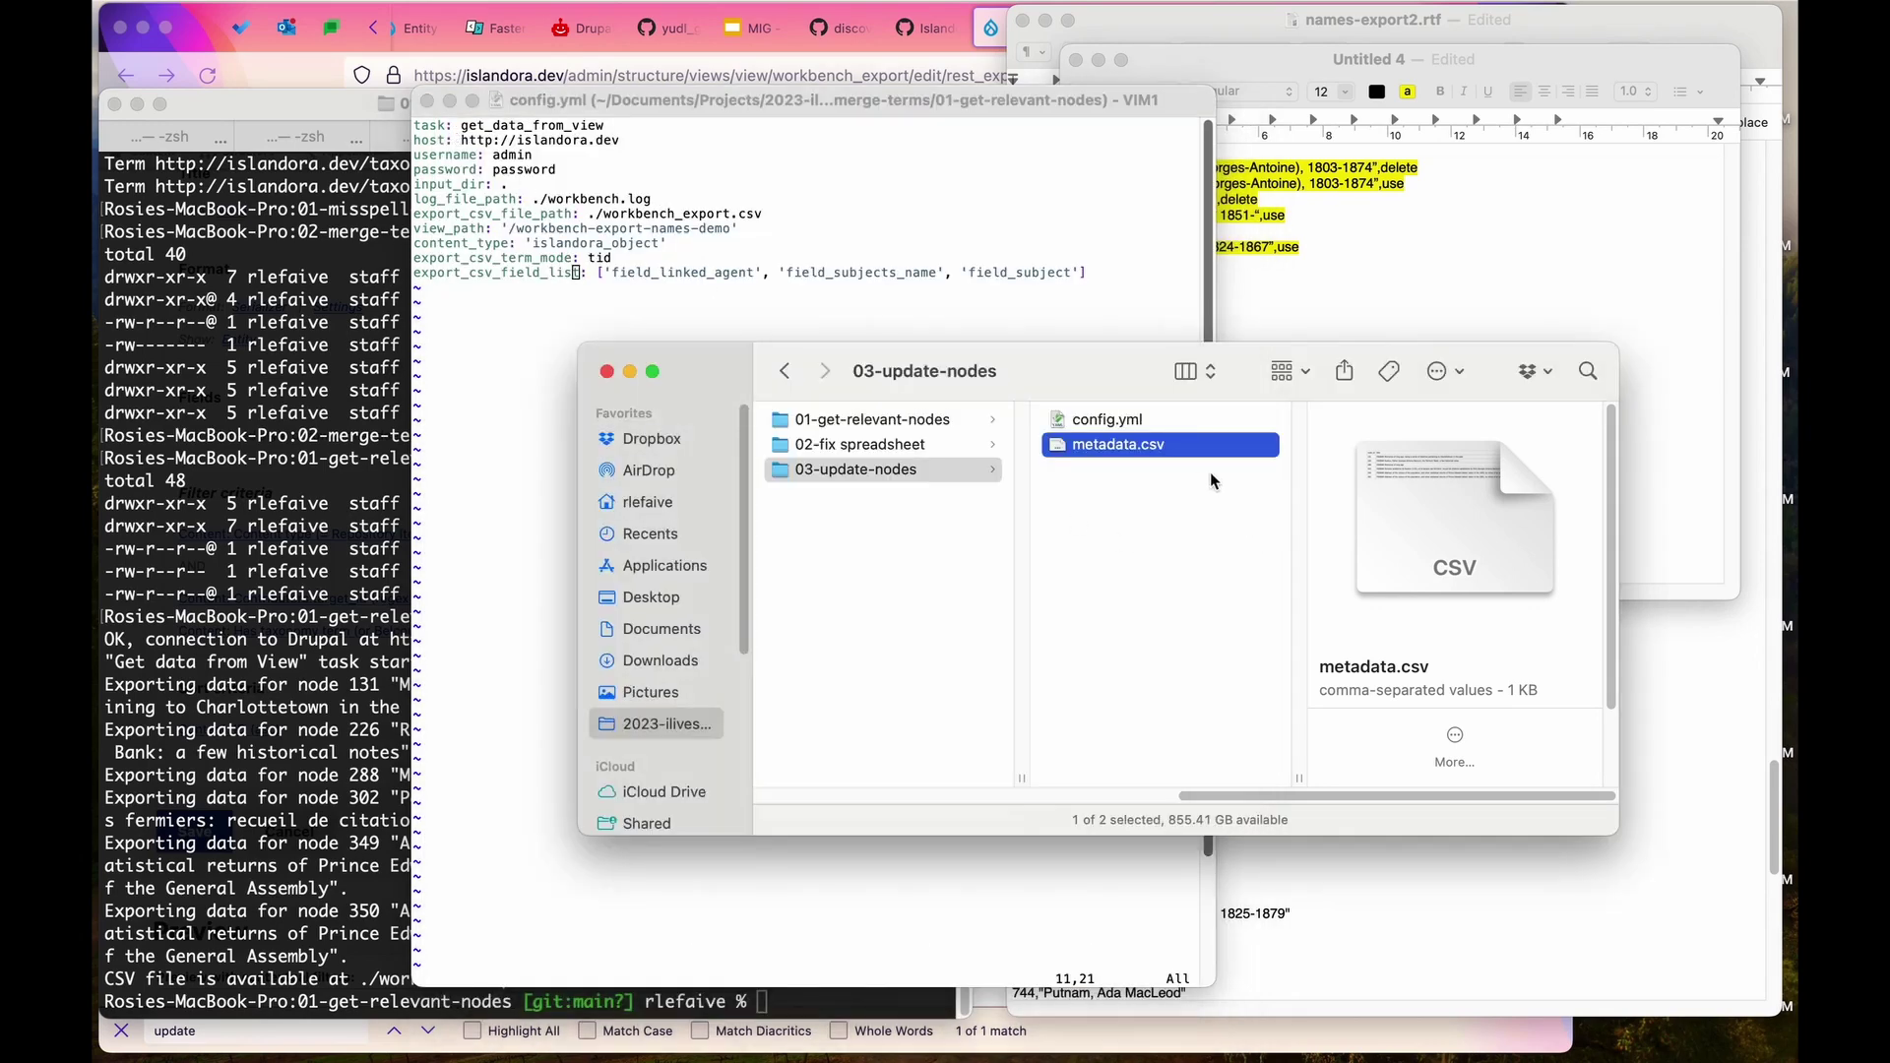
{"action": "double_click", "coordinate": [1129, 426]}
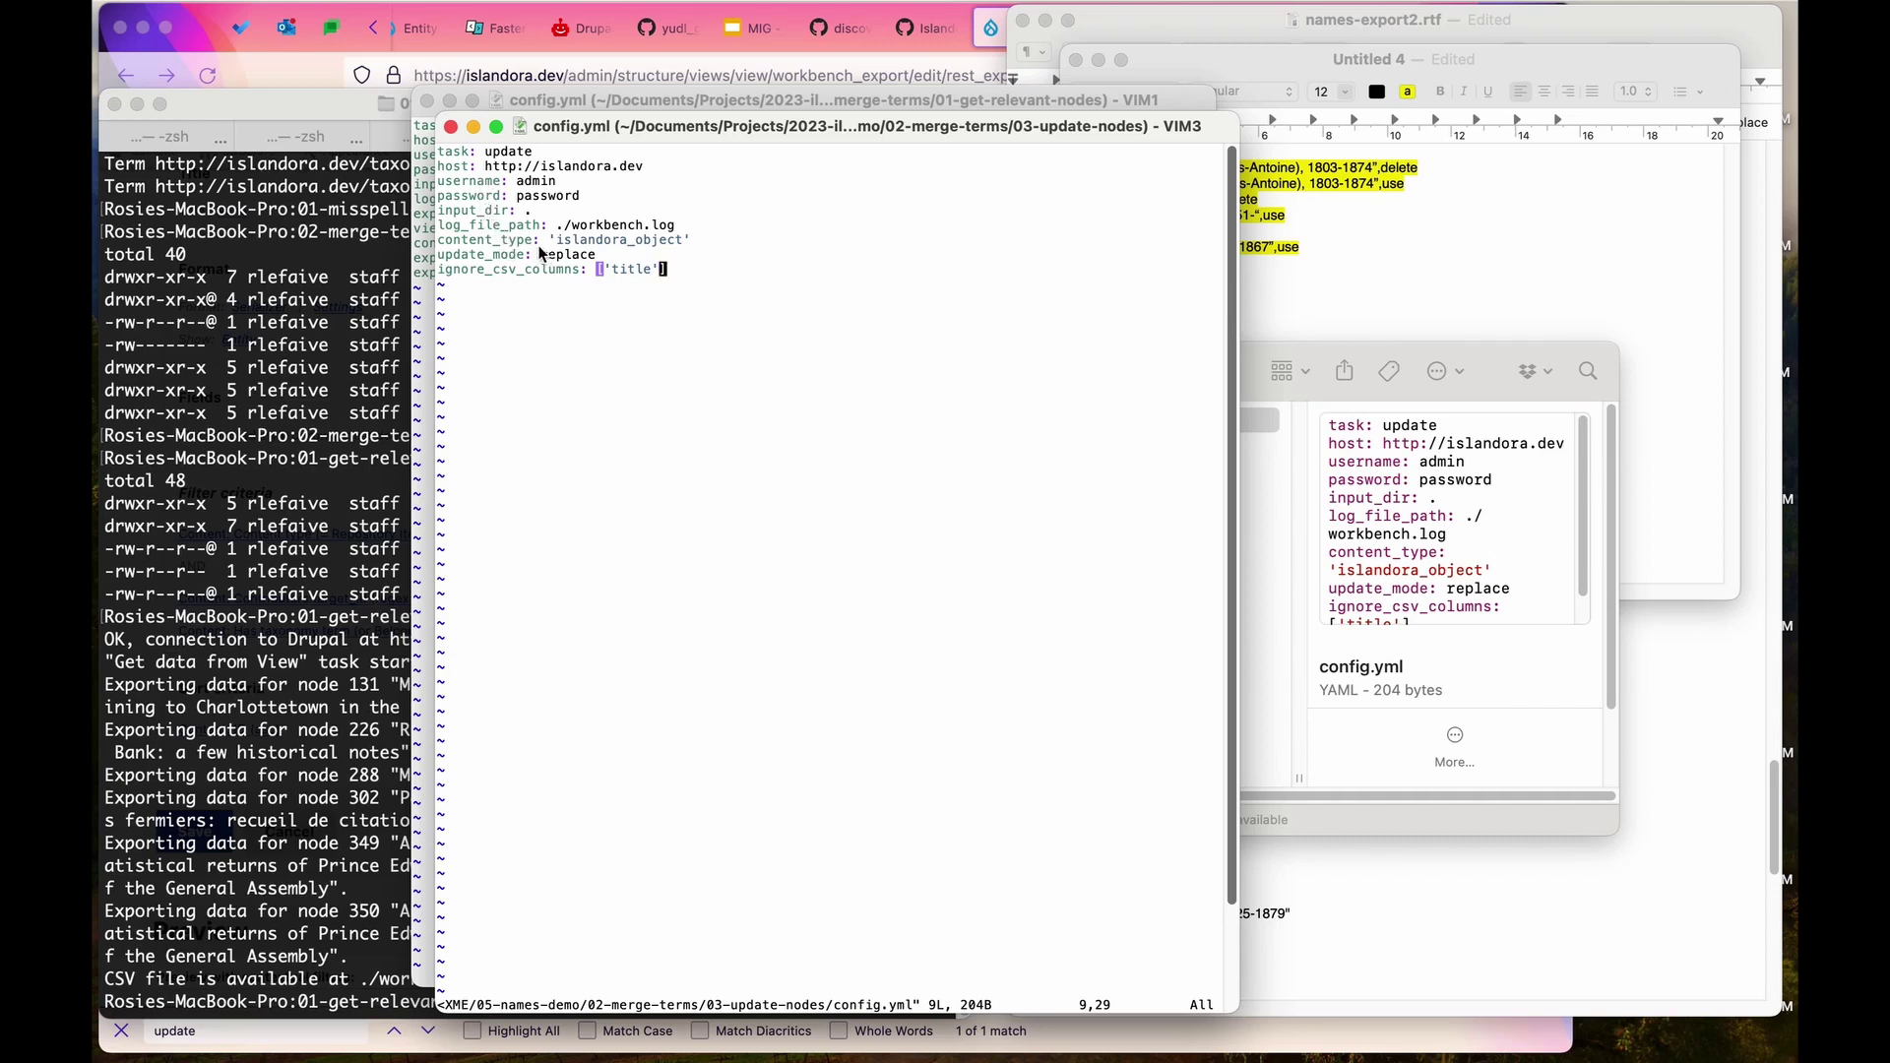
Check config.yml's update_mode: replace setting against metadata.csv in the 03-update-nodes folder.
{"action": "double_click", "coordinate": [512, 254]}
{"action": "left_click_drag", "start_coordinate": [511, 254], "coordinate": [558, 262]}
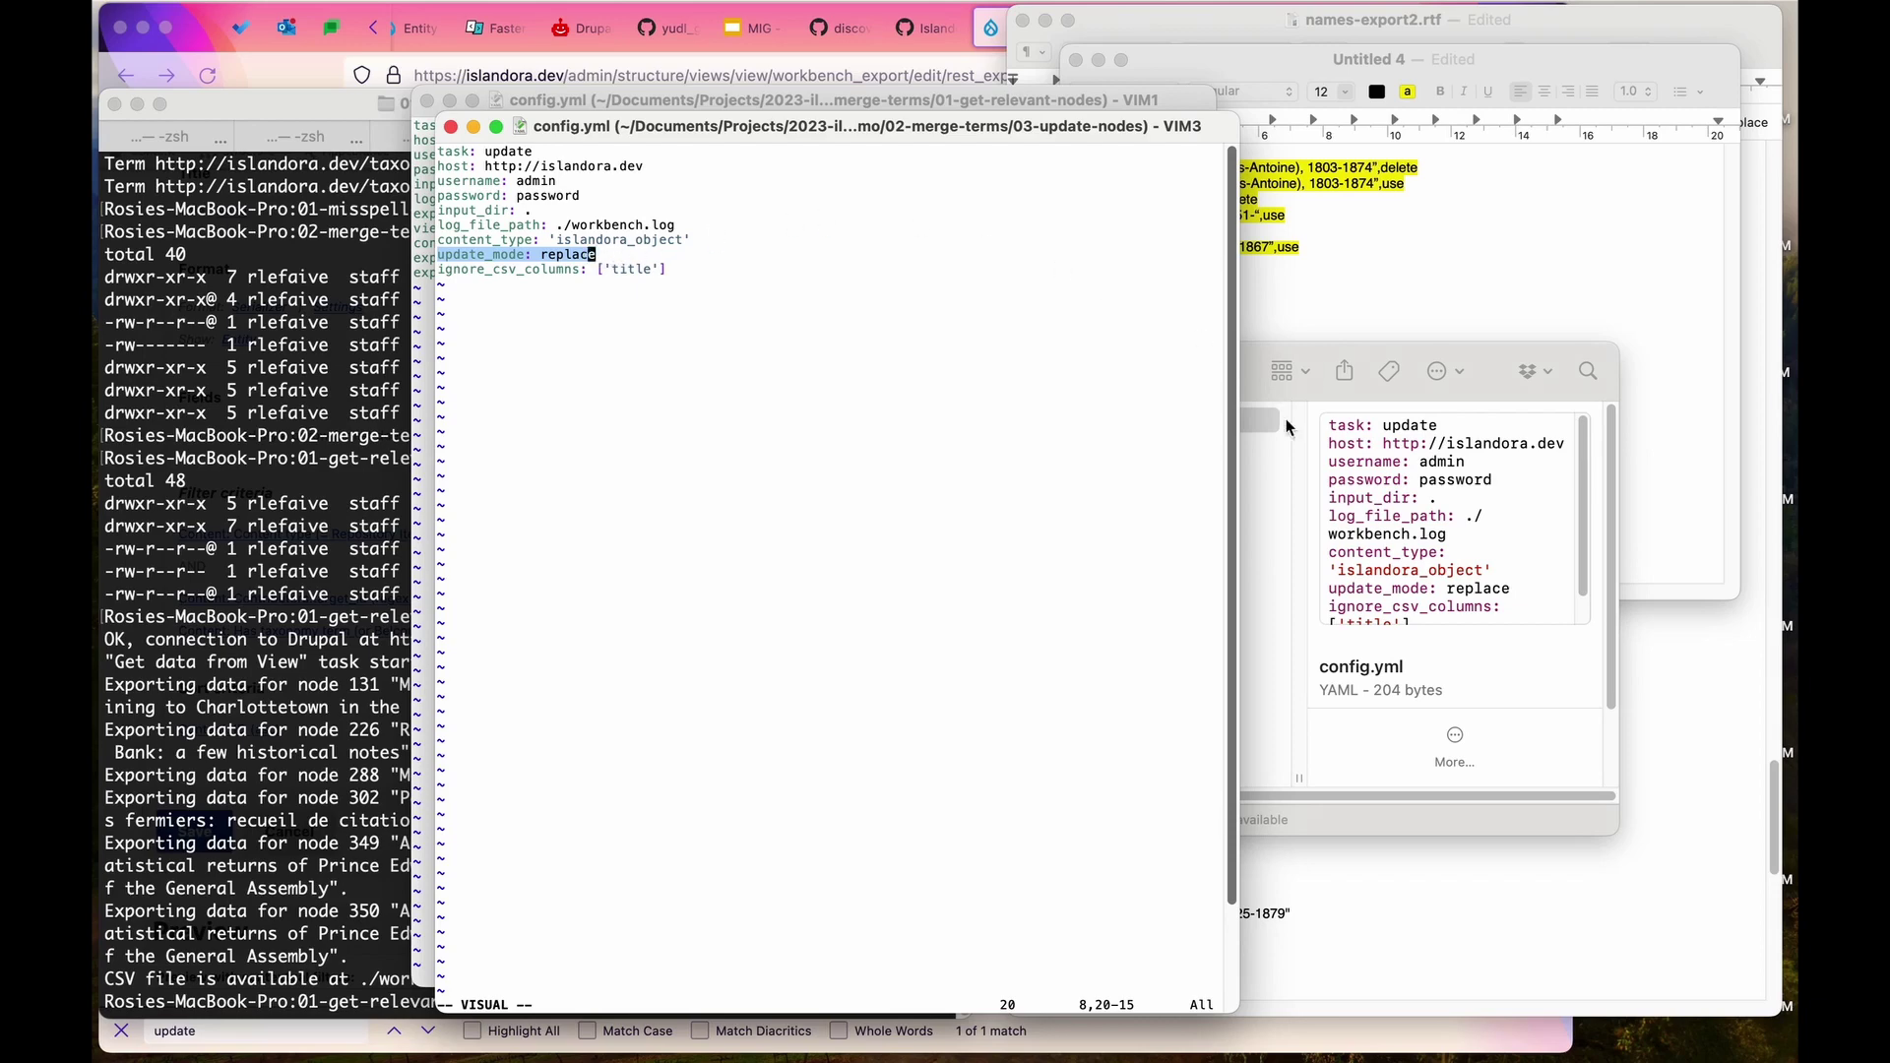
{"action": "left_click", "coordinate": [1272, 454]}
{"action": "double_click", "coordinate": [1220, 442]}
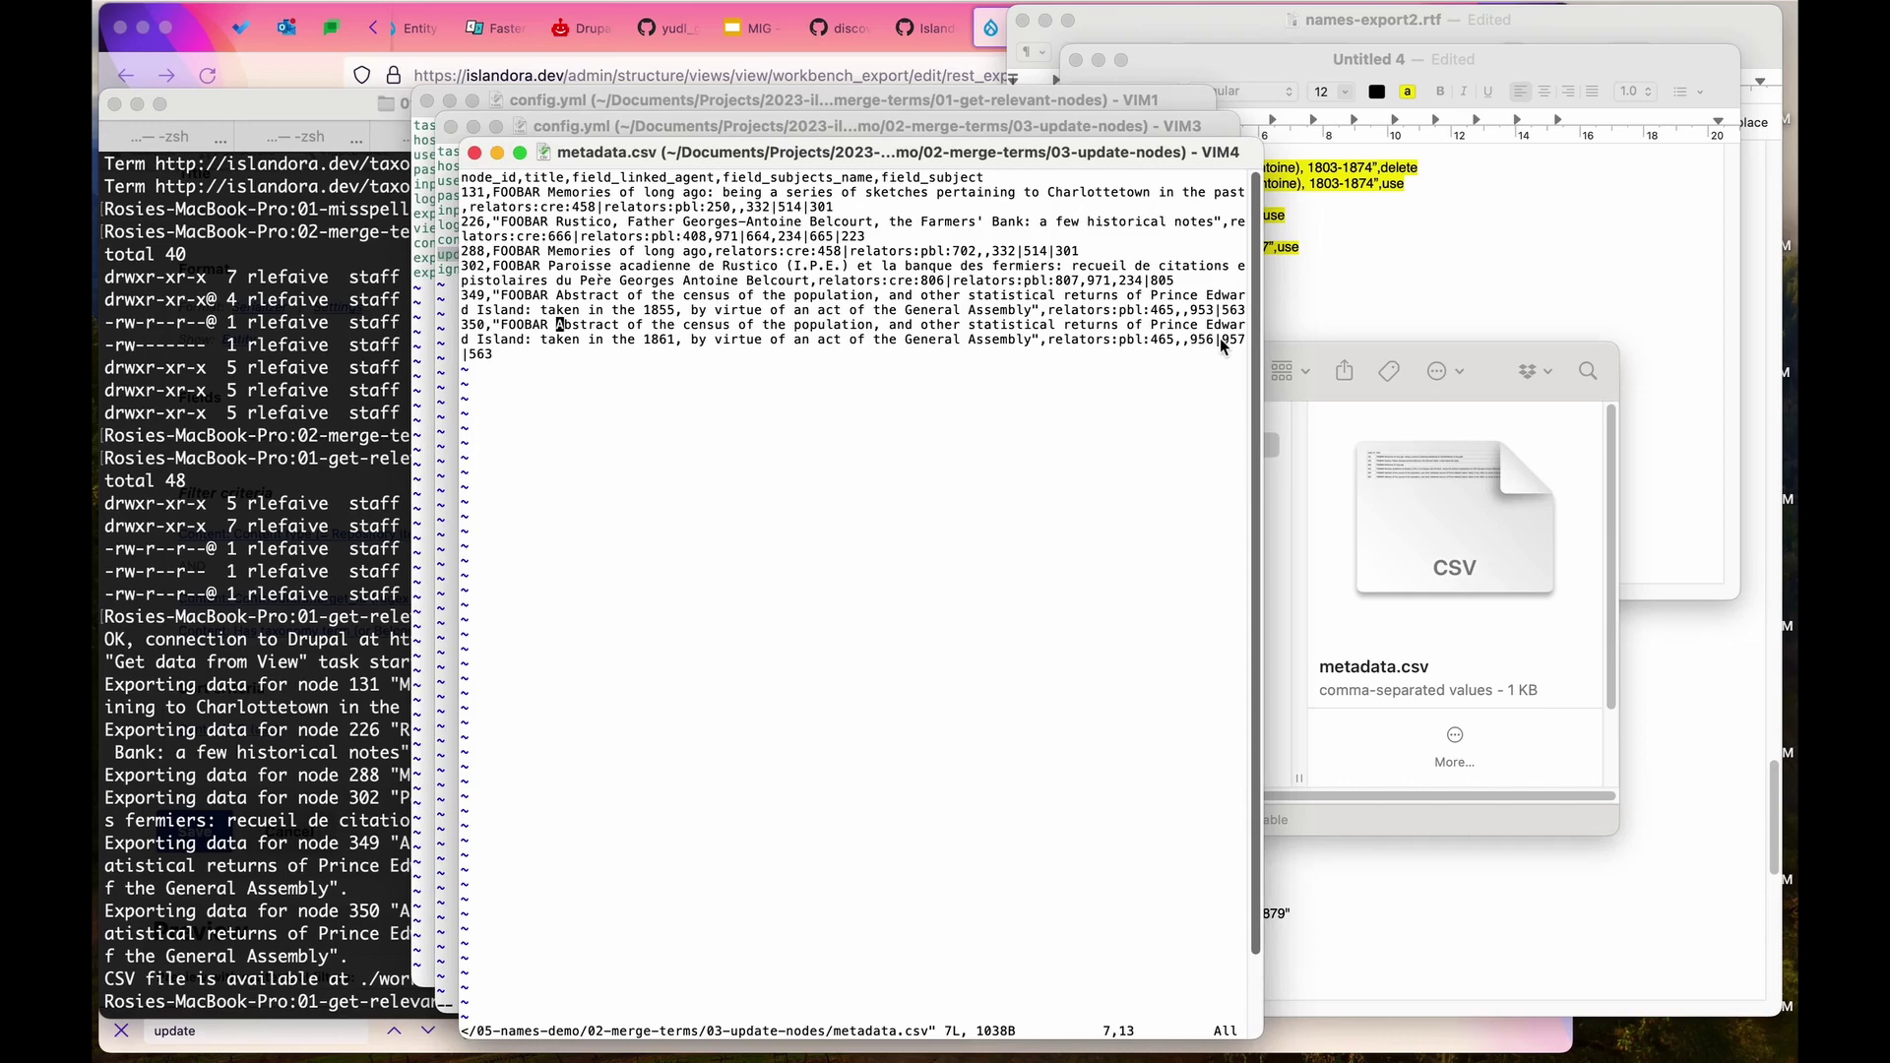
{"action": "left_click", "coordinate": [473, 152]}
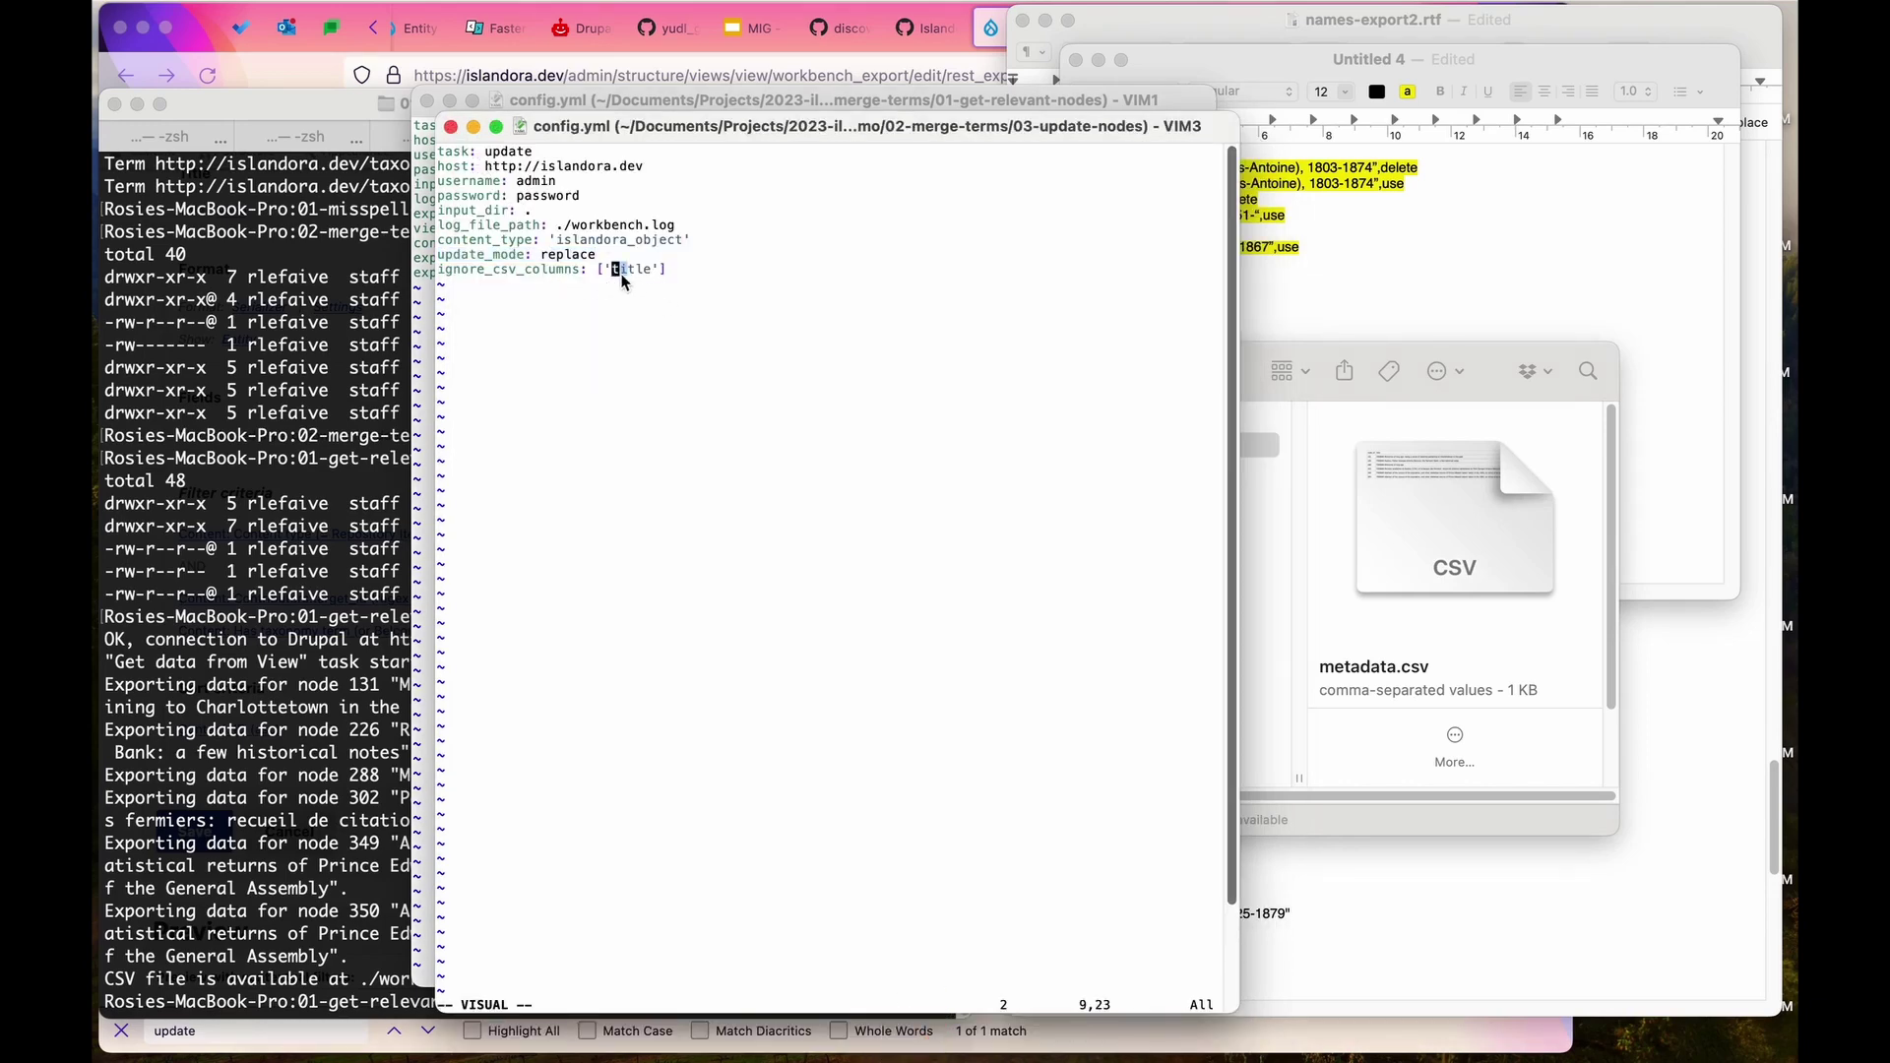
Check the title entry in ignored columns, then preview config.yml and metadata.csv in the folder.
{"action": "left_click_drag", "start_coordinate": [623, 272], "coordinate": [614, 271]}
{"action": "left_click", "coordinate": [1254, 399]}
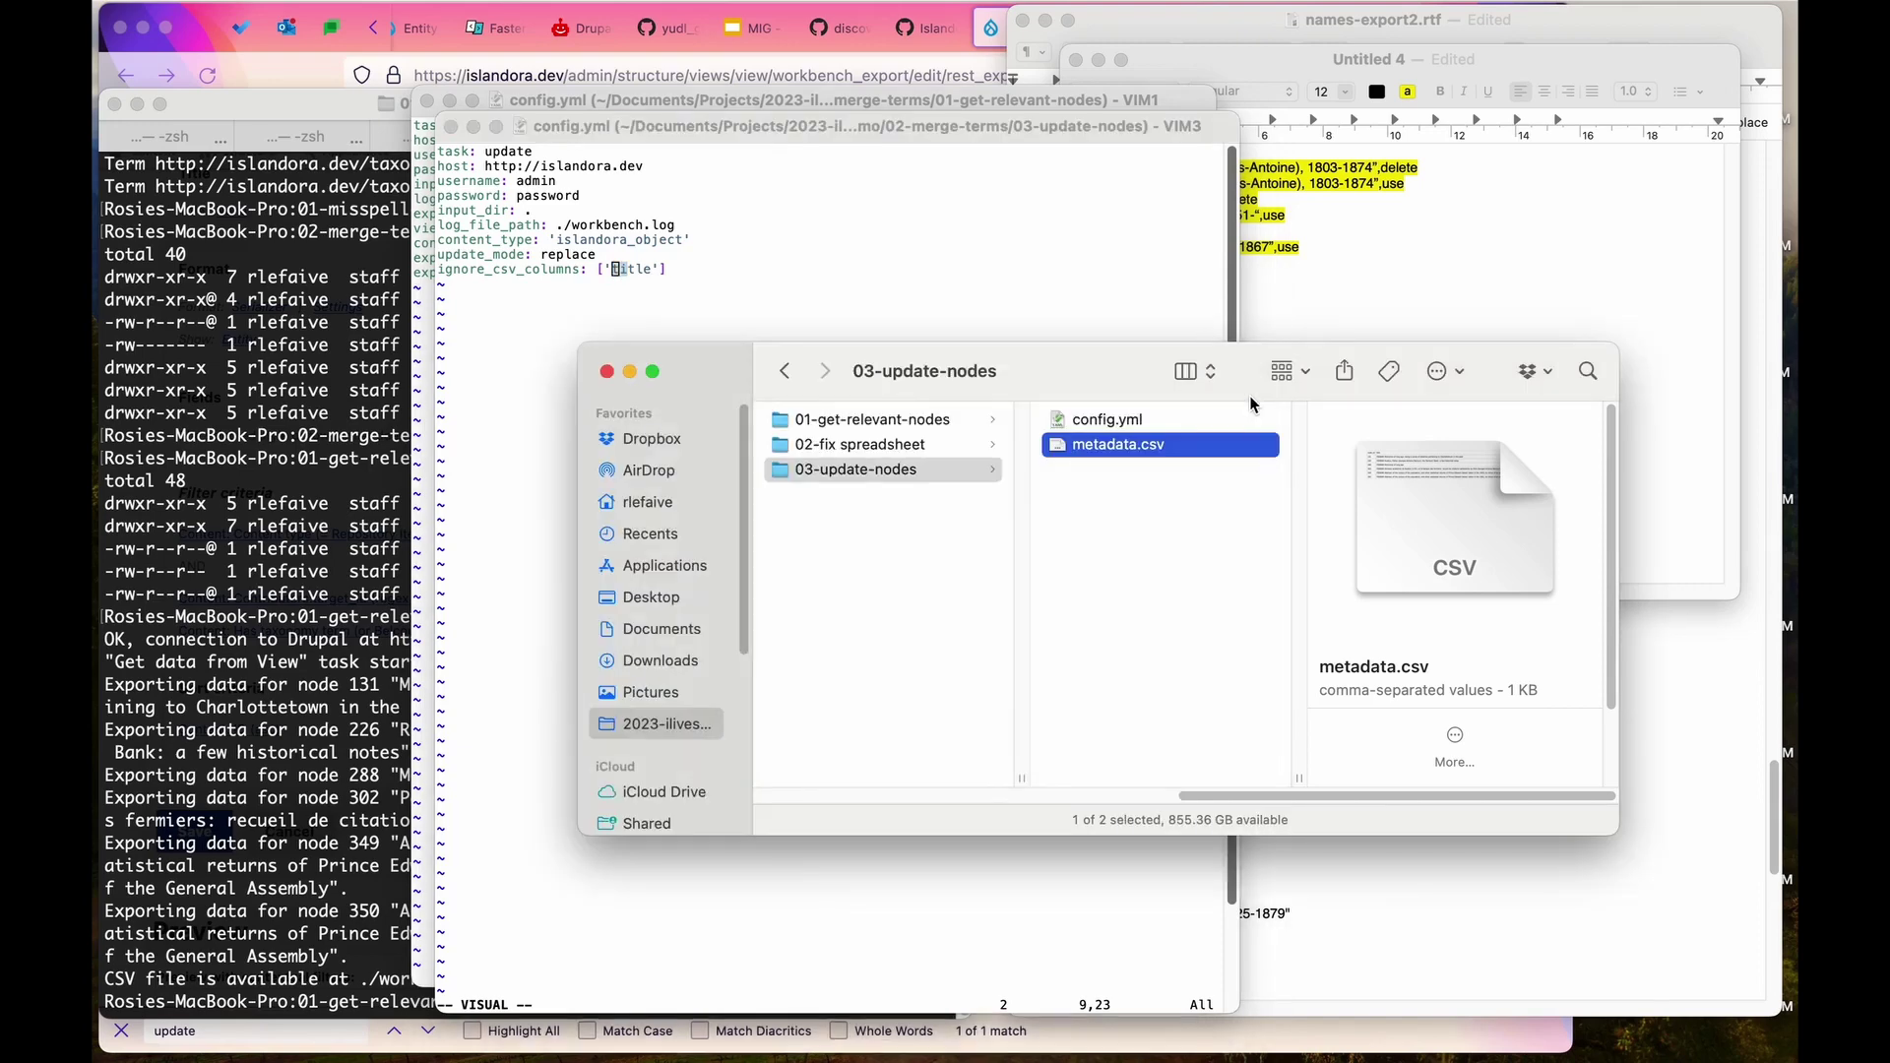
{"action": "left_click", "coordinate": [1161, 425]}
{"action": "left_click", "coordinate": [1154, 448]}
Run wb from 03-update-nodes to update nodes 131, 226, 288, 302, 349 and 350.
{"action": "left_click", "coordinate": [359, 622]}
{"action": "type", "text": "cd ../0"}
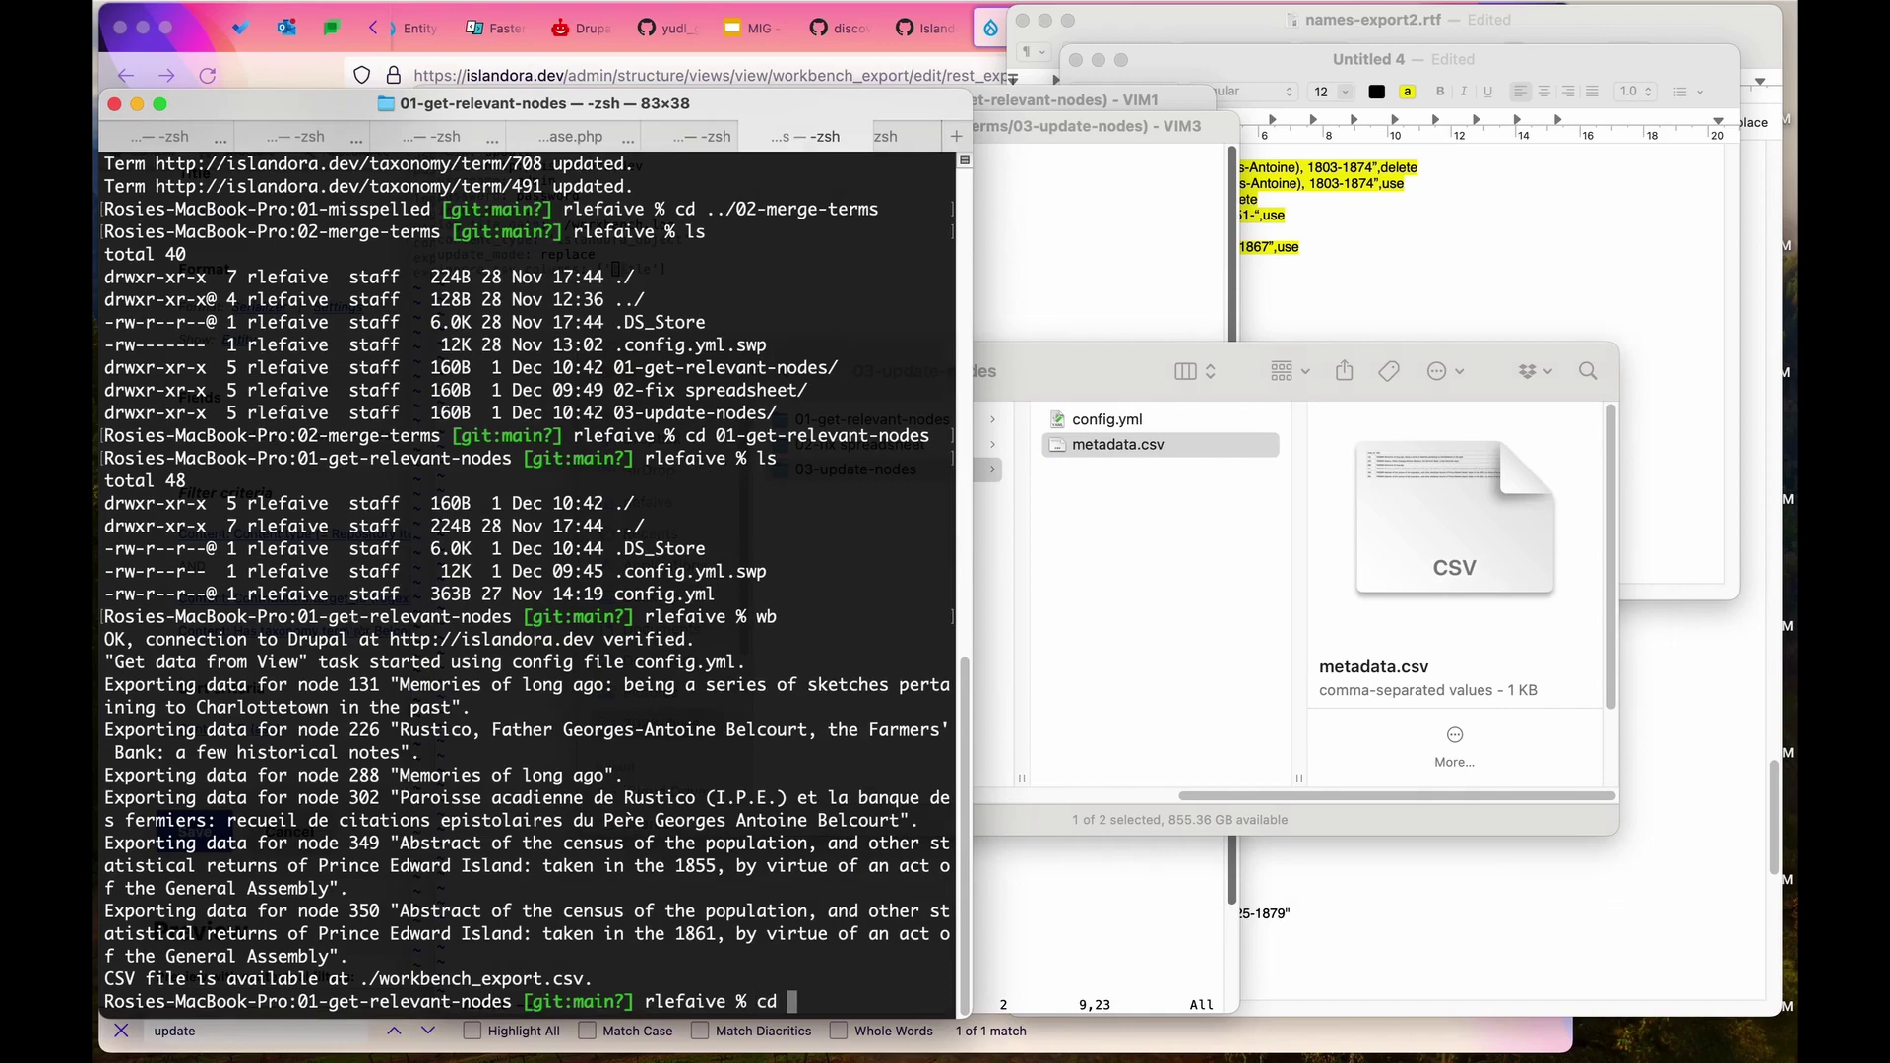
{"action": "type", "text": "3-update-nodes/"}
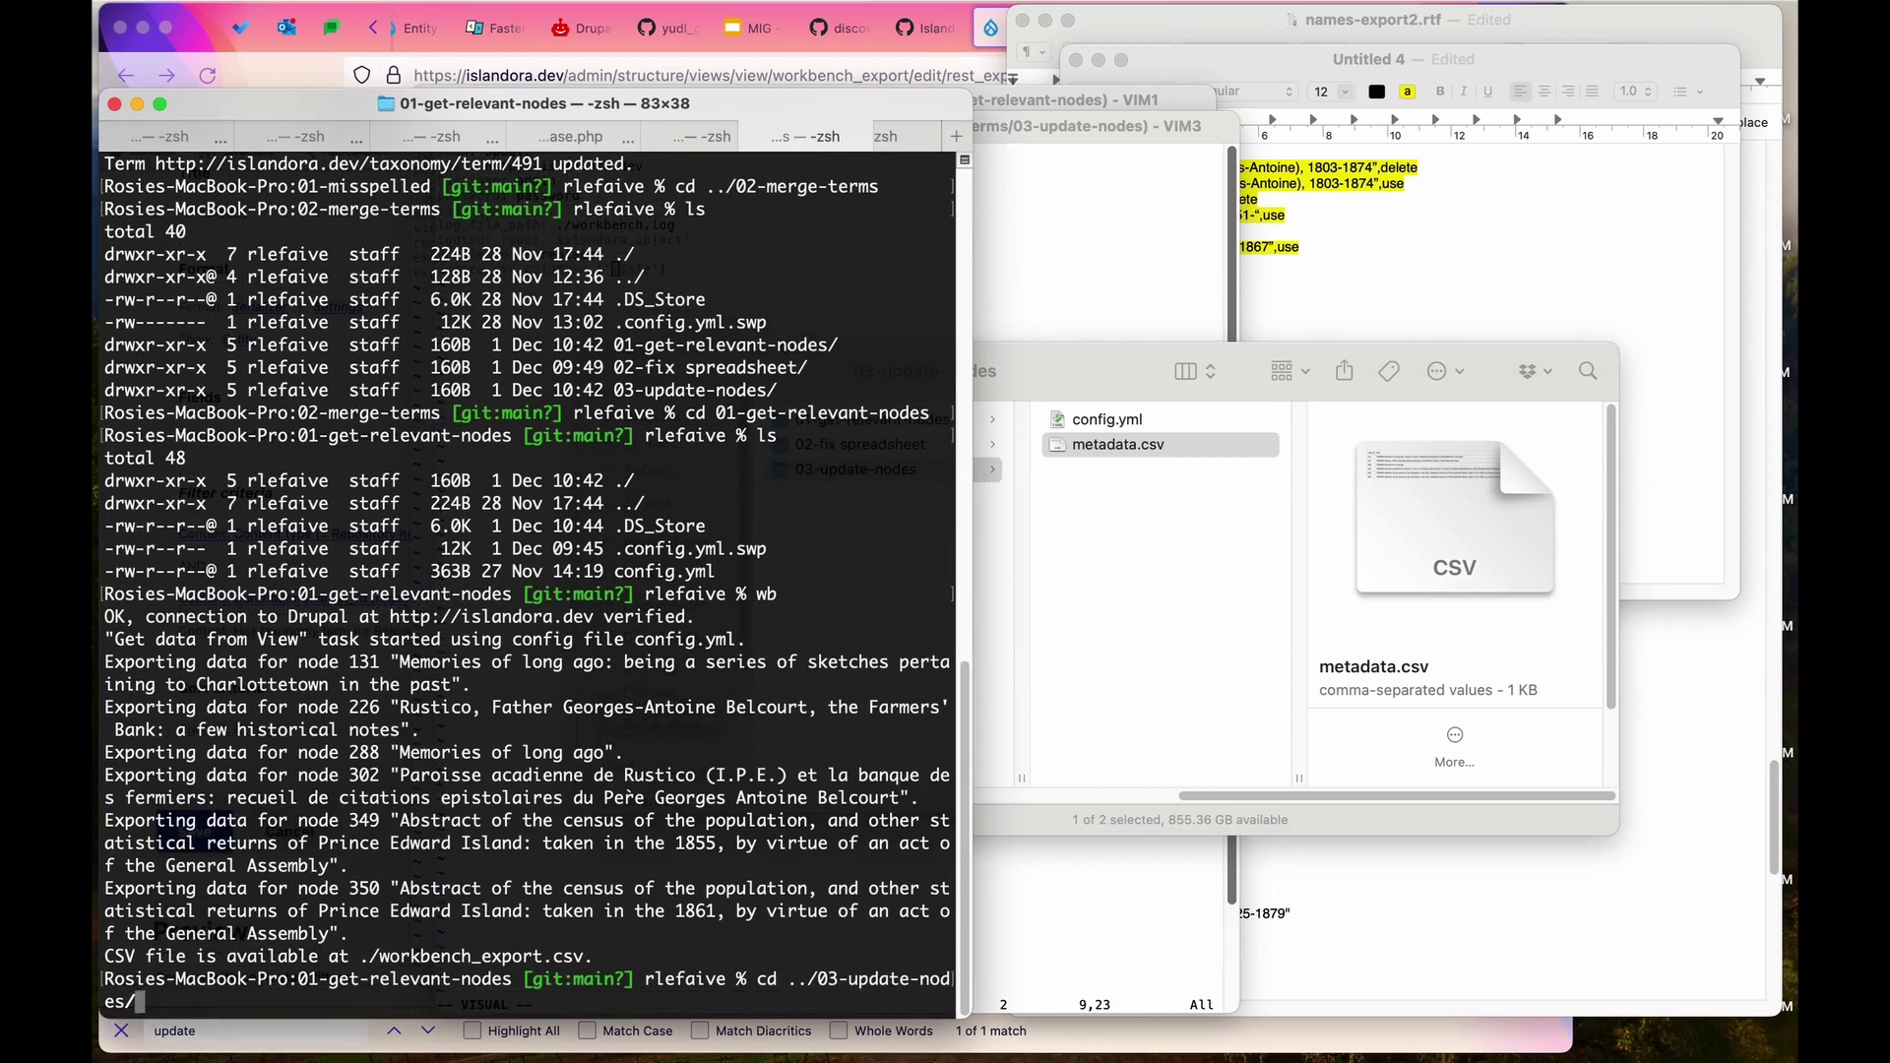
{"action": "key", "text": "Return"}
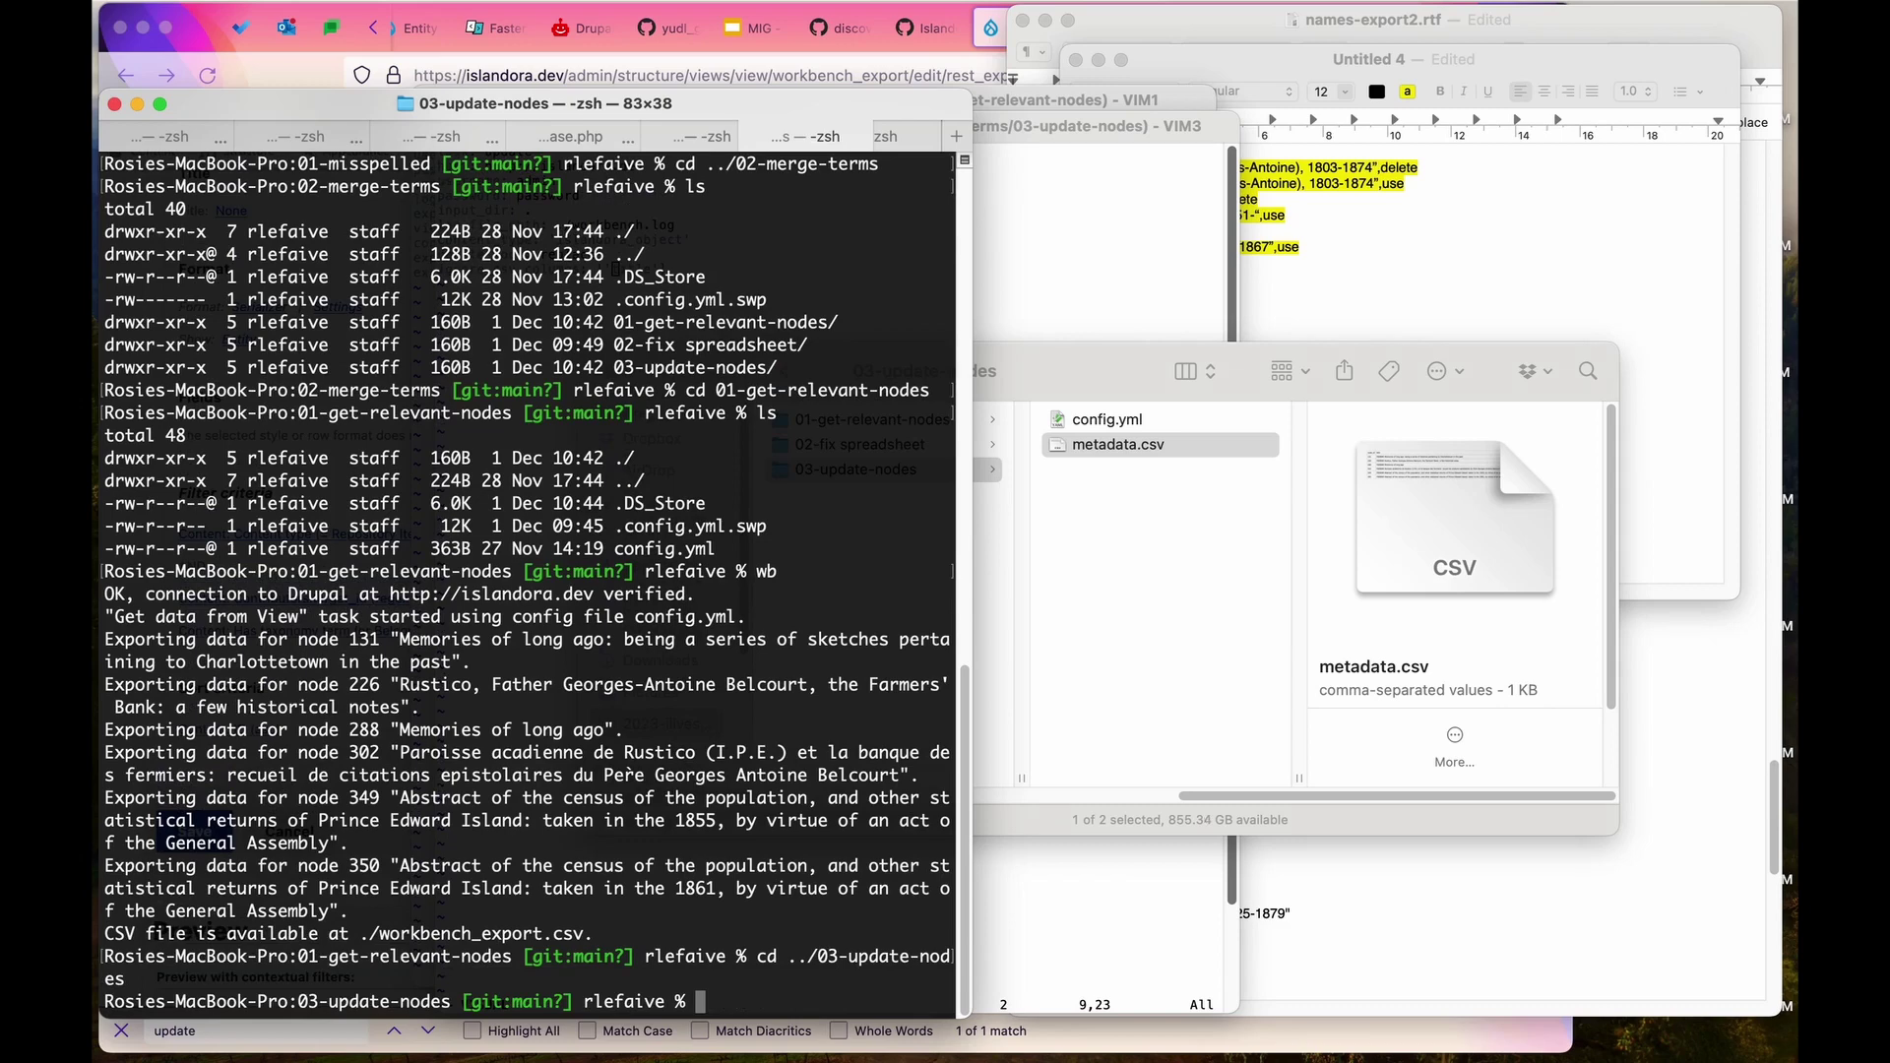
{"action": "type", "text": "wb"}
{"action": "key", "text": "Return"}
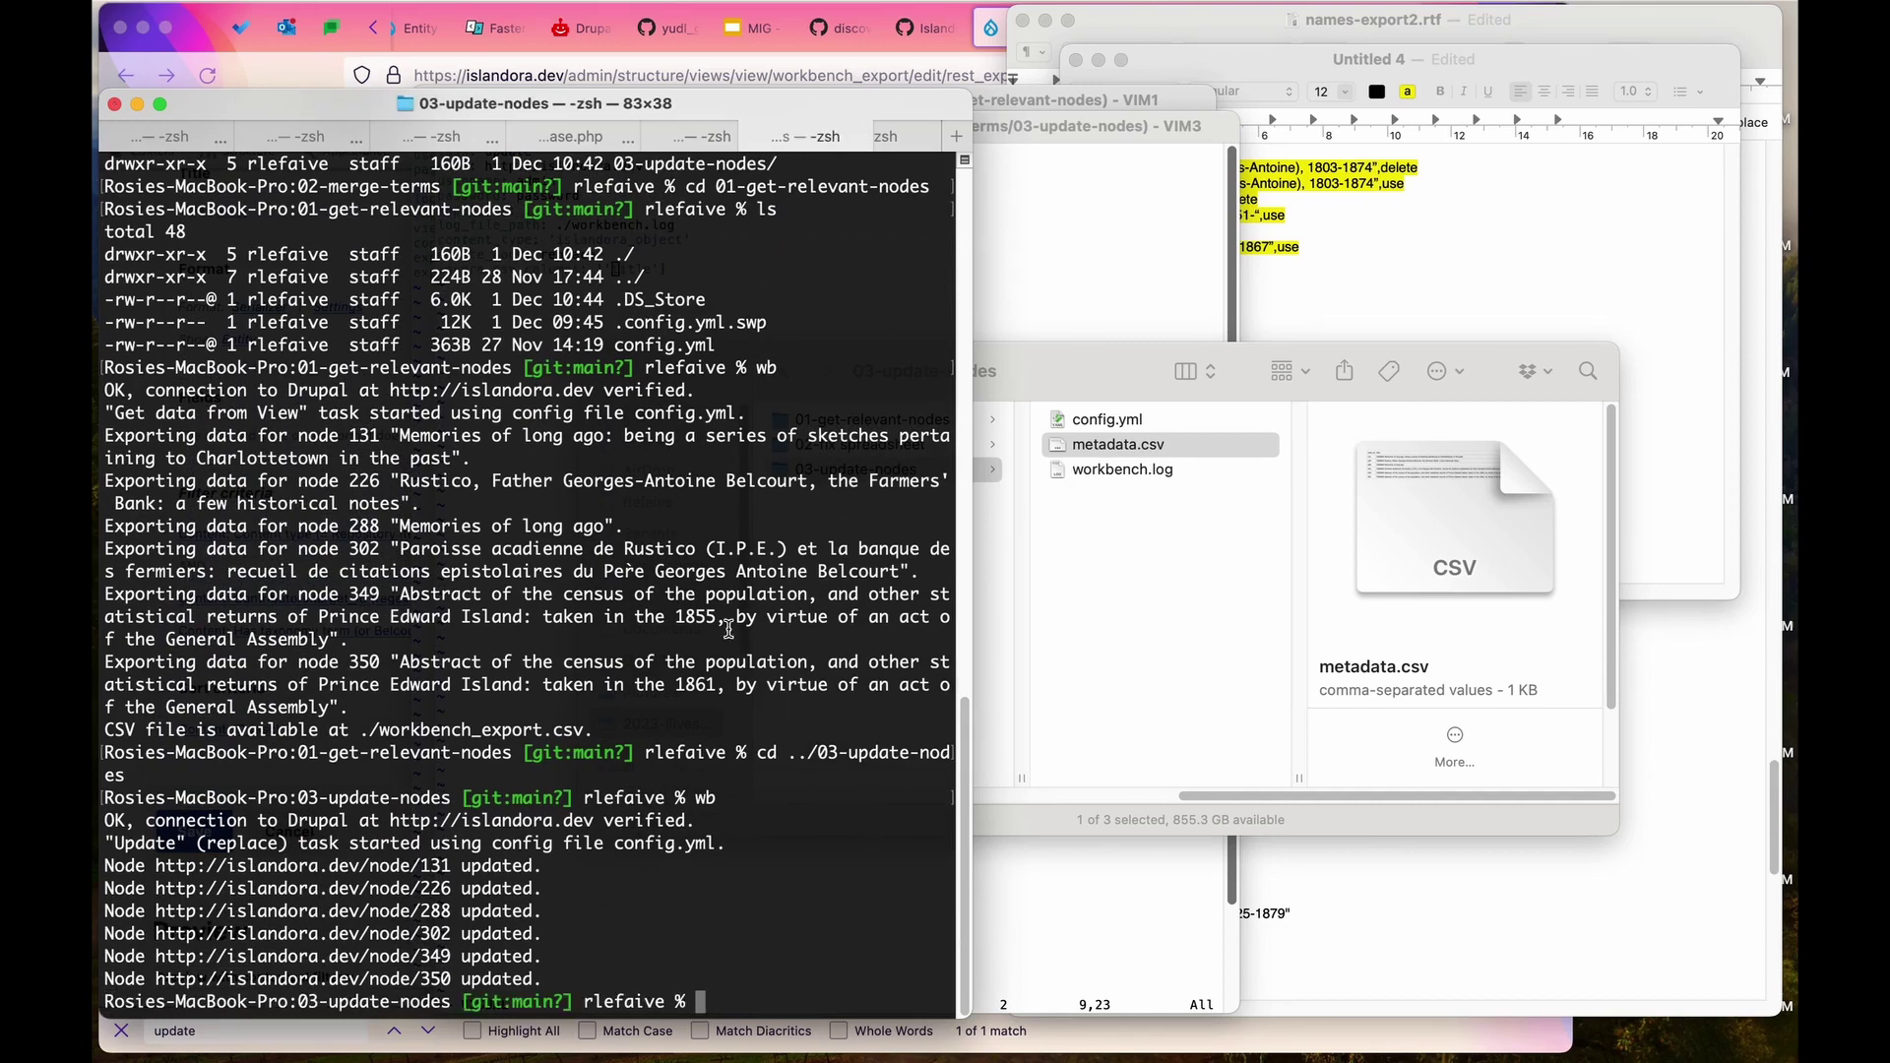
Refresh the workbench export view's preview and confirm it now returns an empty [] result.
{"action": "left_click", "coordinate": [991, 32]}
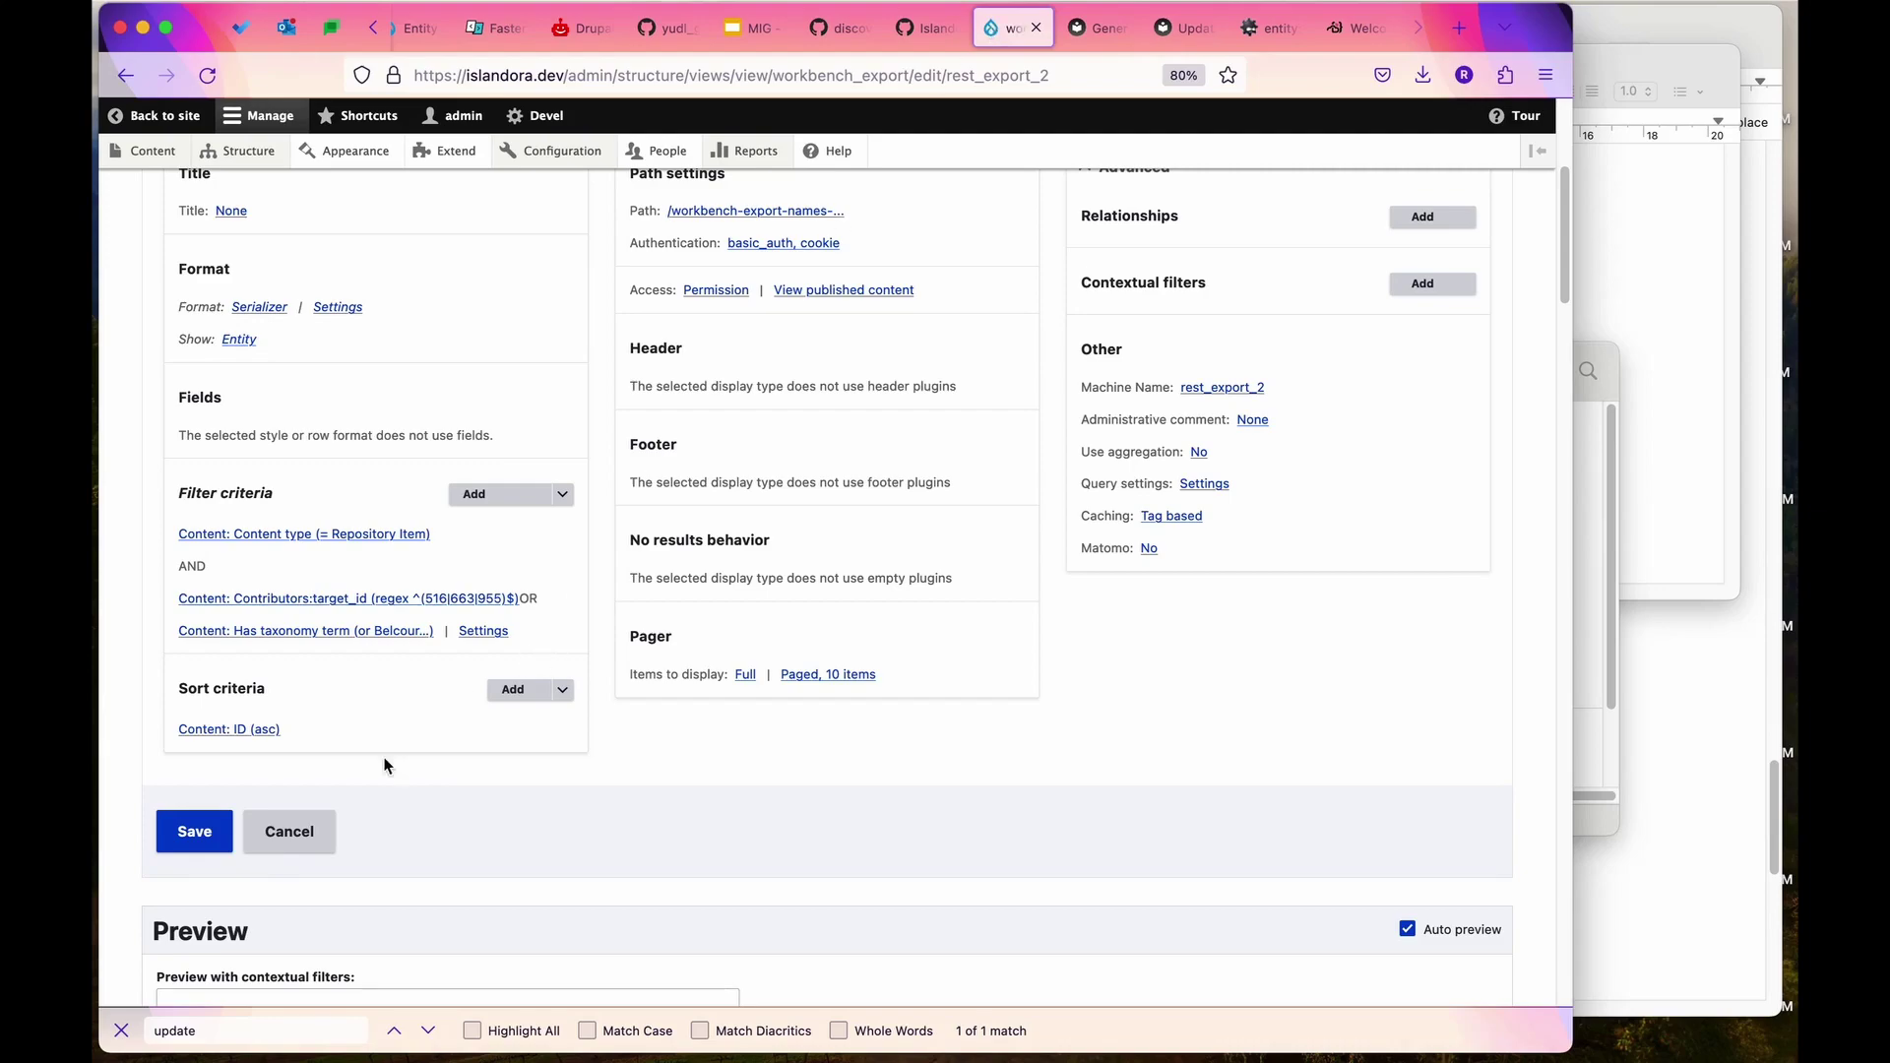
{"action": "scroll", "coordinate": [344, 870], "scroll_direction": "down", "scroll_amount": 1}
{"action": "scroll", "coordinate": [345, 869], "scroll_direction": "down", "scroll_amount": 10}
{"action": "scroll", "coordinate": [380, 684], "scroll_direction": "up", "scroll_amount": 7}
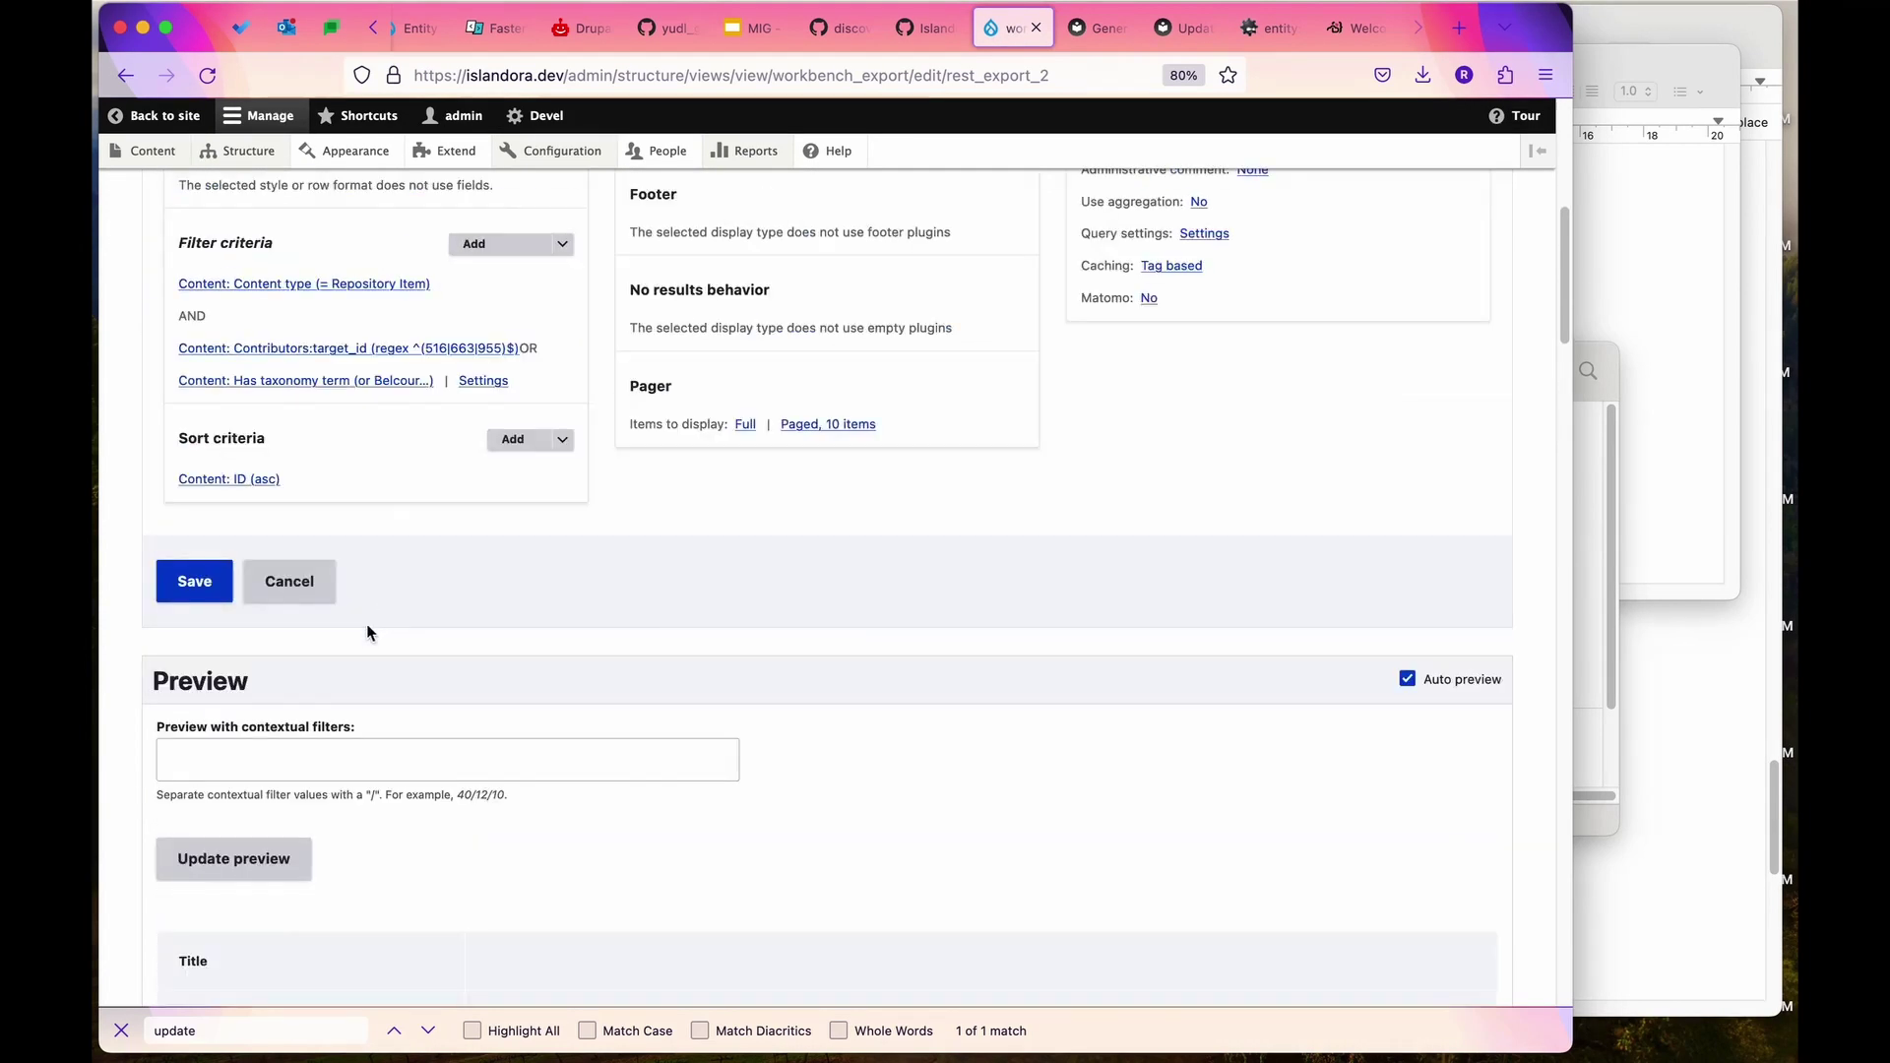
{"action": "left_click", "coordinate": [254, 860]}
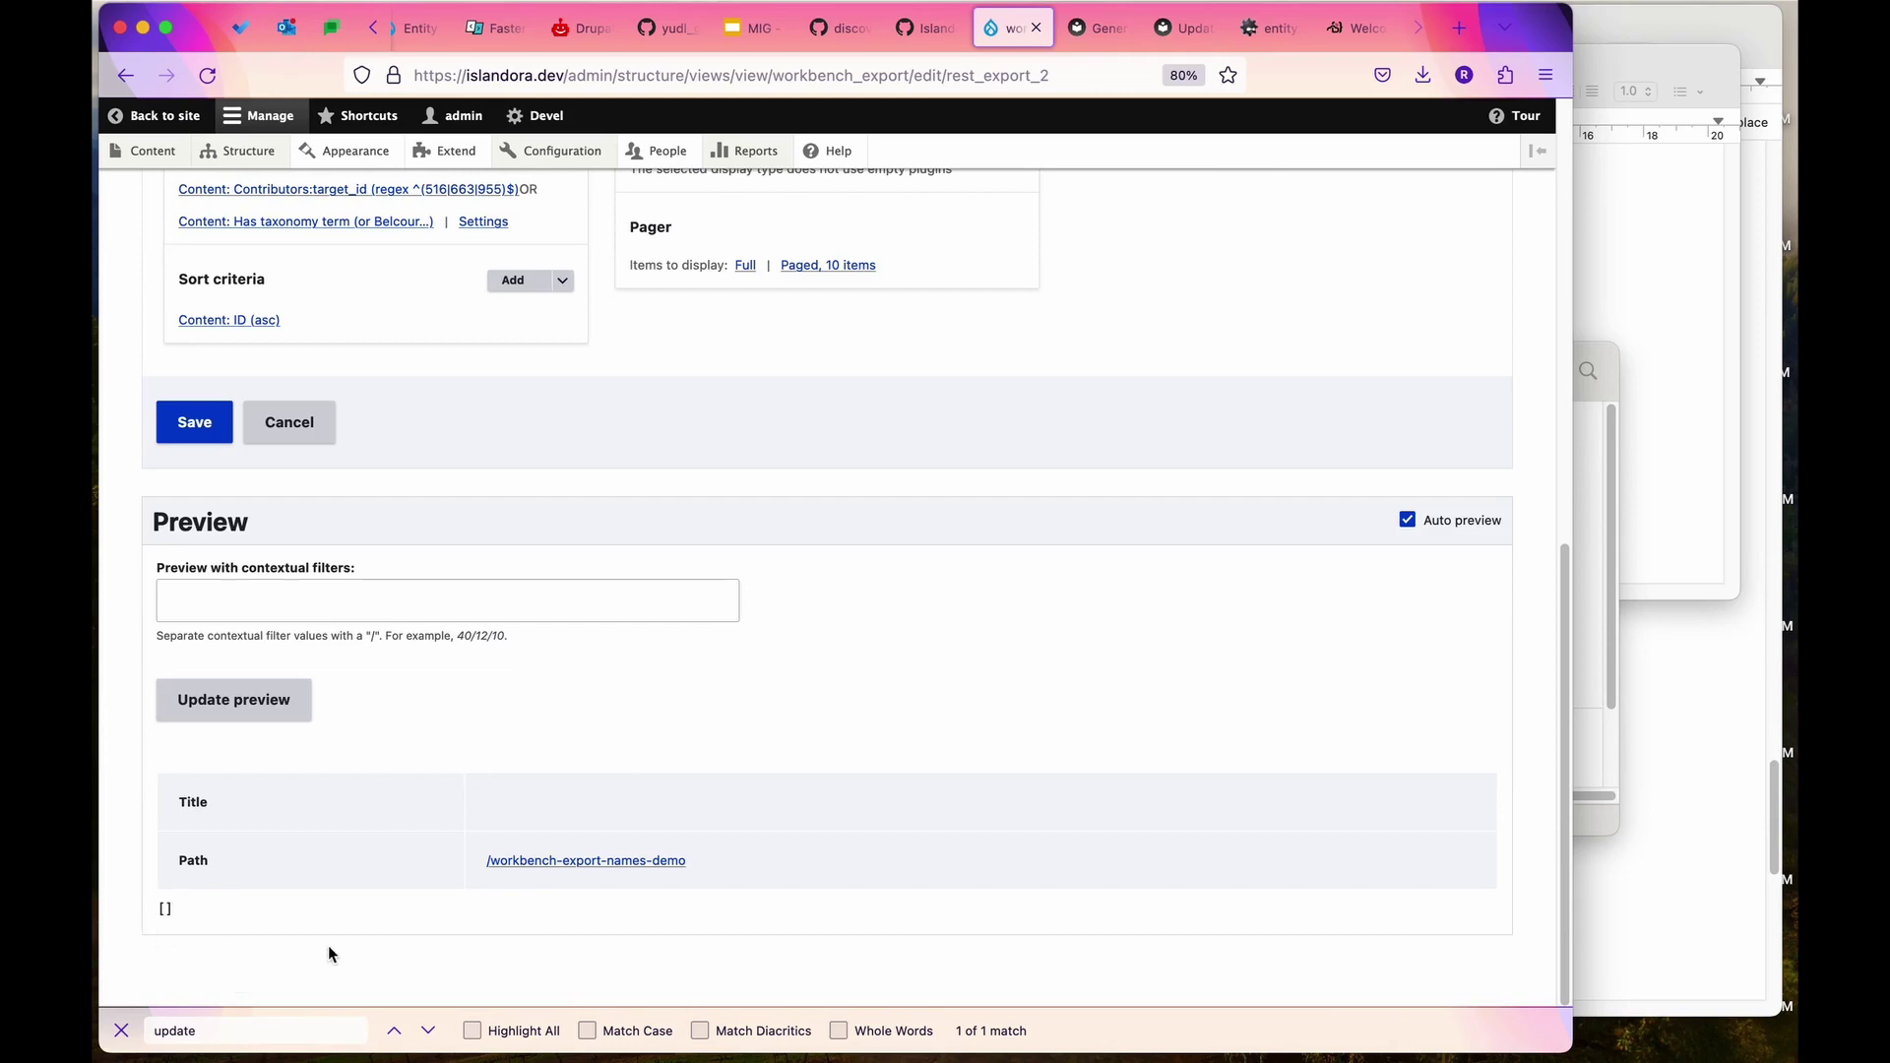
{"action": "scroll", "coordinate": [393, 620], "scroll_direction": "up", "scroll_amount": 3}
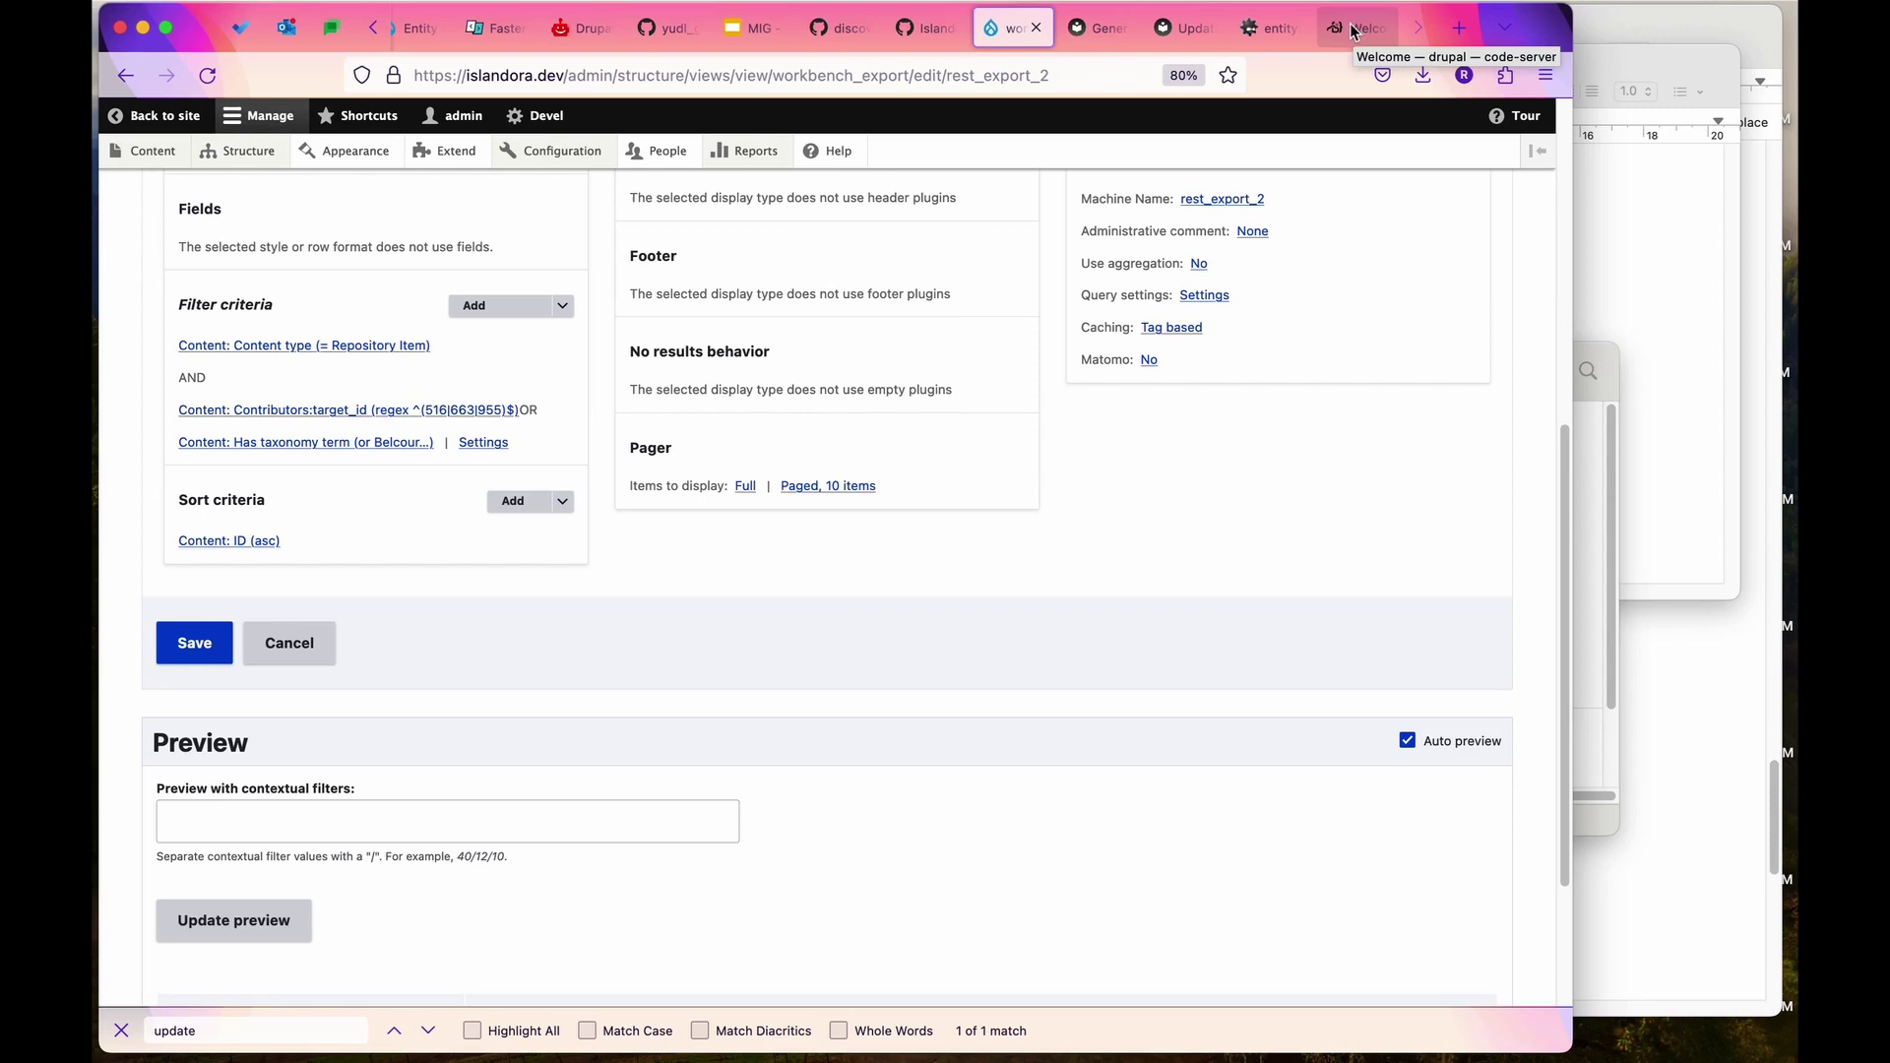
Arrange the folder, term-id list and browser windows beside the code-server terminal.
{"action": "left_click", "coordinate": [1587, 455]}
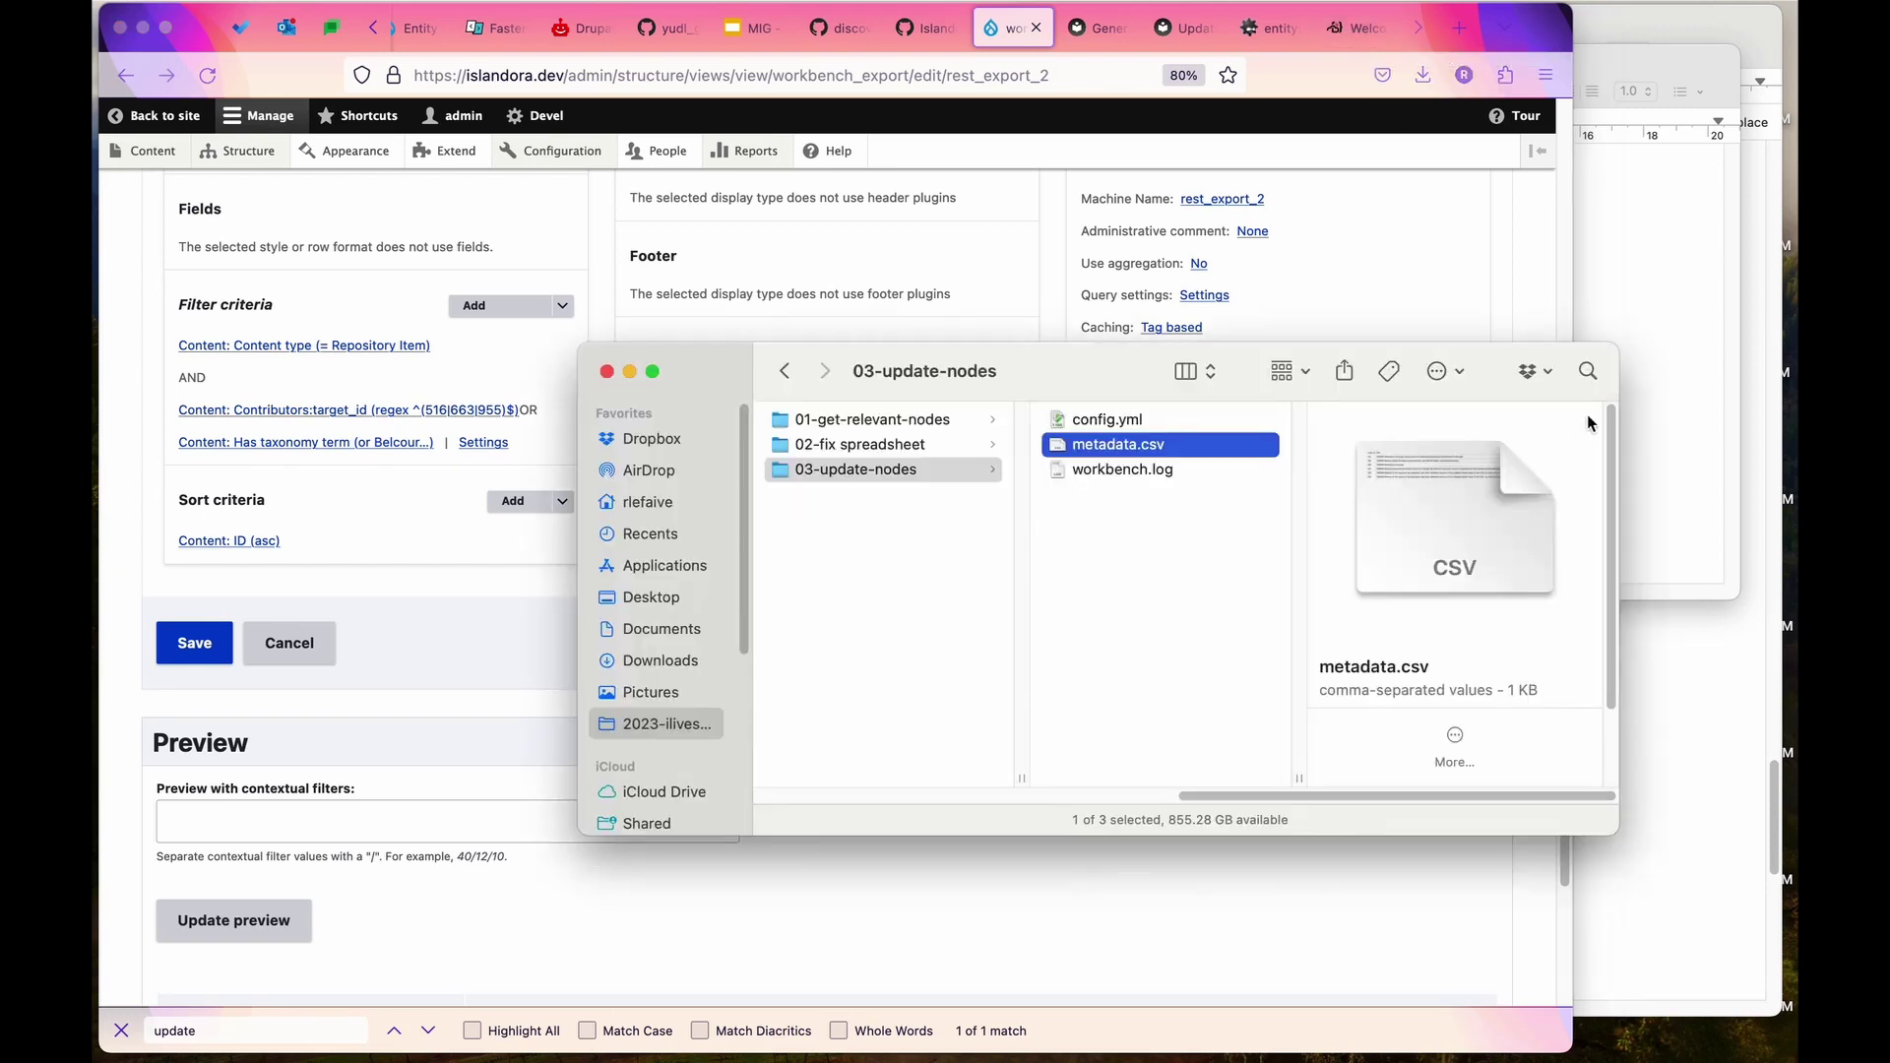
{"action": "left_click_drag", "start_coordinate": [1089, 371], "coordinate": [1235, 504]}
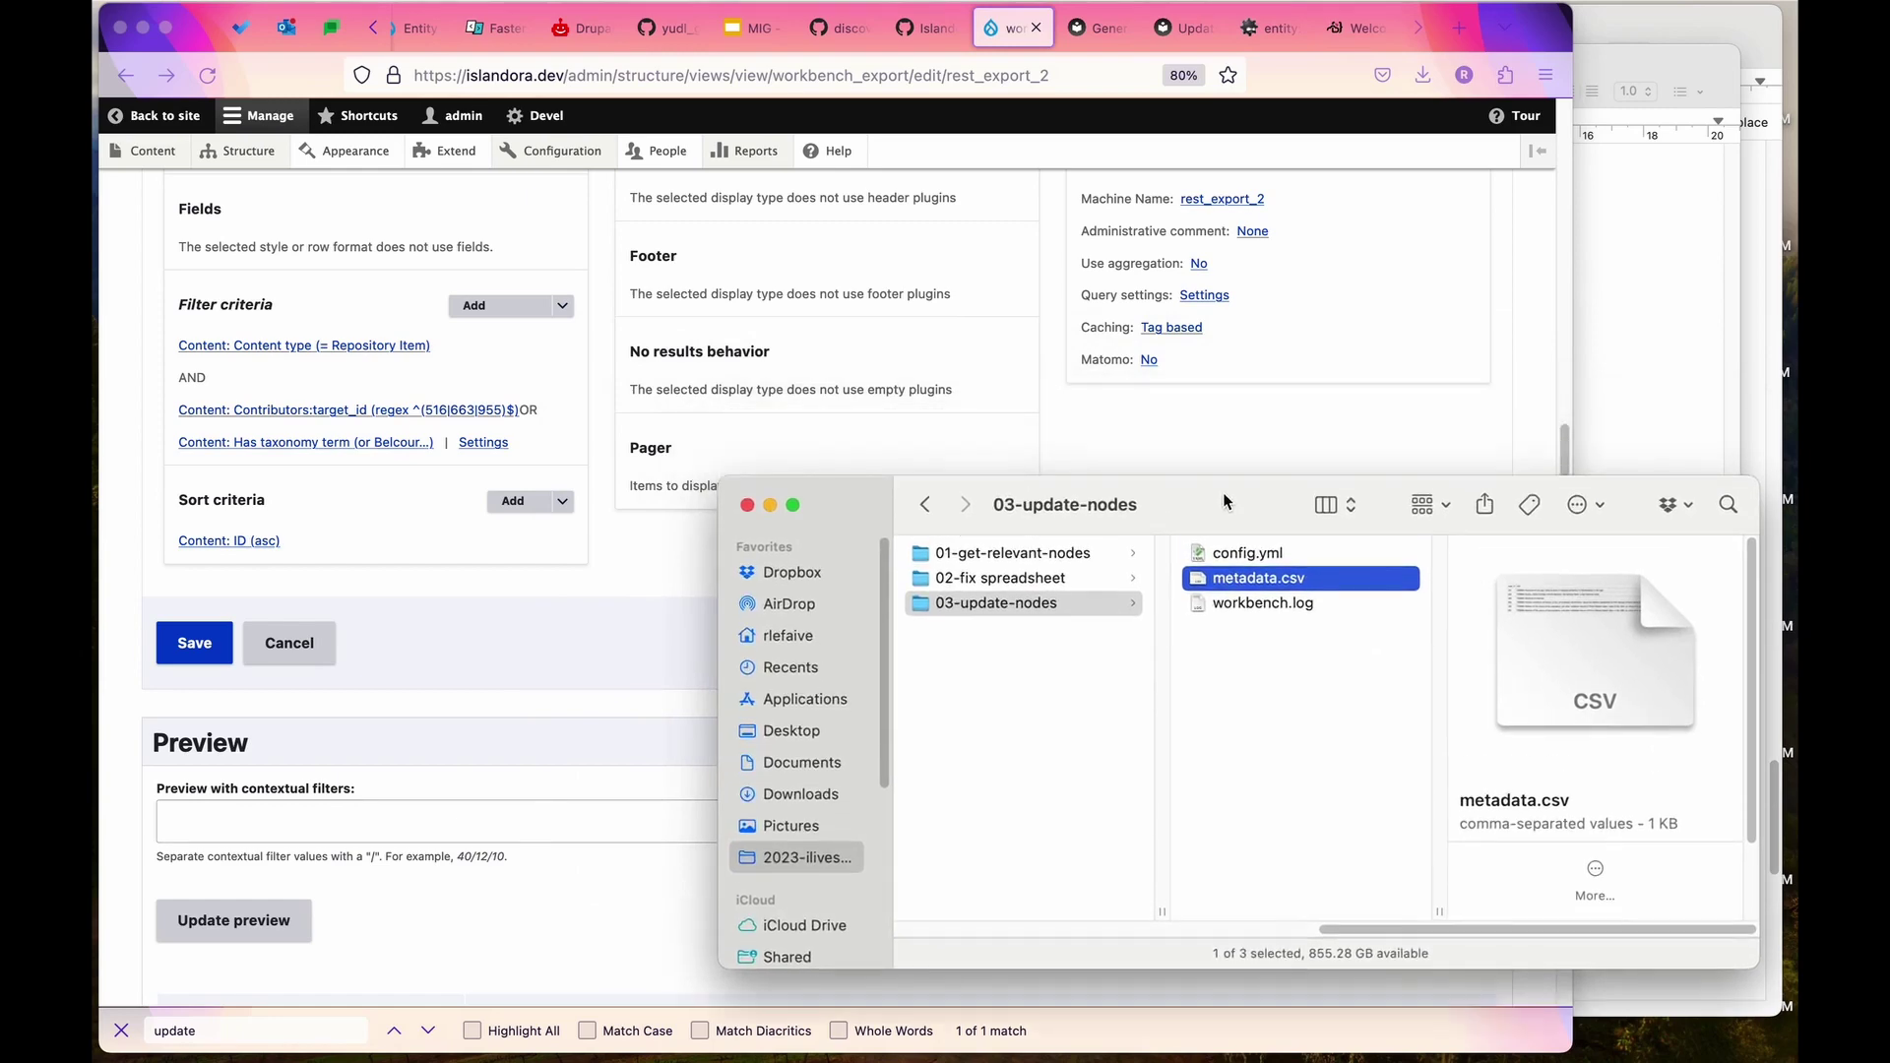
{"action": "left_click", "coordinate": [1702, 992]}
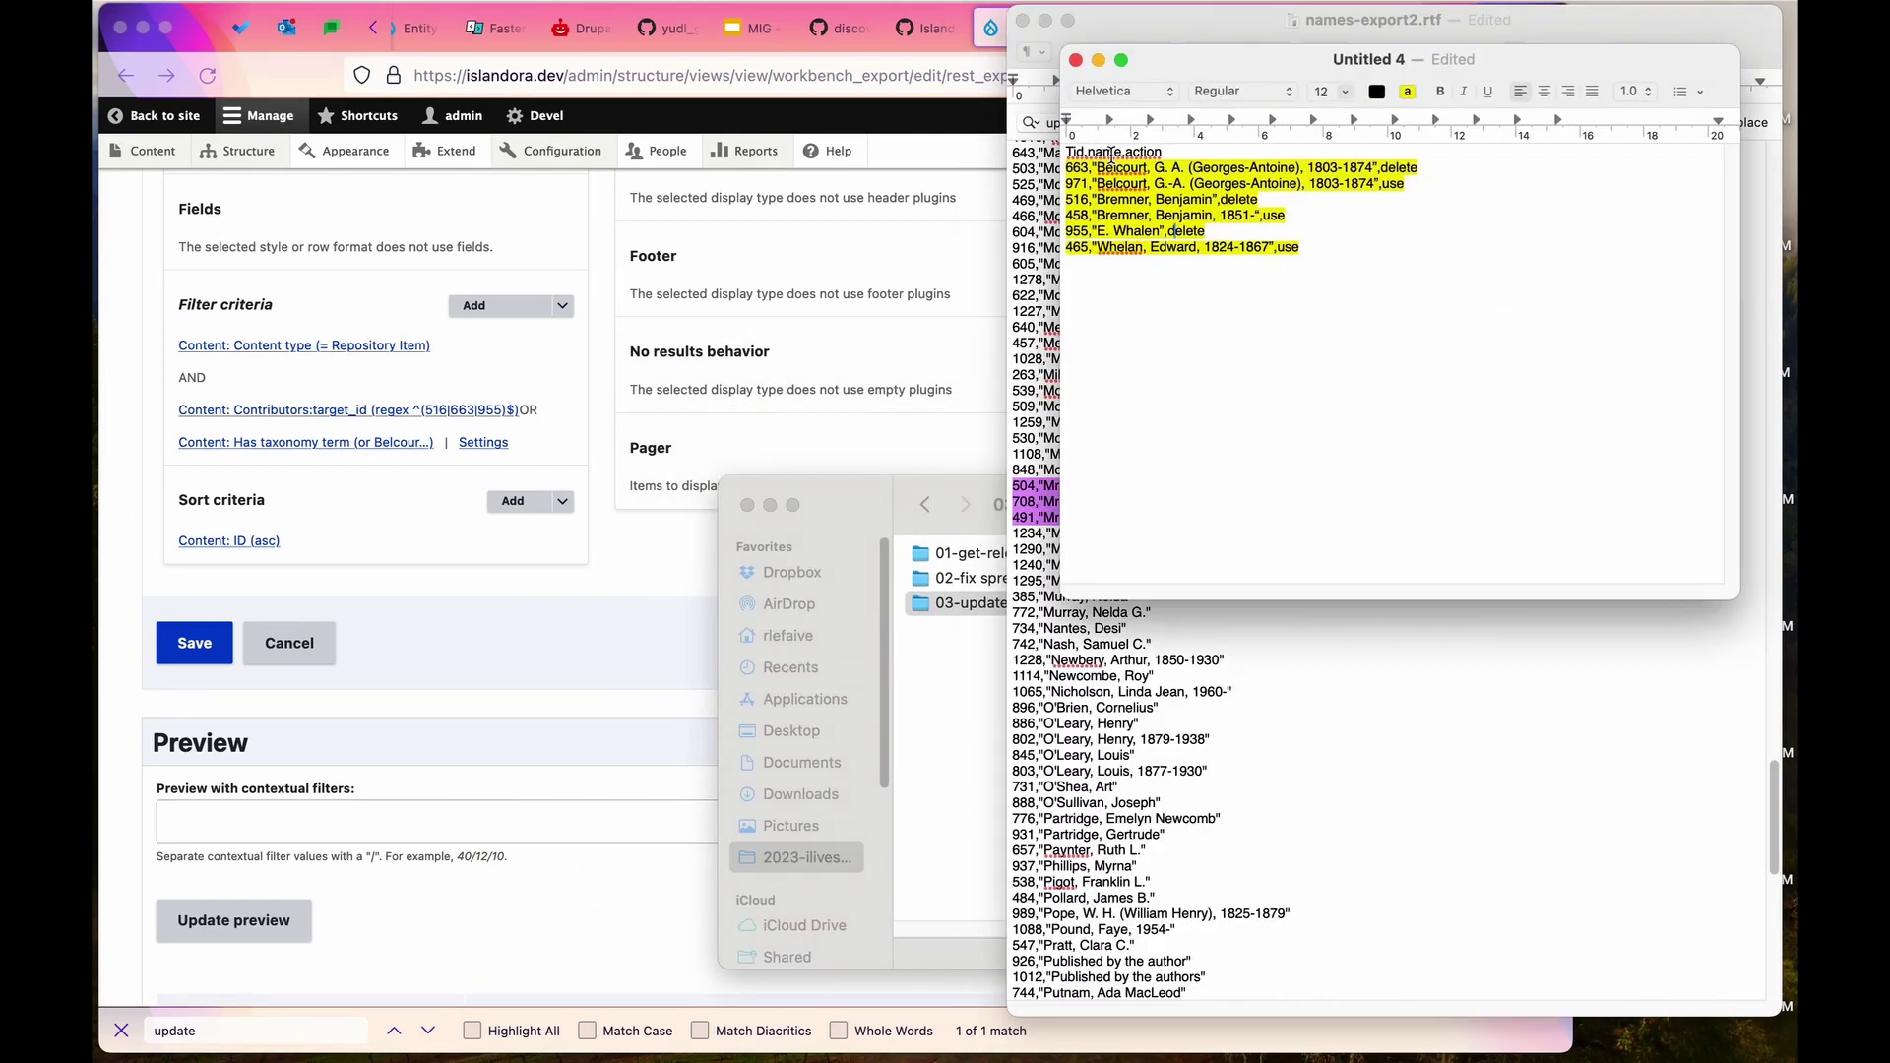
{"action": "left_click", "coordinate": [945, 259]}
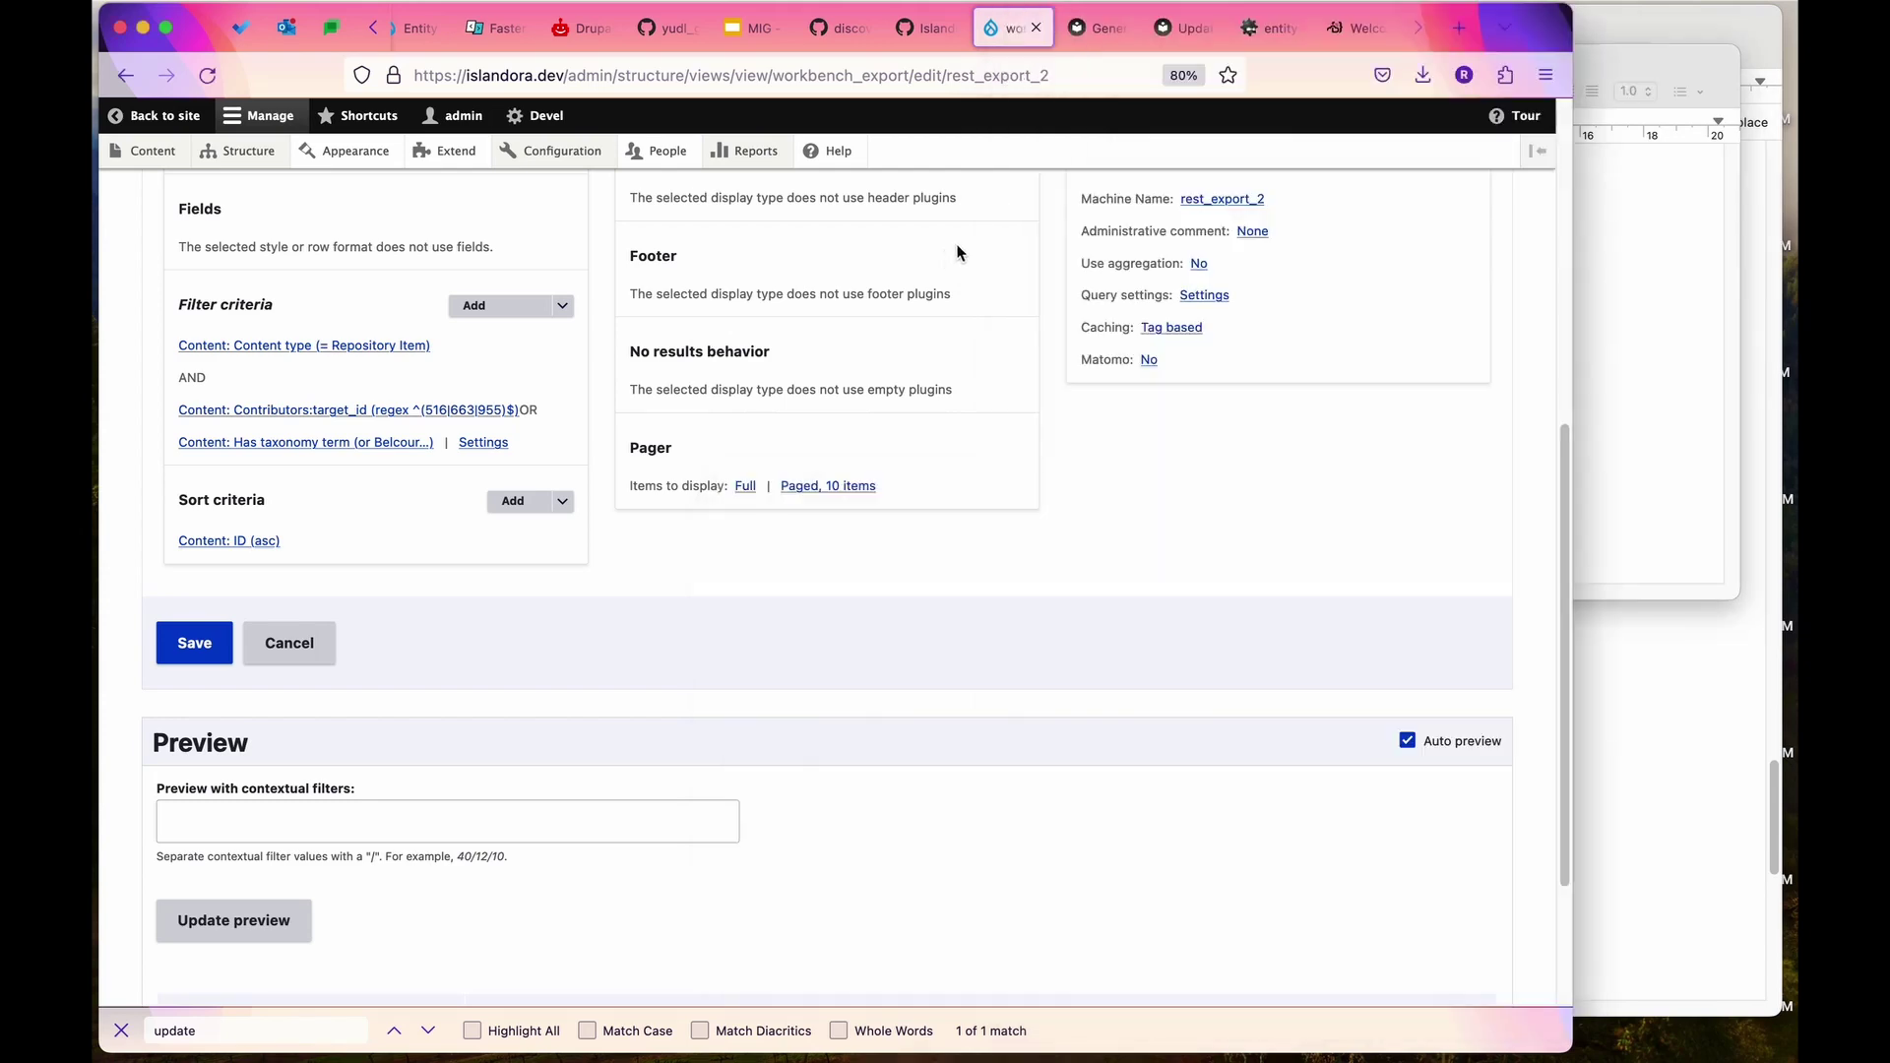
{"action": "left_click", "coordinate": [1351, 28]}
{"action": "left_click_drag", "start_coordinate": [1565, 208], "coordinate": [1232, 207]}
{"action": "left_click_drag", "start_coordinate": [1362, 65], "coordinate": [1425, 62]}
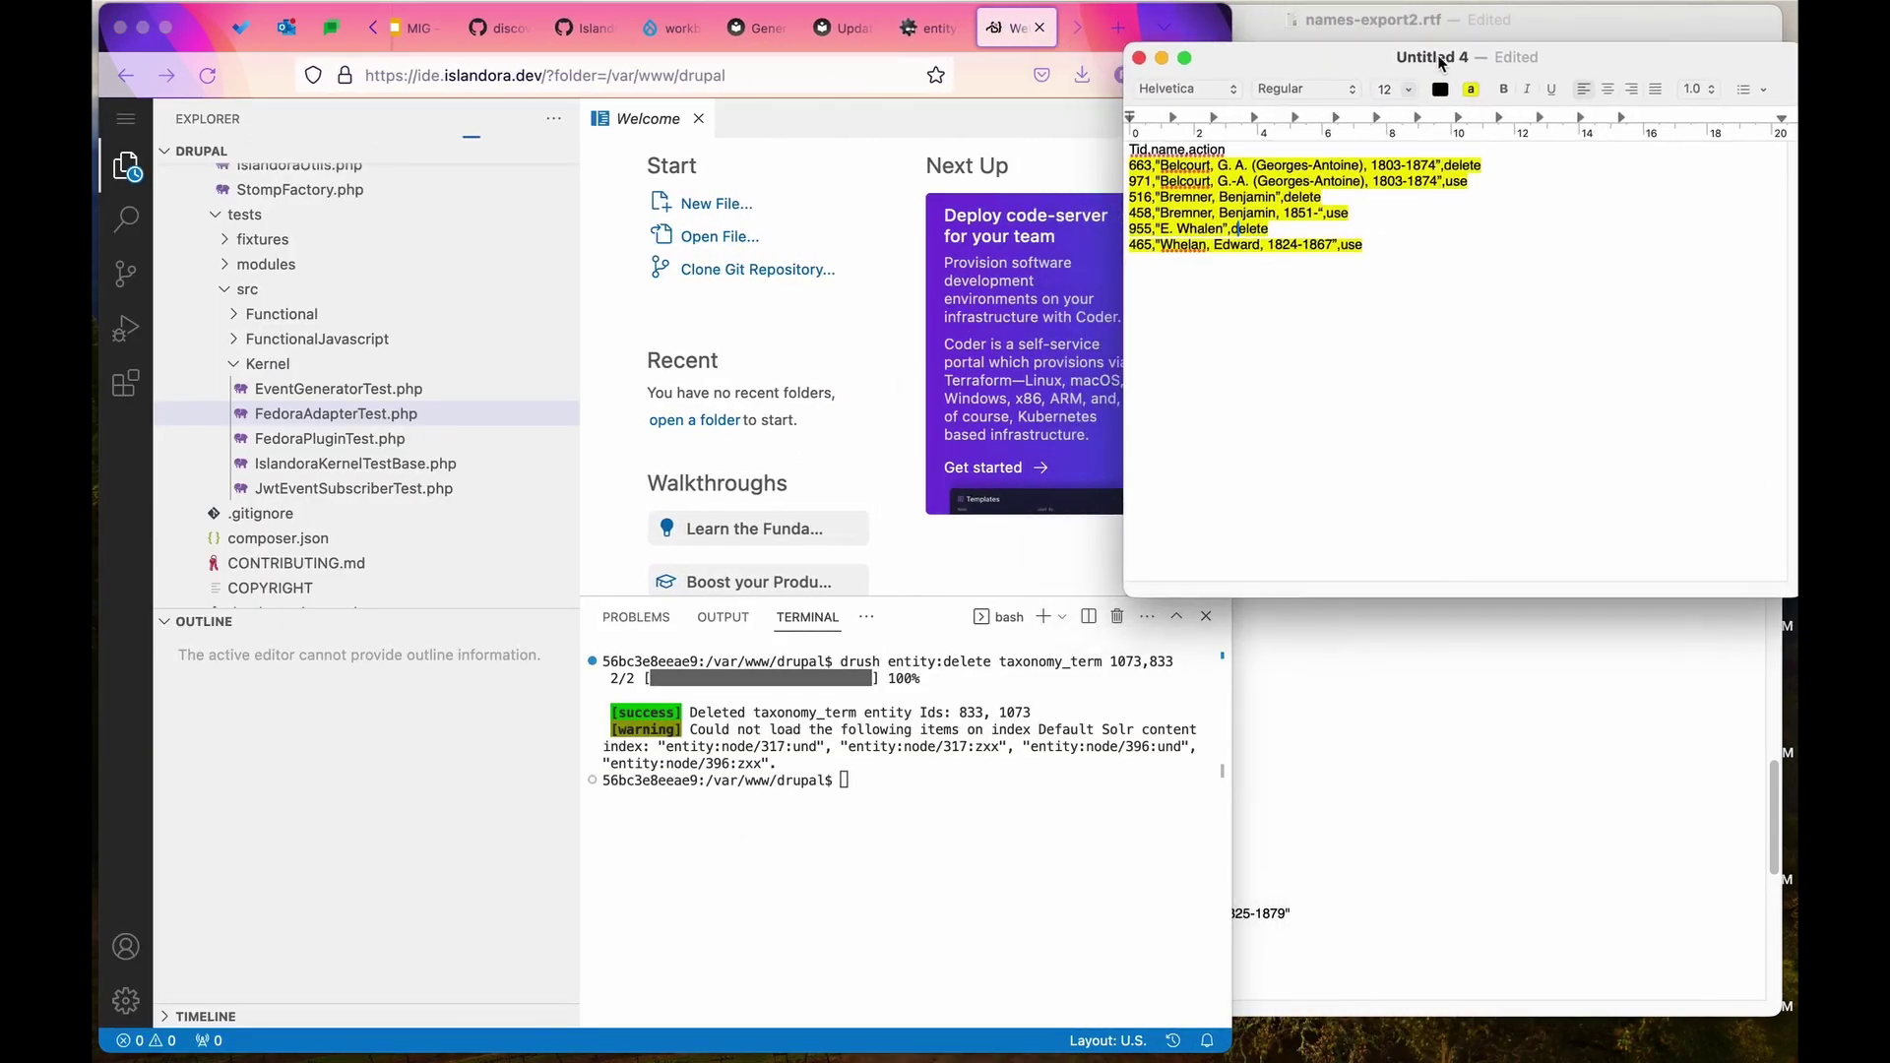
{"action": "left_click_drag", "start_coordinate": [1298, 67], "coordinate": [1410, 65]}
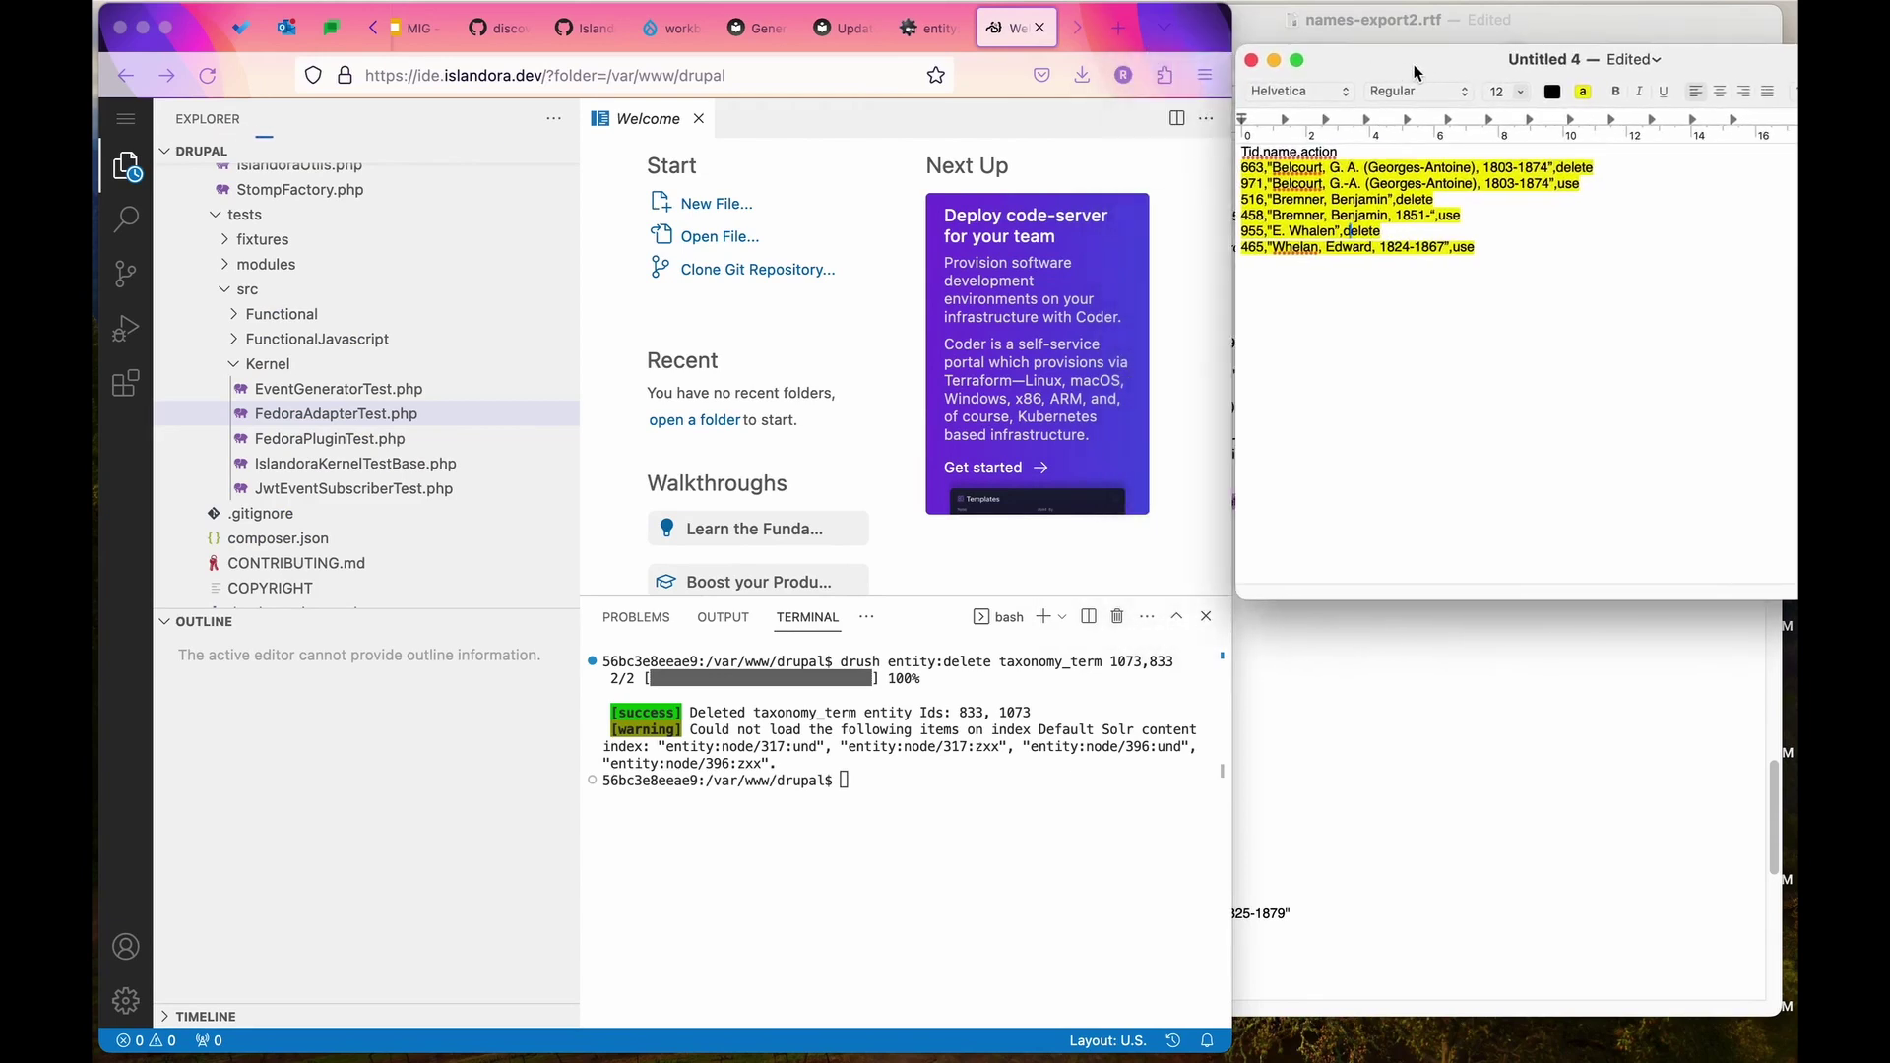
{"action": "left_click", "coordinate": [959, 838]}
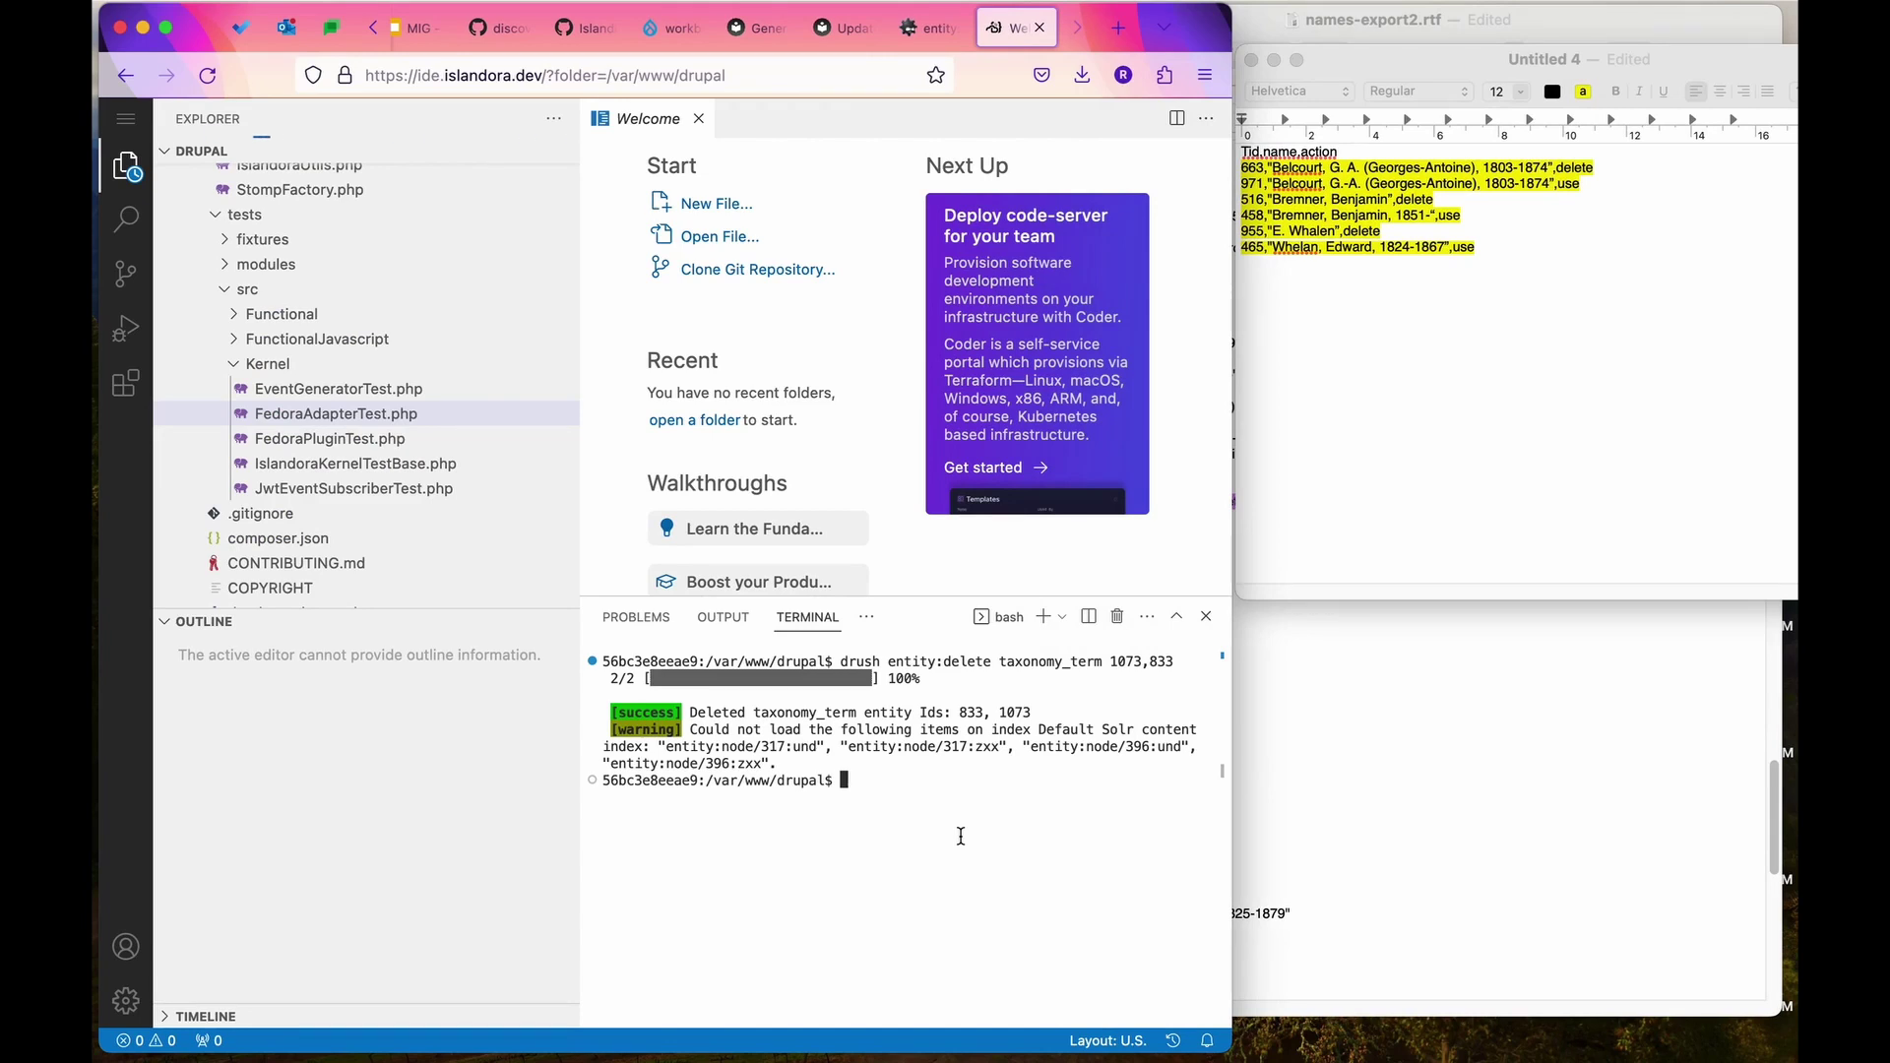
Run drush entity:delete taxonomy_term 663,516,955, copying ids from the term list.
{"action": "left_click_drag", "start_coordinate": [931, 901], "coordinate": [928, 889]}
{"action": "type", "text": "drush "}
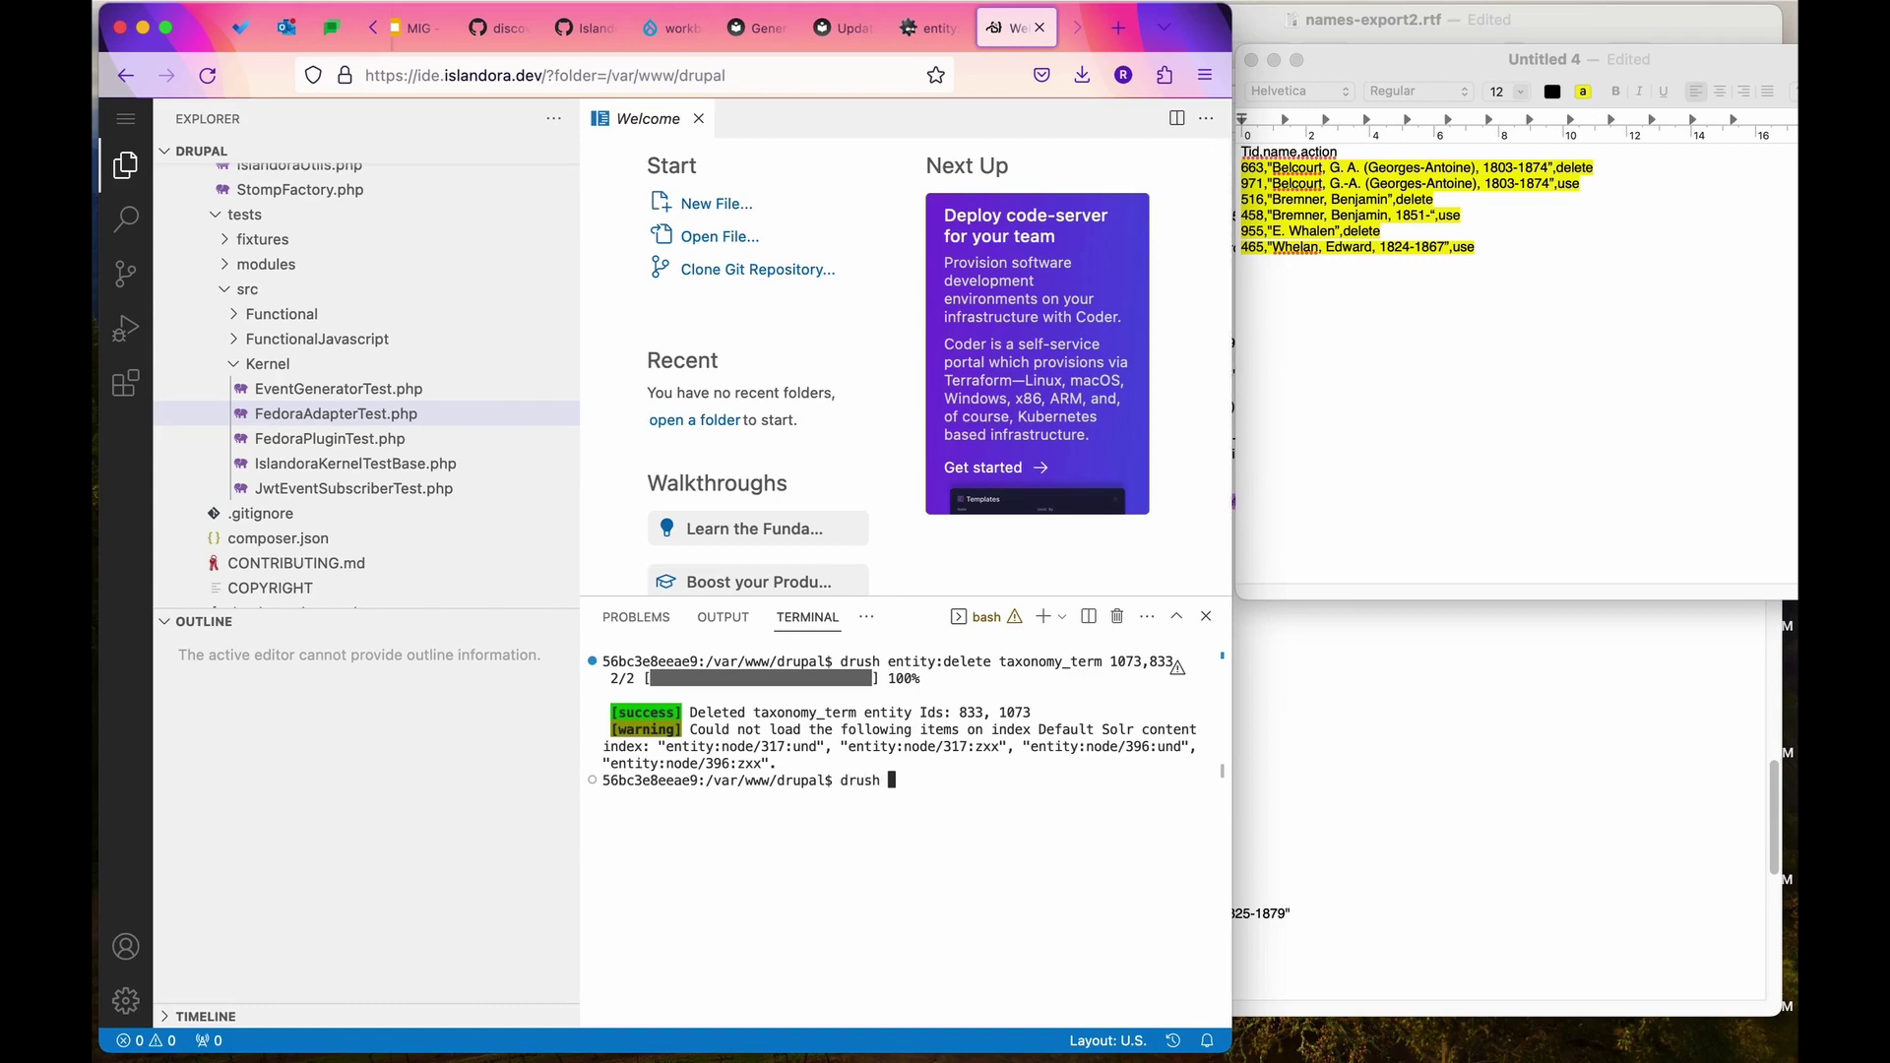
{"action": "type", "text": "entity:delete taxonomy_term"}
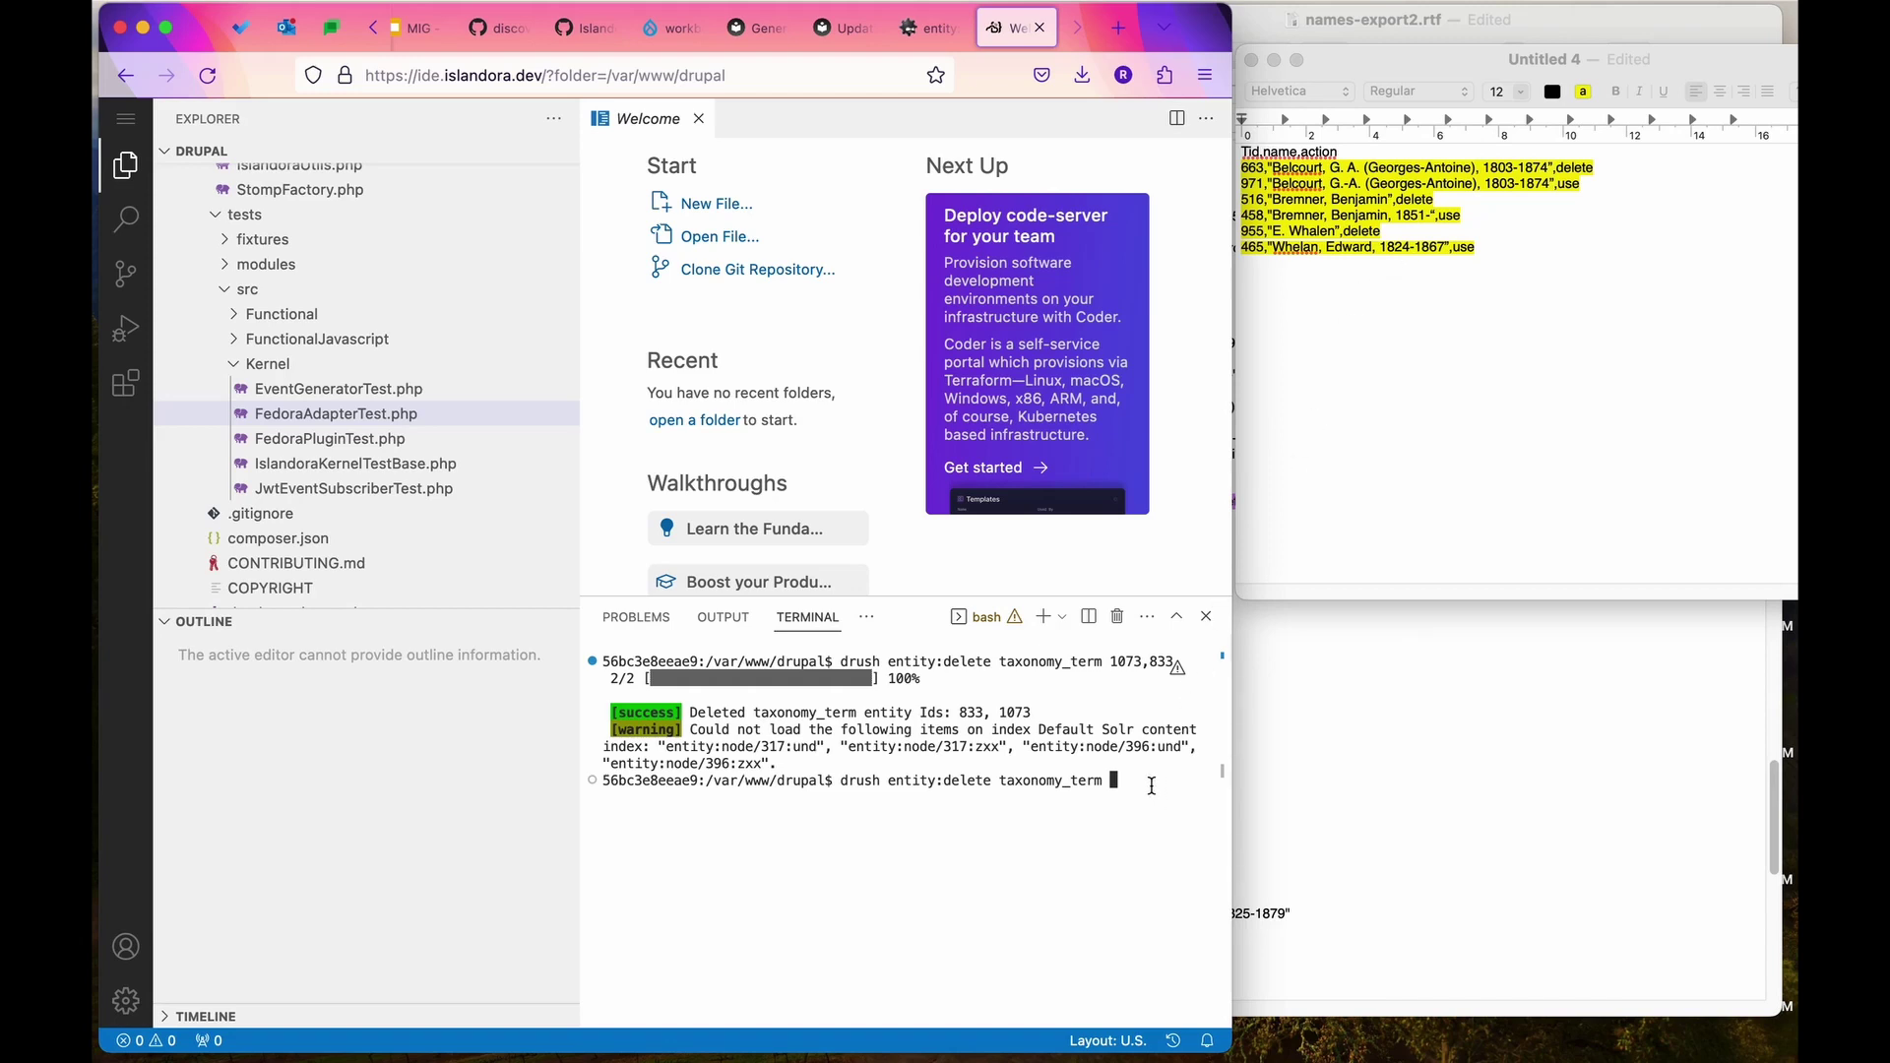
{"action": "type", "text": "663,"}
{"action": "key", "text": "BackSpace"}
{"action": "left_click", "coordinate": [1248, 203]}
{"action": "double_click", "coordinate": [1250, 199]}
{"action": "key", "text": "super+c"}
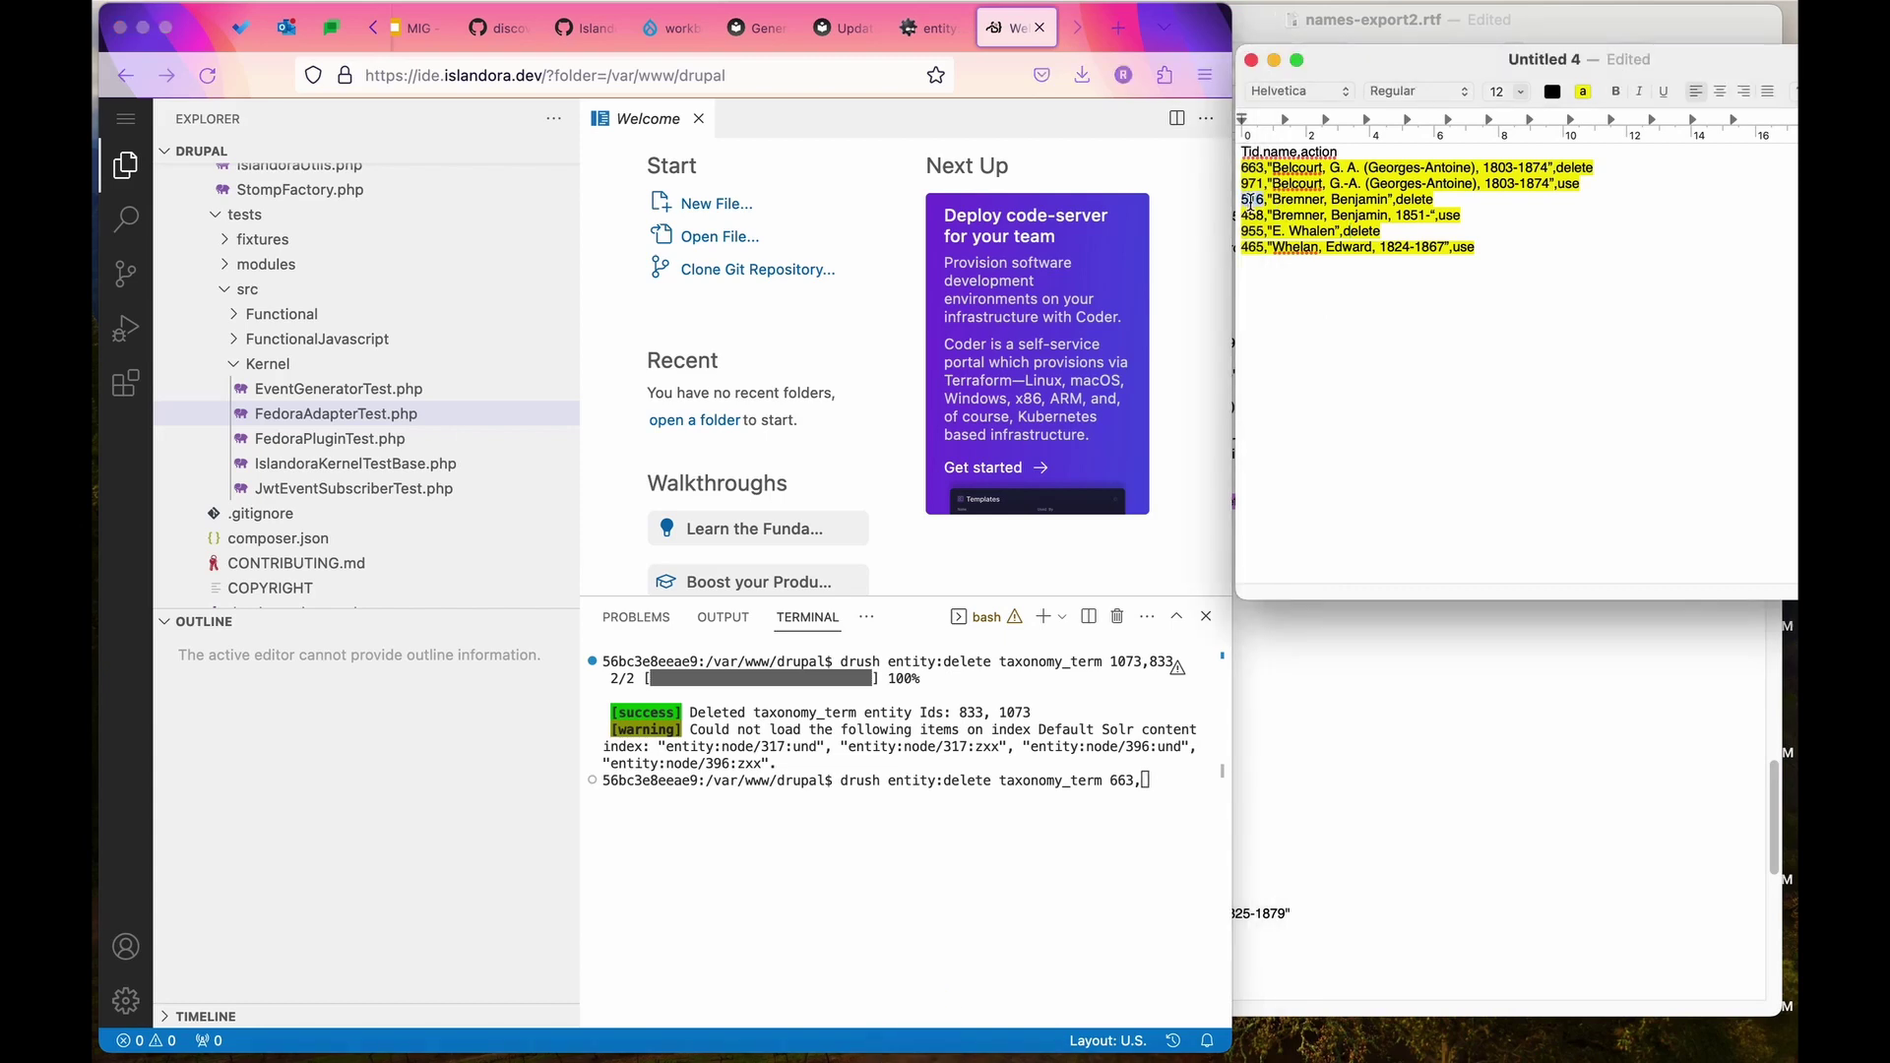
{"action": "left_click", "coordinate": [916, 1043]}
{"action": "key", "text": "super+v"}
{"action": "left_click", "coordinate": [1338, 520]}
{"action": "left_click", "coordinate": [1190, 783]}
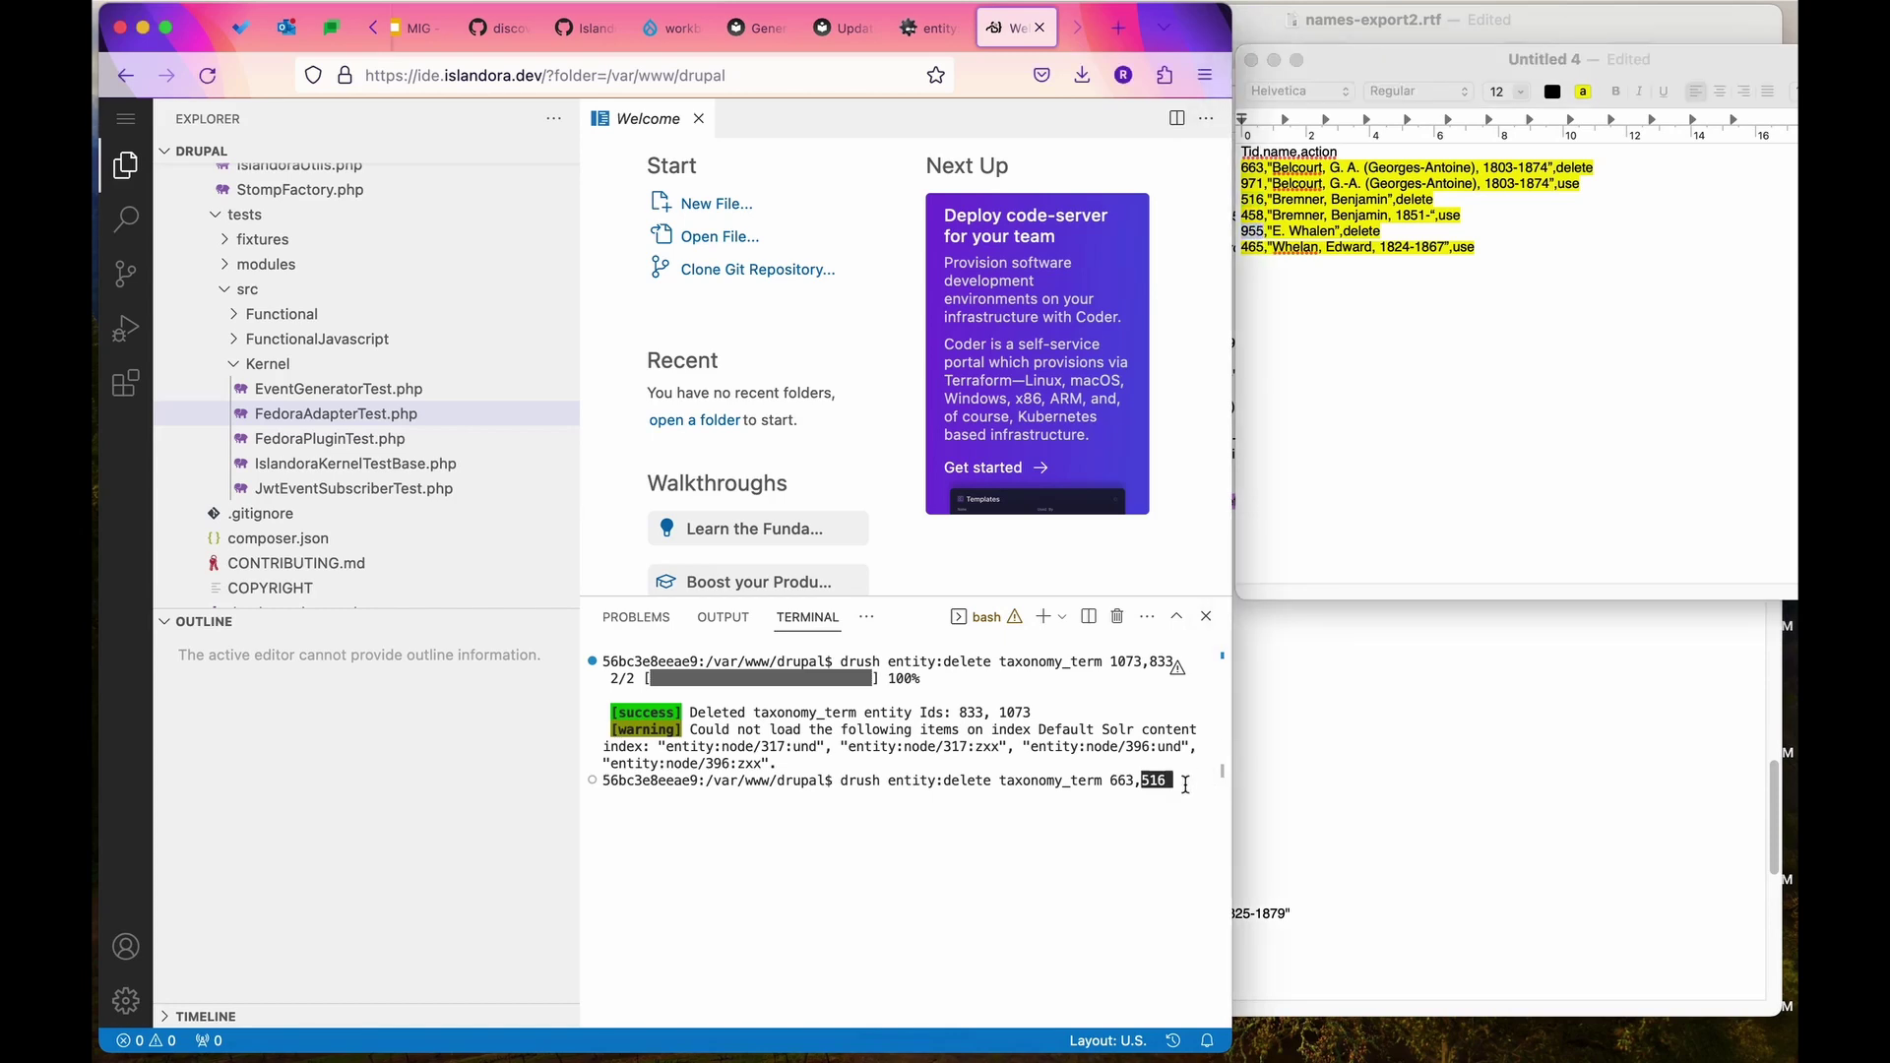
{"action": "type", "text": ","}
{"action": "key", "text": "super+v"}
{"action": "key", "text": "Return"}
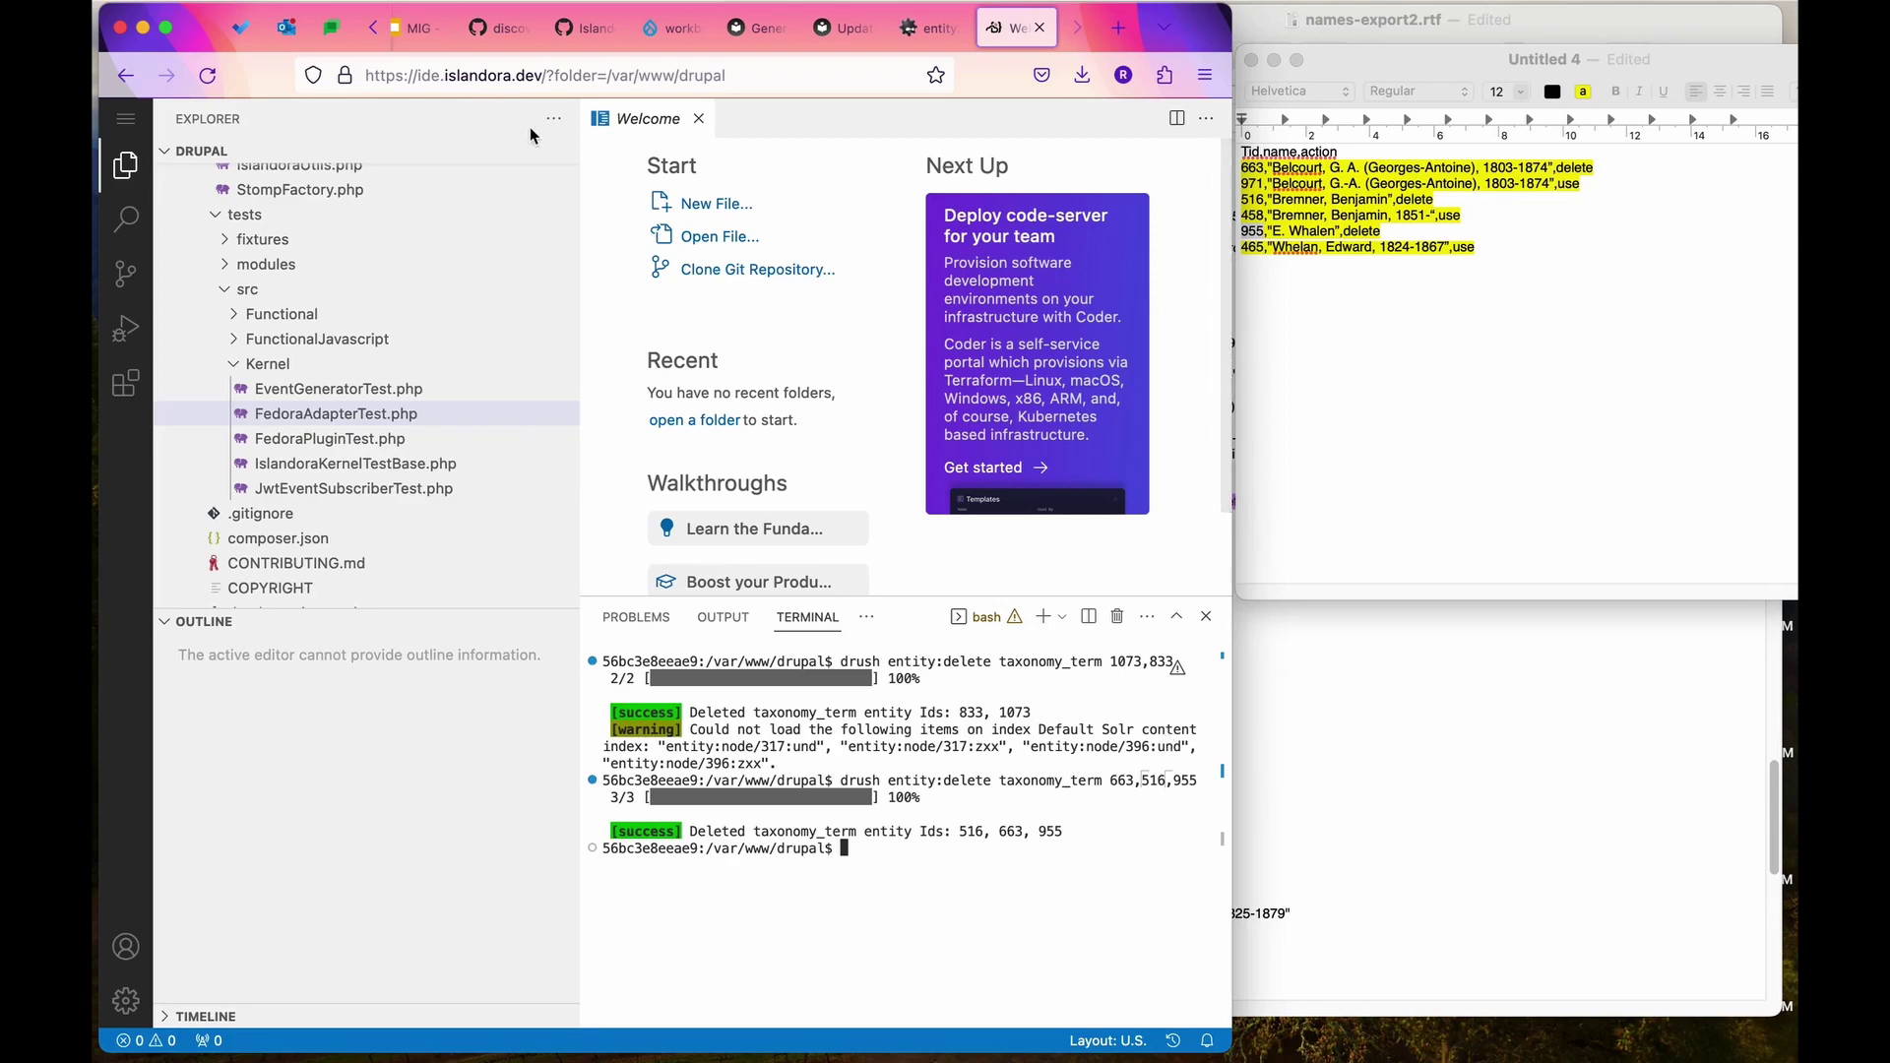
List the Person vocabulary's terms via Structure > Taxonomy, confirming a single preferred Belcourt entry remains.
{"action": "left_click", "coordinate": [674, 39]}
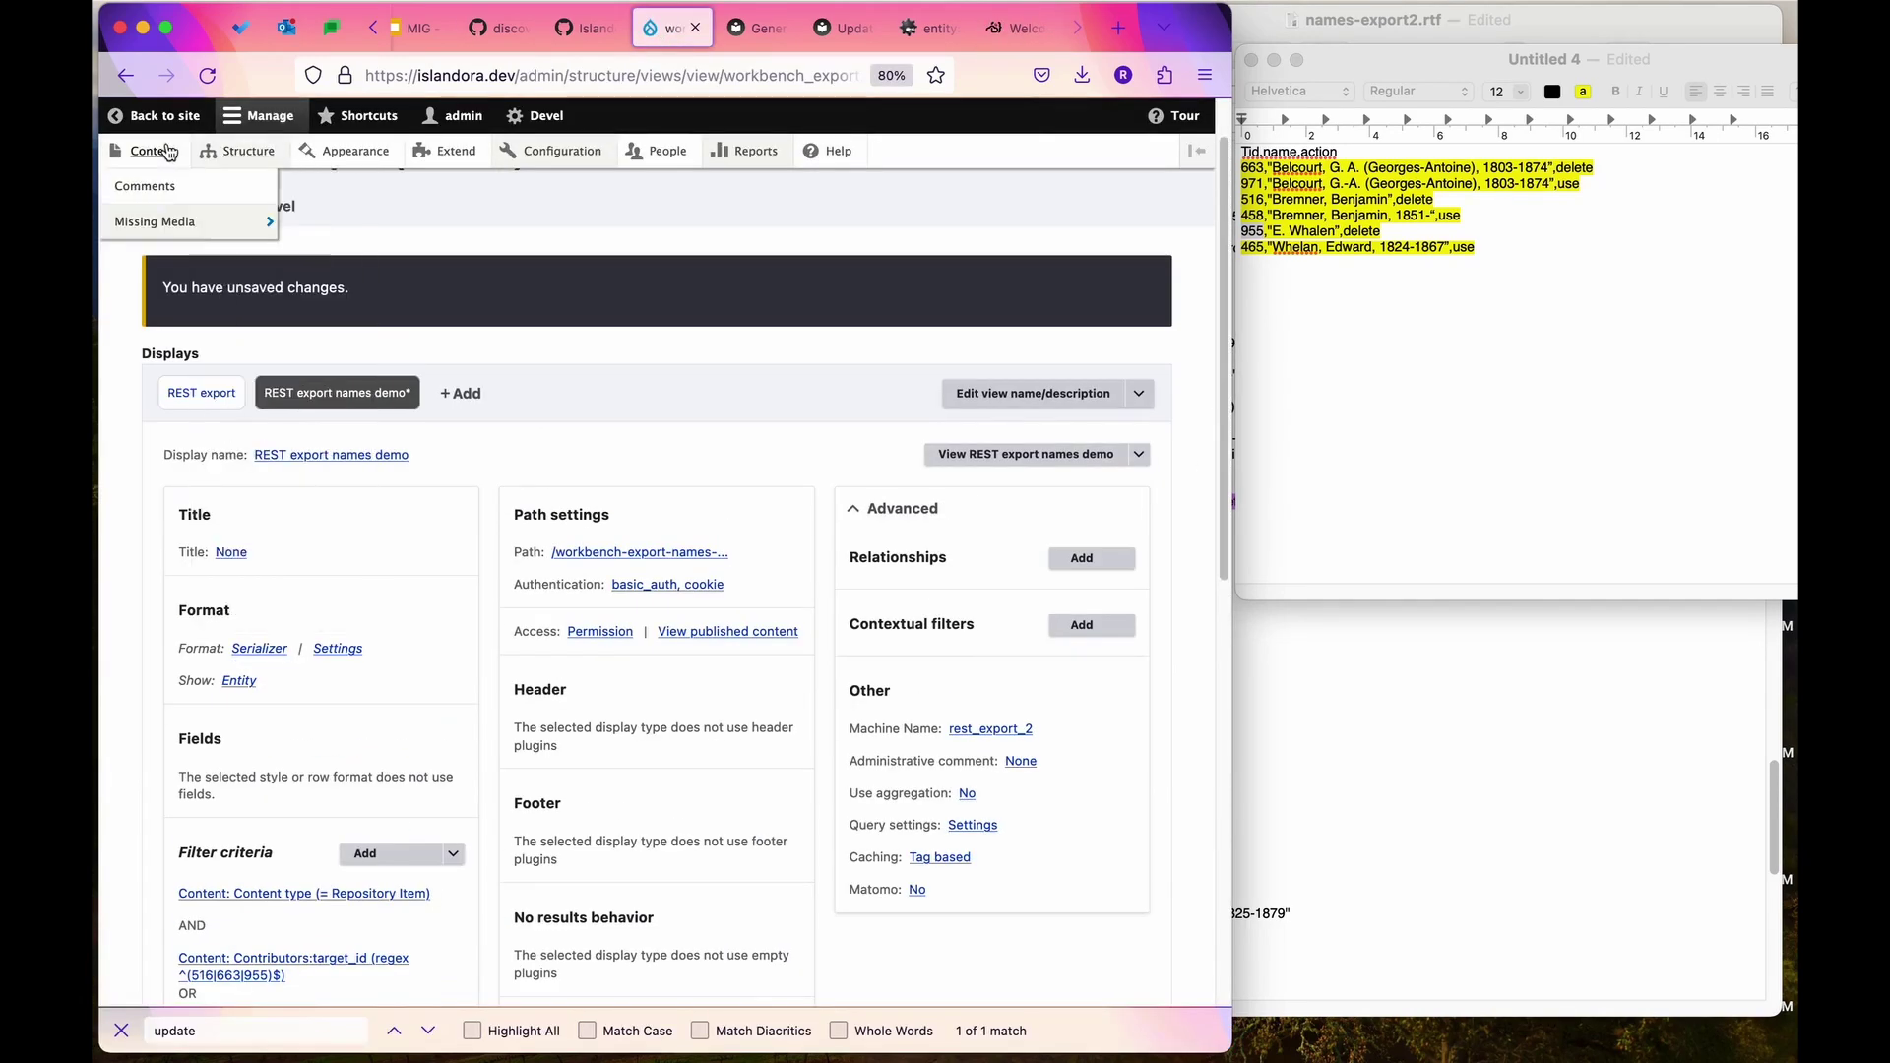
{"action": "mouse_move", "coordinate": [232, 155]}
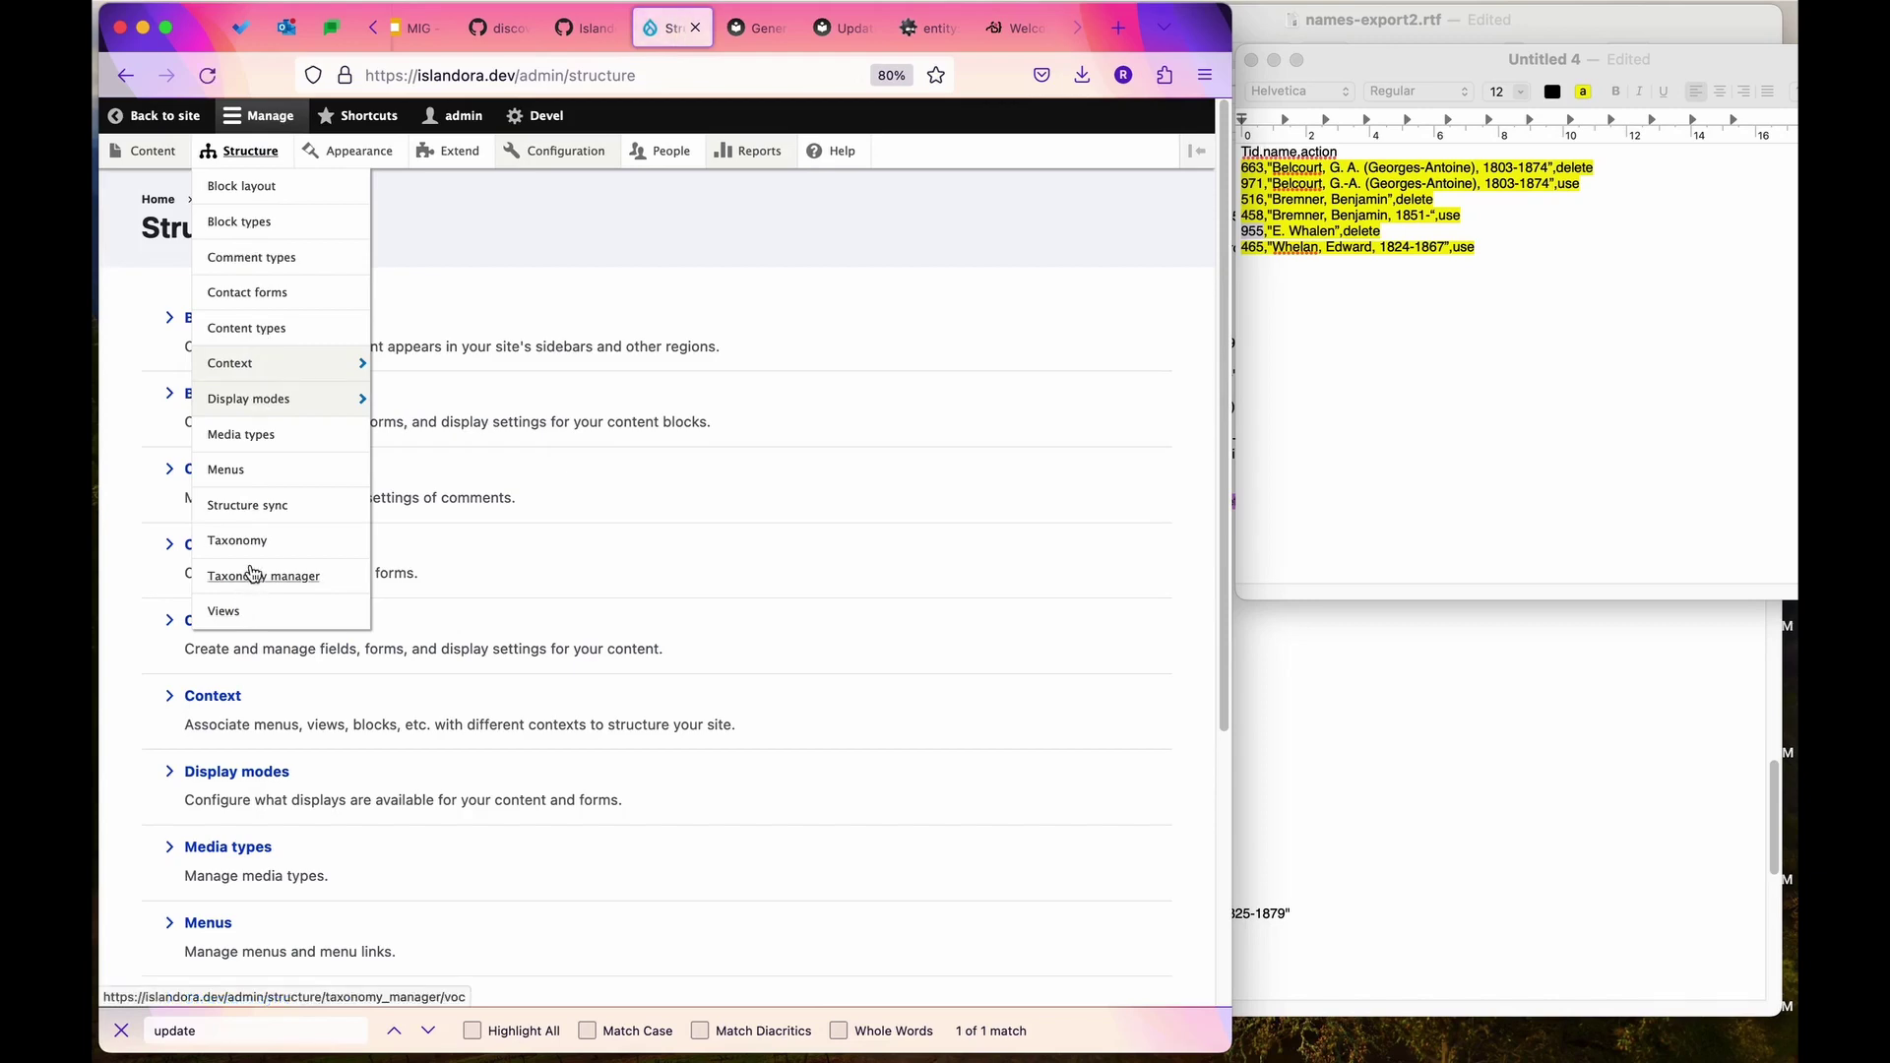
{"action": "left_click", "coordinate": [251, 547]}
{"action": "scroll", "coordinate": [664, 699], "scroll_direction": "down", "scroll_amount": 10}
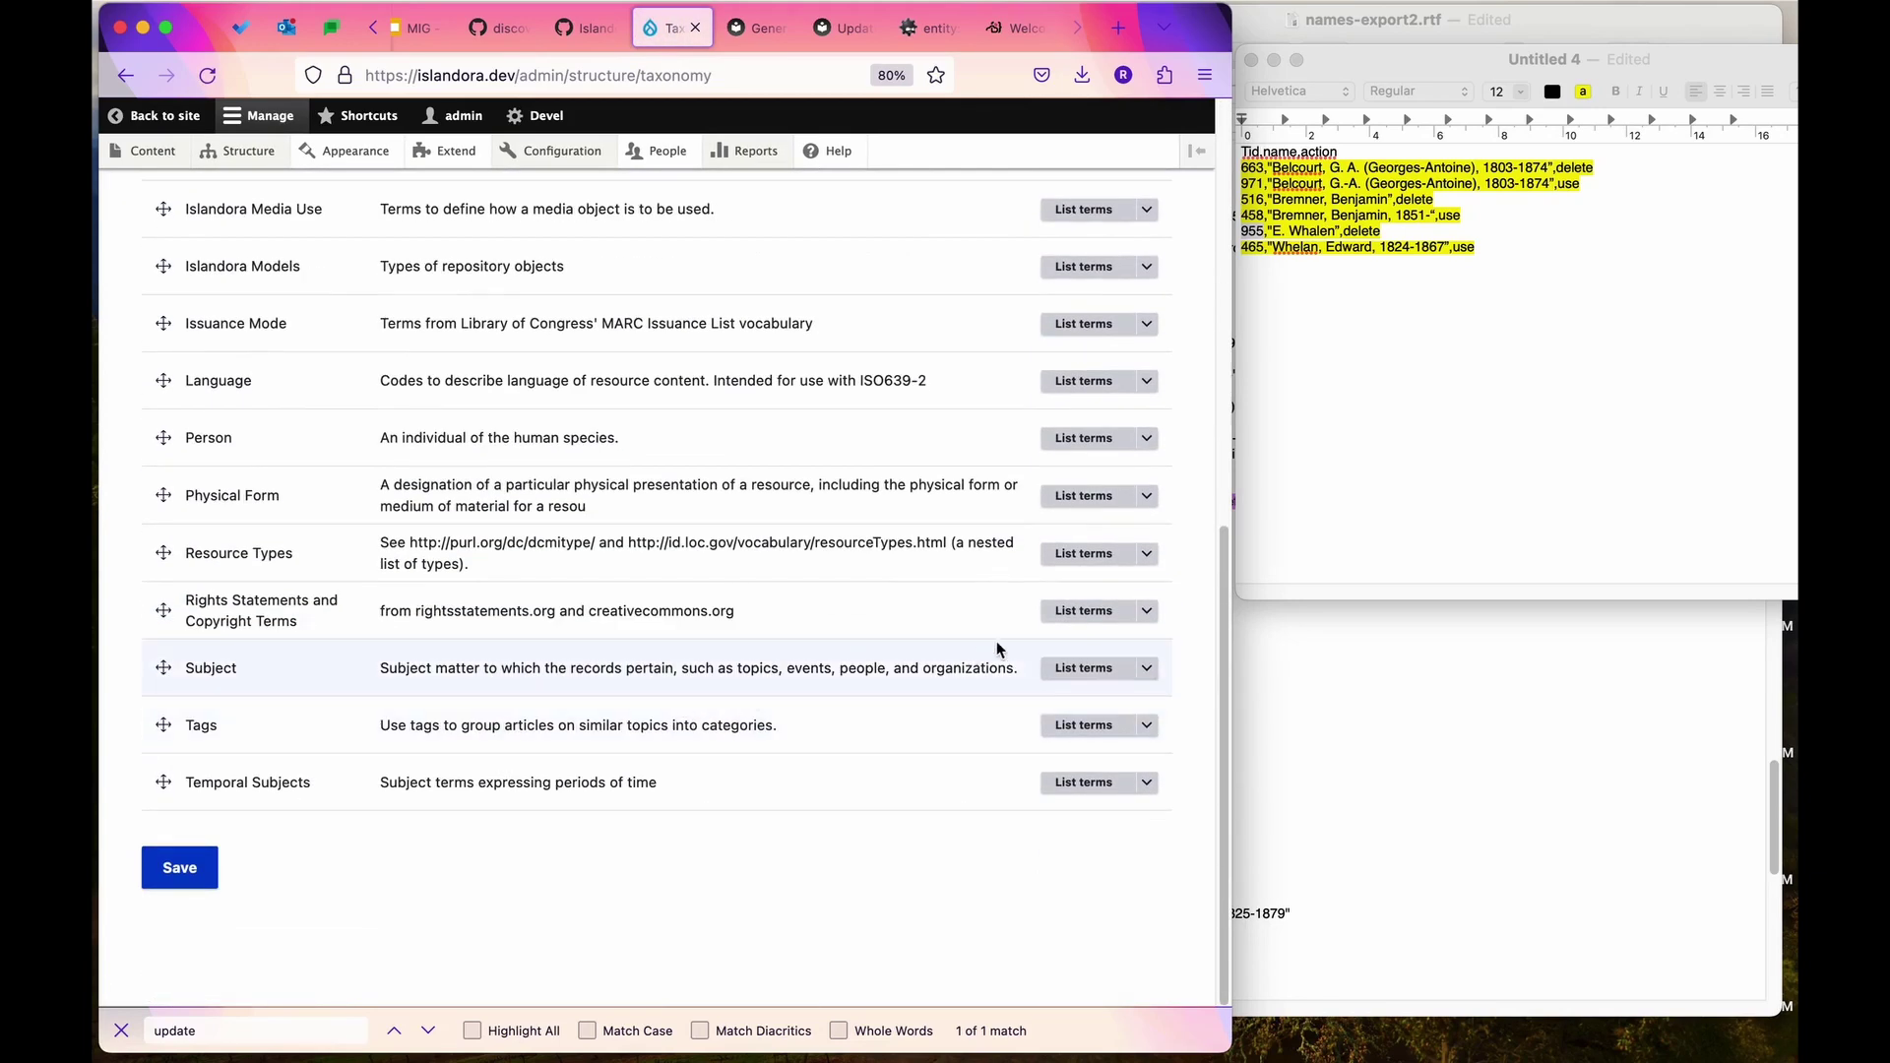
{"action": "scroll", "coordinate": [1068, 423], "scroll_direction": "up", "scroll_amount": 5}
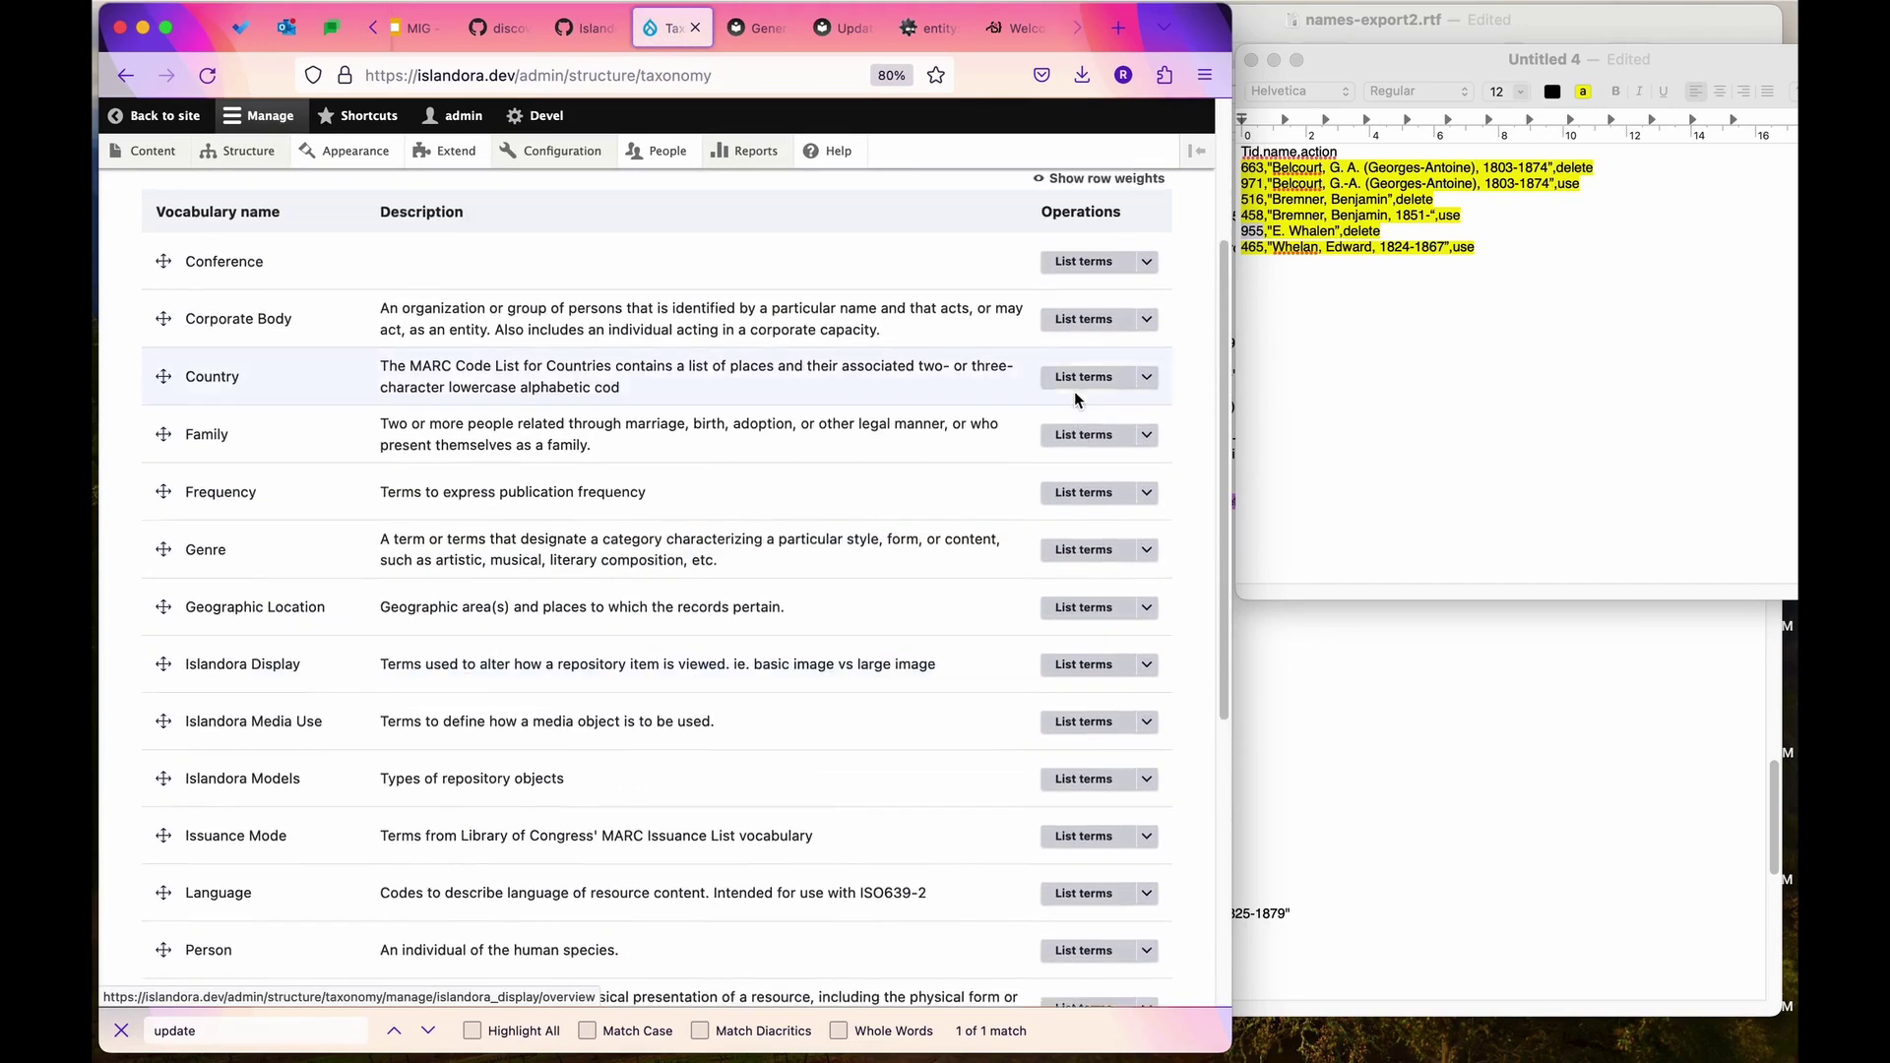
{"action": "scroll", "coordinate": [1071, 423], "scroll_direction": "down", "scroll_amount": 4}
{"action": "left_click", "coordinate": [1081, 784]}
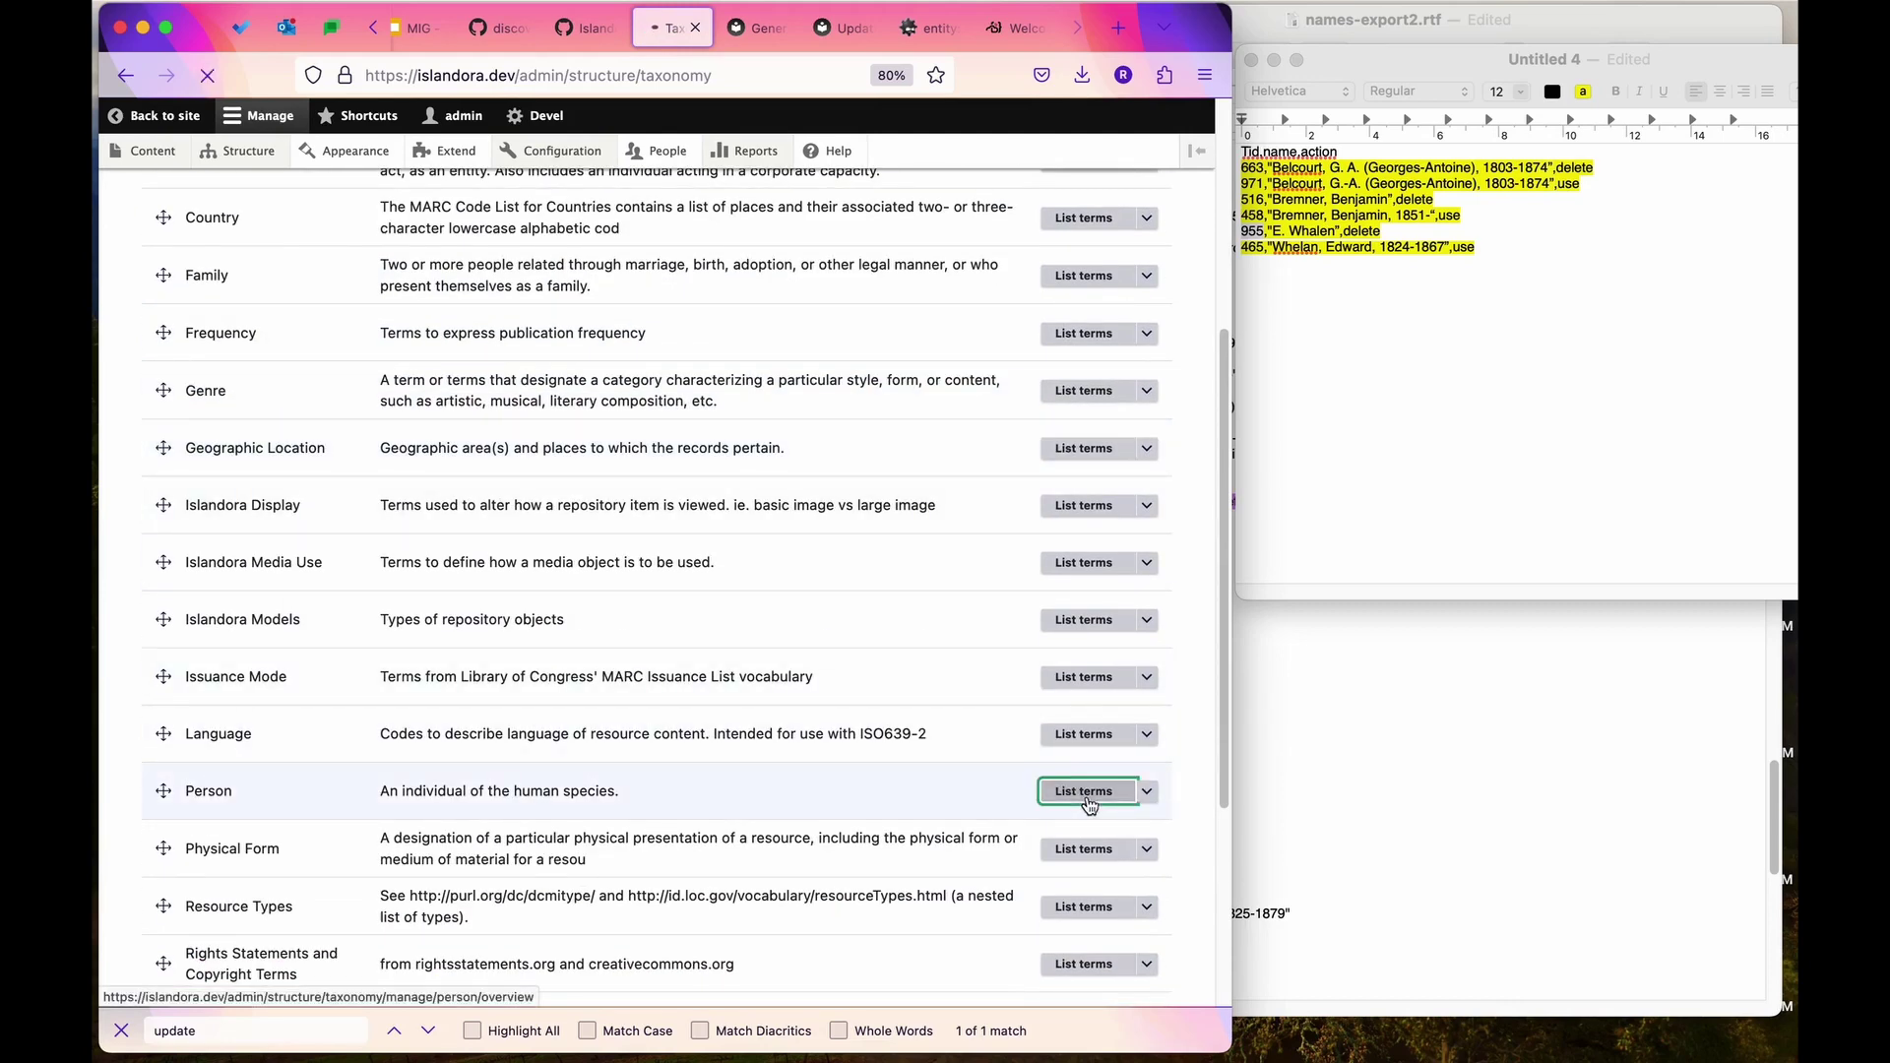
{"action": "scroll", "coordinate": [638, 730], "scroll_direction": "down", "scroll_amount": 8}
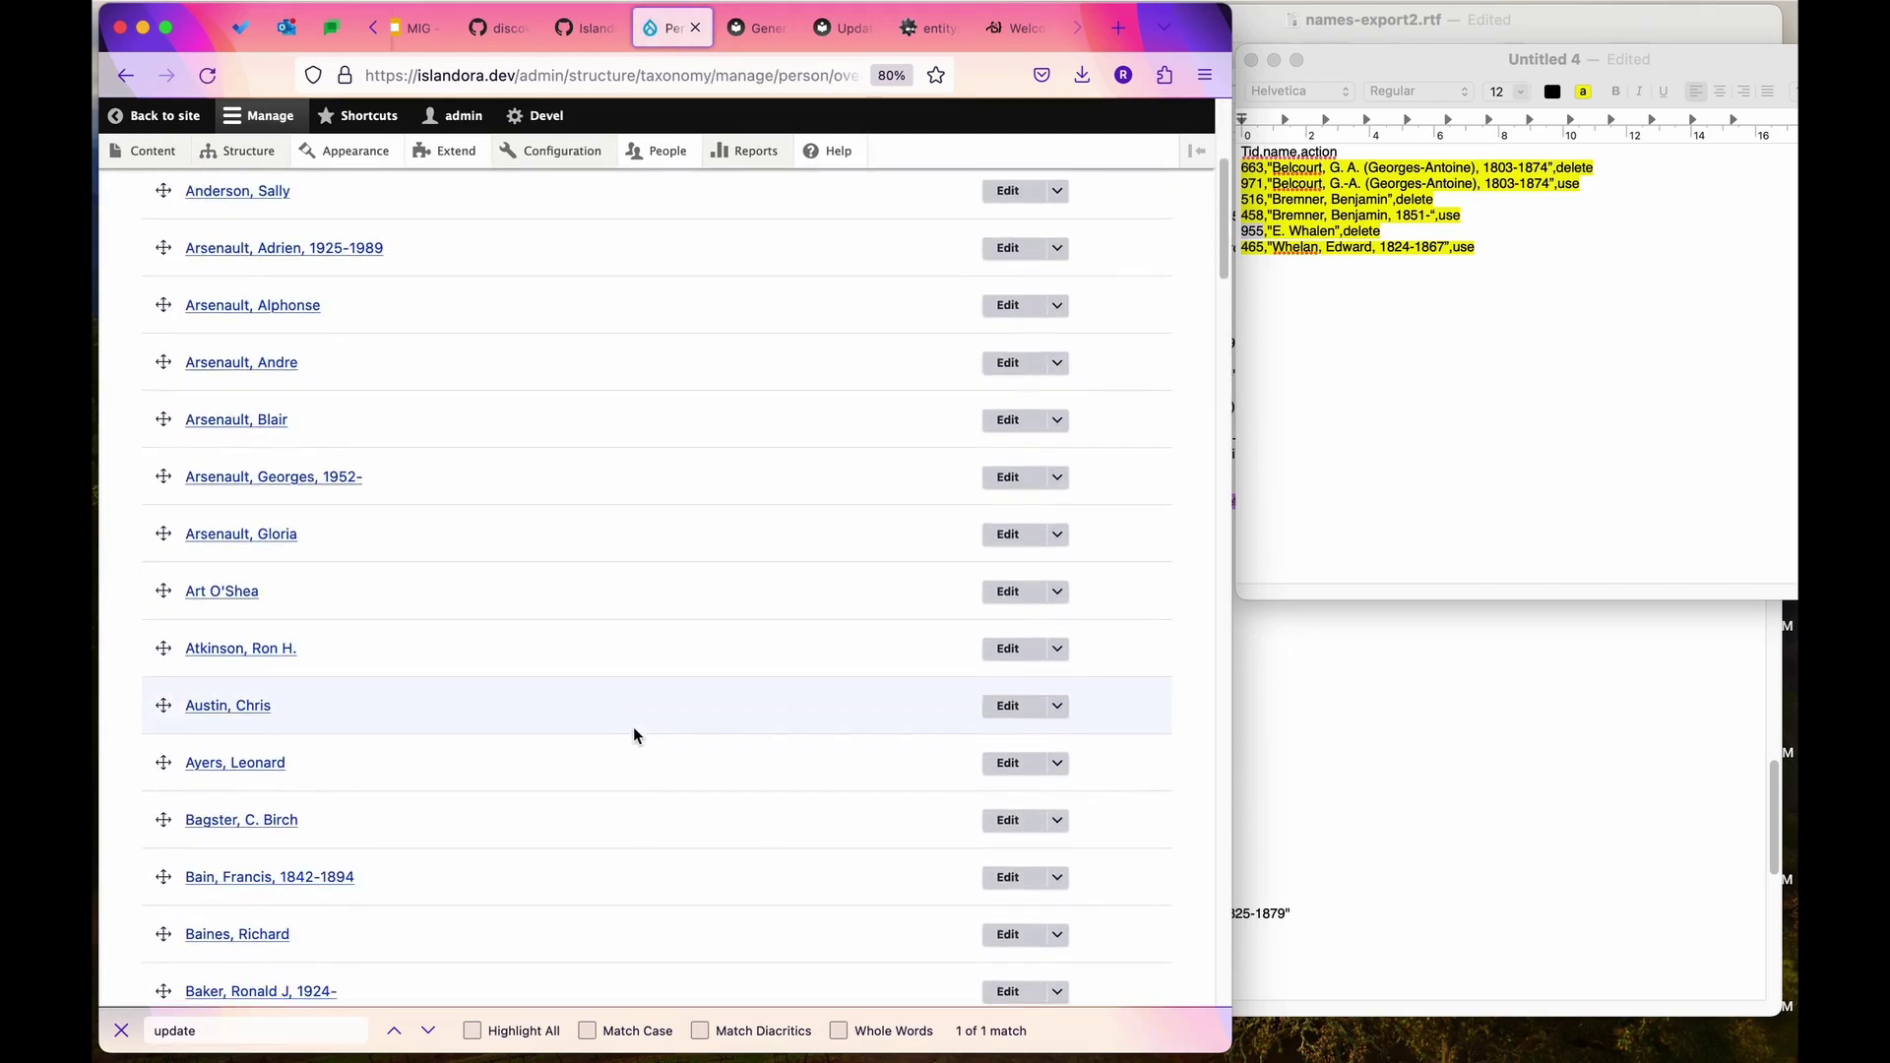
{"action": "scroll", "coordinate": [742, 577], "scroll_direction": "down", "scroll_amount": 10}
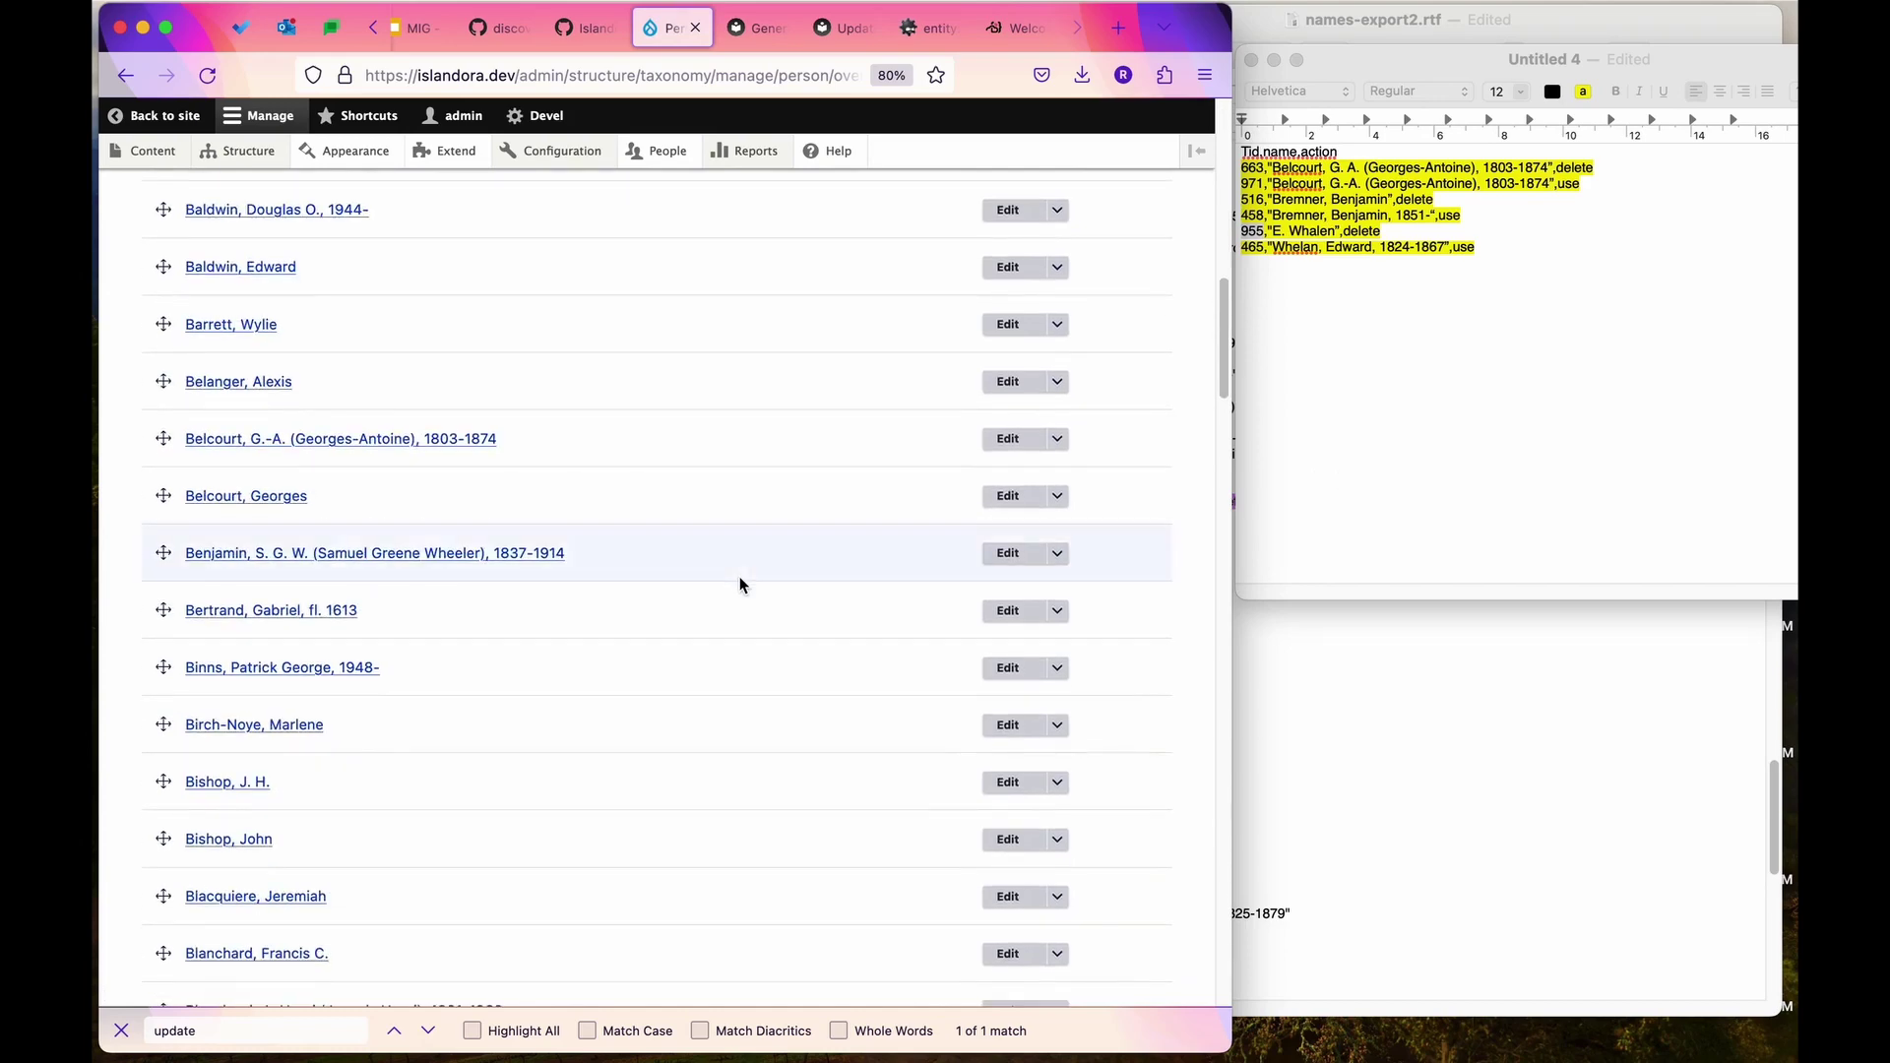
{"action": "scroll", "coordinate": [740, 576], "scroll_direction": "up", "scroll_amount": 6}
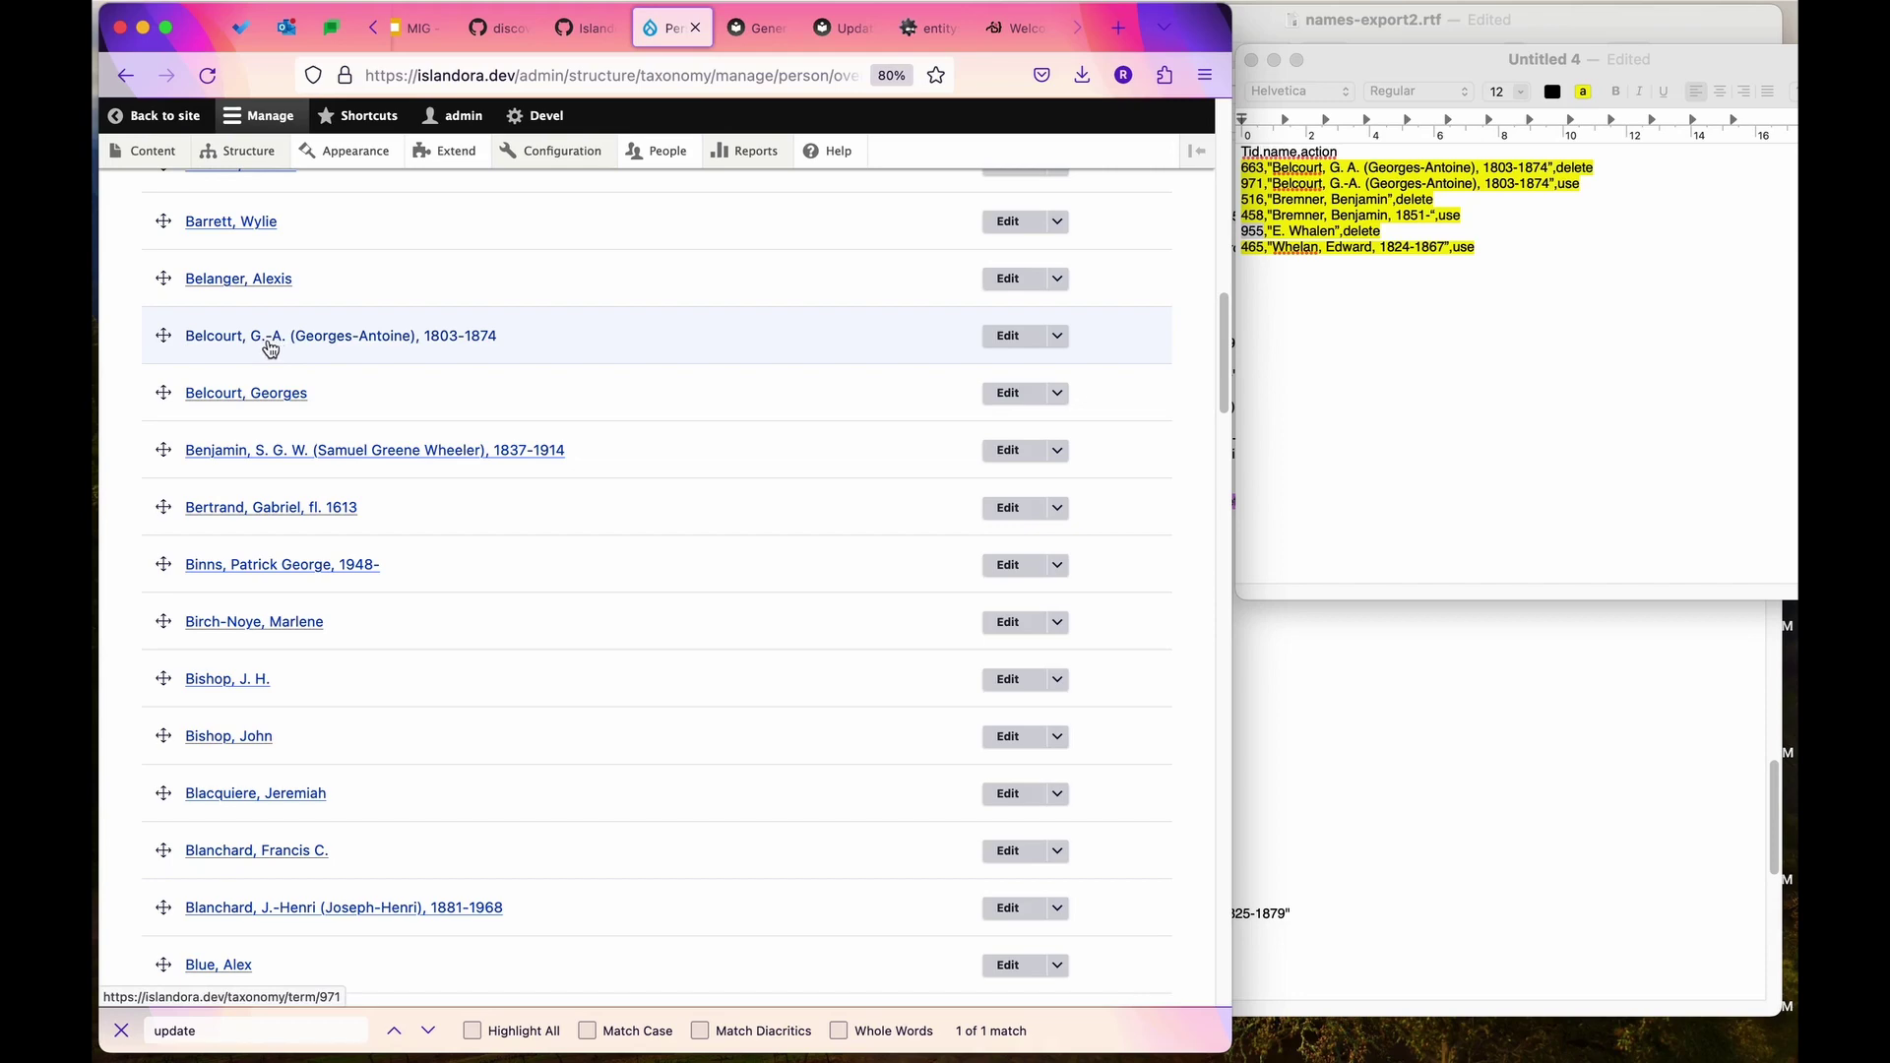
{"action": "left_click", "coordinate": [307, 344]}
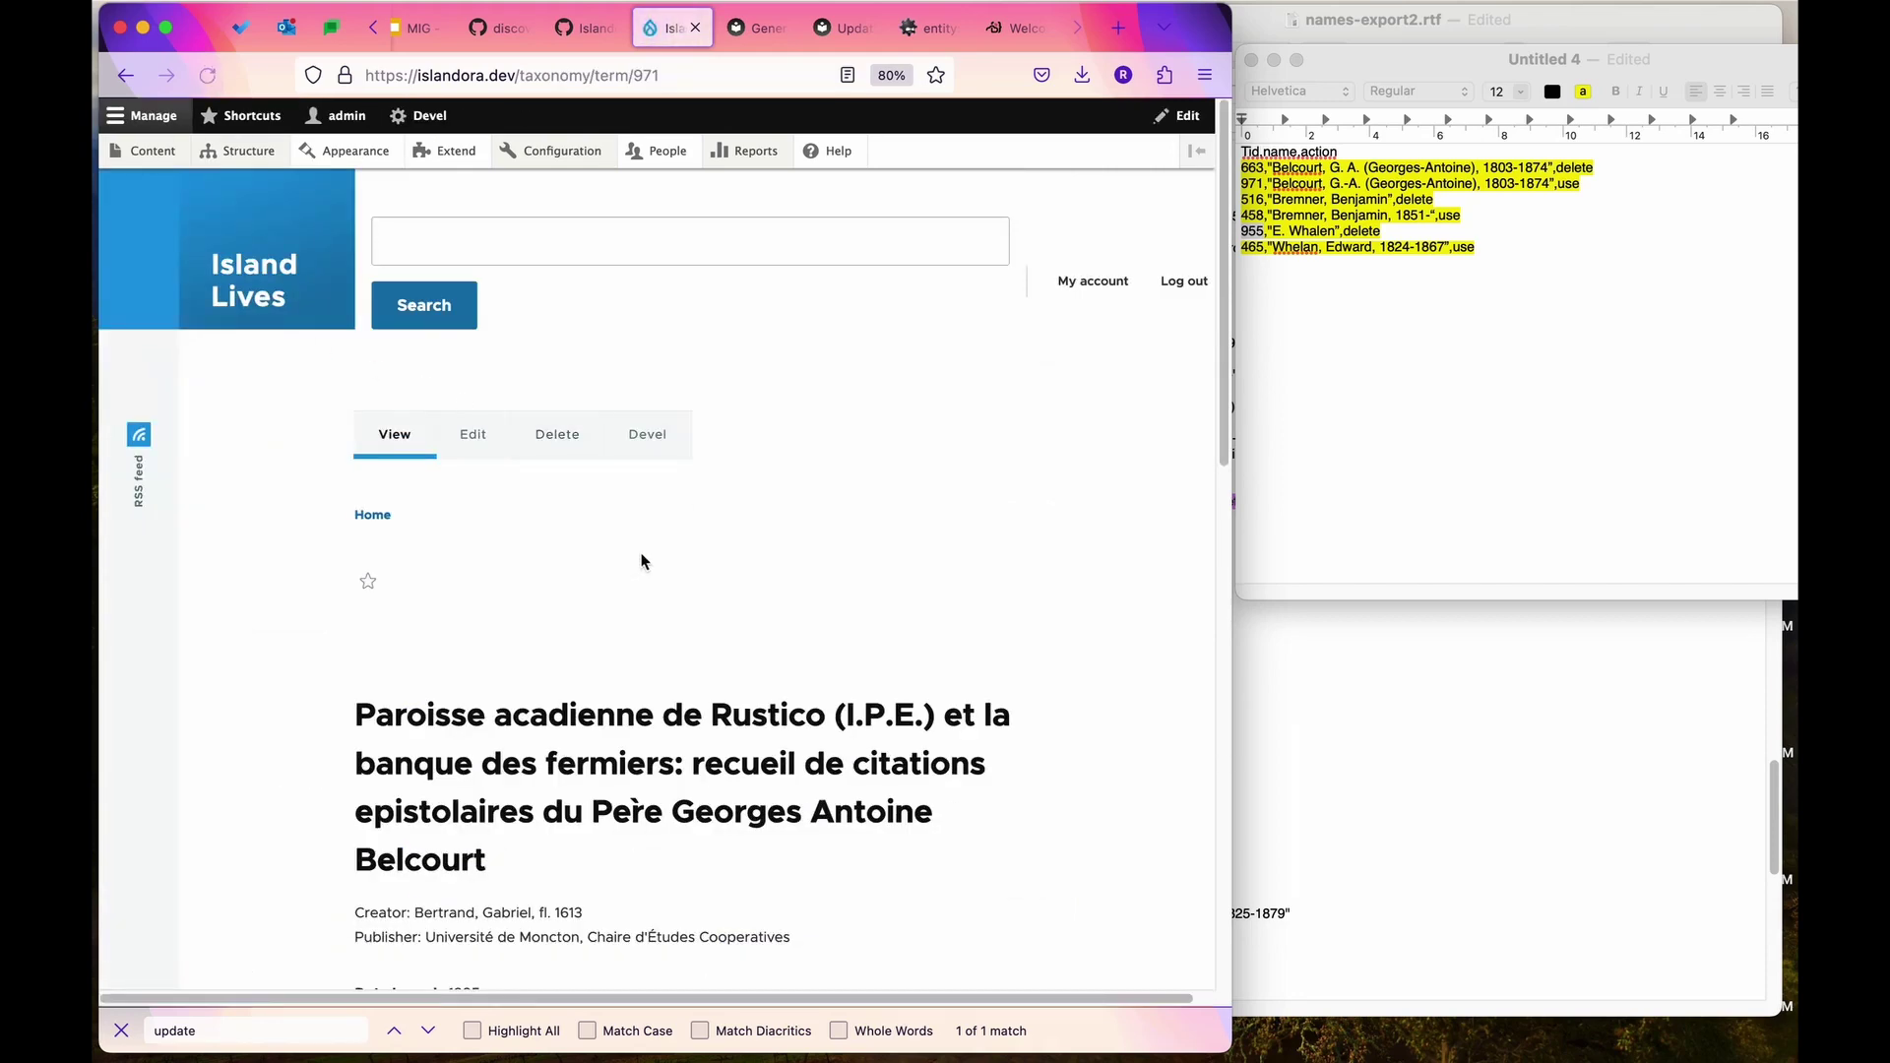
{"action": "scroll", "coordinate": [658, 629], "scroll_direction": "down", "scroll_amount": 10}
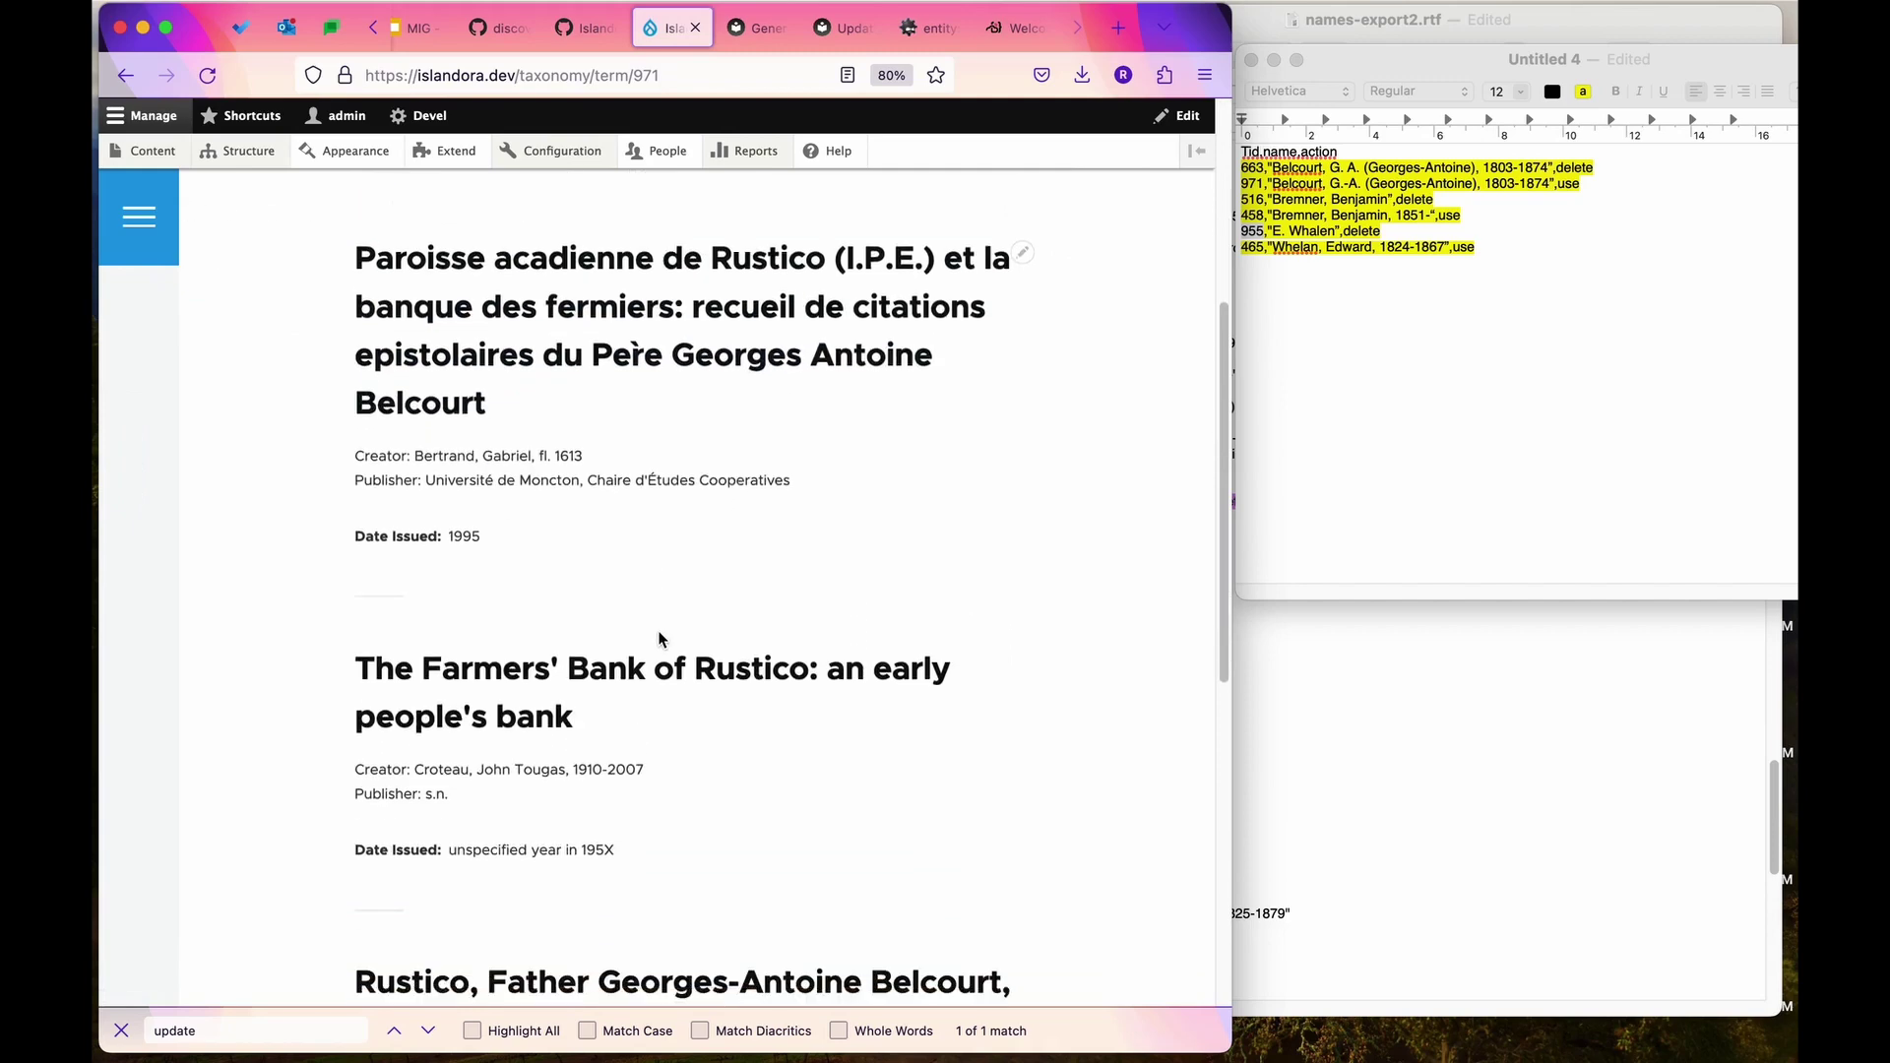
{"action": "scroll", "coordinate": [659, 635], "scroll_direction": "up", "scroll_amount": 10}
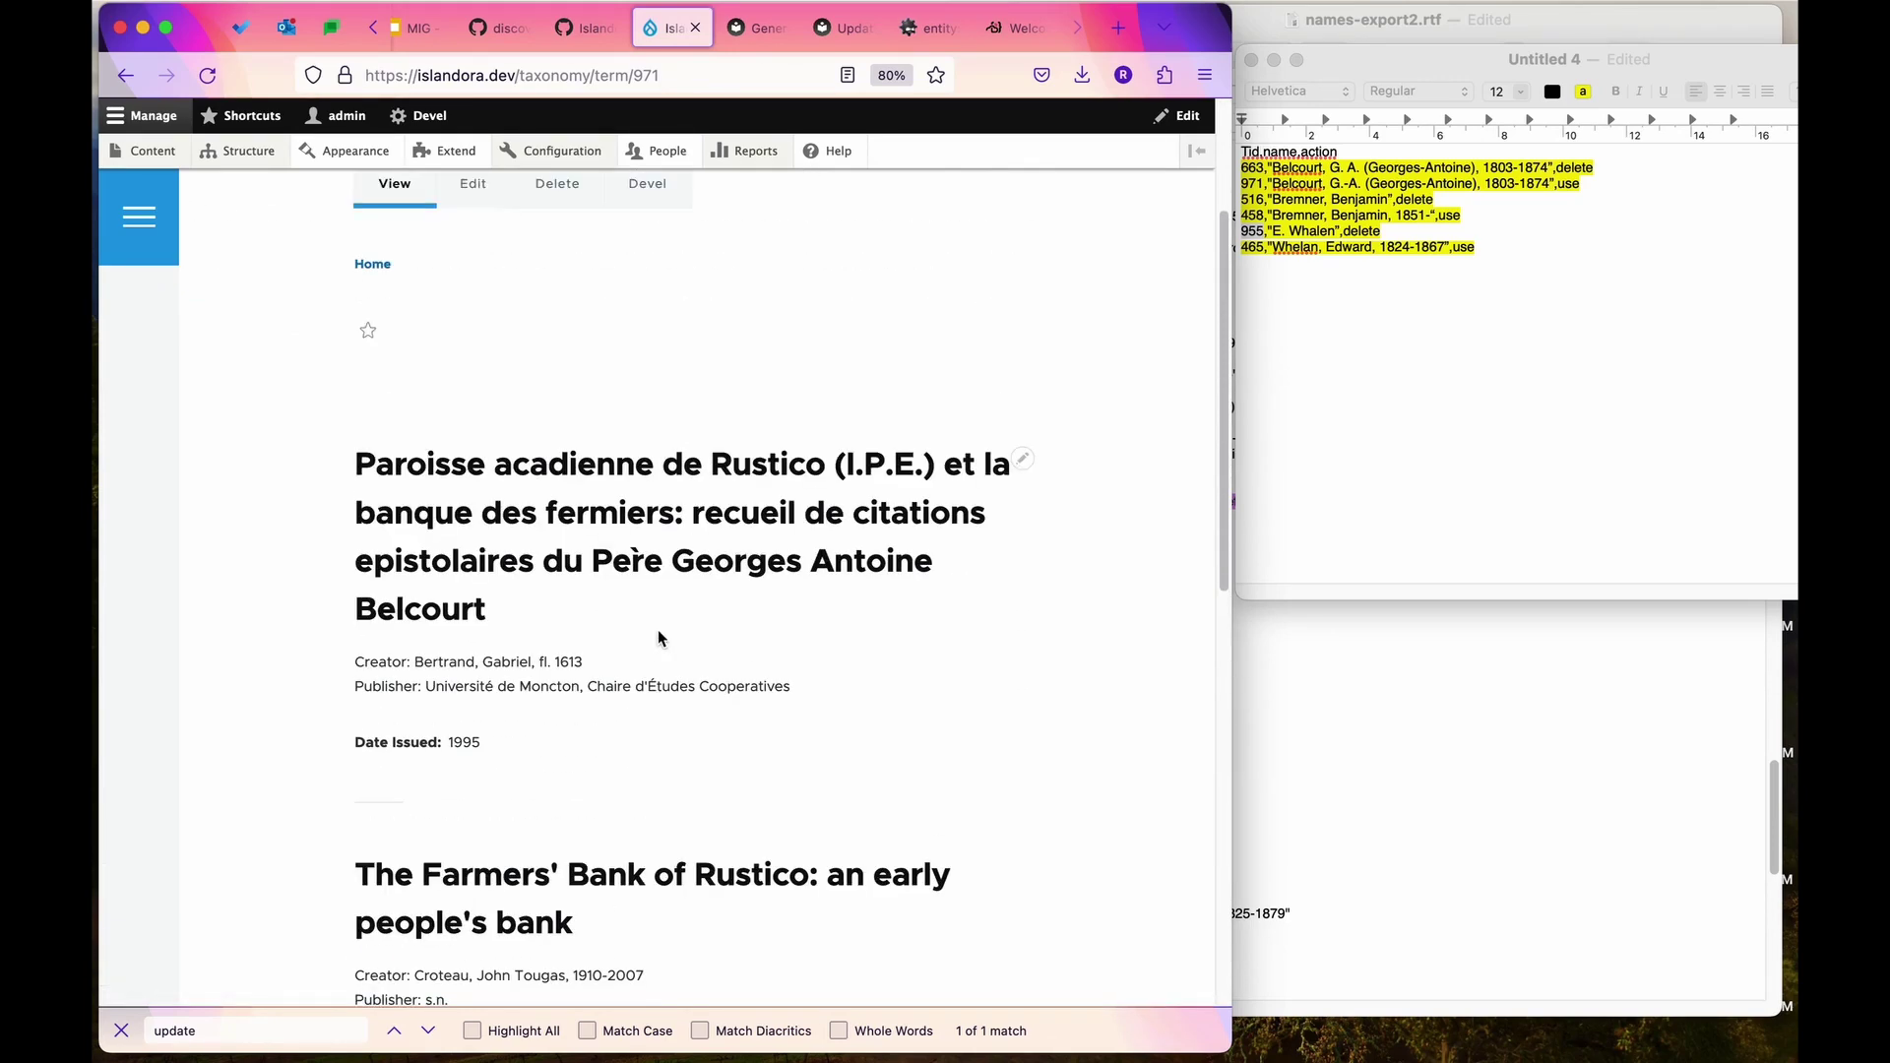
{"action": "scroll", "coordinate": [659, 635], "scroll_direction": "down", "scroll_amount": 7}
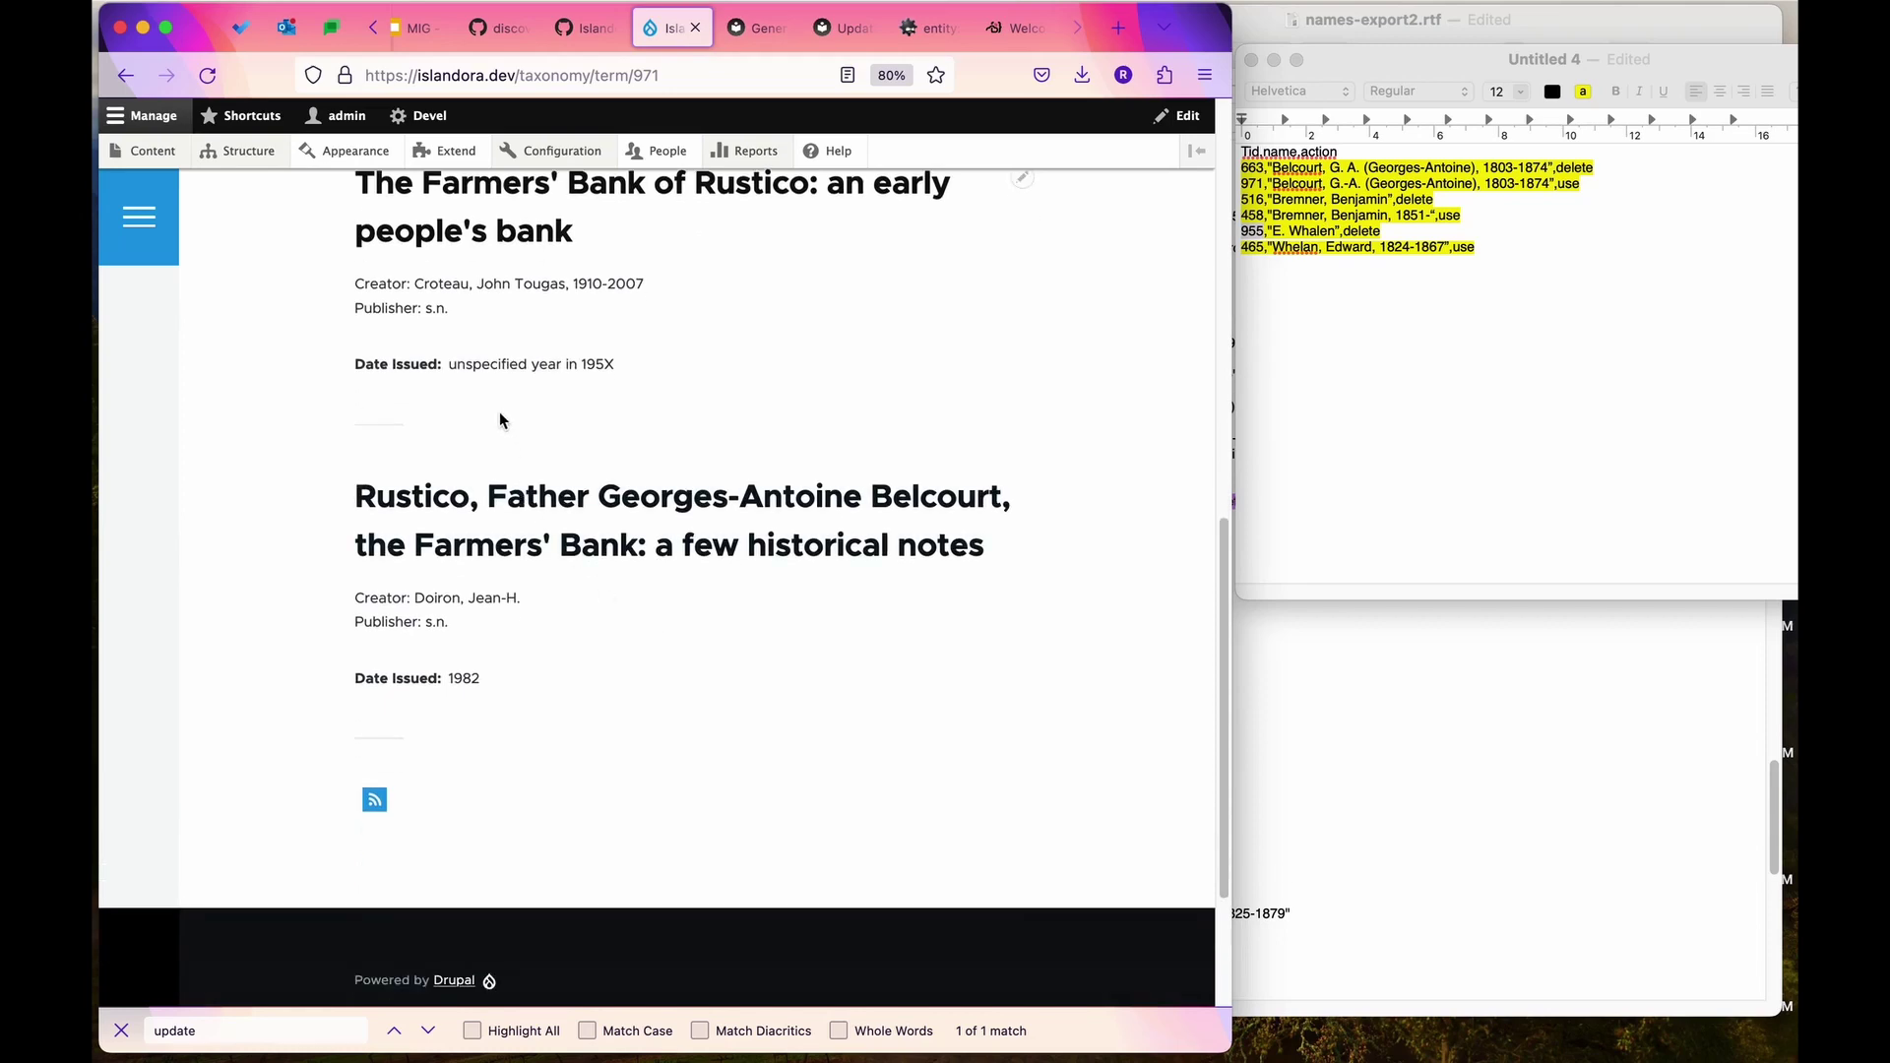
{"action": "scroll", "coordinate": [528, 359], "scroll_direction": "up", "scroll_amount": 8}
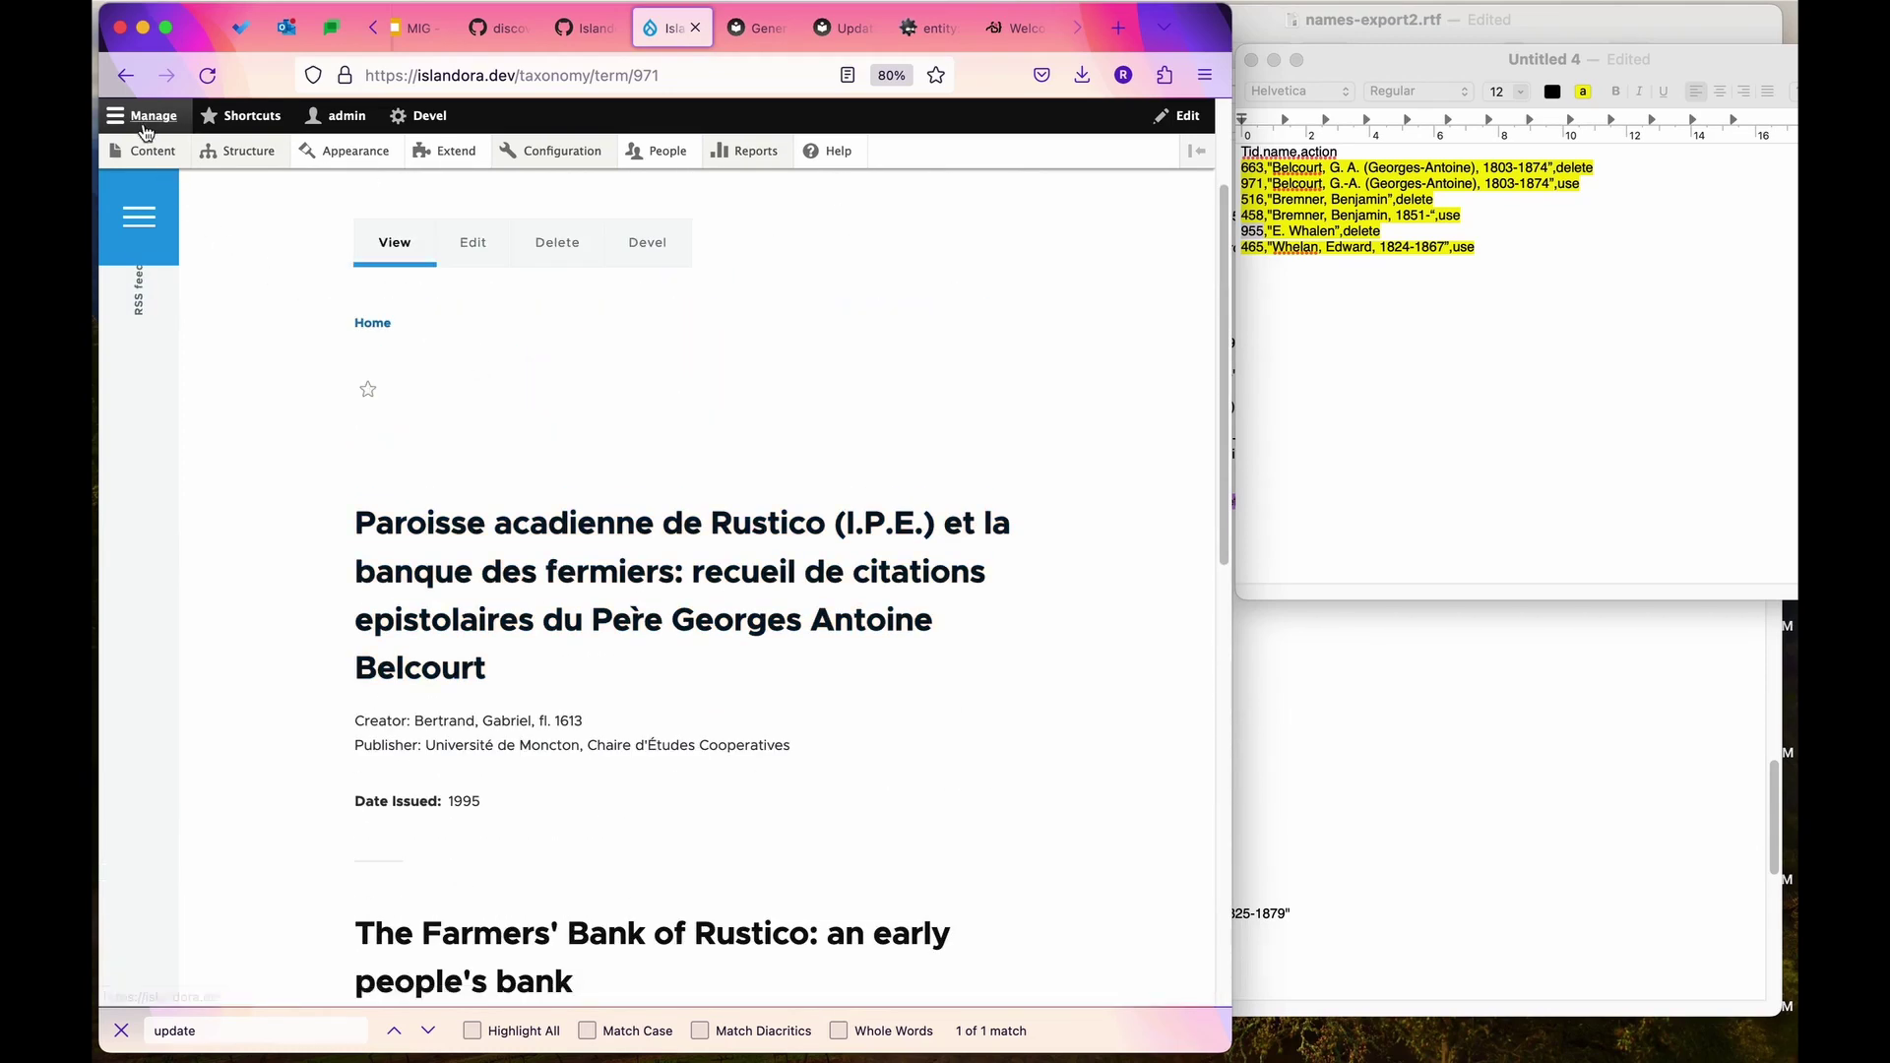
{"action": "left_click", "coordinate": [124, 76]}
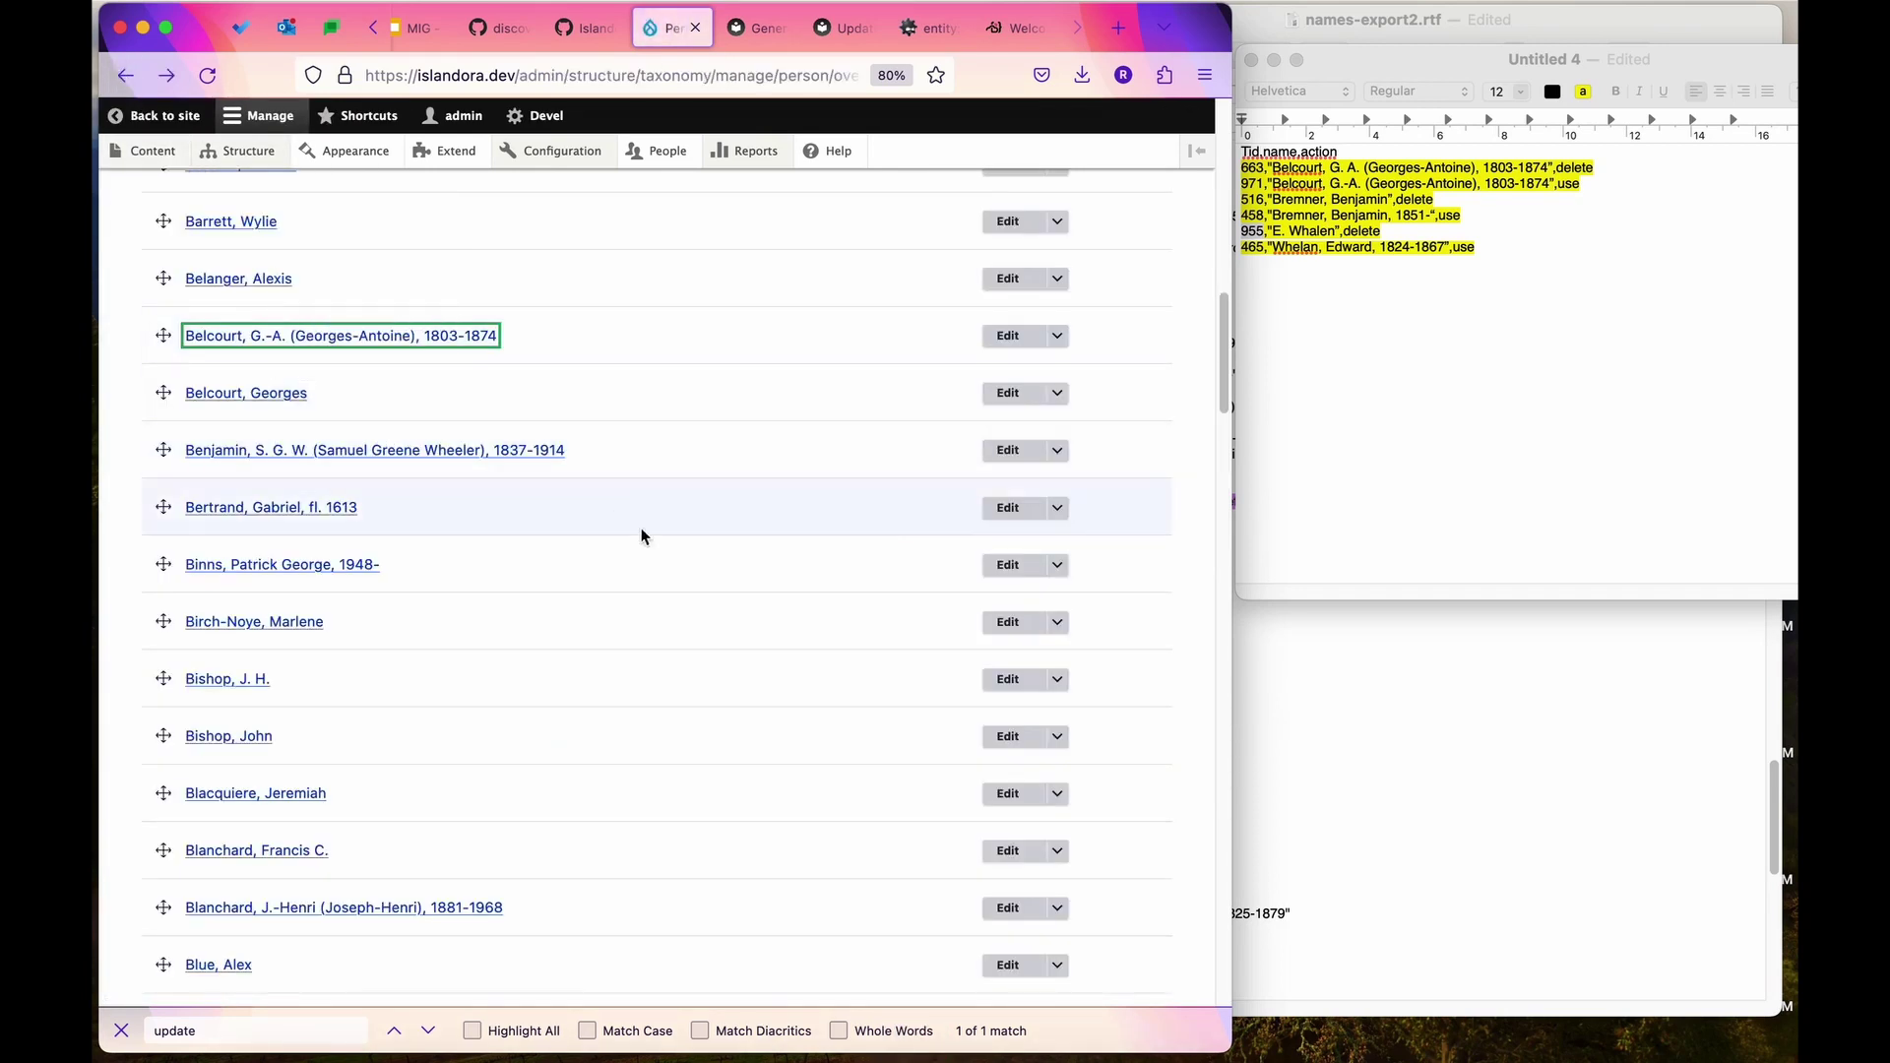